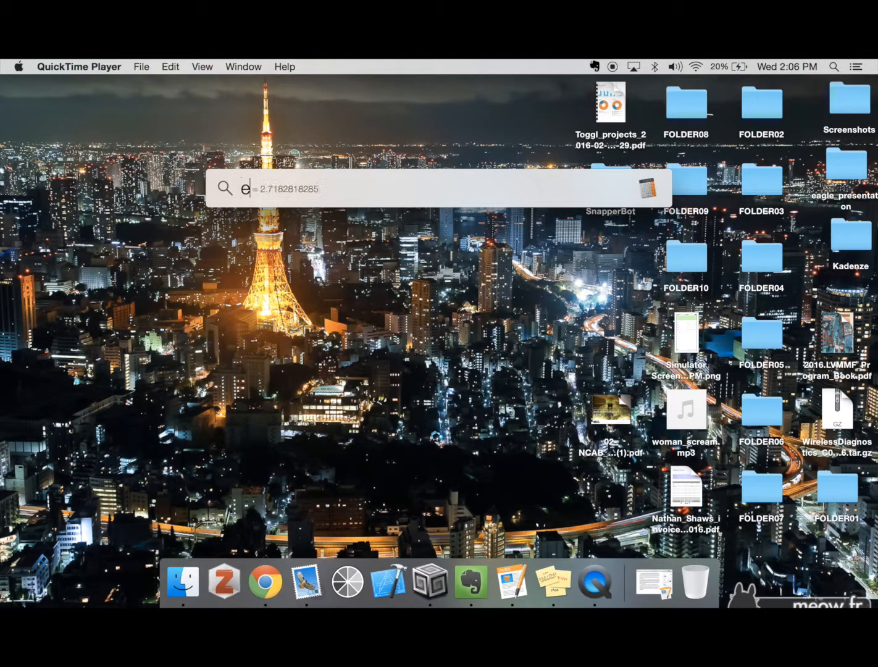
# Enlarge the EAGLE Control Panel window and reposition it on the desktop
pyautogui.press('Escape')
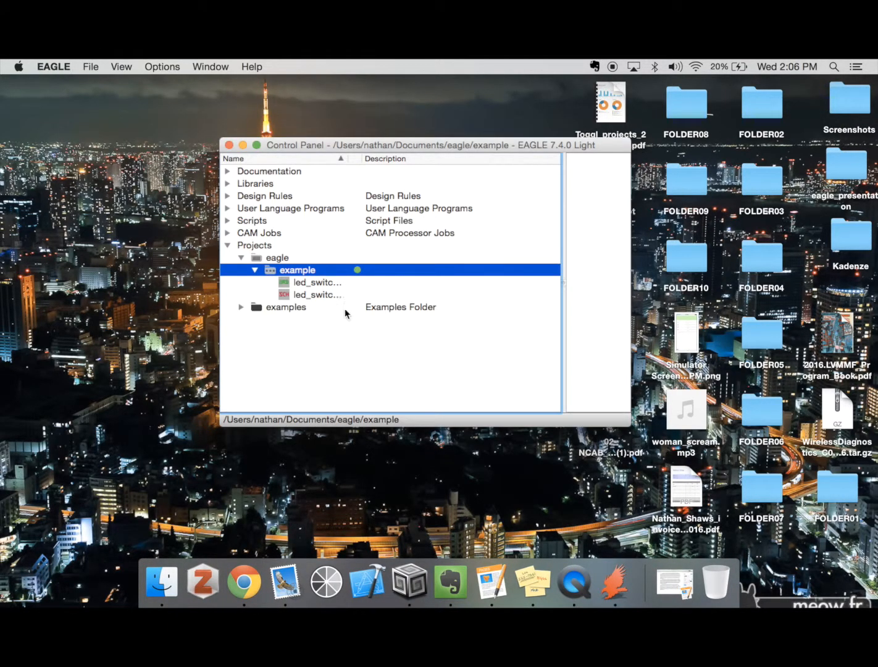
pyautogui.moveTo(631, 426); pyautogui.dragTo(795, 546)
pyautogui.moveTo(518, 146); pyautogui.dragTo(378, 124)
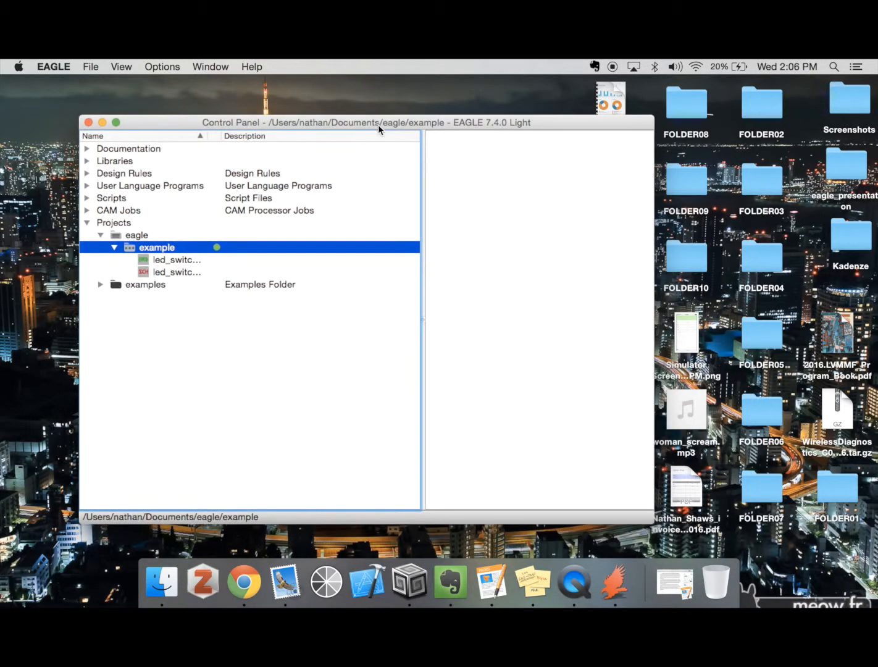
# Open the led_switcher.sch schematic from the example project
pyautogui.click(87, 223)
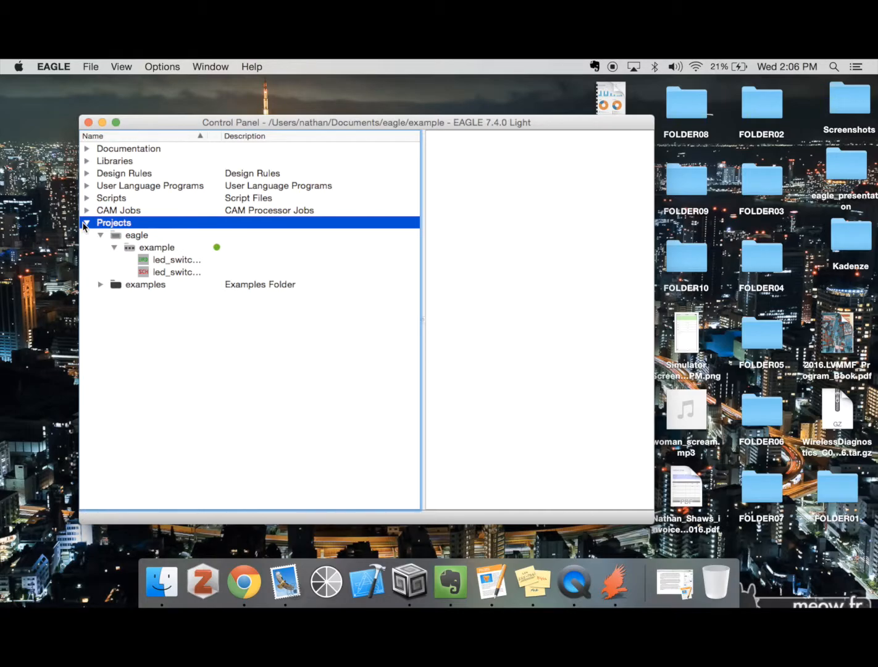
pyautogui.click(87, 224)
pyautogui.click(86, 223)
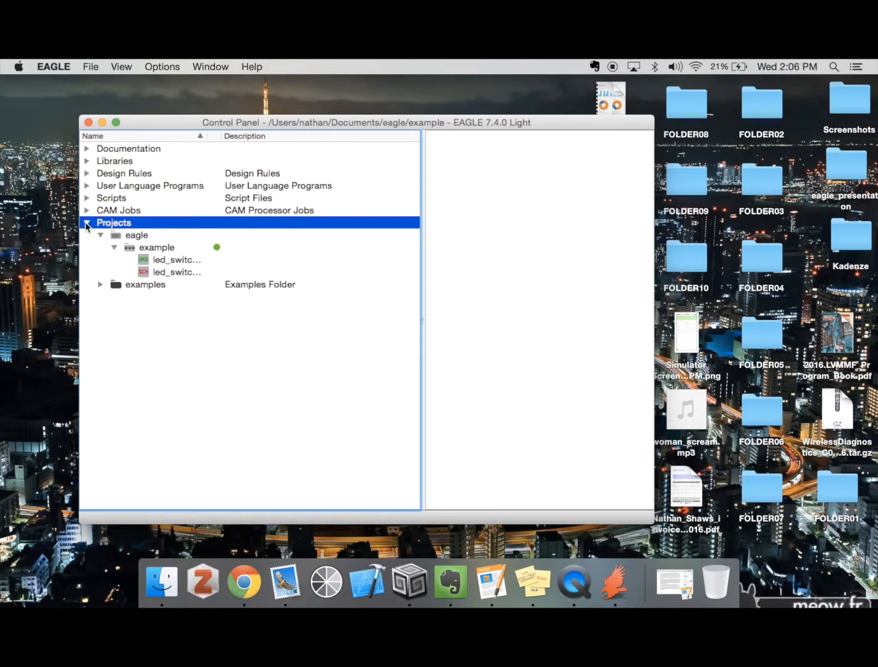
pyautogui.click(152, 261)
pyautogui.press('Down')
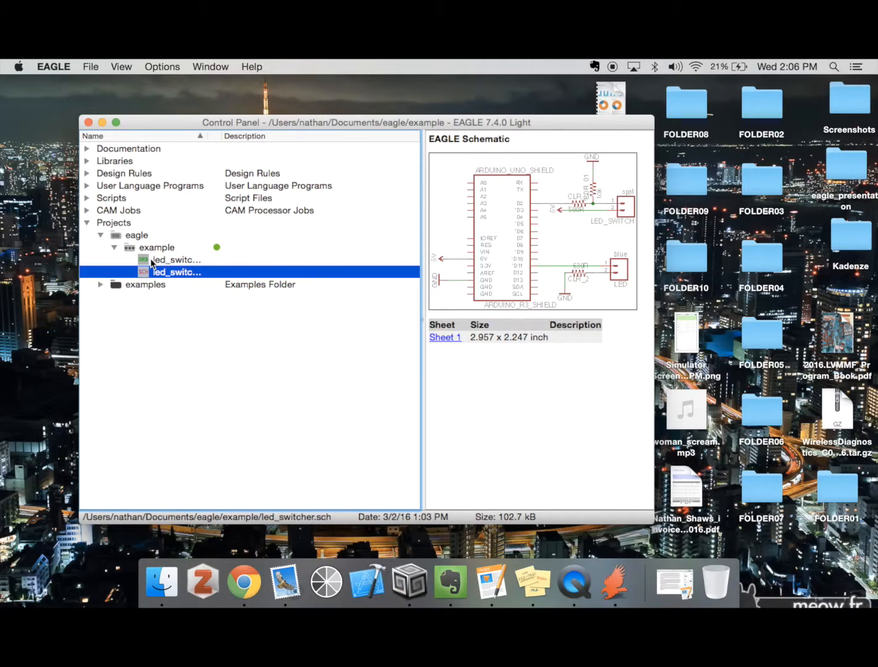
pyautogui.doubleClick(150, 271)
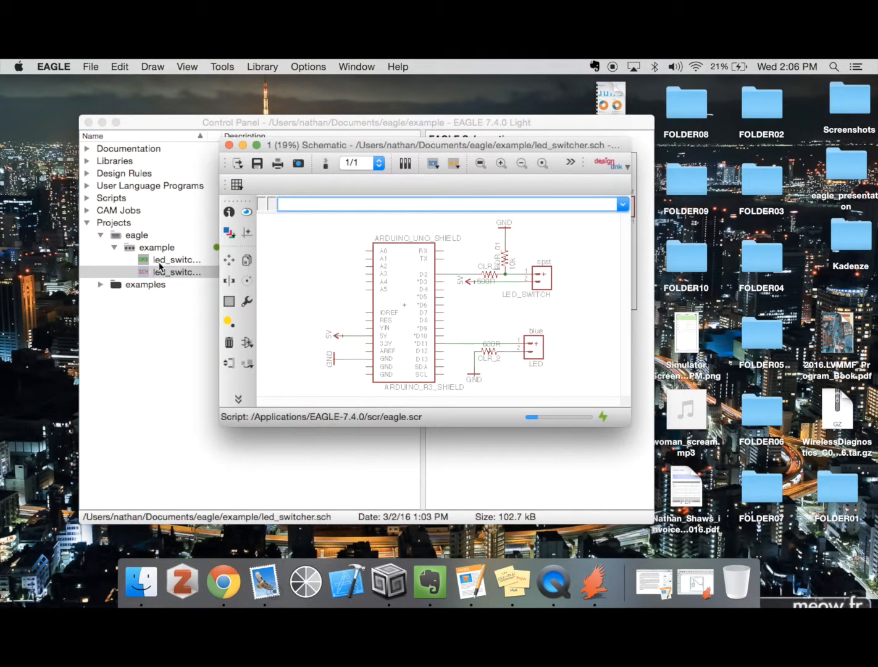
# Open the board linked to the schematic and arrange the enlarged schematic and board windows side by side
pyautogui.moveTo(303, 146); pyautogui.dragTo(84, 62)
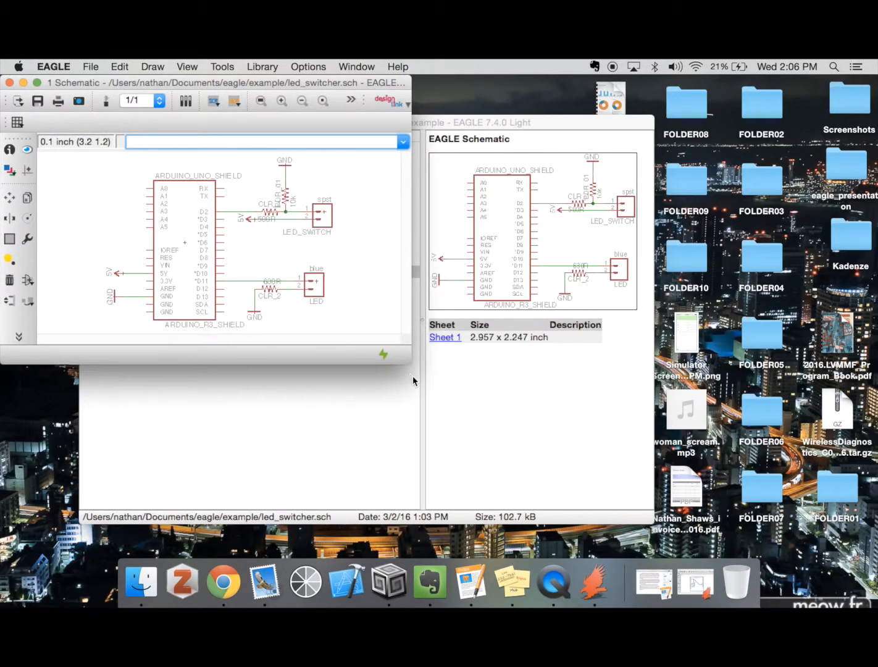
pyautogui.moveTo(410, 365); pyautogui.dragTo(410, 556)
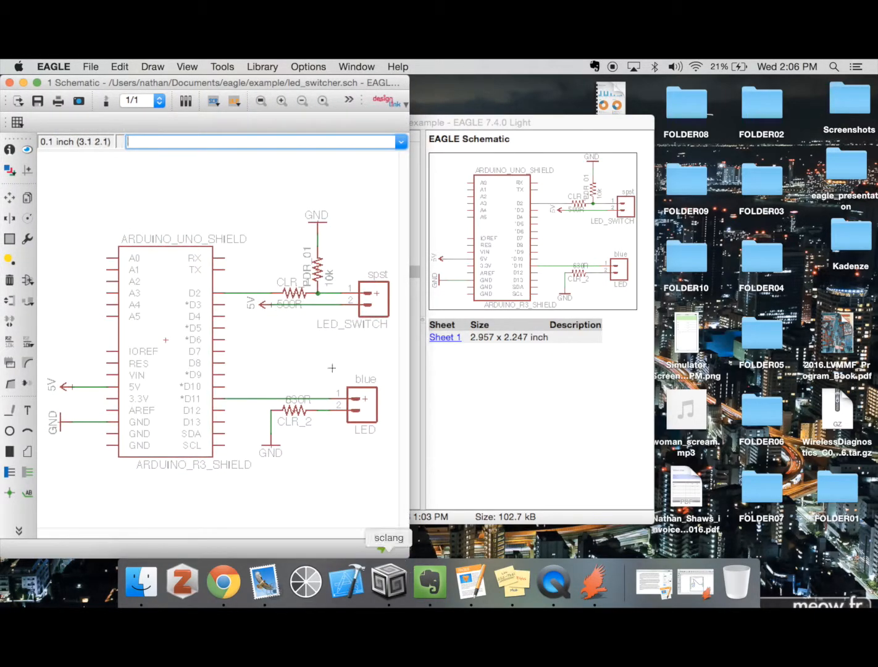
pyautogui.click(105, 103)
pyautogui.moveTo(358, 137); pyautogui.dragTo(550, 77)
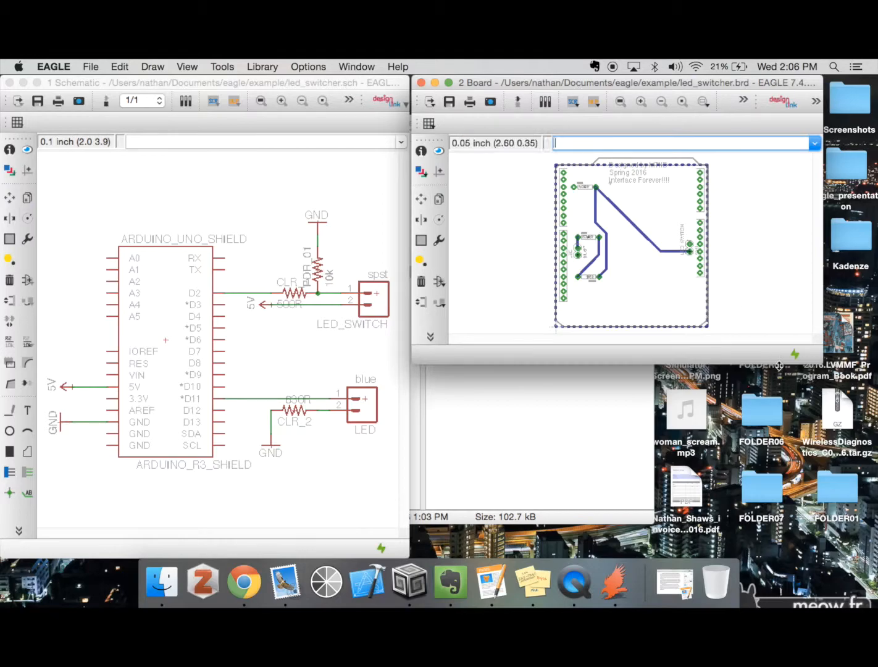
pyautogui.moveTo(822, 363); pyautogui.dragTo(876, 571)
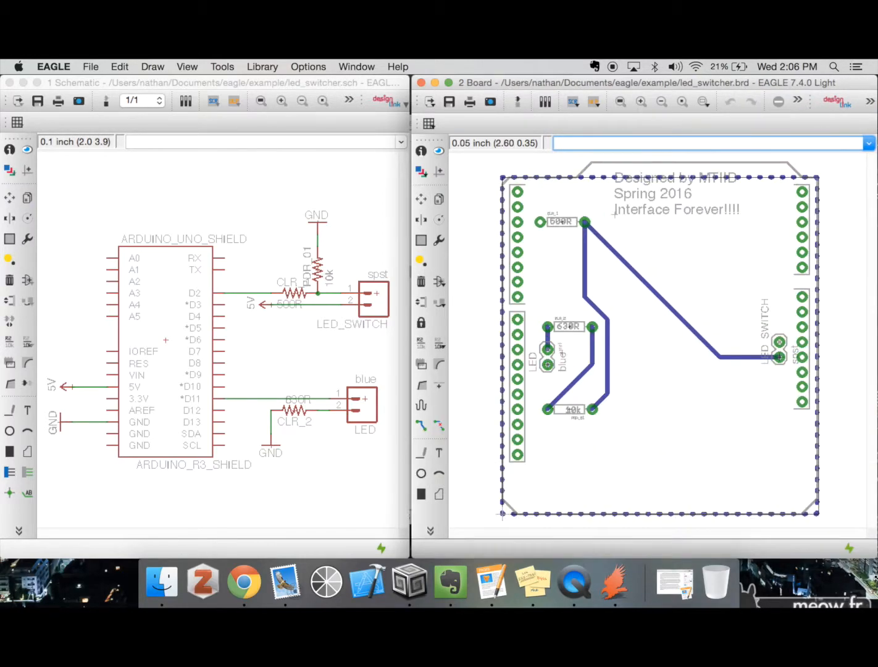
# Turn on the schematic's grid display with the Dots style
pyautogui.click(137, 180)
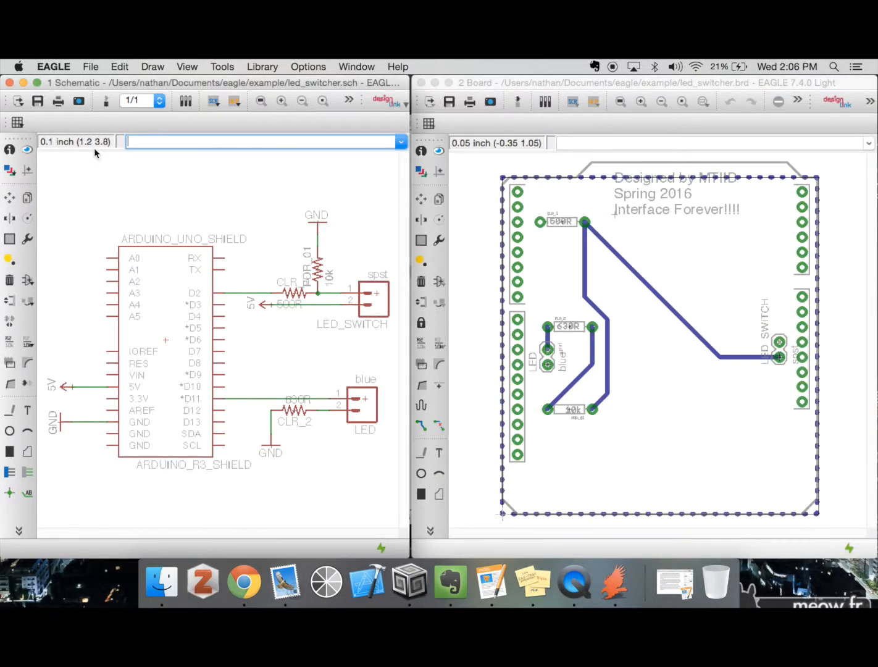
pyautogui.click(16, 122)
pyautogui.click(151, 135)
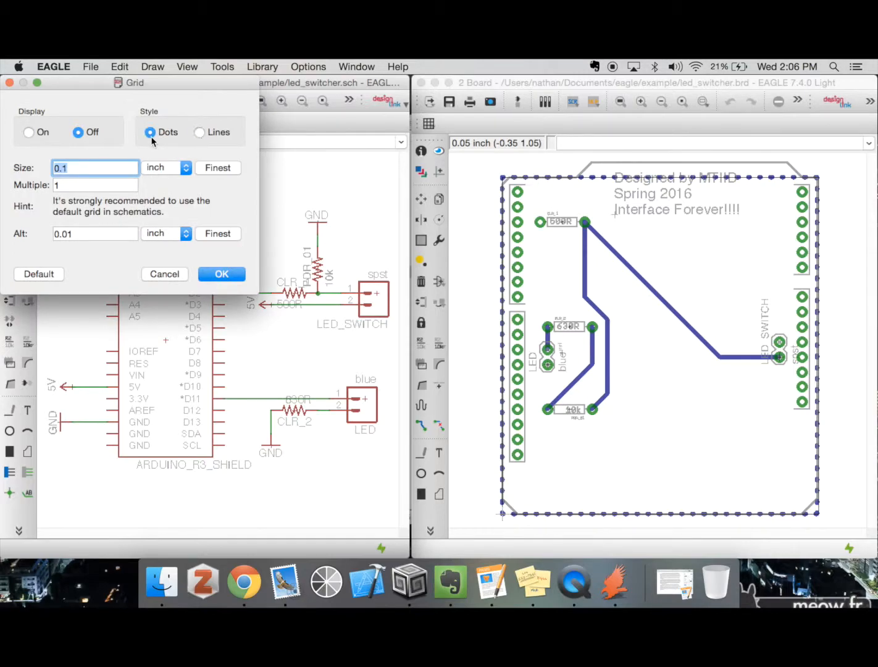
pyautogui.click(29, 132)
pyautogui.click(222, 275)
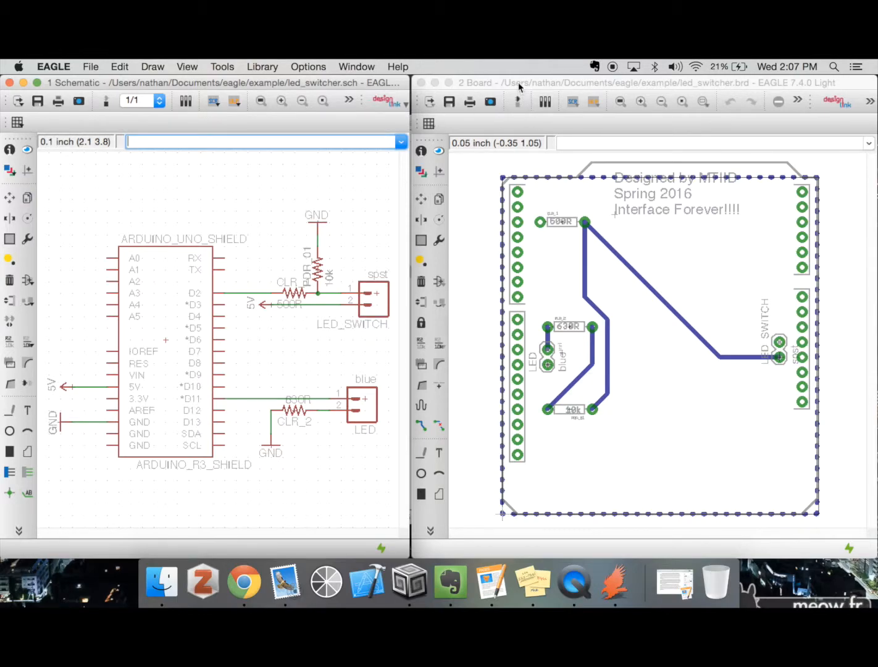
# Set the layout background to black in the user interface options
pyautogui.click(295, 66)
pyautogui.click(320, 110)
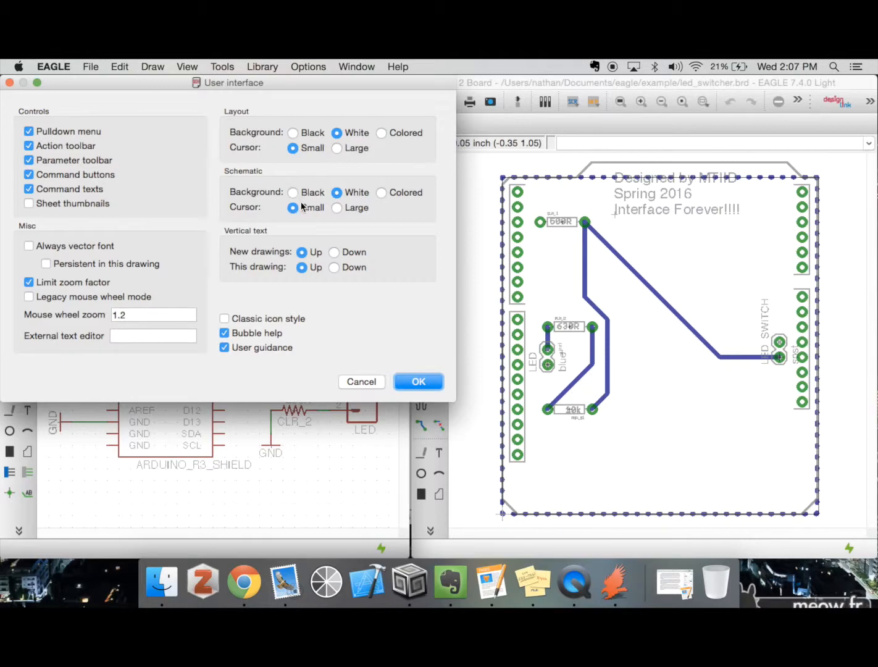
pyautogui.click(293, 133)
pyautogui.click(441, 382)
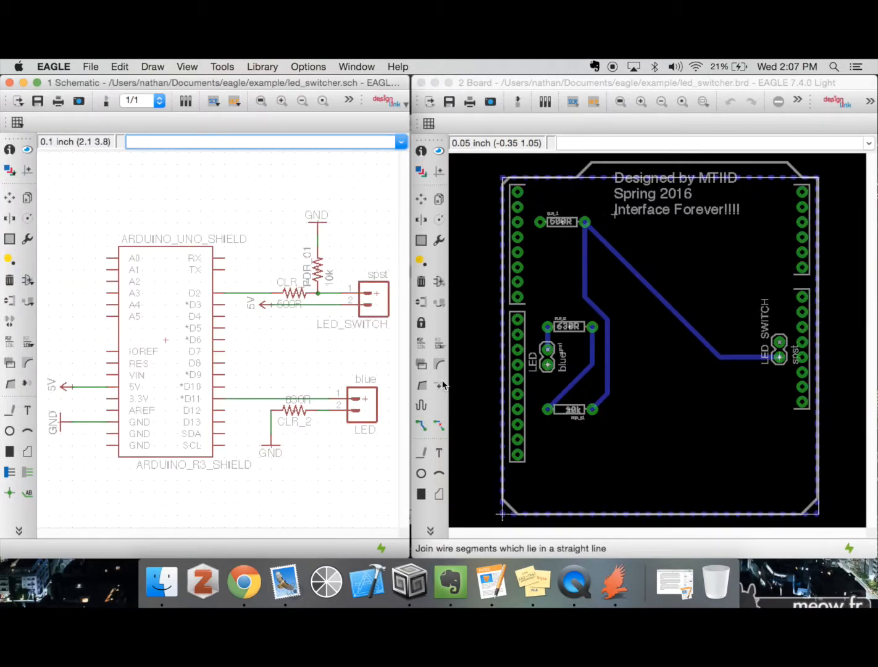
# Set the schematic background to black in the user interface options
pyautogui.click(309, 66)
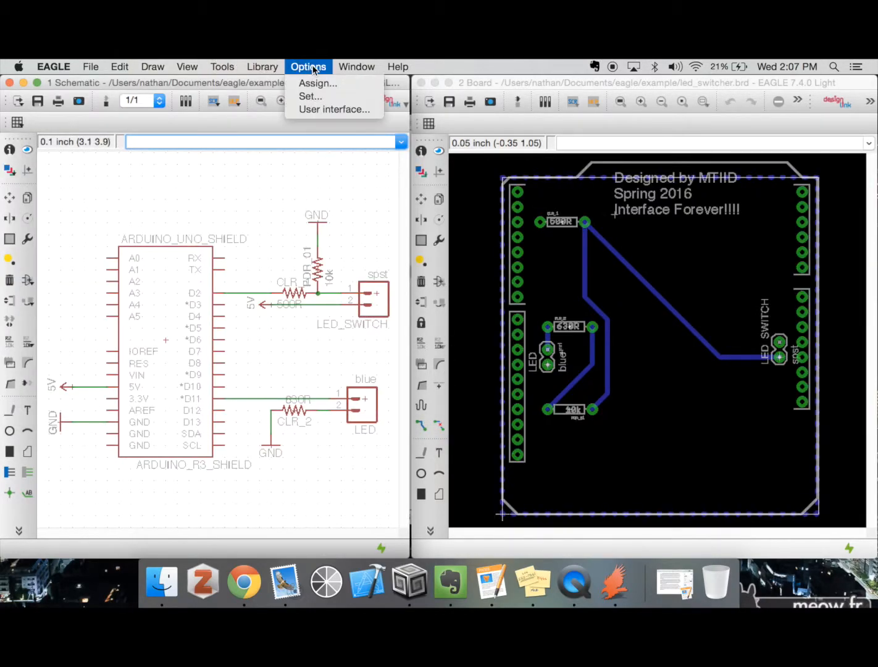
pyautogui.click(332, 109)
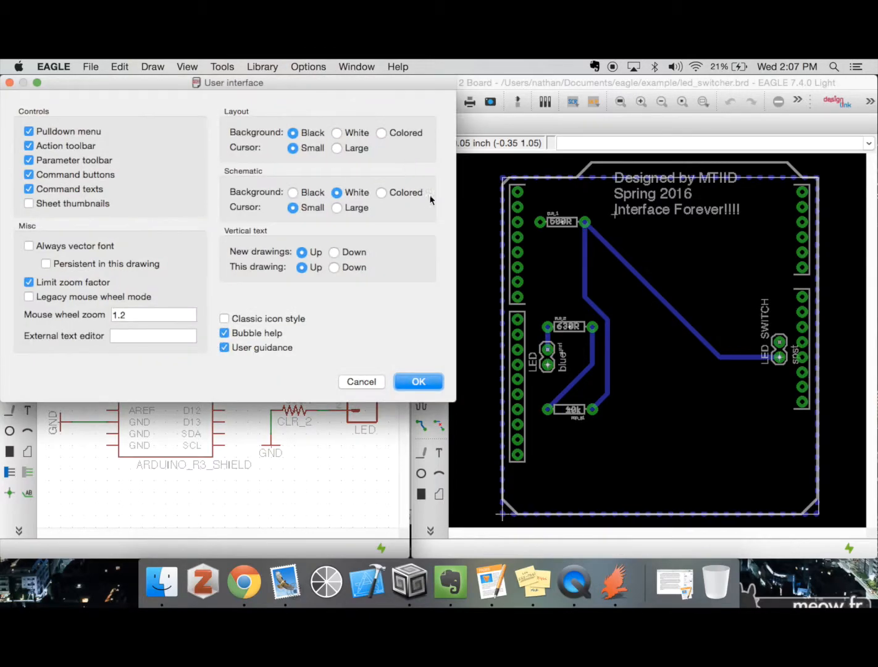
pyautogui.click(293, 192)
pyautogui.click(438, 383)
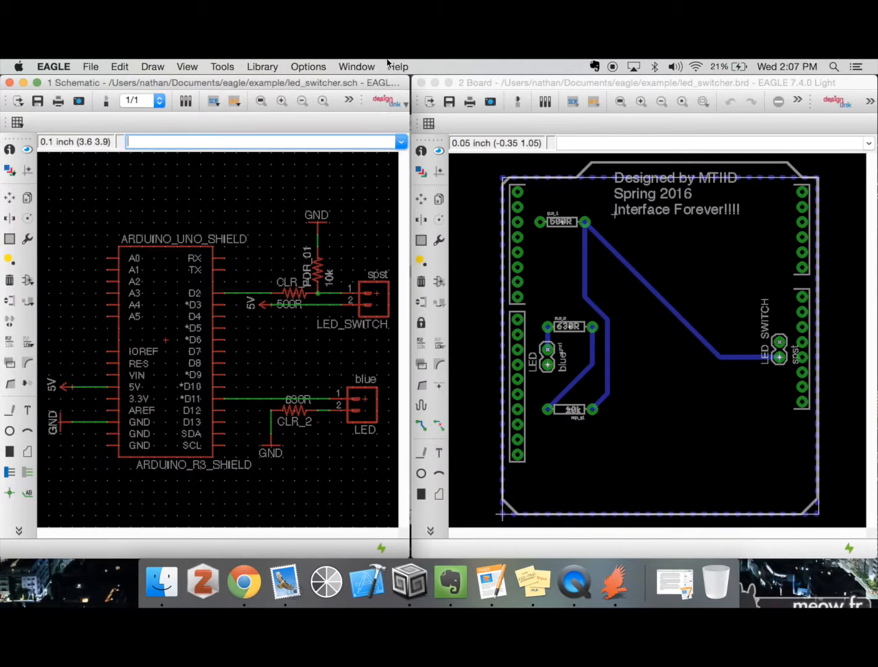
# Return the schematic background to white in the user interface options
pyautogui.click(318, 67)
pyautogui.moveTo(263, 67)
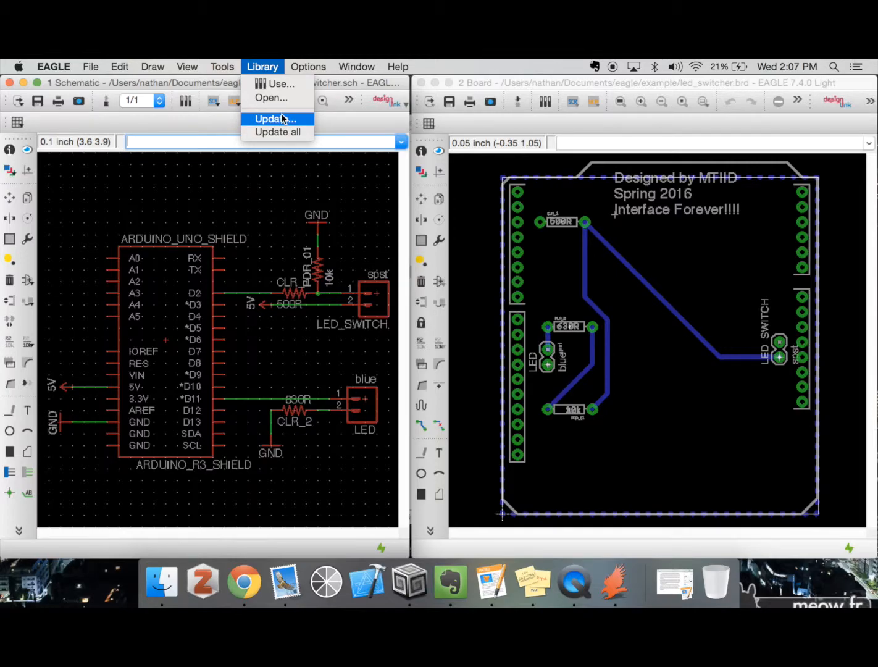
pyautogui.moveTo(318, 67)
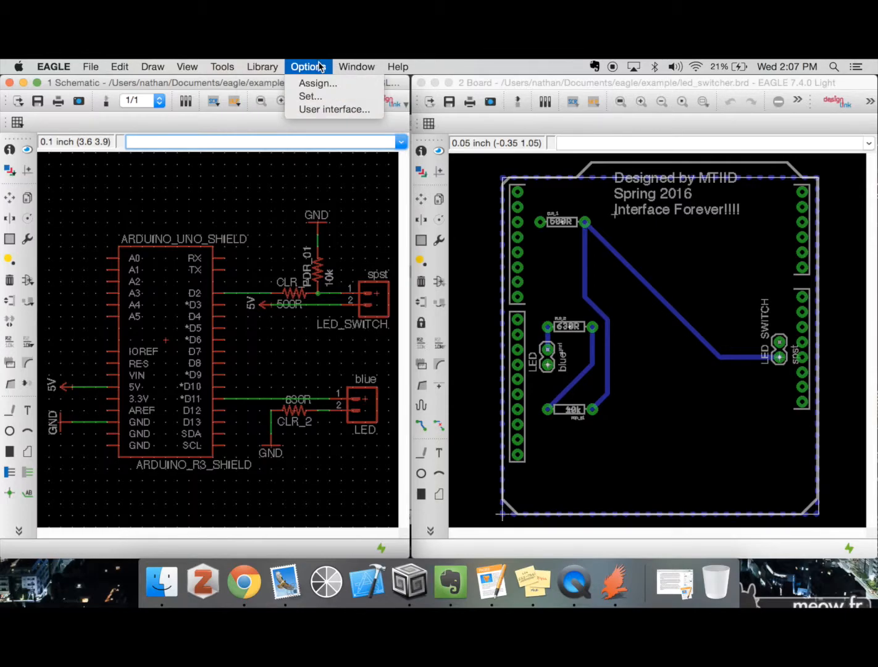
pyautogui.click(333, 110)
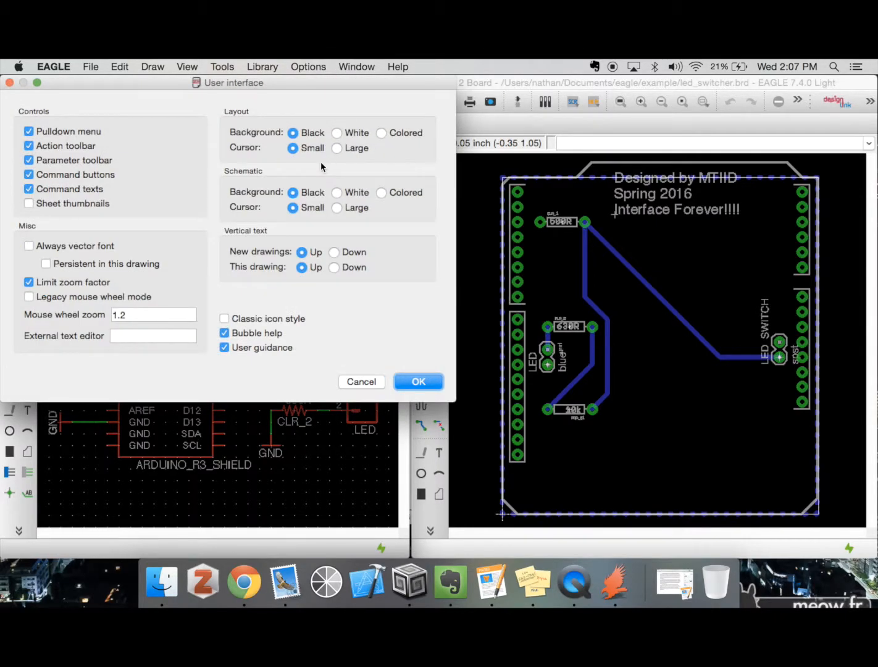
pyautogui.click(337, 193)
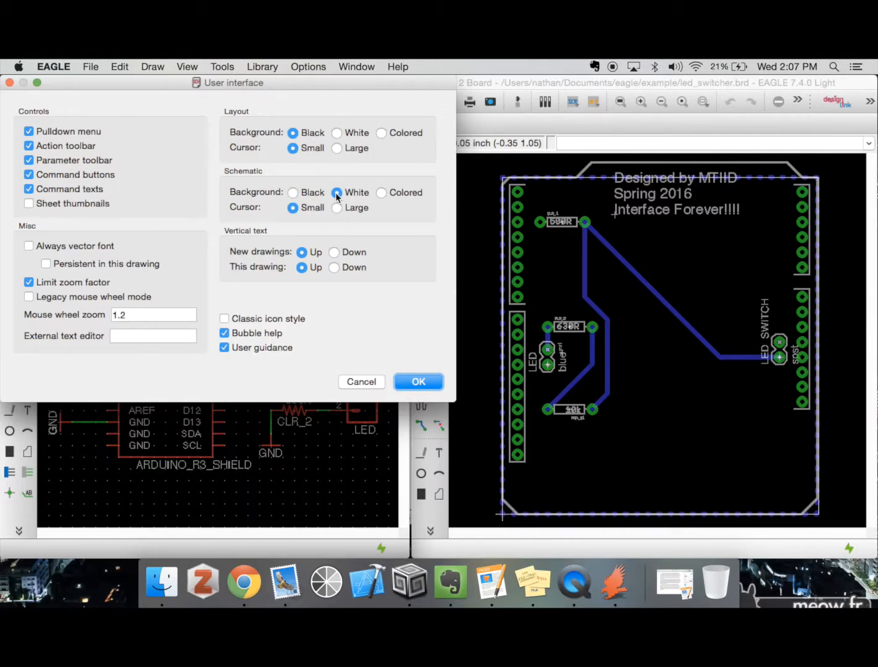
pyautogui.click(438, 381)
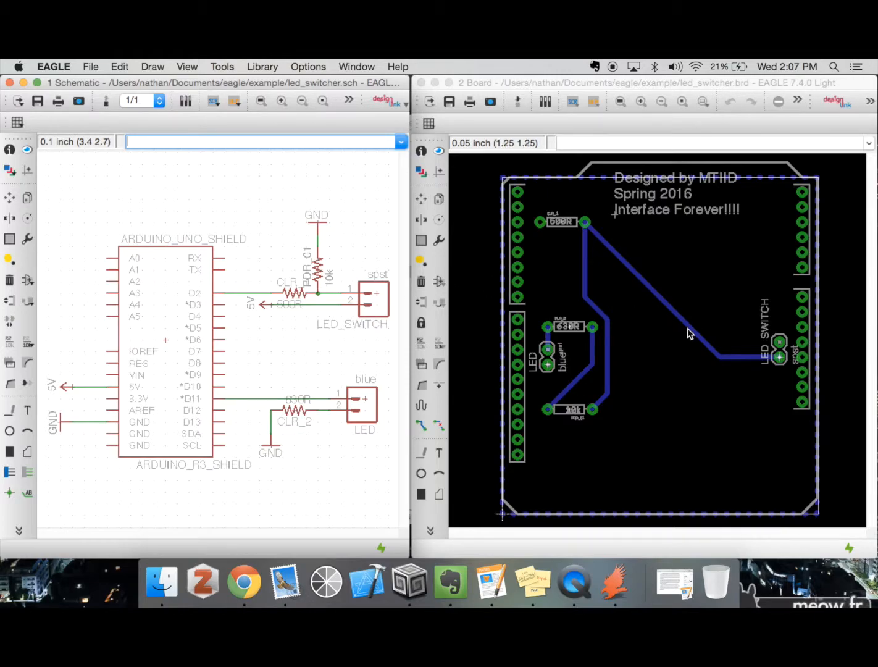
# Use the move command on the board to shift the "Designed by MTIID" text block fully inside the board outline
pyautogui.write('move')
pyautogui.click(754, 87)
pyautogui.write('move')
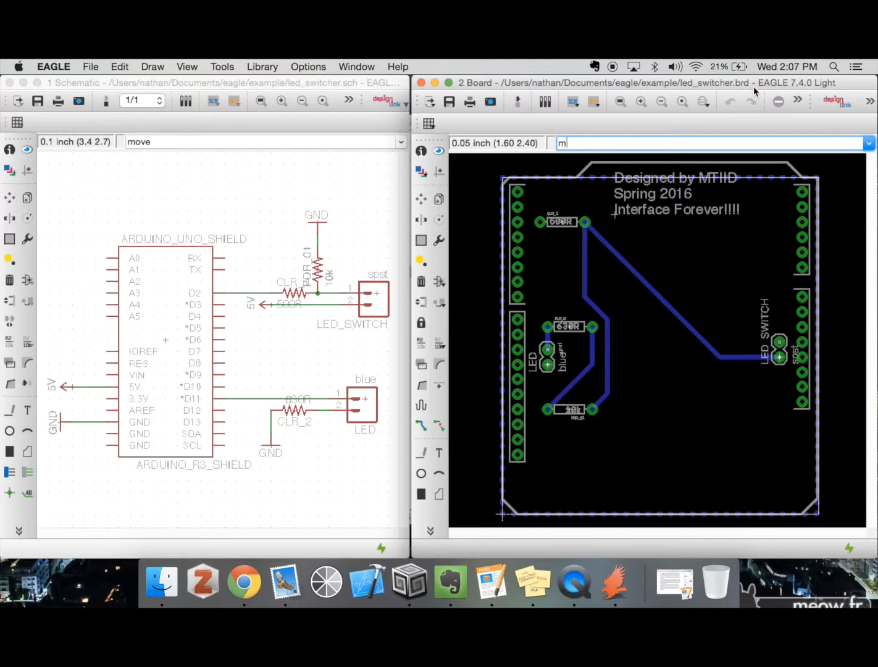
pyautogui.press('Return')
pyautogui.click(614, 212)
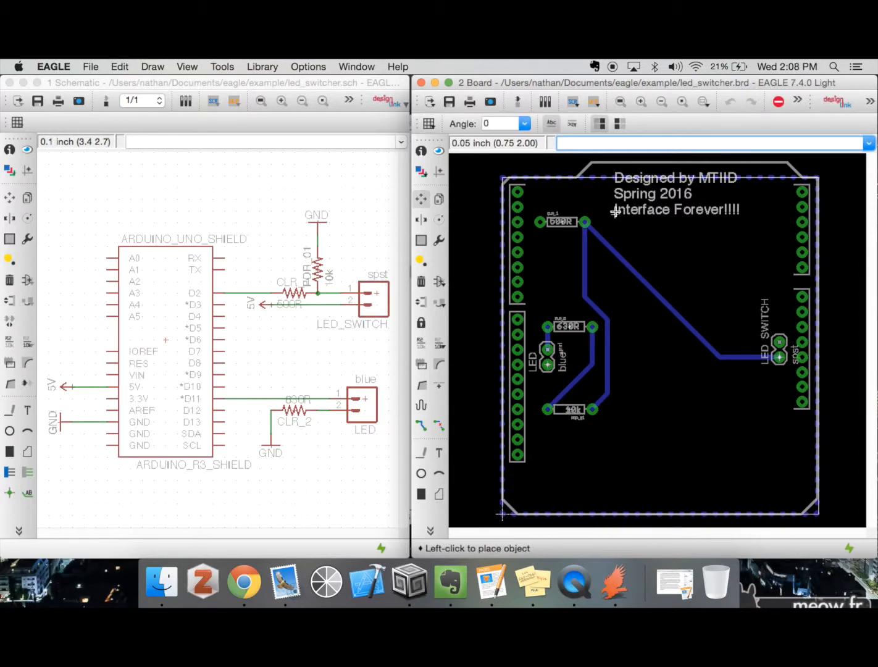
pyautogui.click(633, 236)
# Examine the board settings for background colors, the fill style of DRC error polygons, and the drill sizes
pyautogui.click(309, 66)
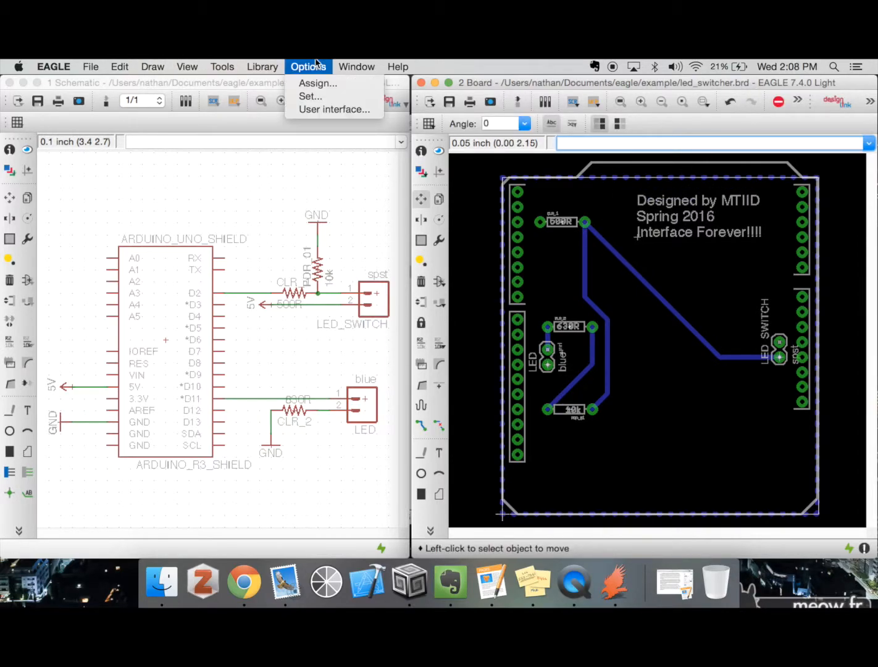
pyautogui.click(321, 96)
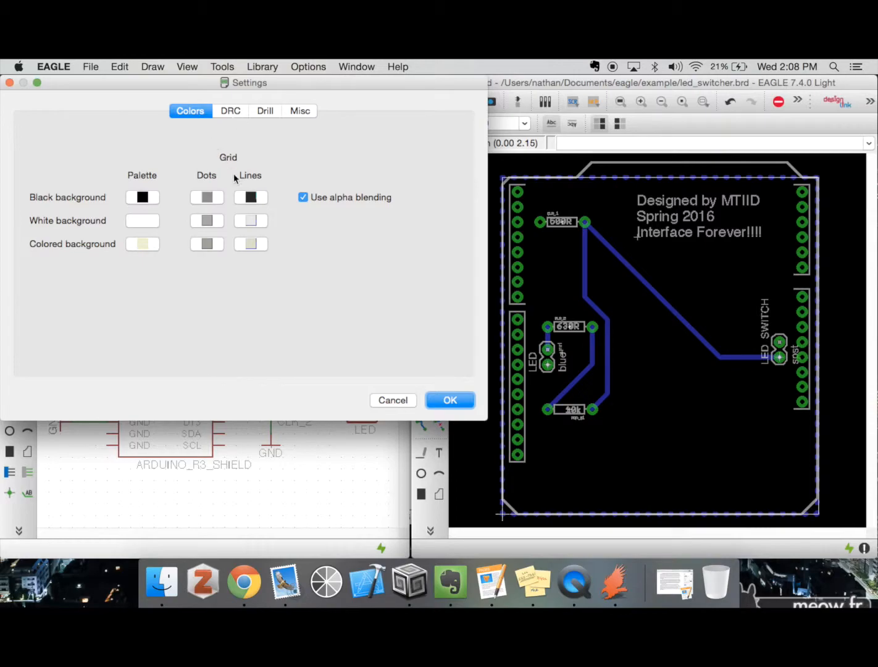
pyautogui.click(143, 198)
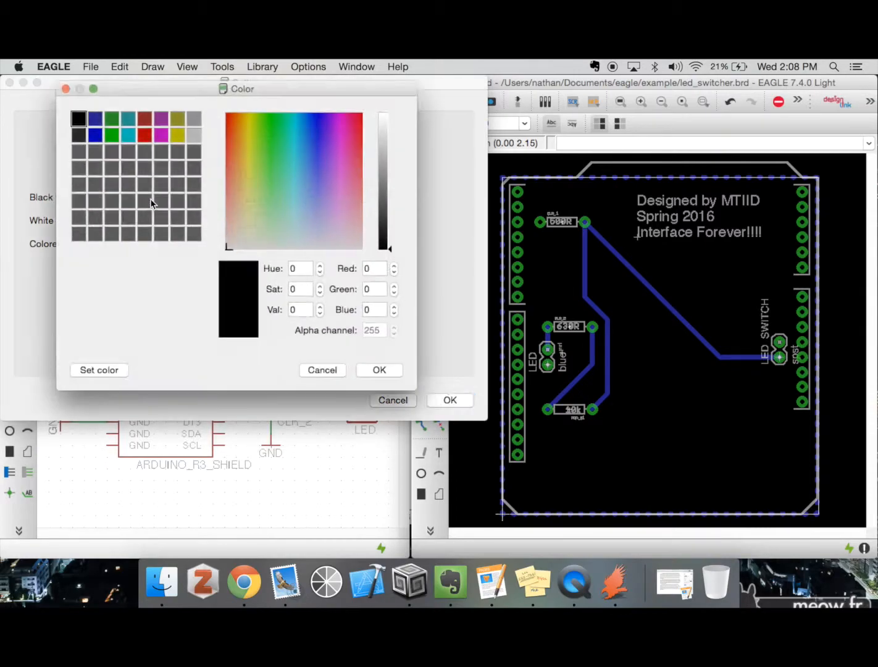
pyautogui.click(66, 89)
pyautogui.click(241, 114)
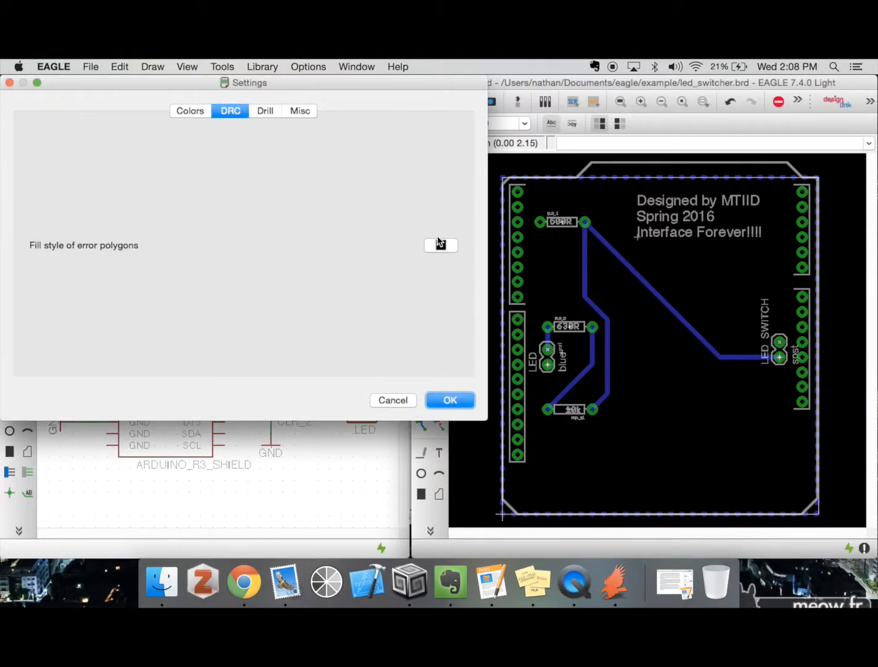
pyautogui.click(440, 244)
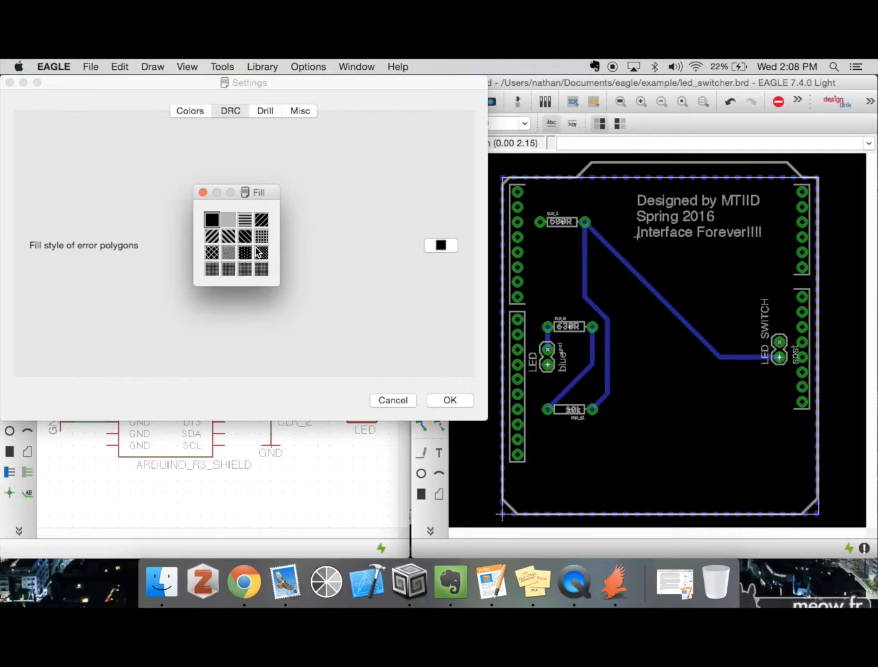
pyautogui.click(358, 234)
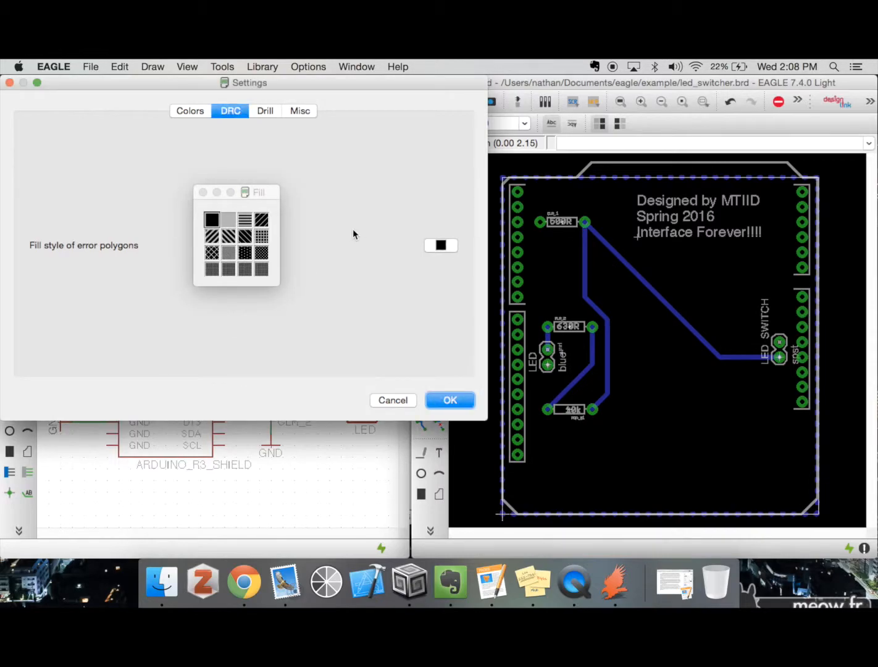
pyautogui.click(202, 192)
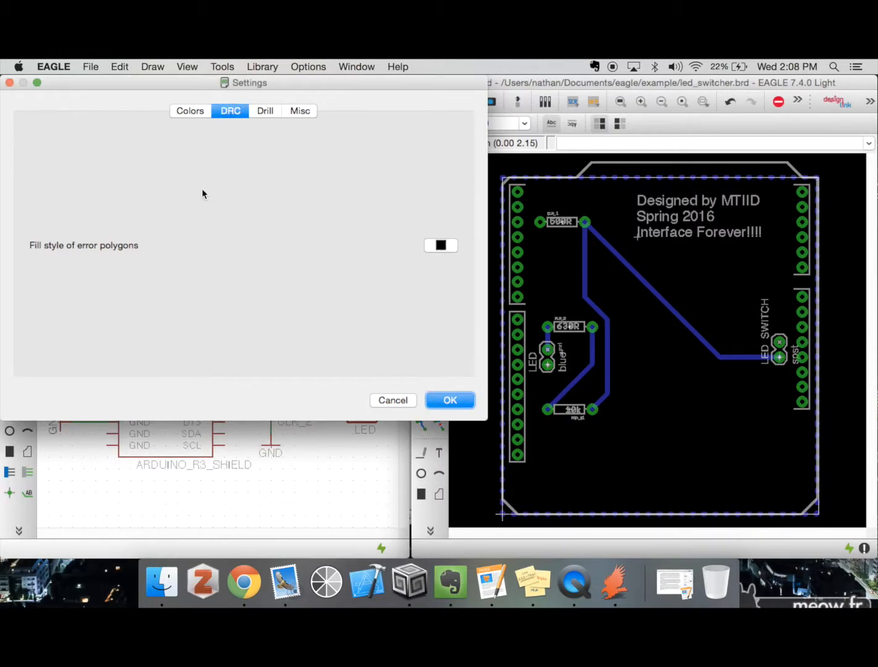
pyautogui.click(265, 114)
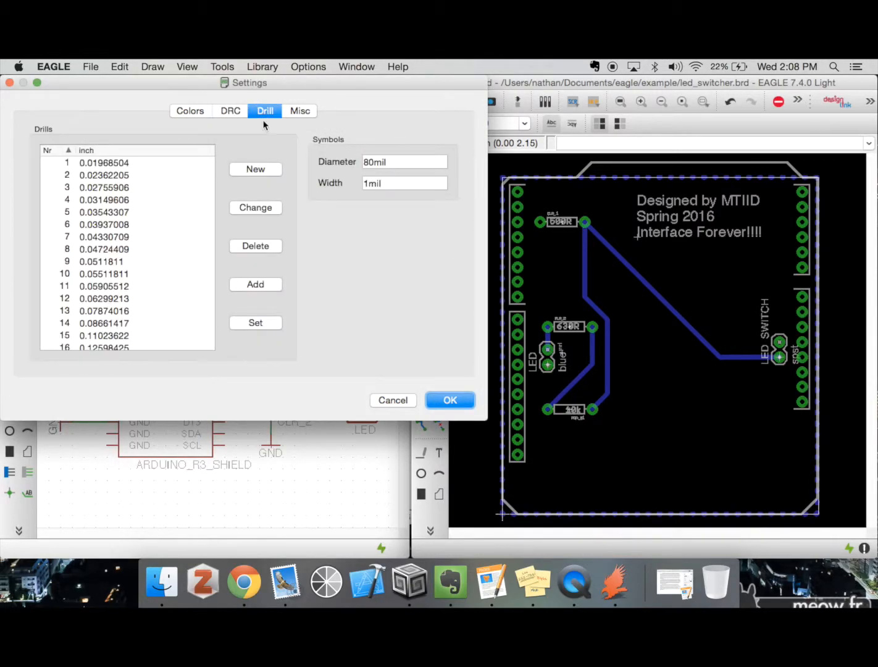
pyautogui.scroll(-1, 178, 232)
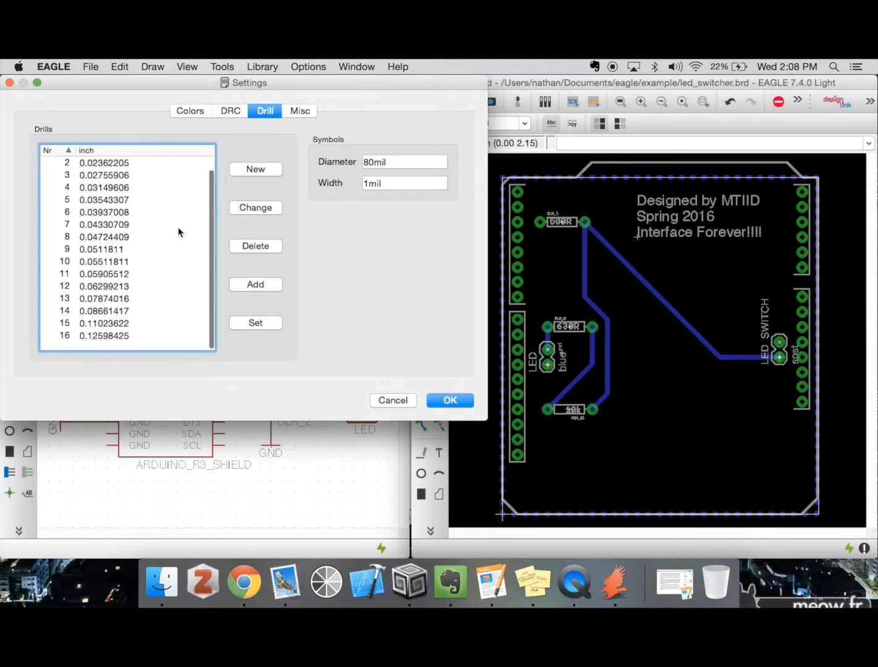
pyautogui.scroll(1, 177, 232)
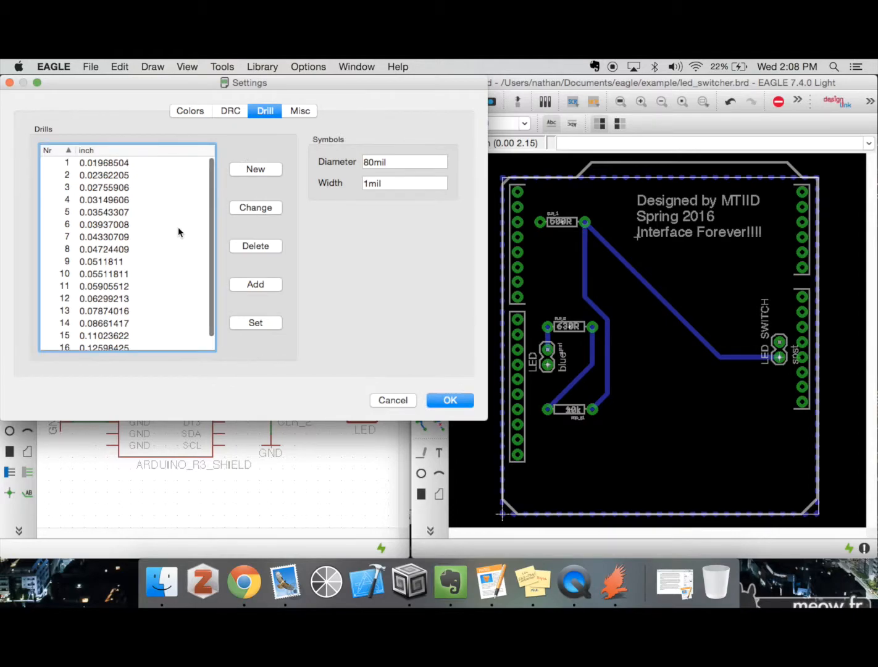
# Enable Display pad names in the board's miscellaneous settings
pyautogui.click(295, 116)
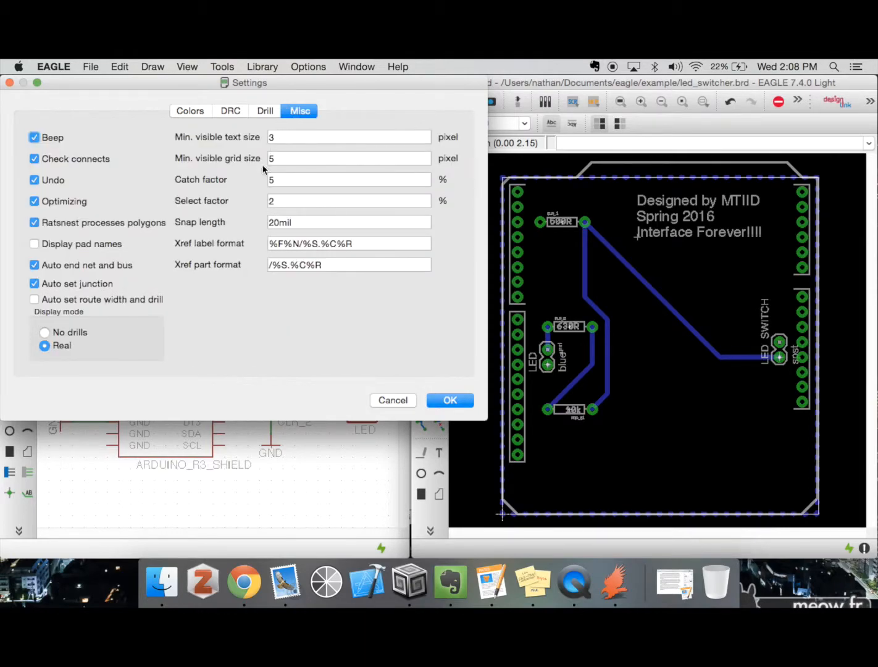
pyautogui.click(34, 244)
pyautogui.click(446, 400)
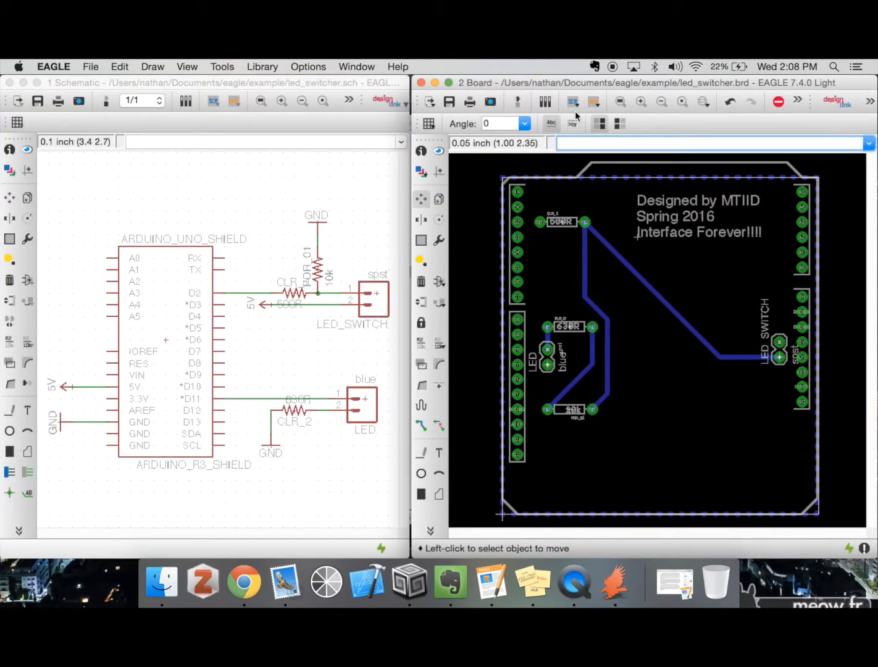
# Examine the pad names on the board's resistors, LED connector, and digital and analog headers
pyautogui.click(641, 101)
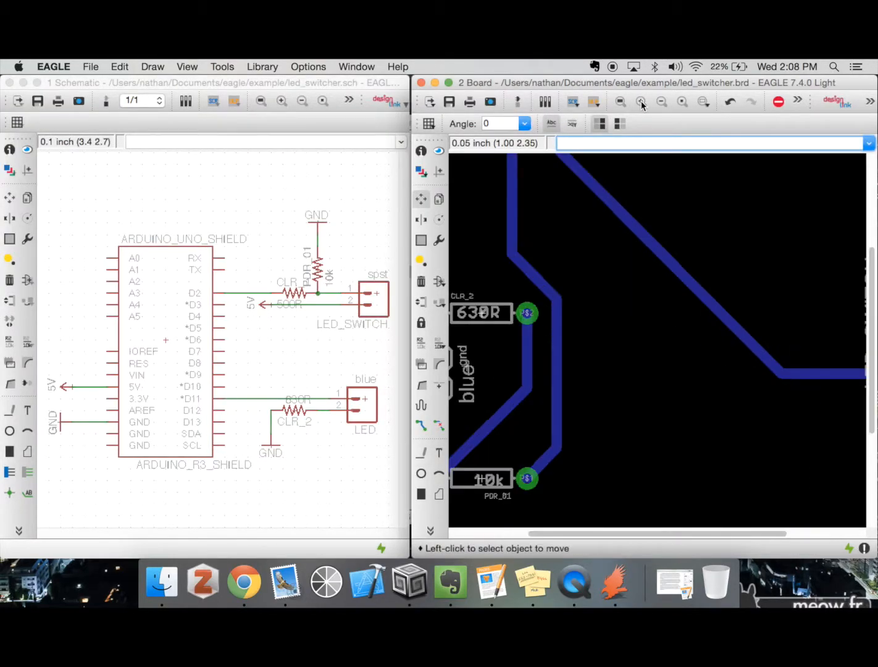
pyautogui.hscroll(-4, 529, 257)
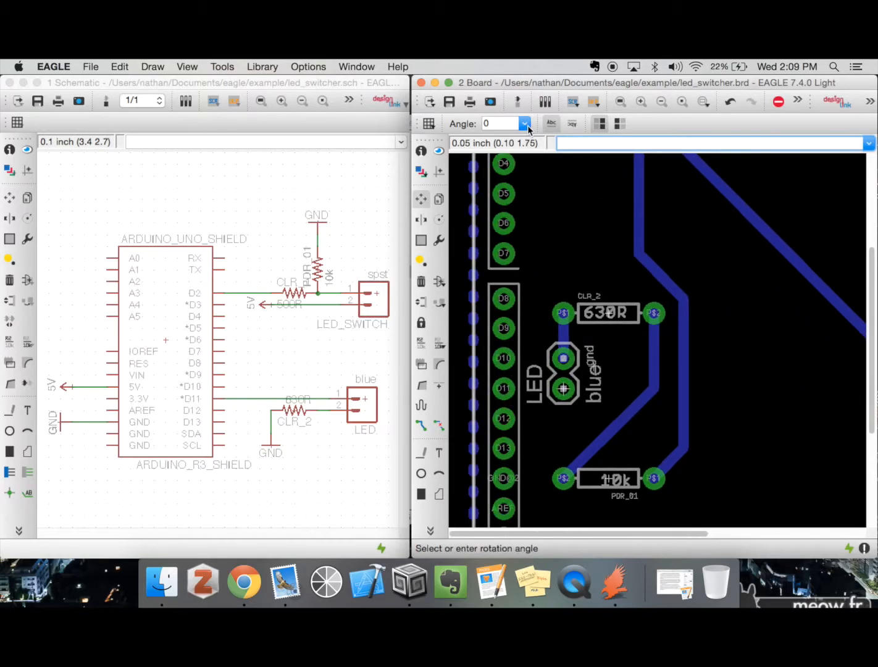
pyautogui.click(639, 102)
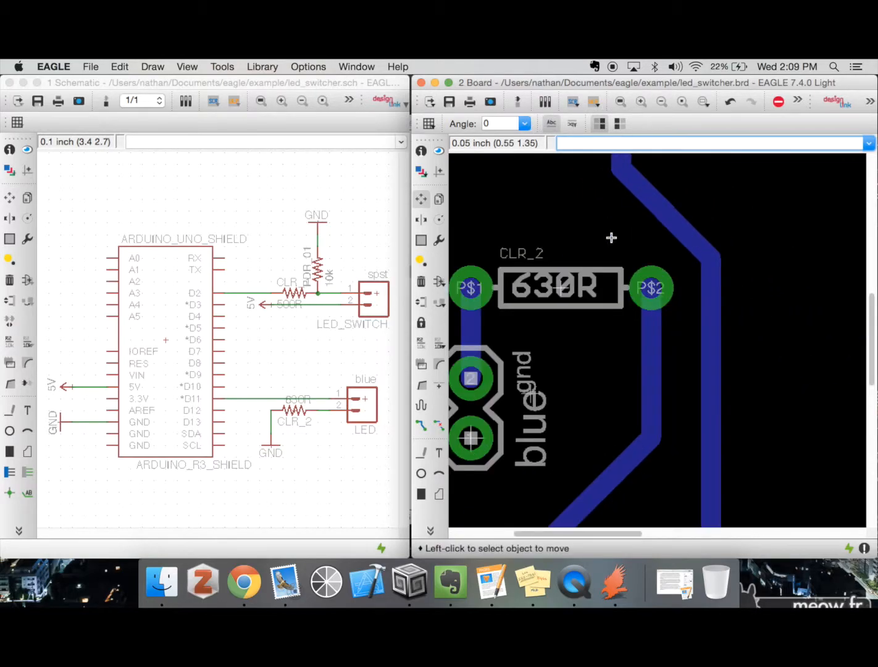
pyautogui.hscroll(-5, 611, 233)
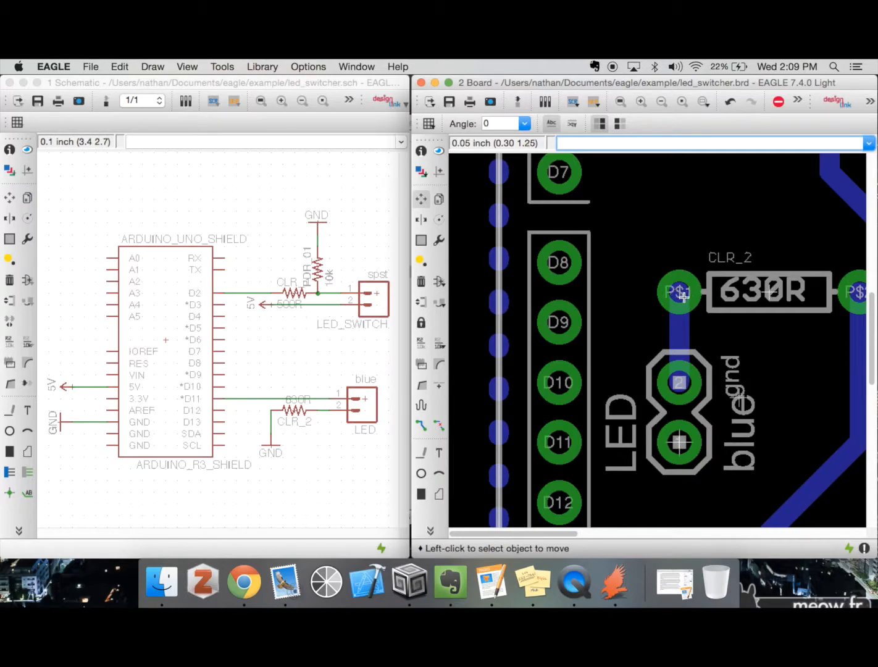
pyautogui.scroll(-5, 559, 278)
pyautogui.scroll(-8, 559, 278)
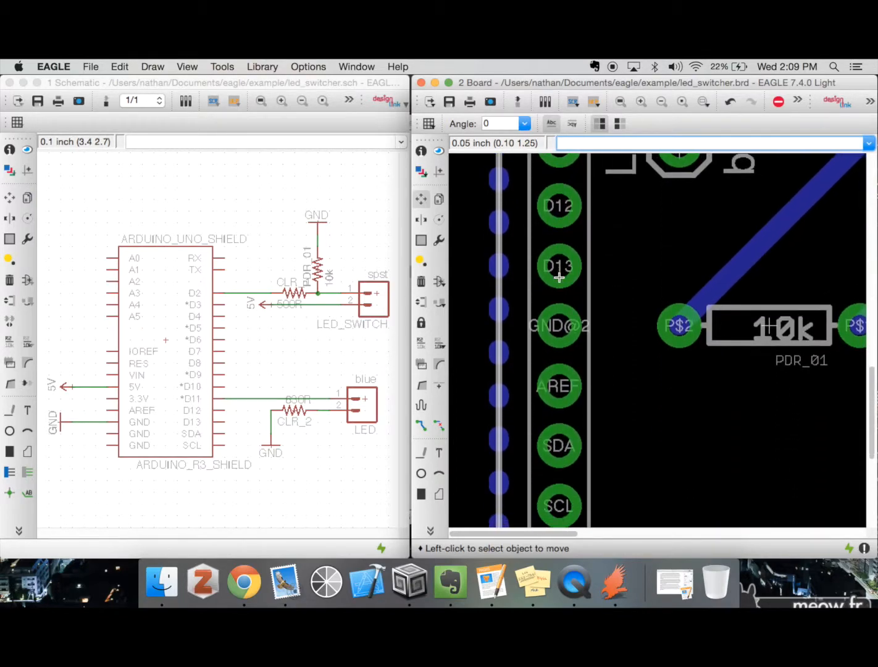
pyautogui.scroll(7, 558, 278)
pyautogui.scroll(1, 559, 278)
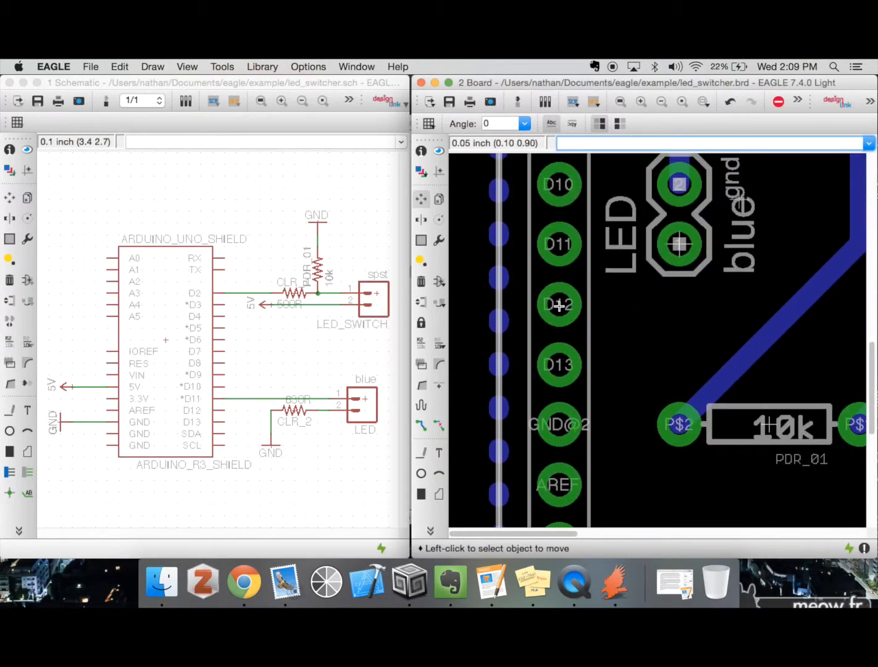
pyautogui.scroll(1, 559, 306)
pyautogui.scroll(5, 559, 306)
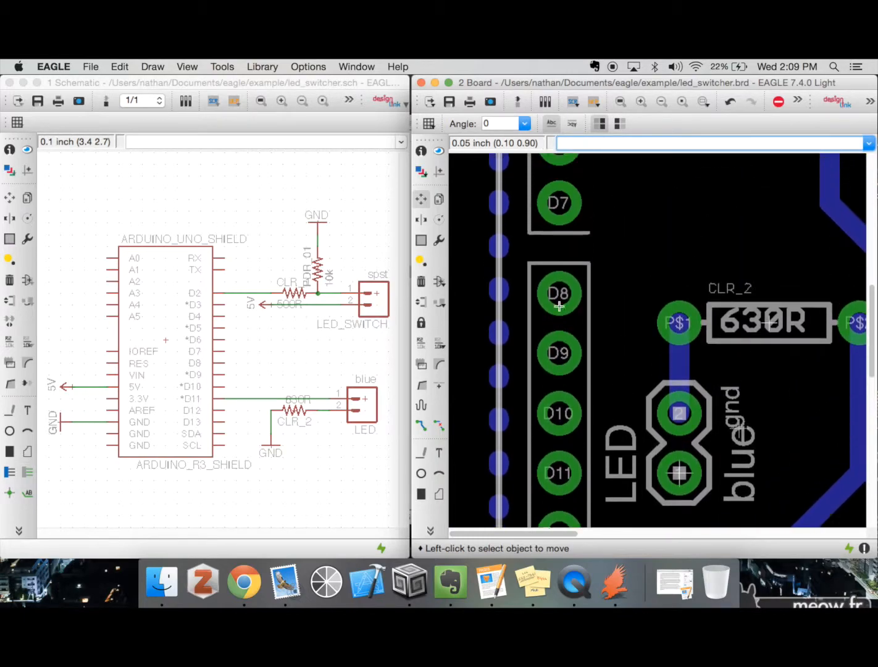
pyautogui.scroll(4, 570, 314)
pyautogui.scroll(3, 567, 312)
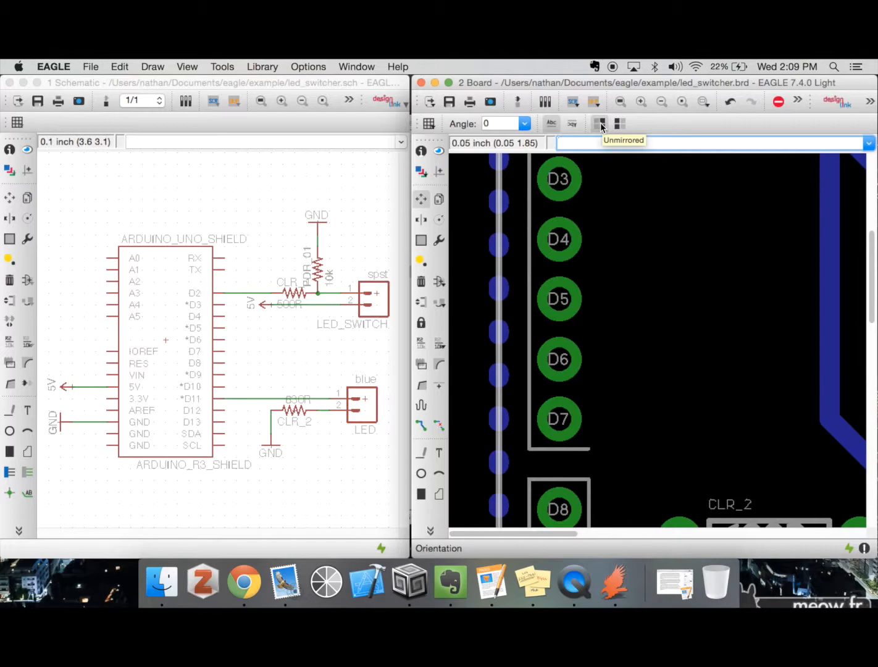
pyautogui.click(348, 90)
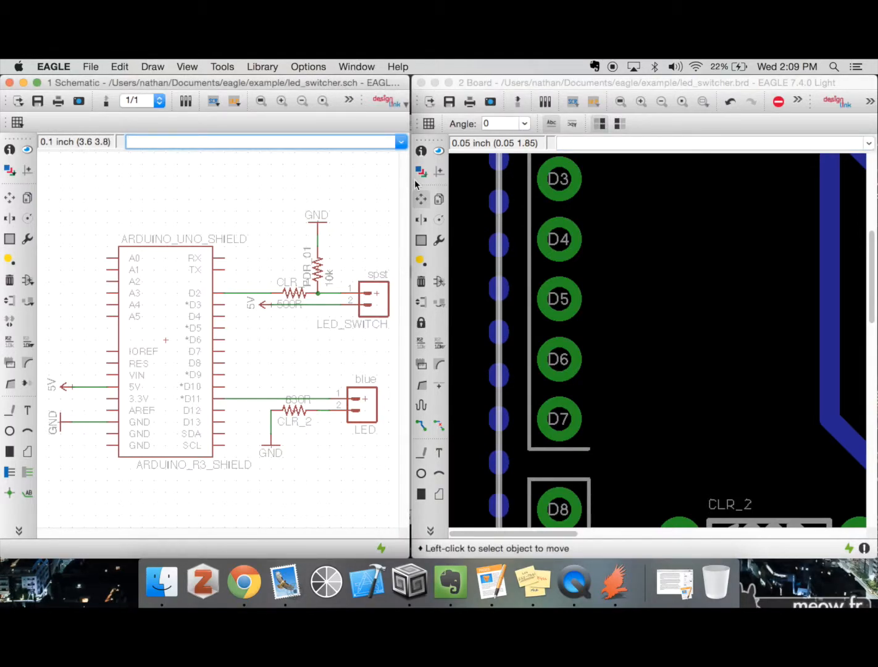
pyautogui.scroll(5, 741, 306)
pyautogui.hscroll(5, 740, 306)
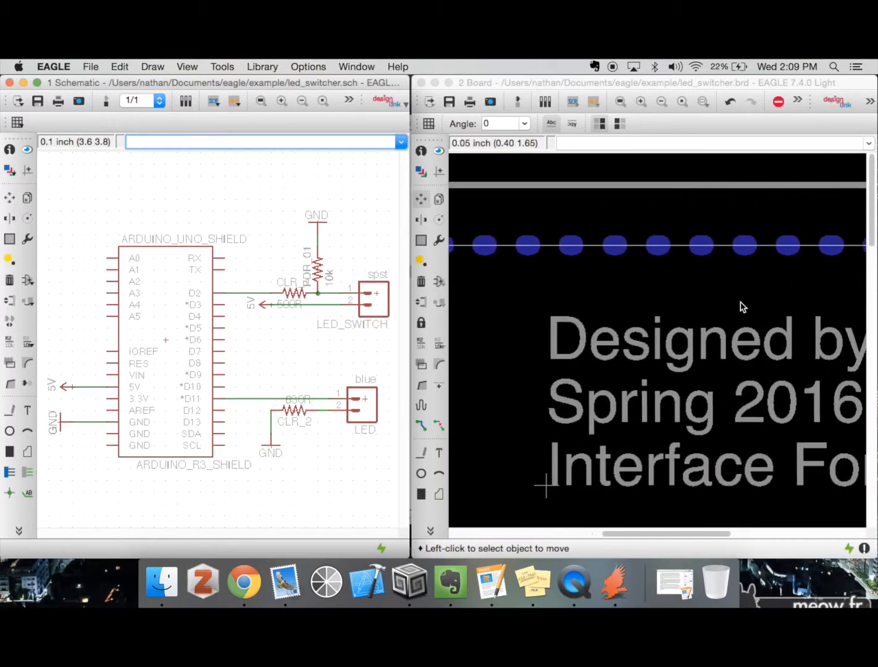
pyautogui.hscroll(6, 742, 307)
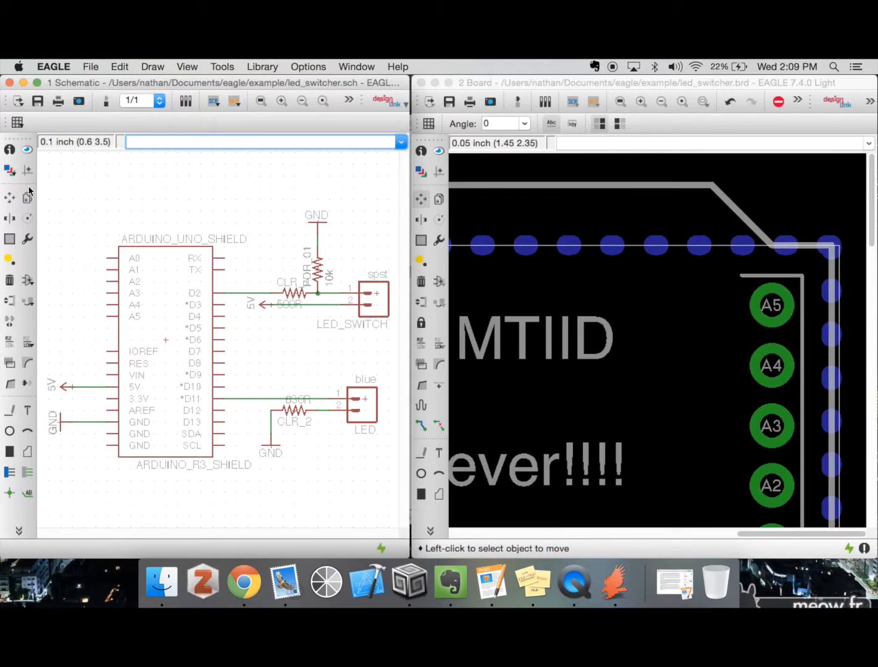
# Use Show in the schematic to highlight resistor CLR_1, the blue LED connector and the Arduino shield on the fully visible board
pyautogui.click(27, 151)
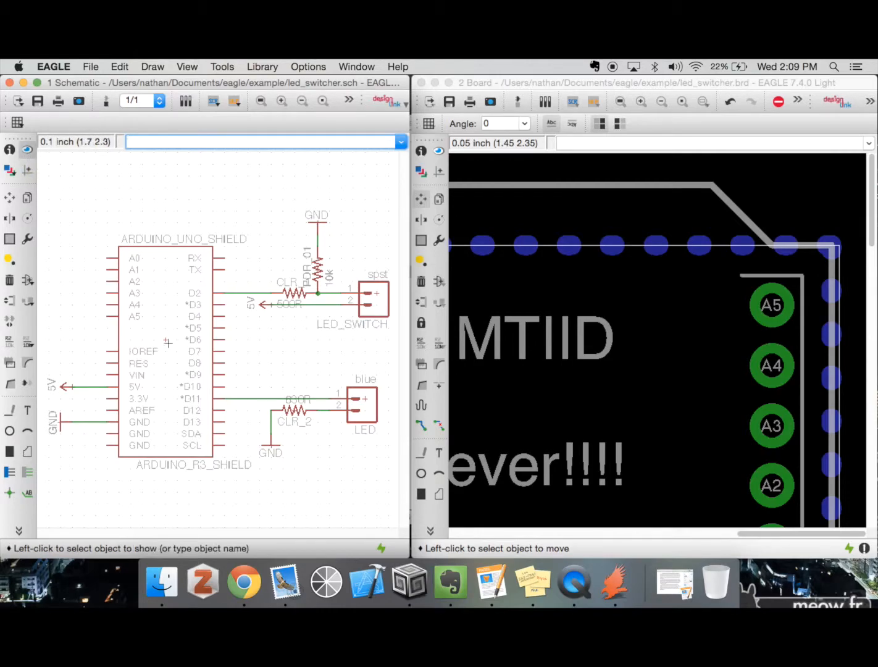
pyautogui.click(664, 102)
pyautogui.click(664, 102)
pyautogui.click(665, 102)
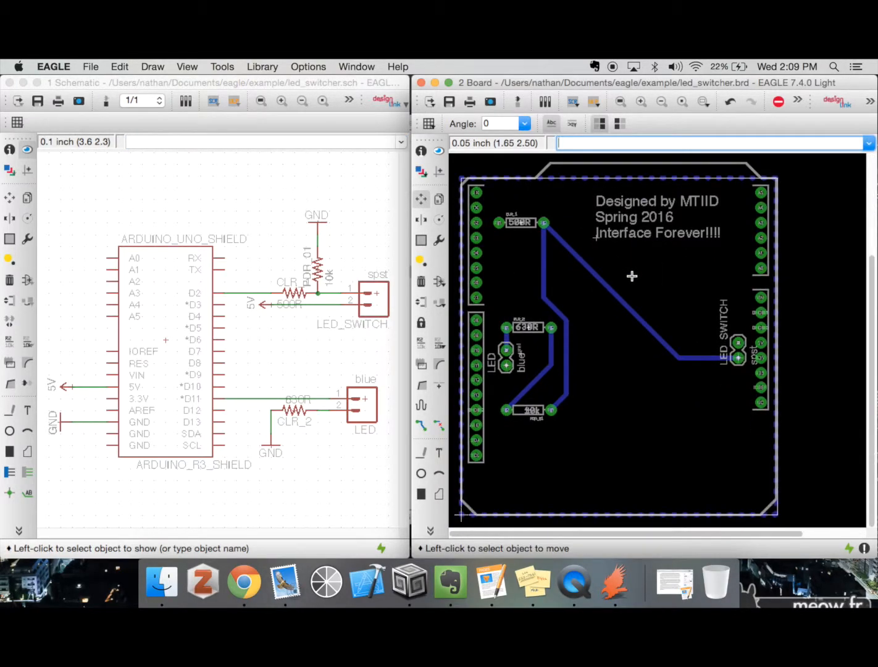
pyautogui.click(27, 150)
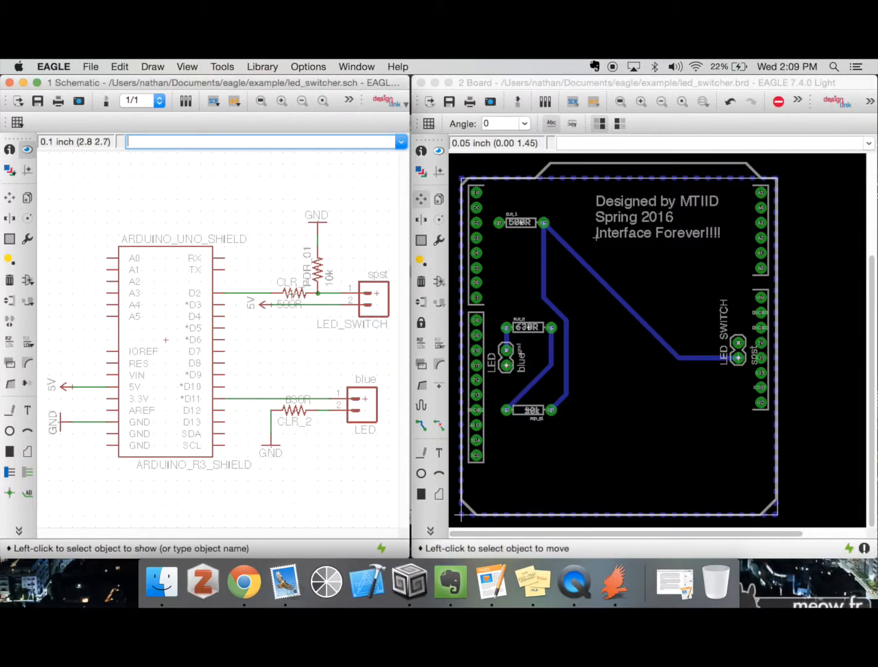
pyautogui.click(292, 295)
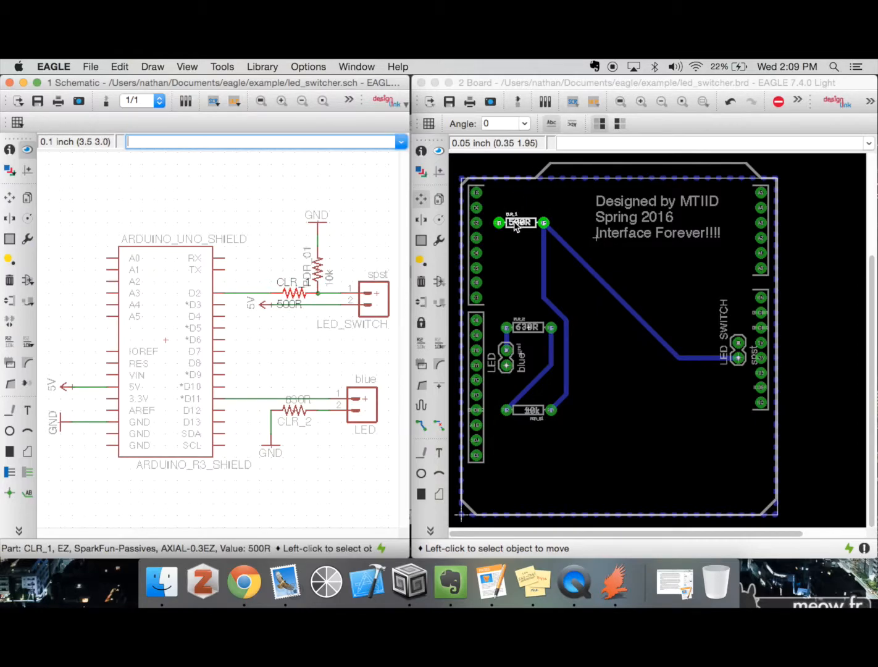
pyautogui.click(357, 398)
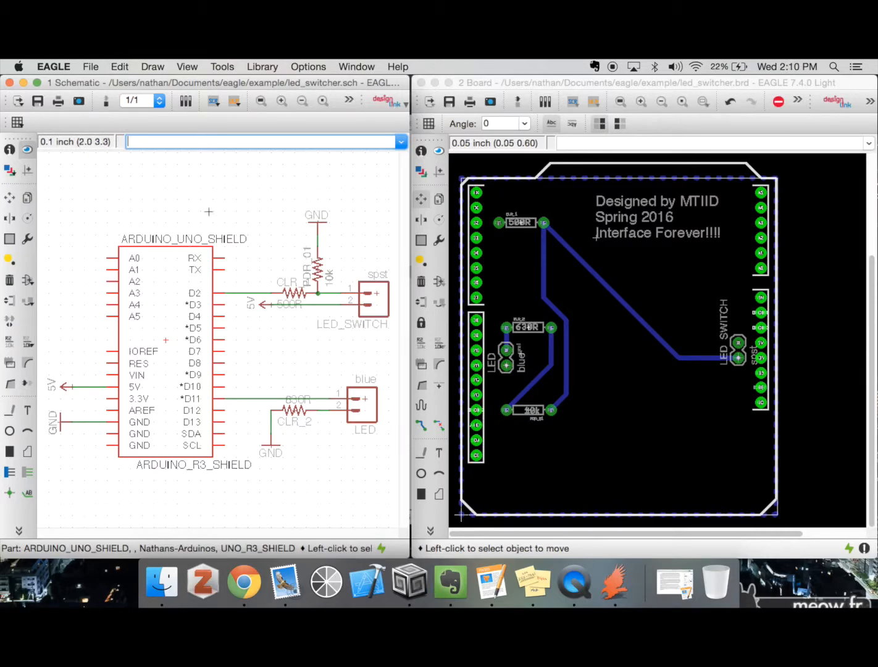
# Use Info on the board's "Designed by MTIID" text block to change its second line to "Spring 2017"
pyautogui.click(37, 83)
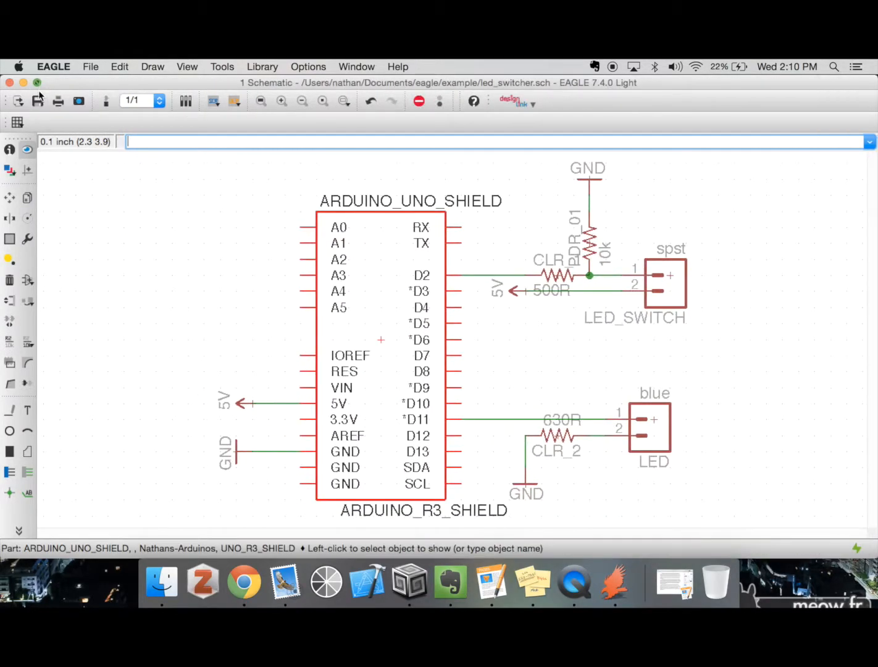
pyautogui.click(10, 150)
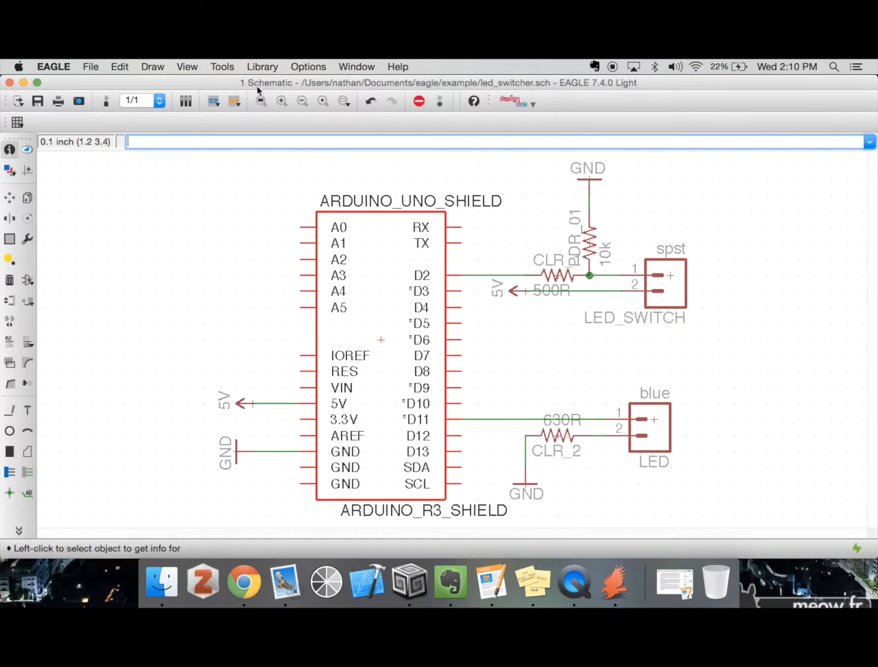
pyautogui.click(107, 103)
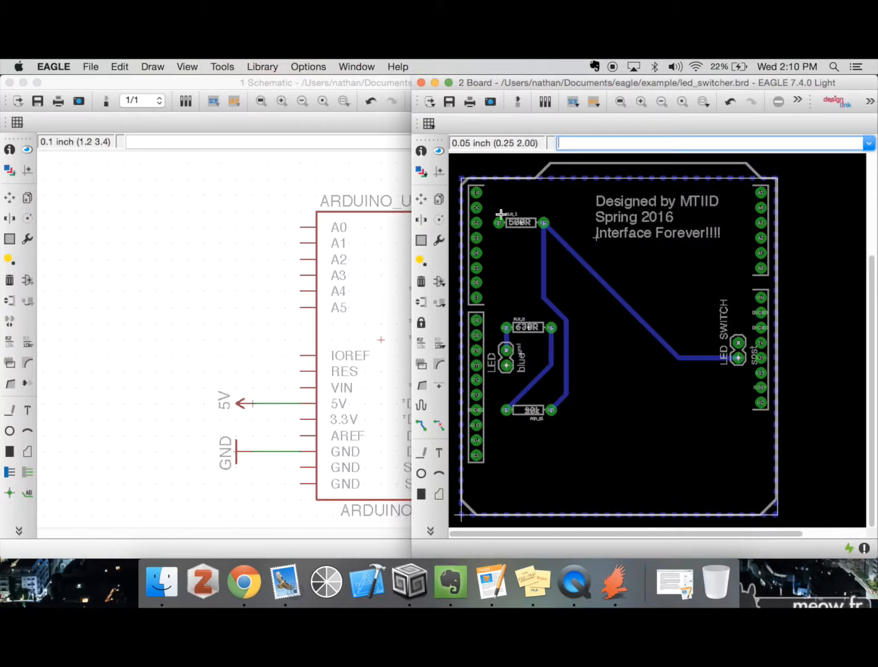
pyautogui.click(421, 151)
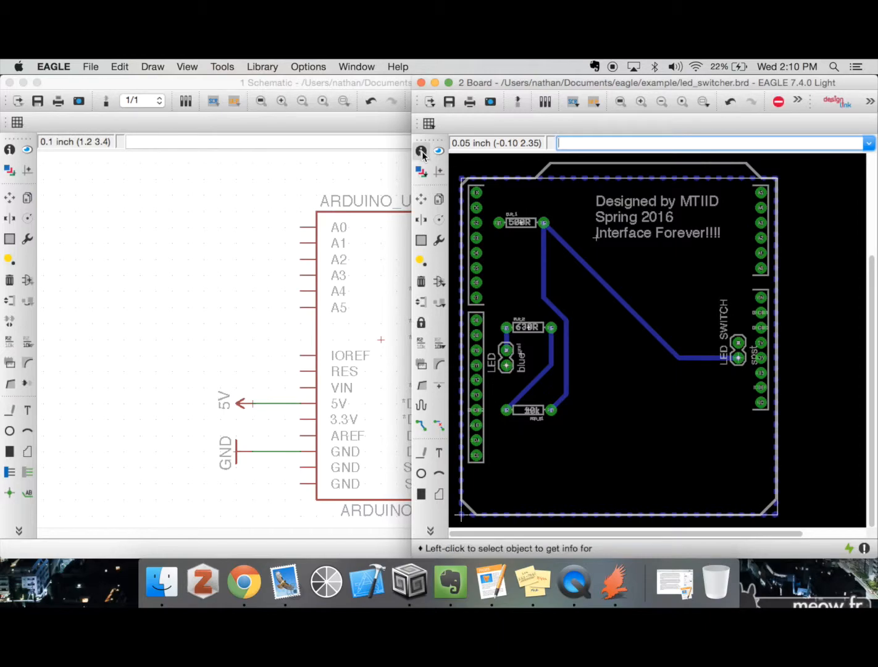
pyautogui.click(596, 236)
pyautogui.click(517, 326)
pyautogui.press('BackSpace')
pyautogui.write('7')
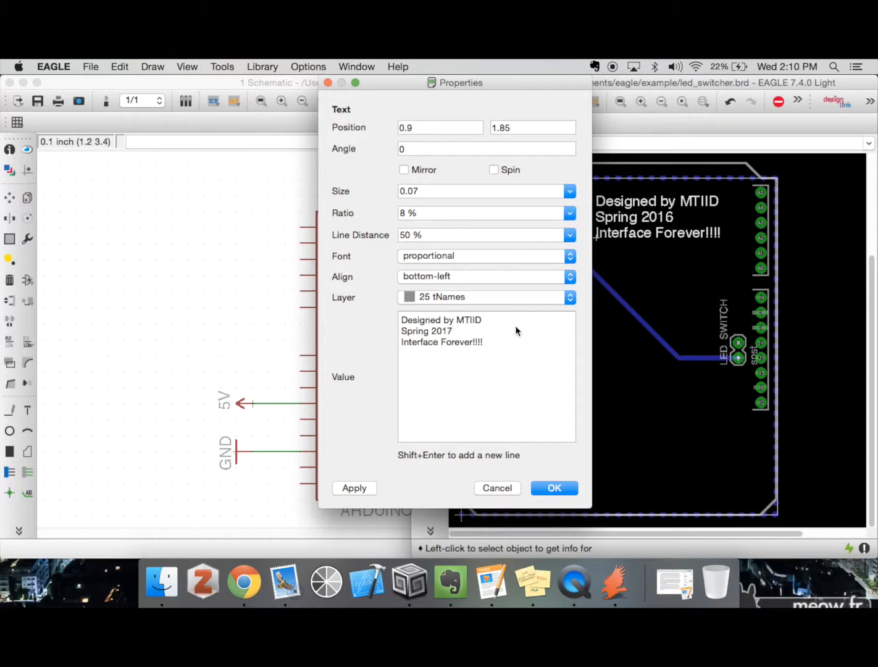
pyautogui.press('Return')
# Restore the second line of the board's text block to "Spring 2016" in its properties
pyautogui.click(598, 235)
pyautogui.click(495, 335)
pyautogui.press('BackSpace')
pyautogui.write('6')
pyautogui.press('Return')
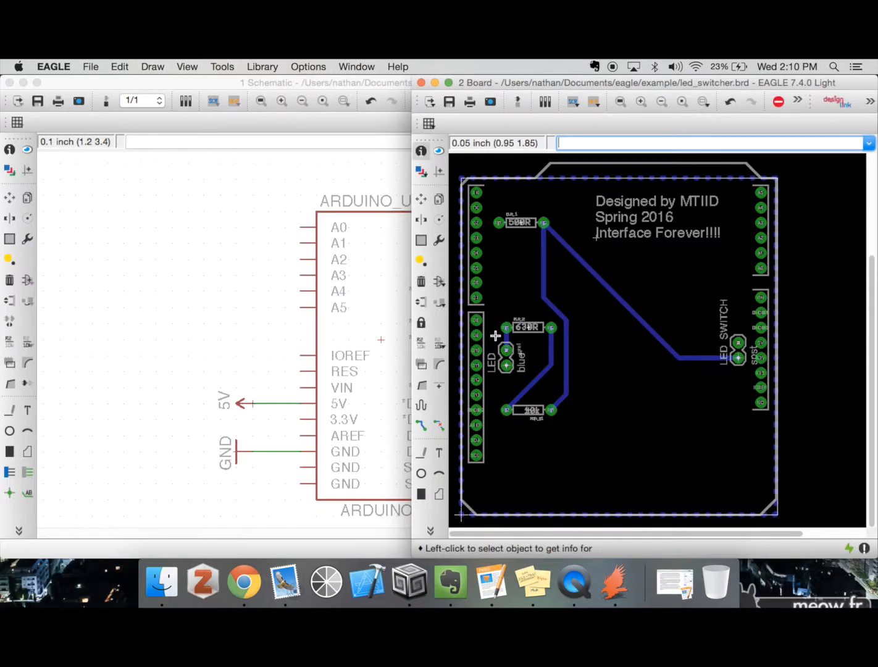
# In the schematic, set resistor PDR_01's value to 15k and enable Mirror in its properties
pyautogui.doubleClick(179, 81)
pyautogui.click(10, 149)
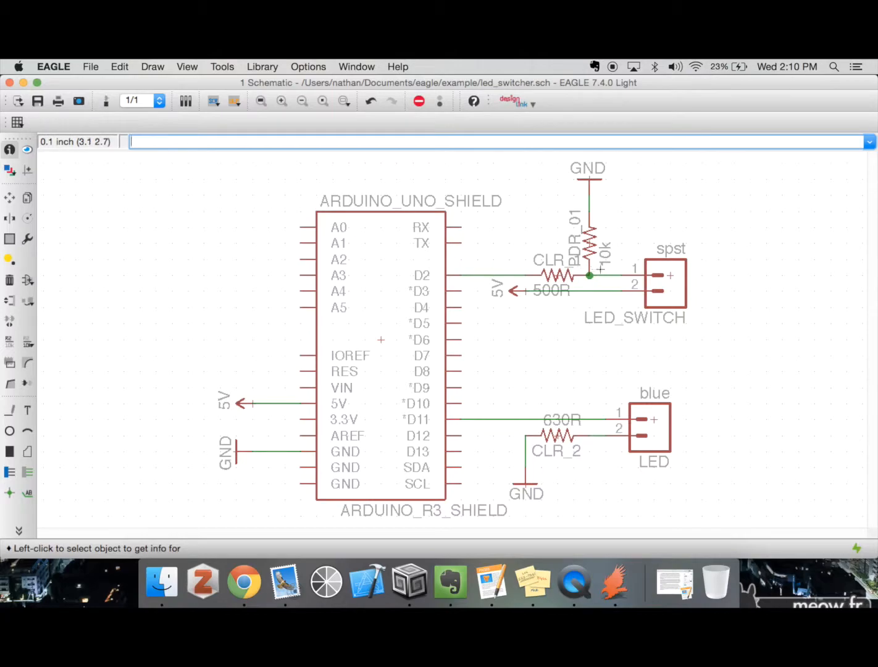
pyautogui.click(591, 247)
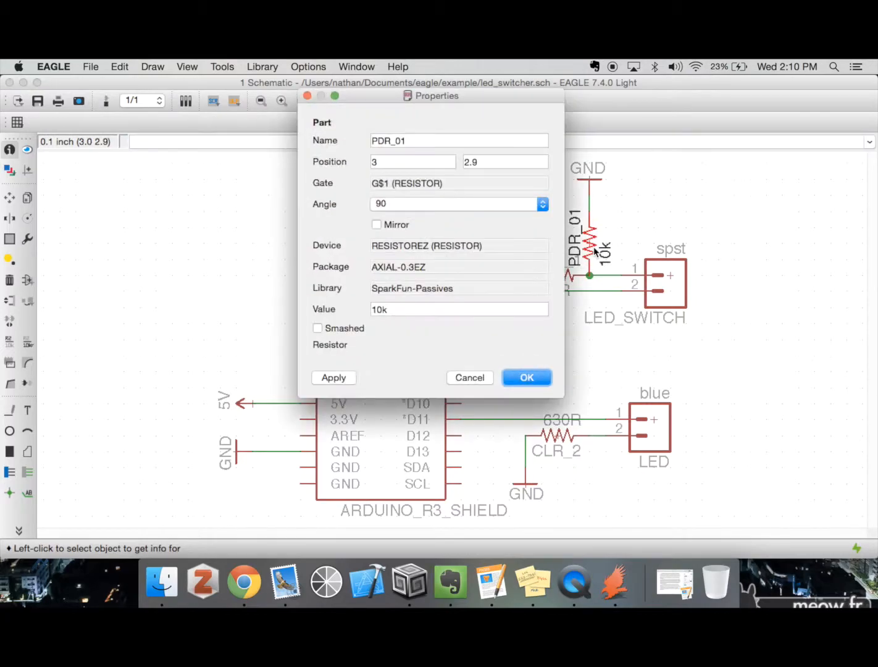
pyautogui.click(373, 310)
pyautogui.press('Delete')
pyautogui.write('5')
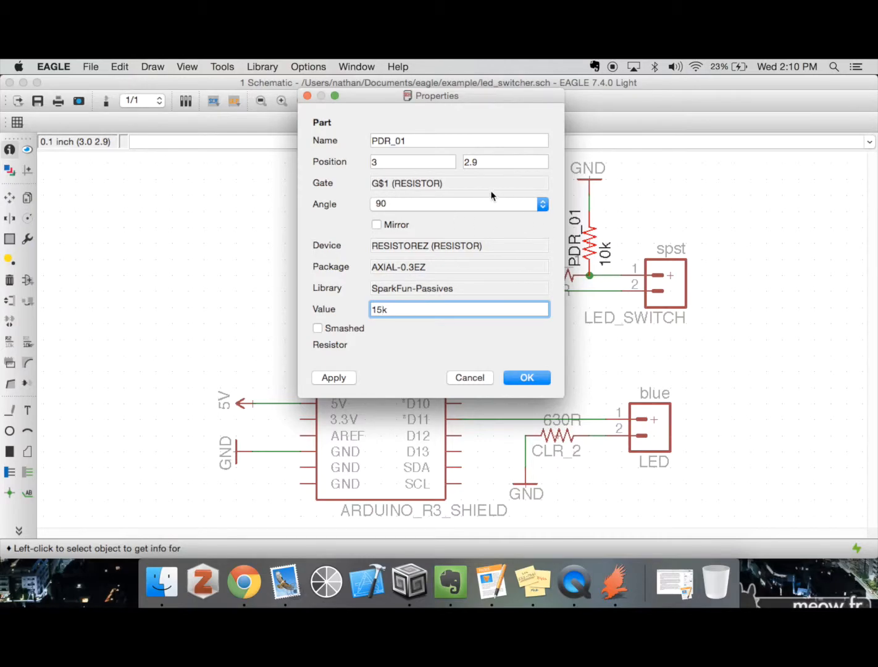
pyautogui.click(376, 225)
pyautogui.click(519, 377)
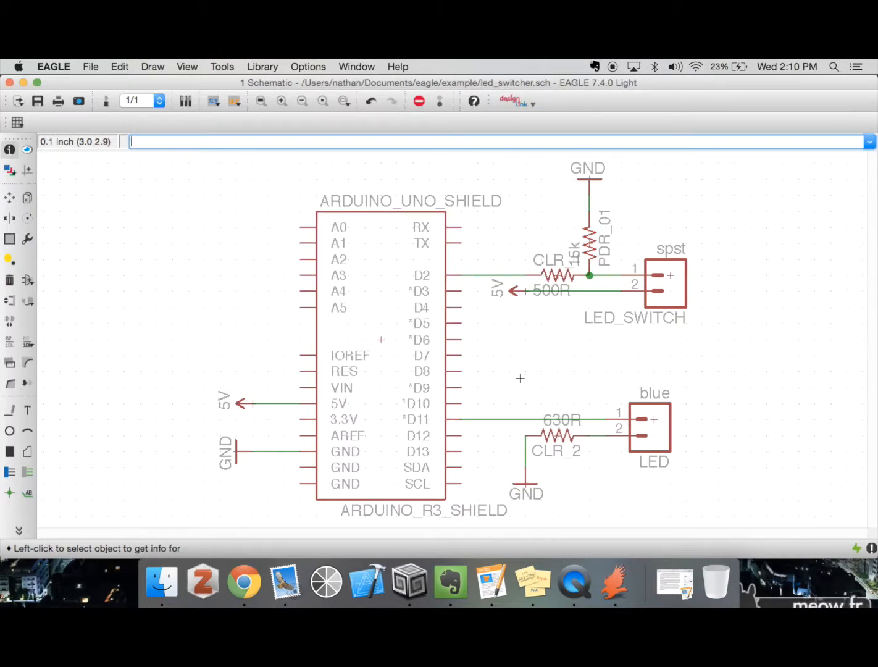
# Use the move command to shift resistor PDR_01 and the GND symbol above it 0.1 inch to the right
pyautogui.write('move')
pyautogui.press('Return')
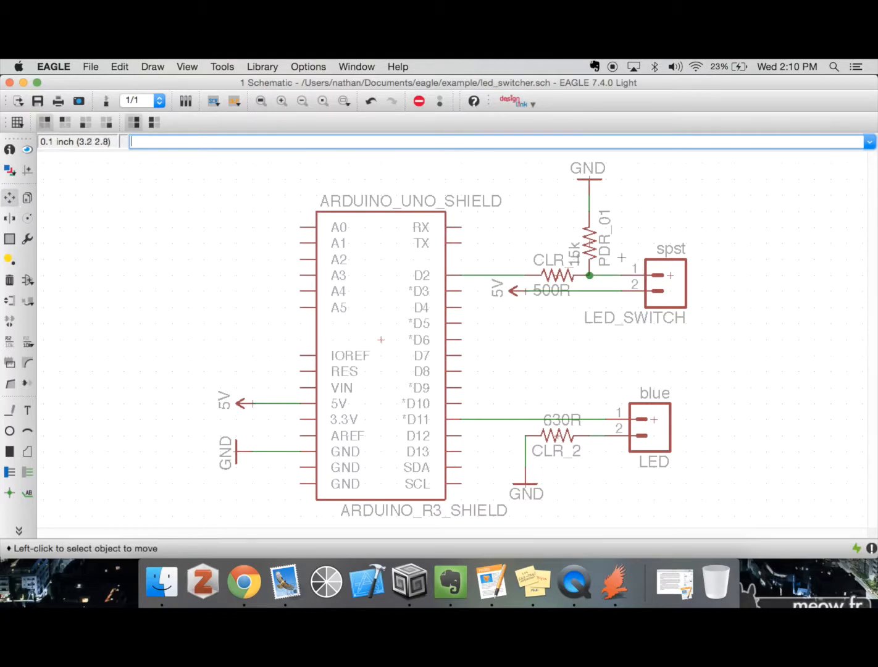
pyautogui.click(595, 247)
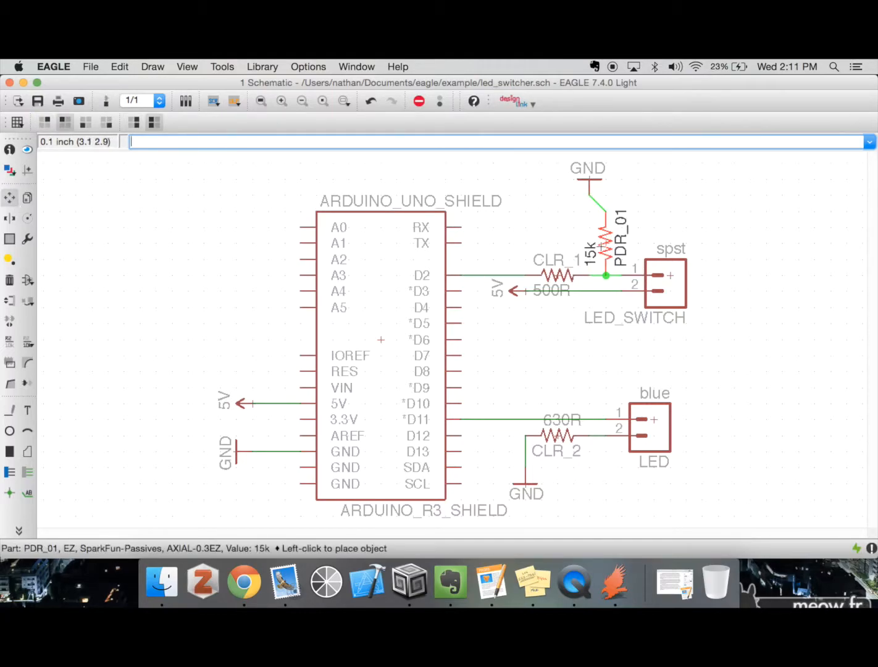
pyautogui.click(599, 245)
pyautogui.click(589, 179)
pyautogui.click(606, 179)
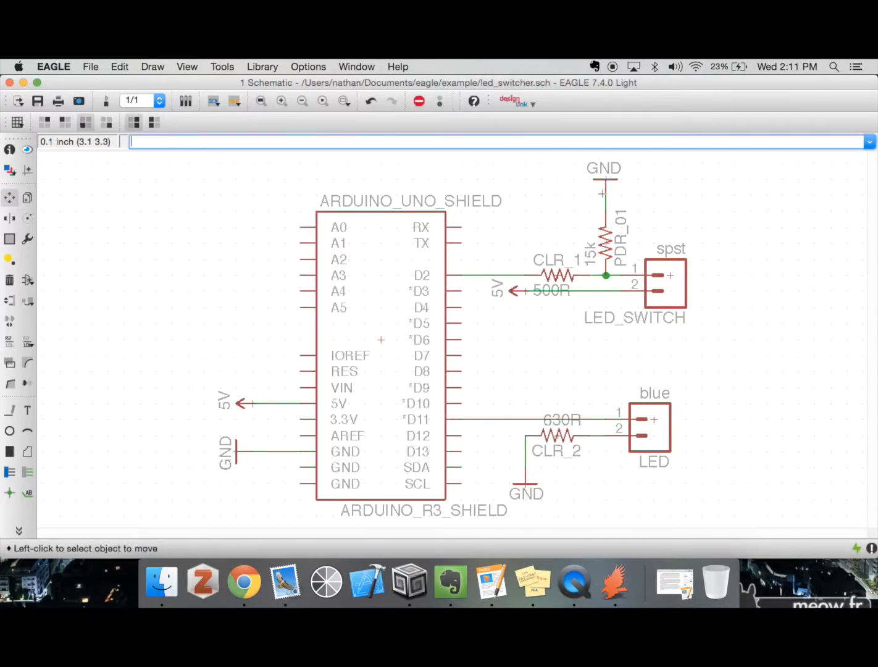
# Turn on the visibility of layer 93 Pins in the schematic's layer display settings
pyautogui.click(9, 170)
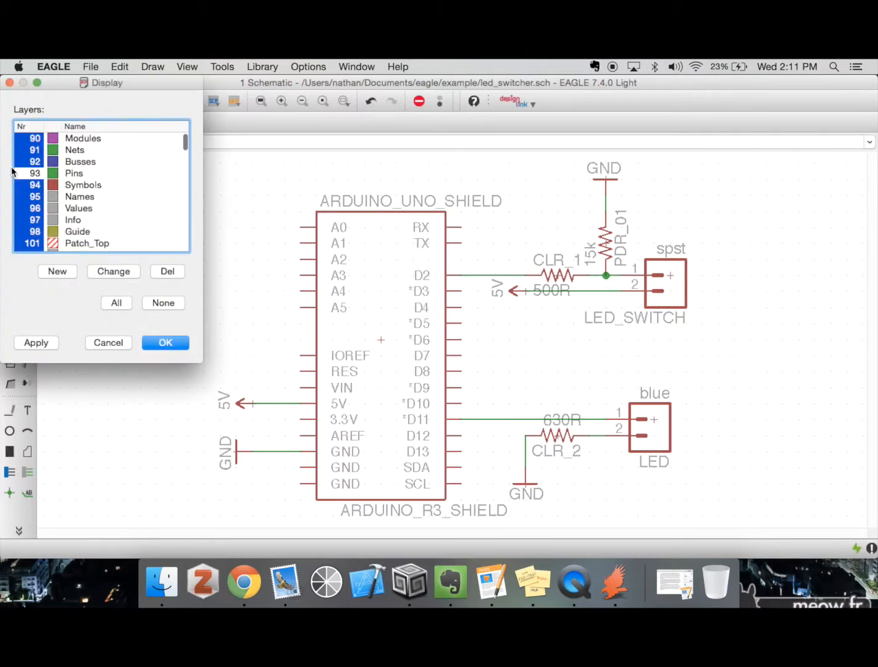
pyautogui.scroll(-20, 92, 199)
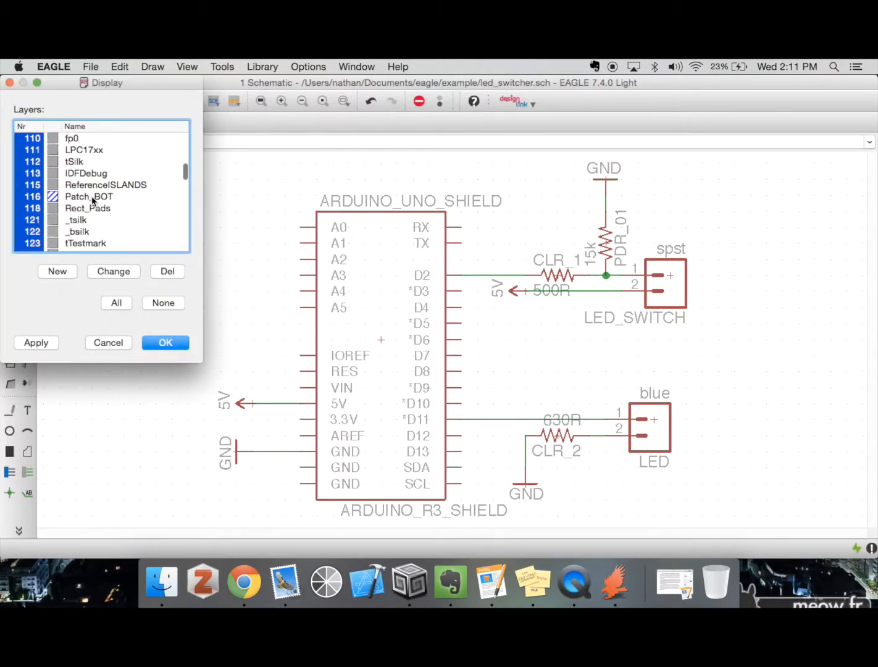
pyautogui.scroll(20, 91, 196)
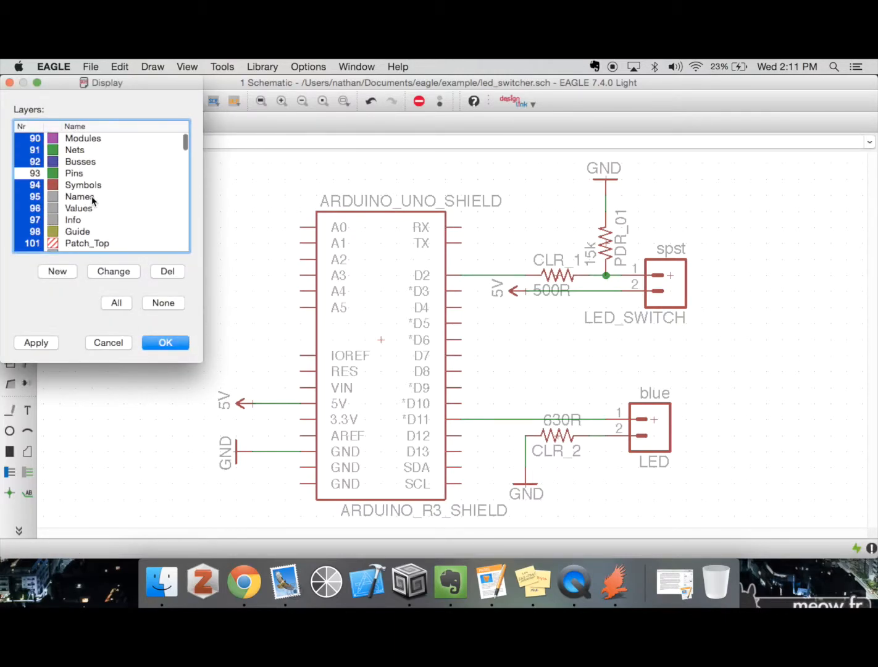
pyautogui.click(32, 176)
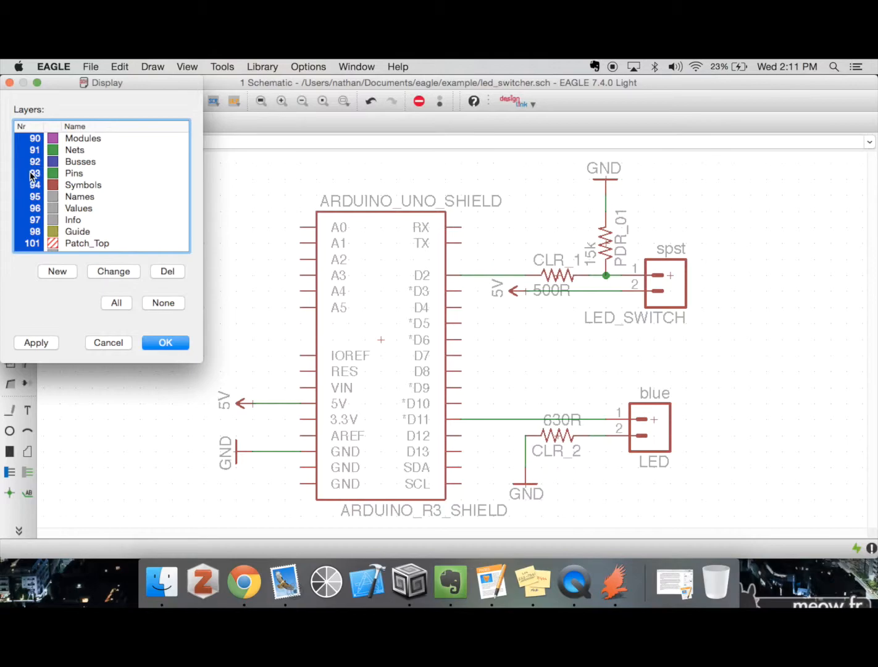
pyautogui.click(167, 344)
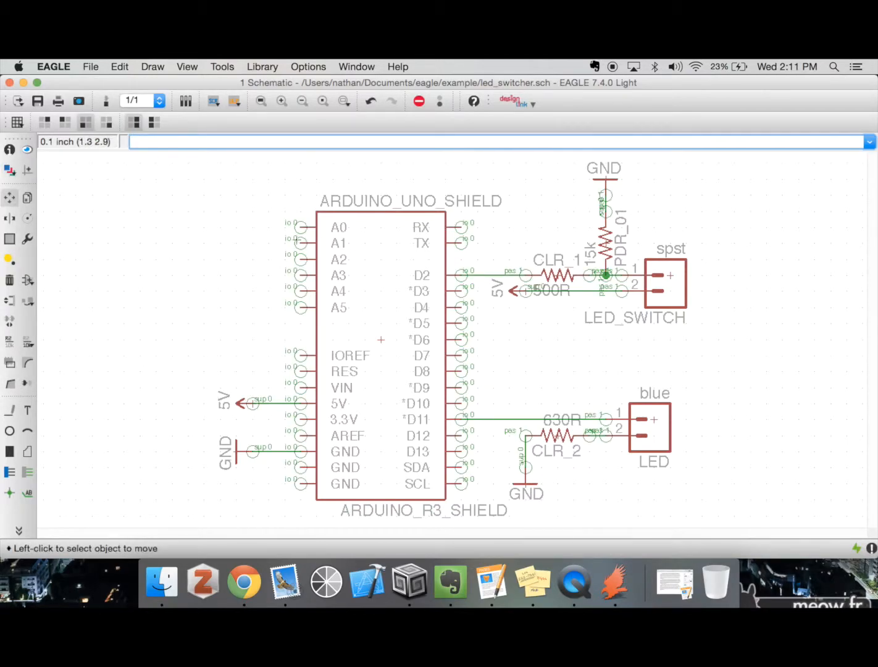
# Hide layer 93 Pins again in the schematic's layer display settings
pyautogui.click(11, 174)
pyautogui.click(38, 173)
pyautogui.click(166, 342)
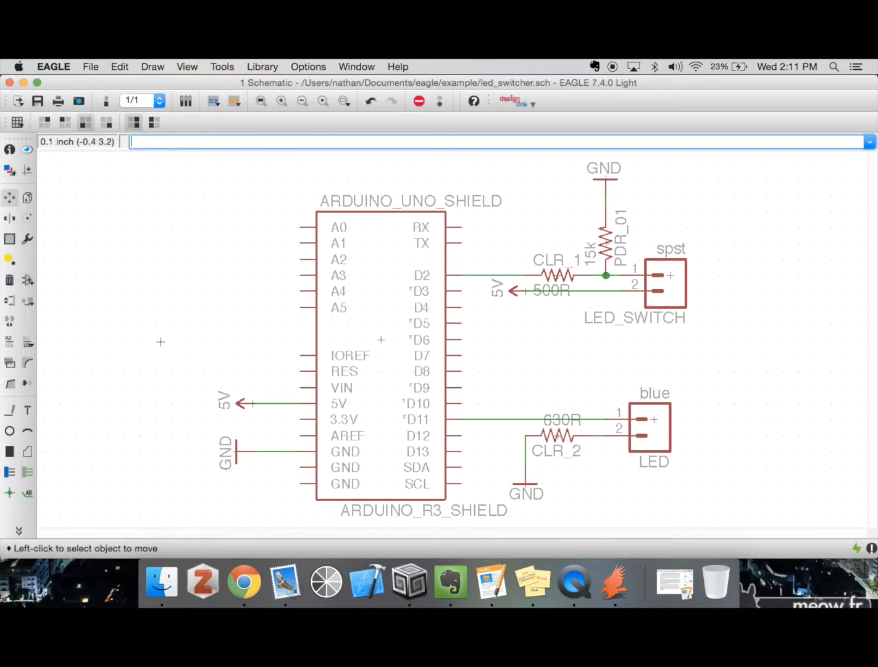
# Hide layers 95 Names and 96 Values in the schematic's layer display settings
pyautogui.click(8, 171)
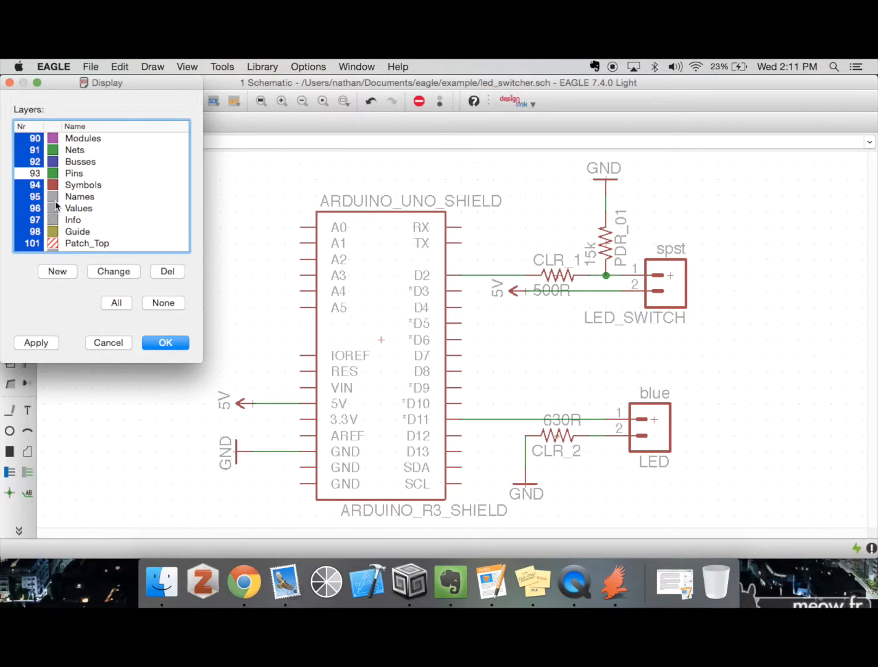
pyautogui.click(40, 205)
pyautogui.click(38, 196)
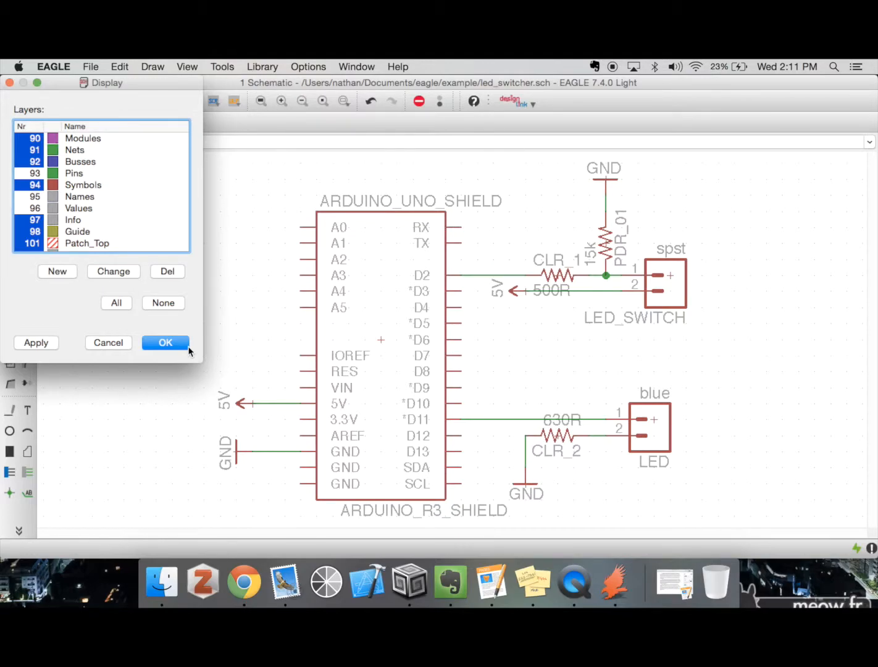
pyautogui.click(165, 343)
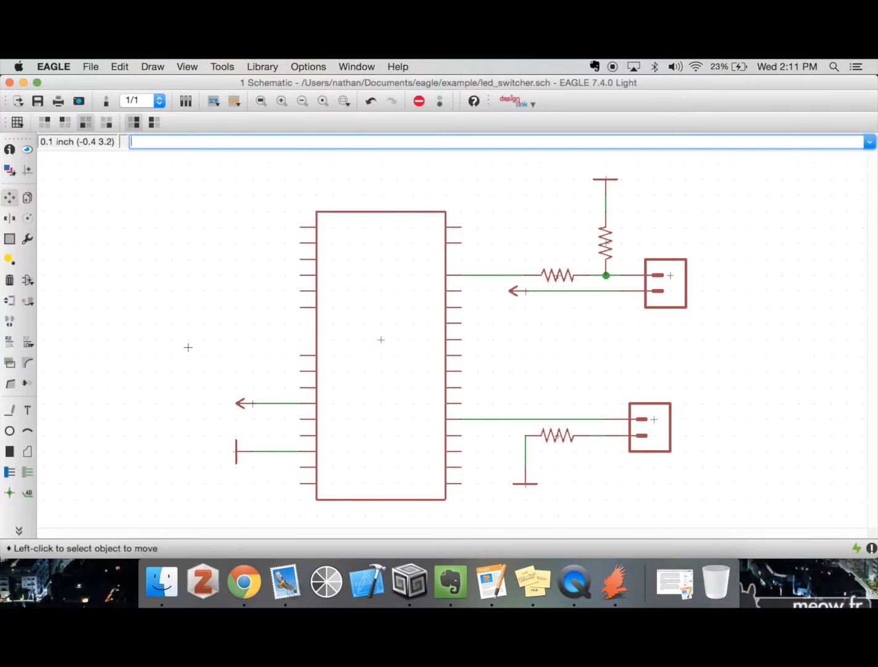
# Turn layers 95 Names and 96 Values back on in the schematic's layer display settings
pyautogui.click(10, 169)
pyautogui.click(32, 198)
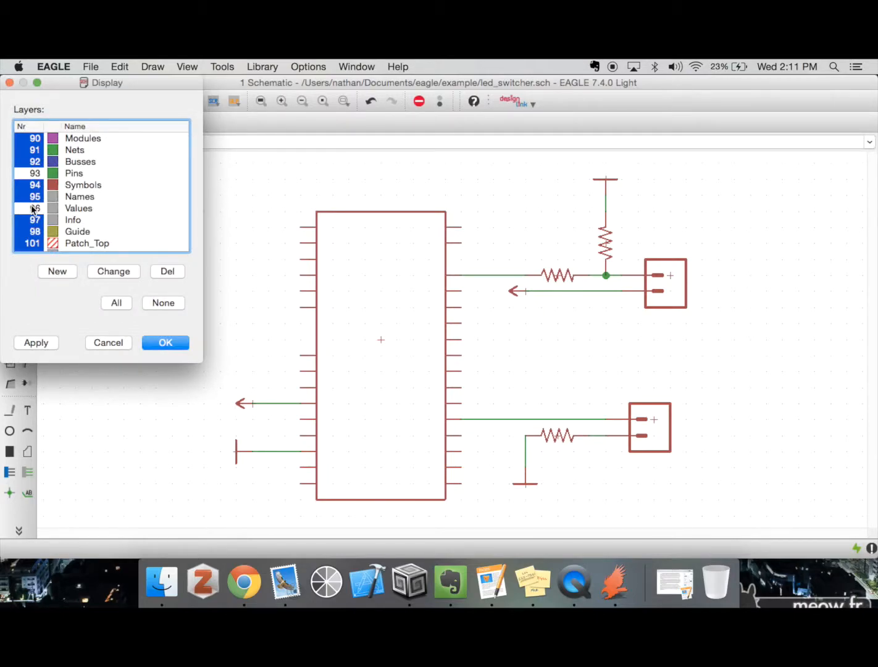
pyautogui.click(31, 207)
pyautogui.click(155, 343)
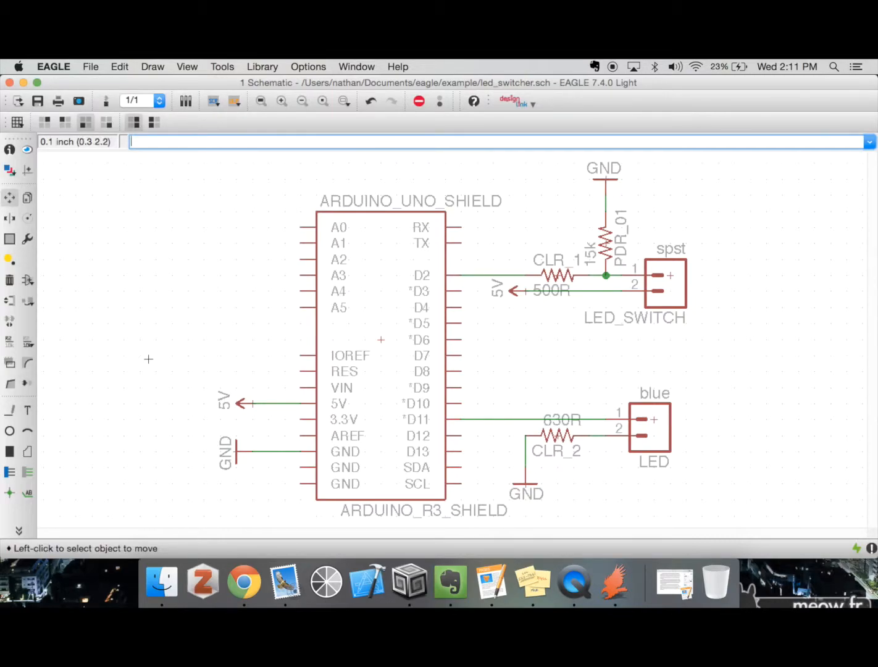
# Copy the 5V symbol at the Arduino's 5V pin twice into the space above it, and undo both copies
pyautogui.click(10, 200)
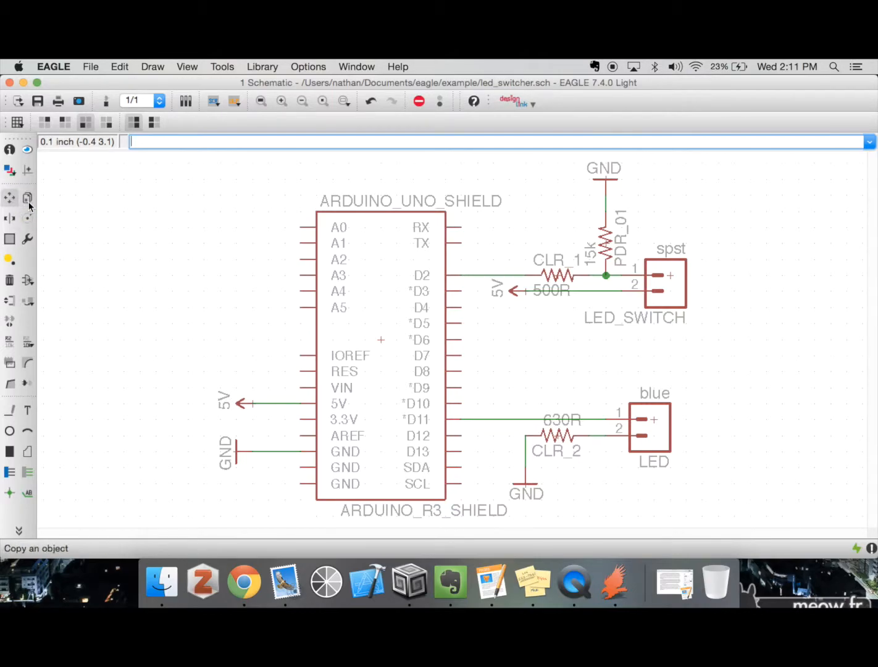
pyautogui.click(28, 198)
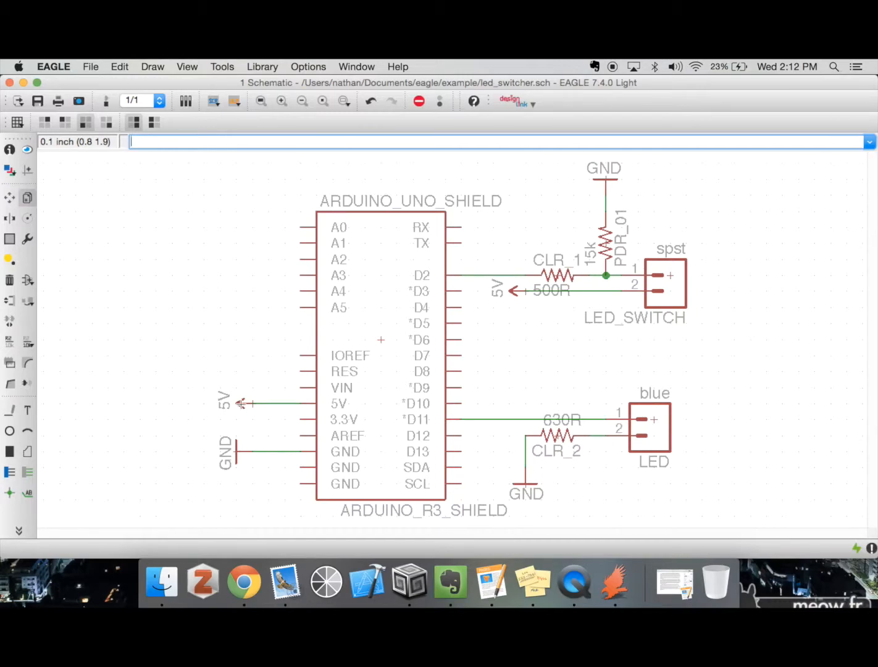
pyautogui.click(241, 403)
pyautogui.click(244, 339)
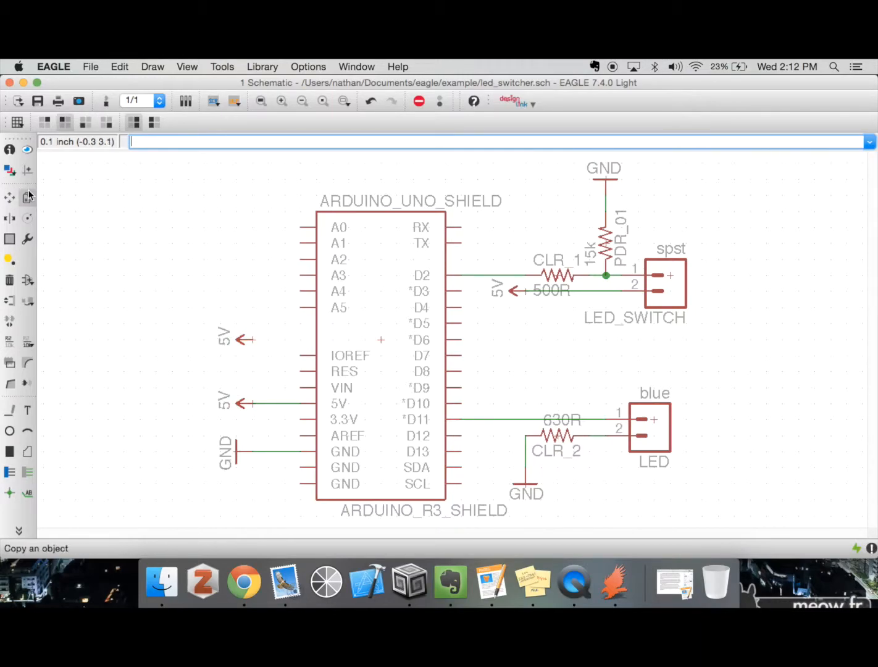
pyautogui.click(238, 343)
pyautogui.click(244, 289)
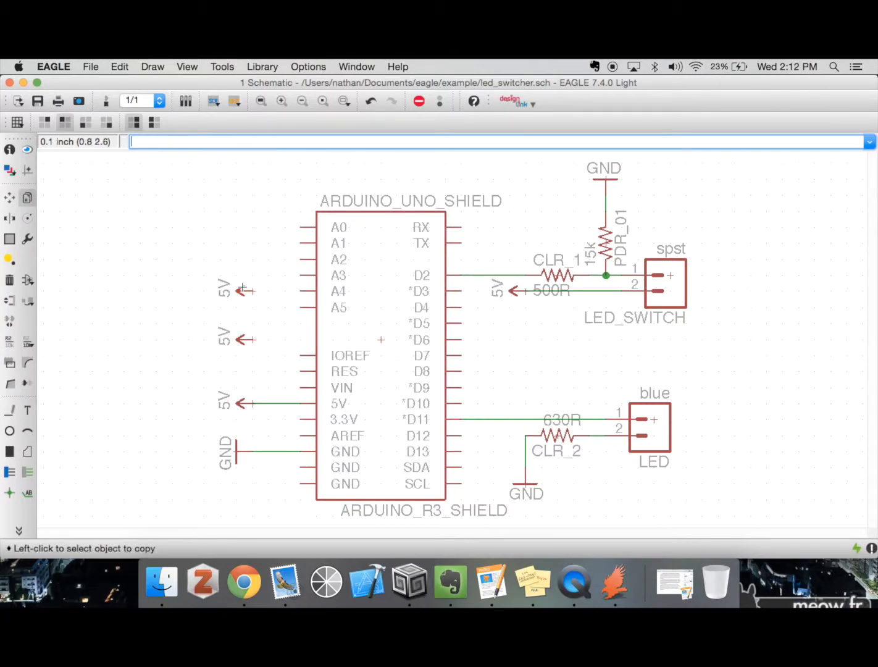
pyautogui.press('super+z')
pyautogui.press('super+z')
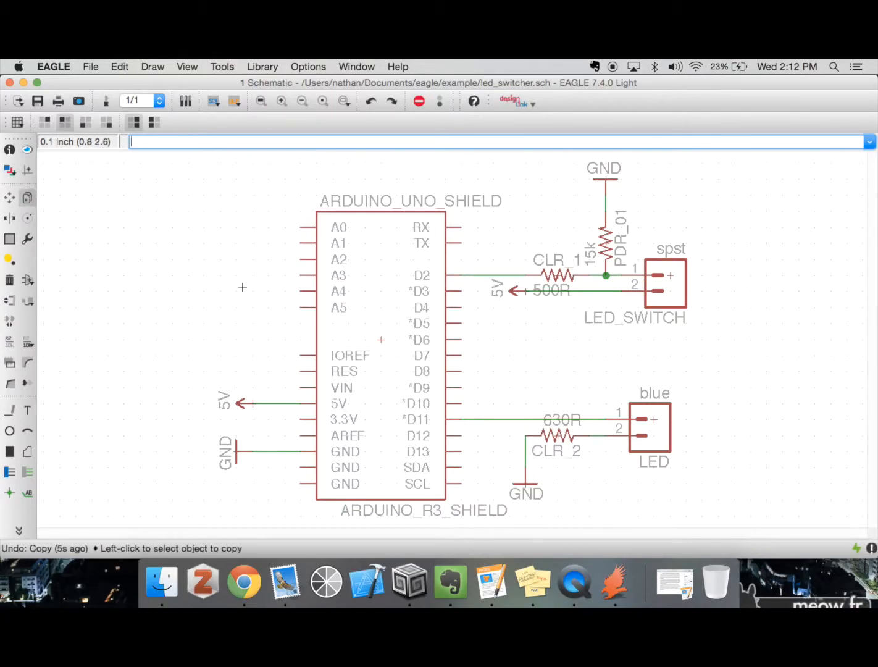
# Mirror resistor PDR_01 and the LED_SWITCH connector, mirroring each one back to its original orientation
pyautogui.click(10, 222)
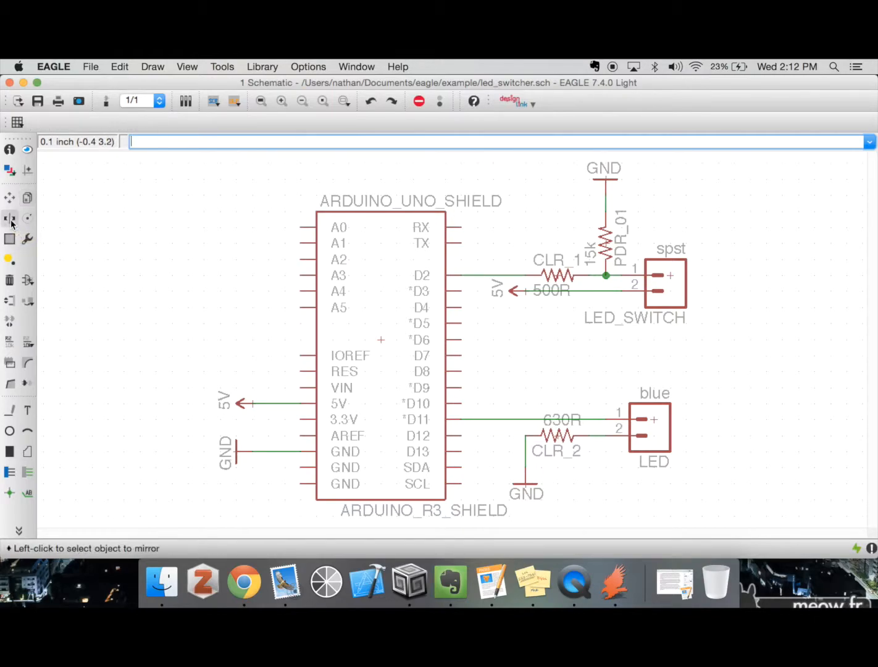
pyautogui.click(606, 249)
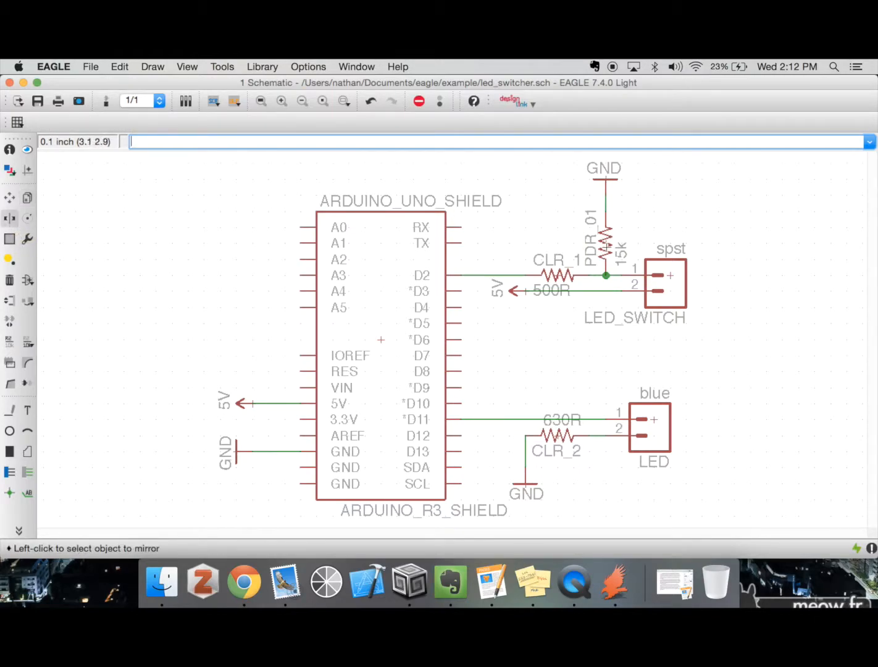
pyautogui.click(605, 249)
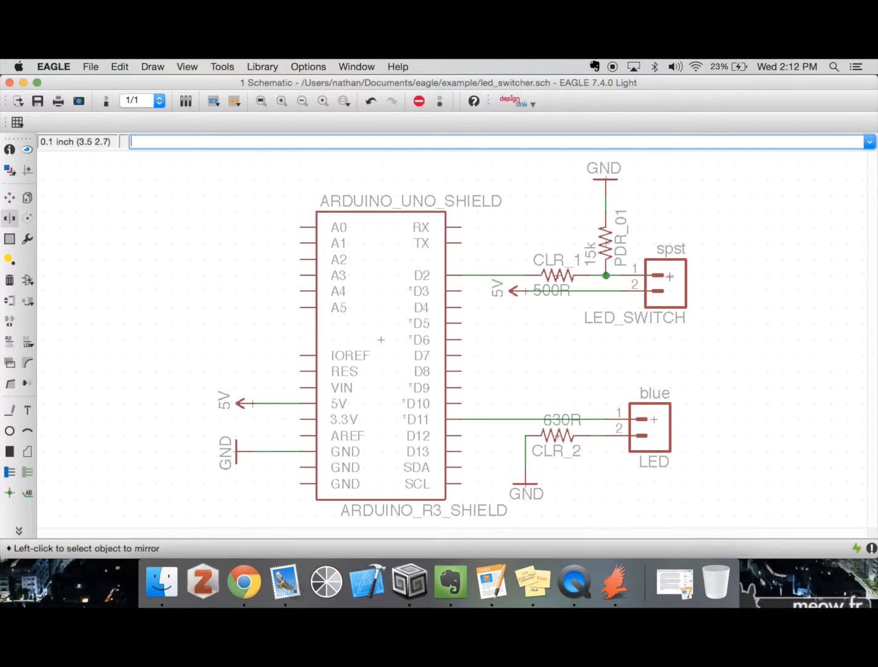
pyautogui.click(669, 277)
pyautogui.click(669, 276)
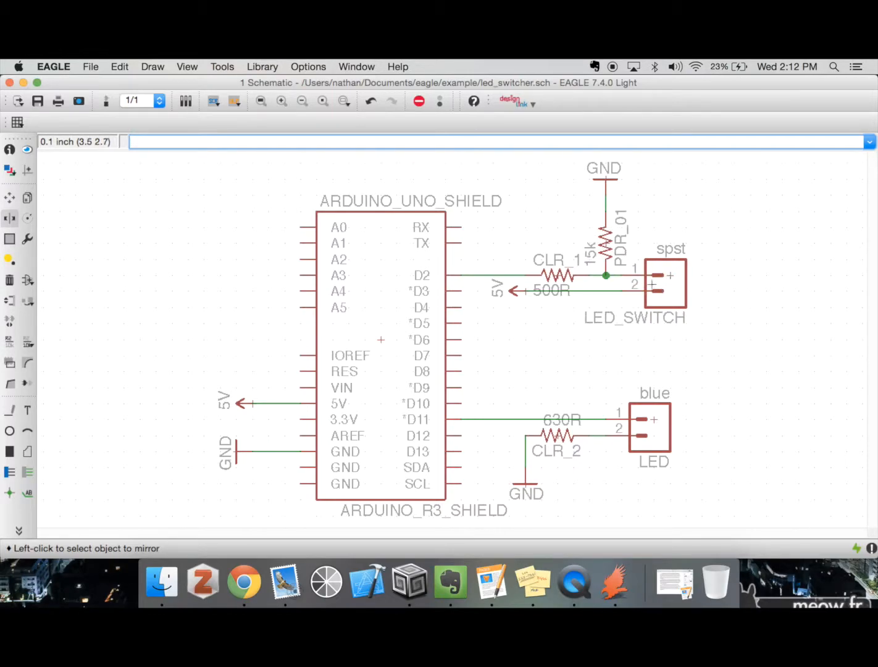
# Mirror the ARDUINO_UNO_SHIELD symbol back and forth, and undo these mirror operations
pyautogui.click(384, 346)
pyautogui.click(384, 346)
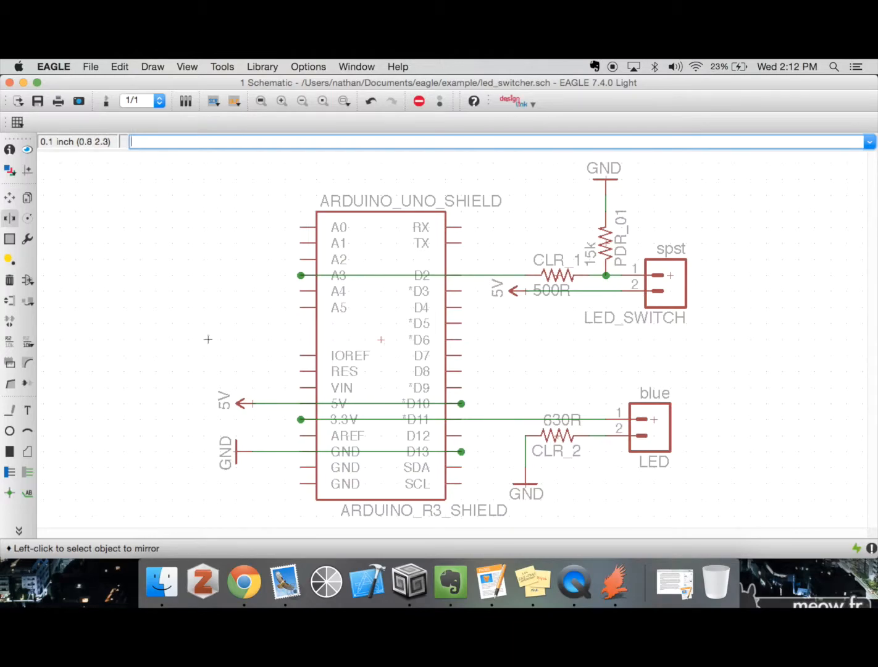
pyautogui.click(383, 339)
pyautogui.click(383, 339)
pyautogui.press('super+z')
pyautogui.press('super+z')
pyautogui.press('super+z')
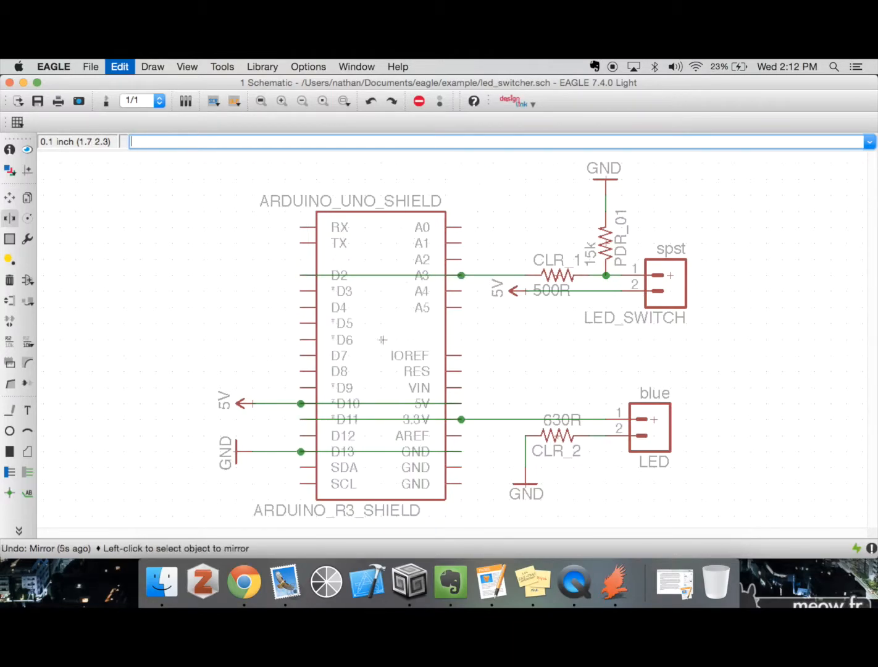
pyautogui.press('super+z')
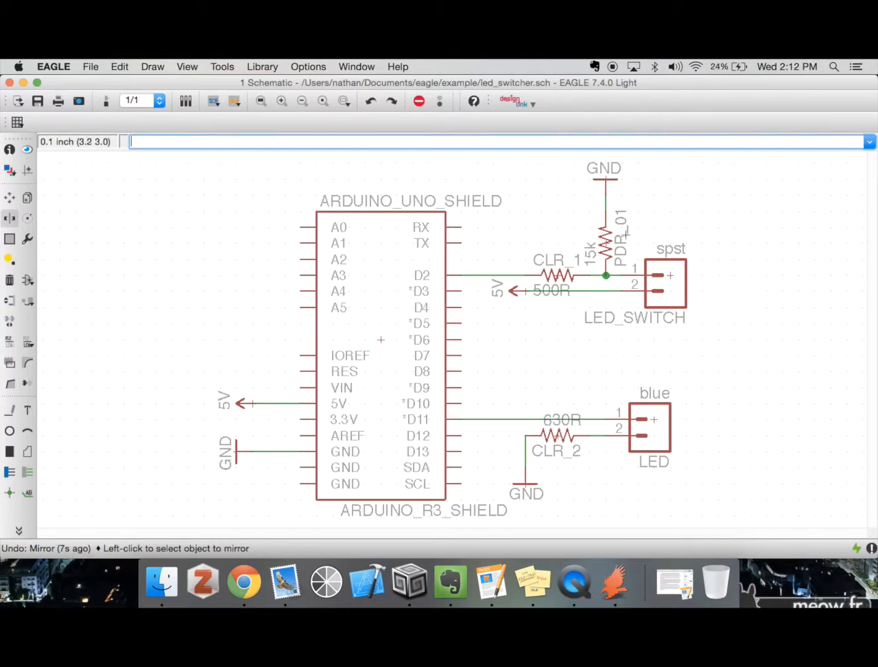
# Mirror resistor PDR_01 twice and rotate it through a full turn in 90-degree increments
pyautogui.click(604, 244)
pyautogui.click(603, 244)
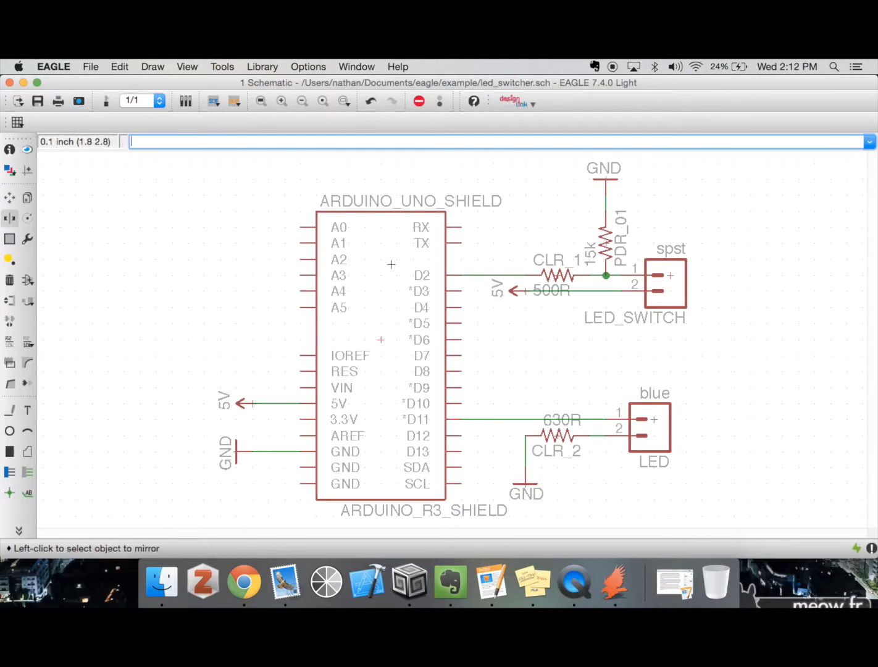
pyautogui.click(26, 218)
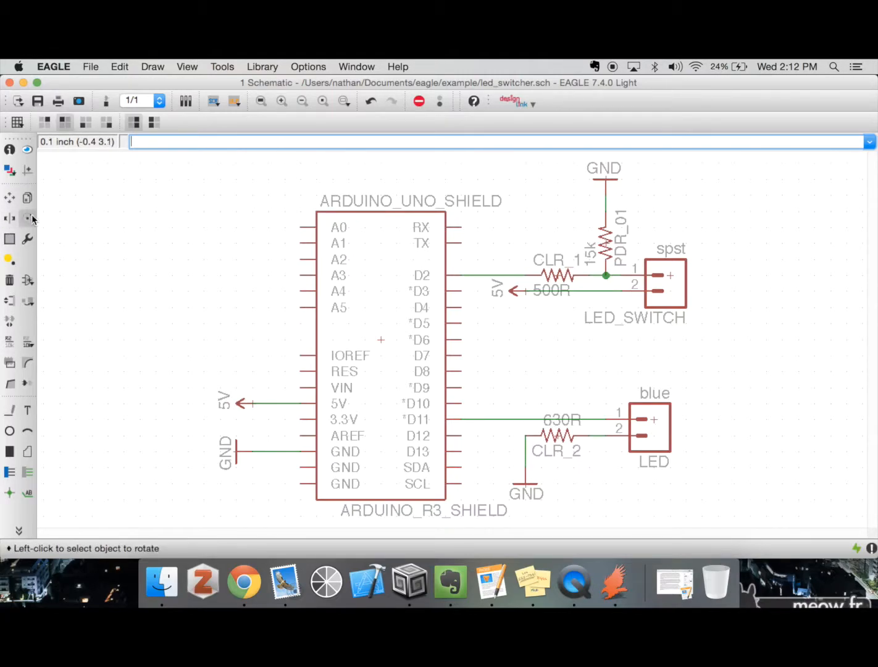
pyautogui.click(603, 245)
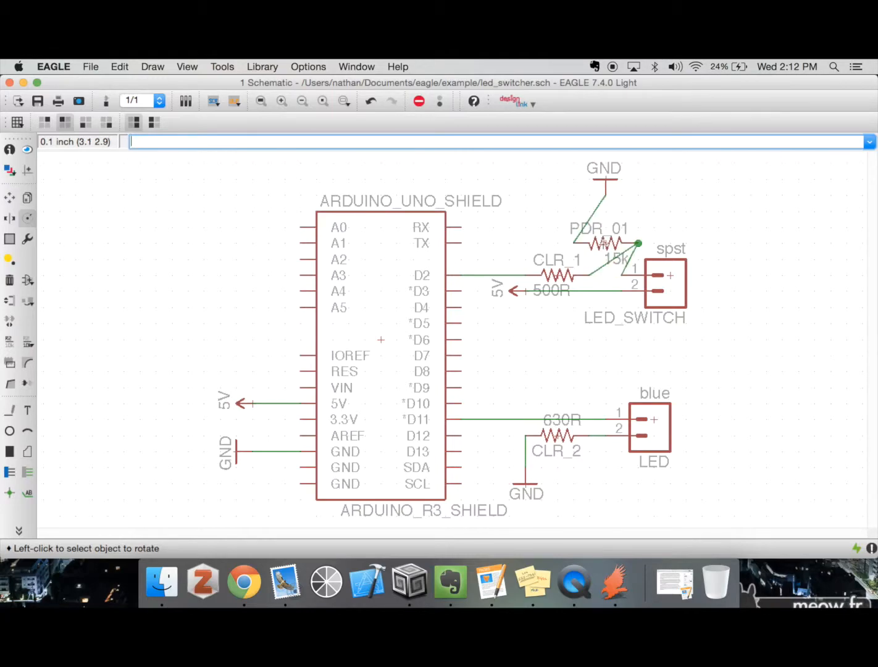
pyautogui.click(602, 245)
pyautogui.click(602, 246)
pyautogui.click(603, 245)
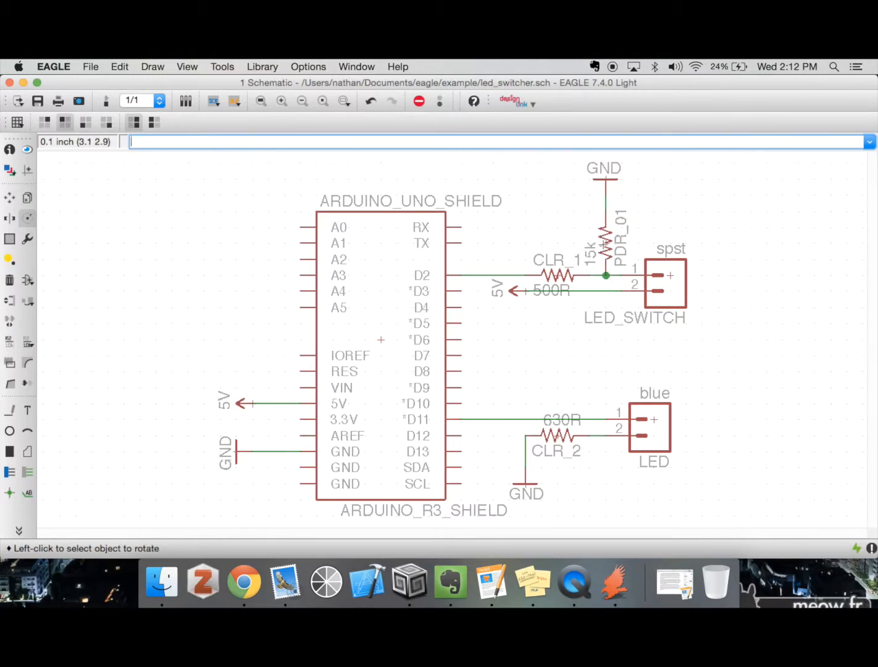
# Pick up resistor PDR_01 with the Move tool, rotate it while moving, and place it back between GND and the junction
pyautogui.click(10, 197)
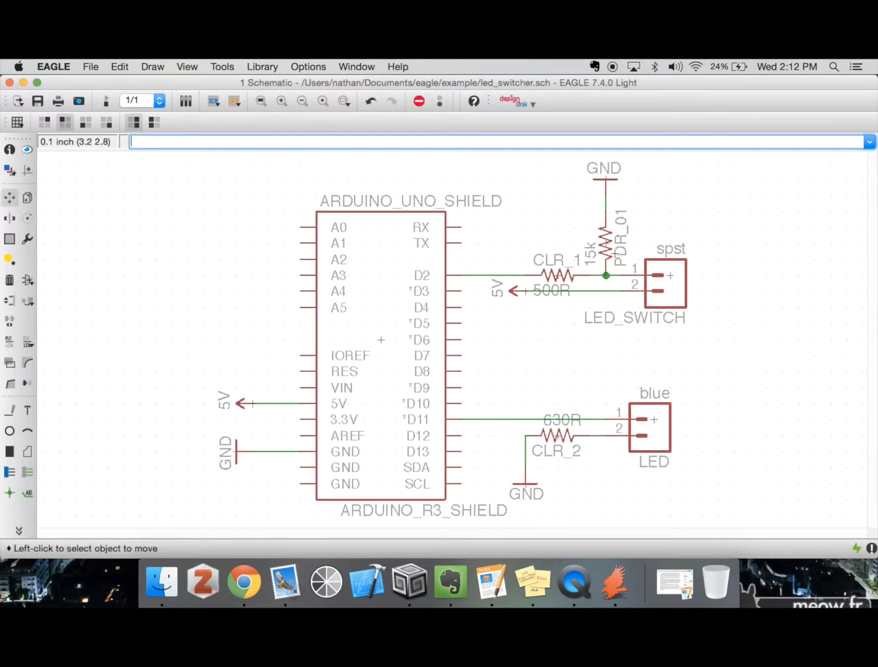
pyautogui.click(615, 254)
pyautogui.rightClick(514, 213)
pyautogui.rightClick(506, 205)
pyautogui.rightClick(506, 205)
pyautogui.rightClick(514, 207)
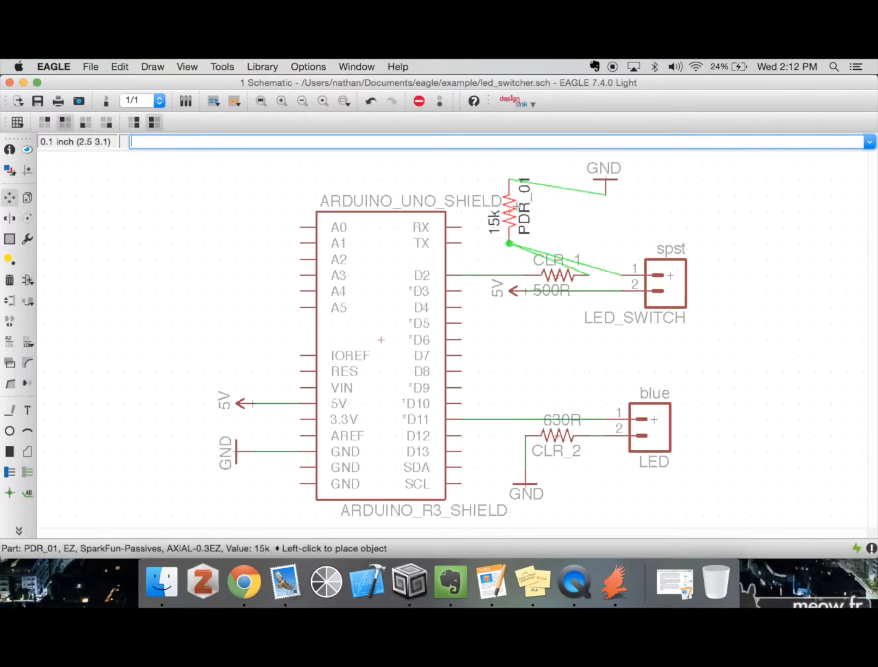
pyautogui.click(602, 240)
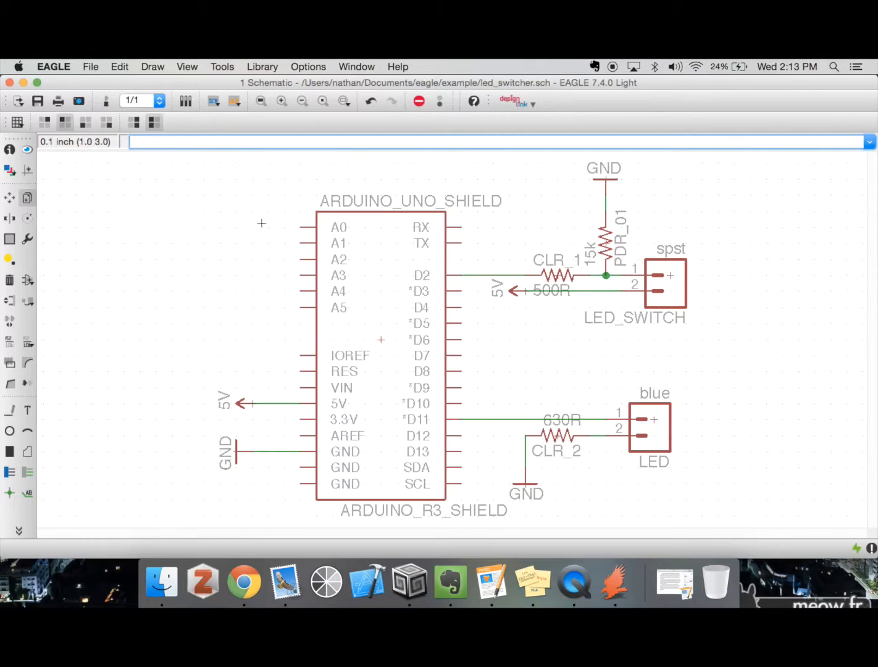
# Copy resistor CLR_1 to make a vertical column of four 500R resistors to the left of the Arduino shield
pyautogui.click(559, 275)
pyautogui.click(116, 216)
pyautogui.click(116, 214)
pyautogui.click(116, 263)
pyautogui.click(117, 259)
pyautogui.click(116, 306)
pyautogui.click(116, 307)
pyautogui.click(122, 355)
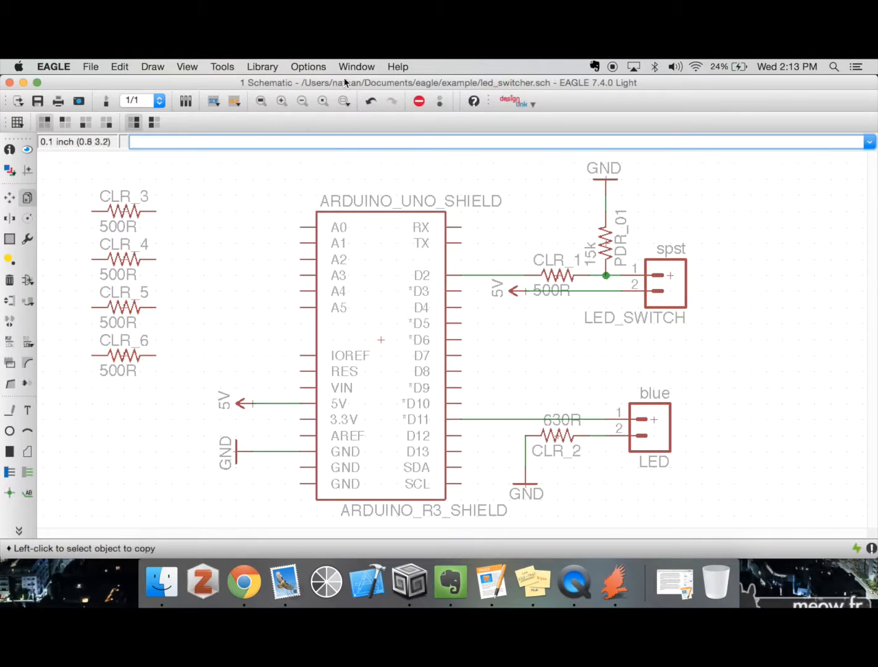
# Define a group around the four resistors CLR_3 to CLR_6 using the group command
pyautogui.click(302, 101)
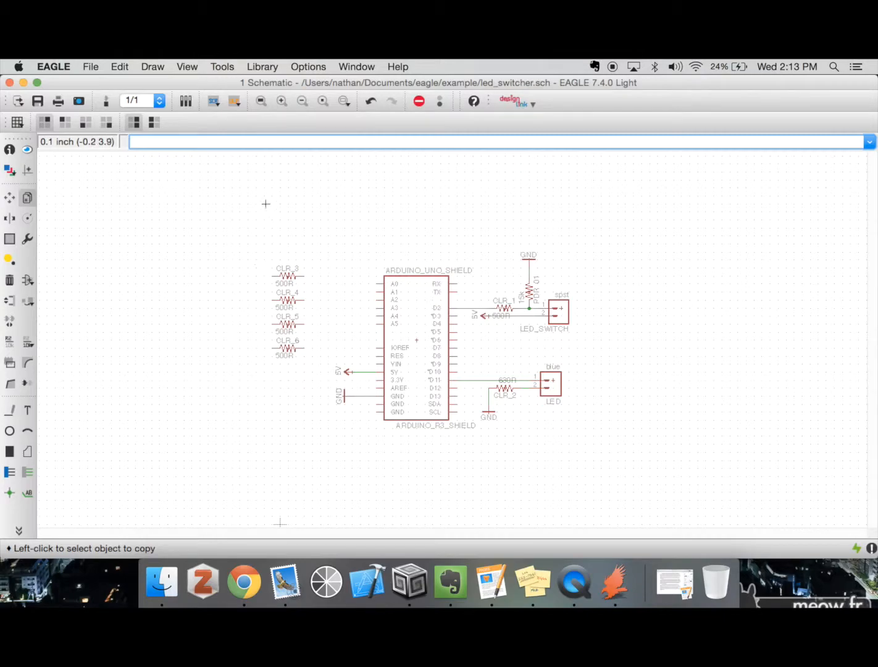
pyautogui.click(281, 101)
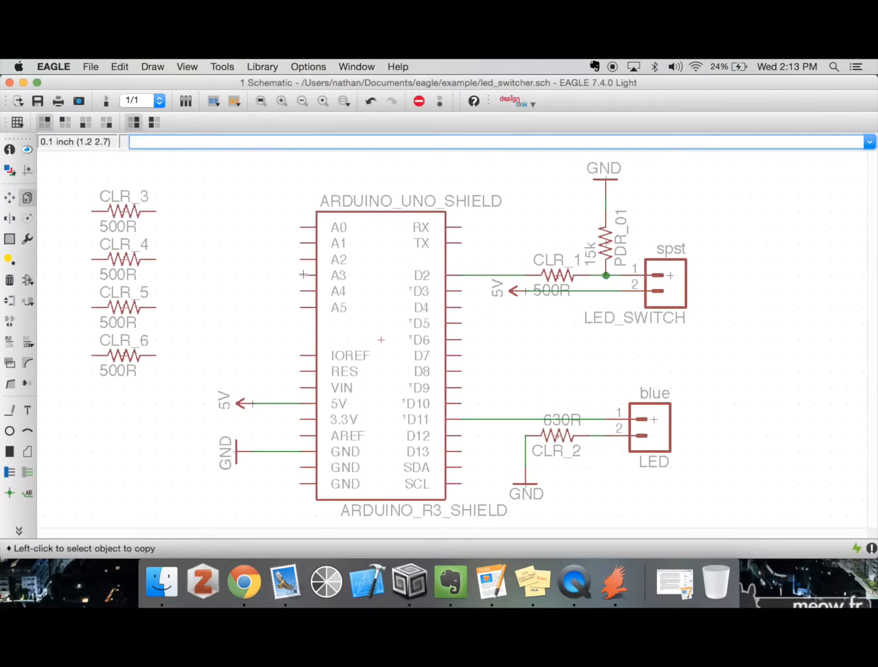
pyautogui.click(301, 101)
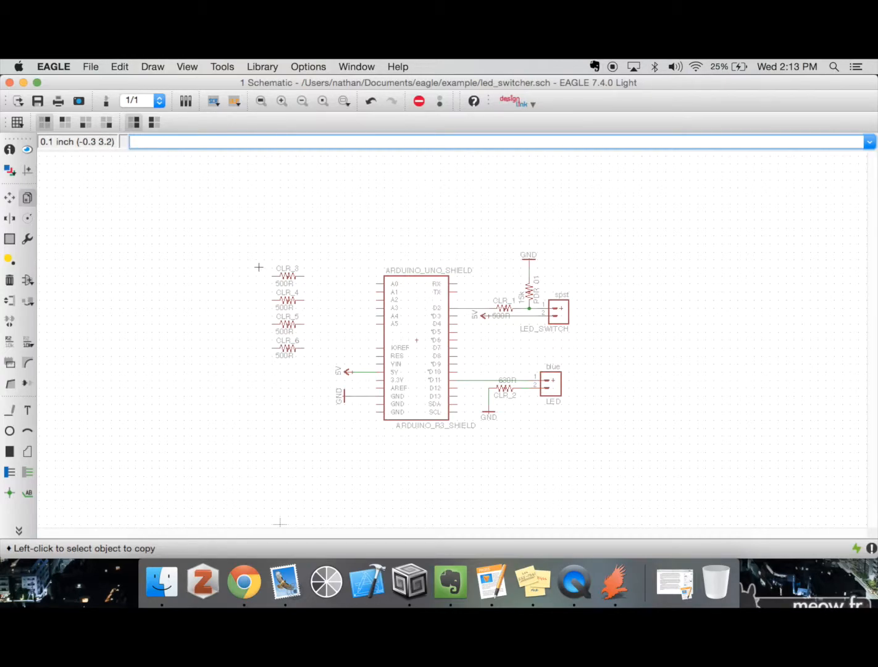
pyautogui.click(10, 239)
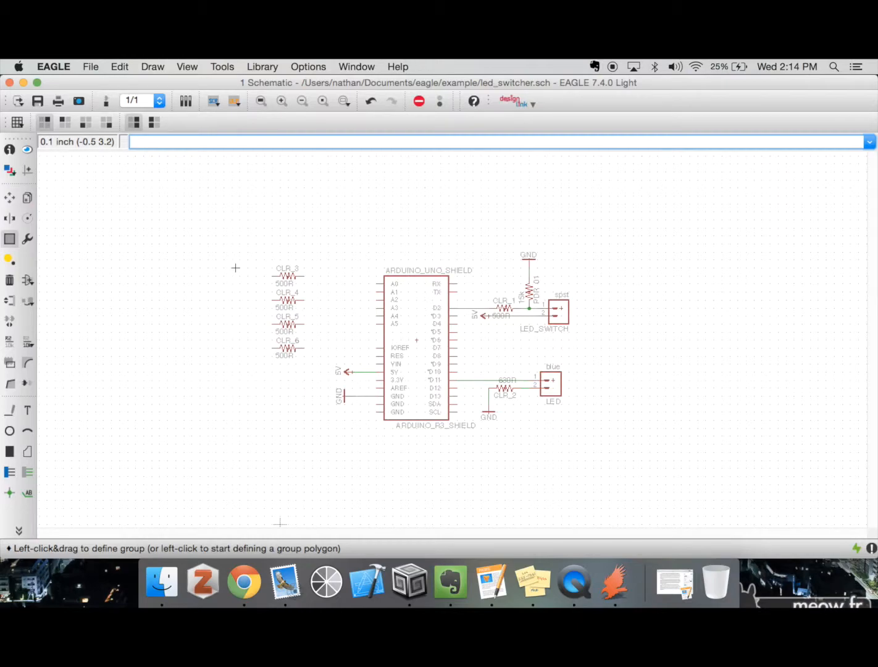
pyautogui.write('group')
pyautogui.press('Return')
pyautogui.moveTo(232, 252); pyautogui.dragTo(320, 379)
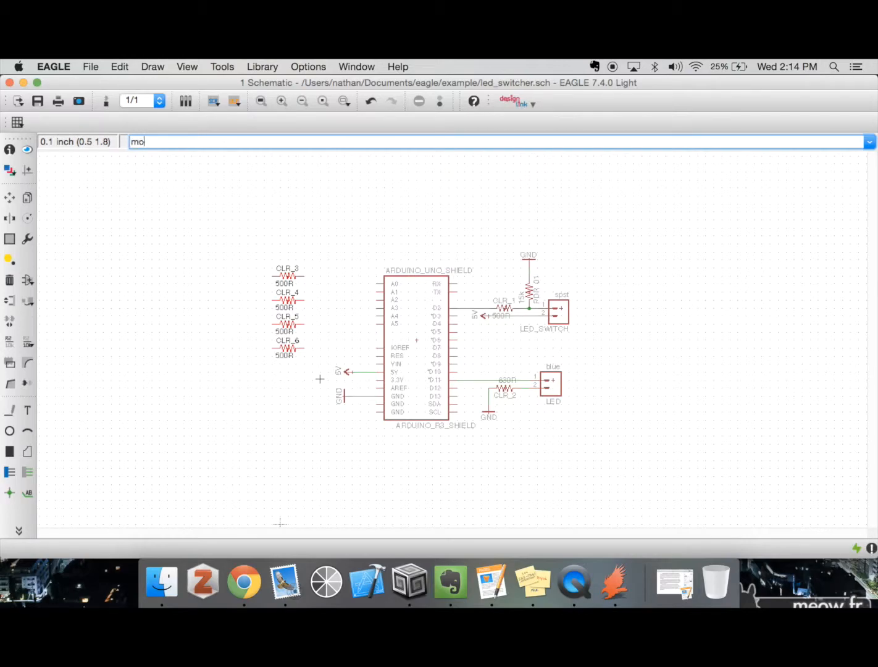
# Move the group of four resistors up 0.2 inch
pyautogui.press('Return')
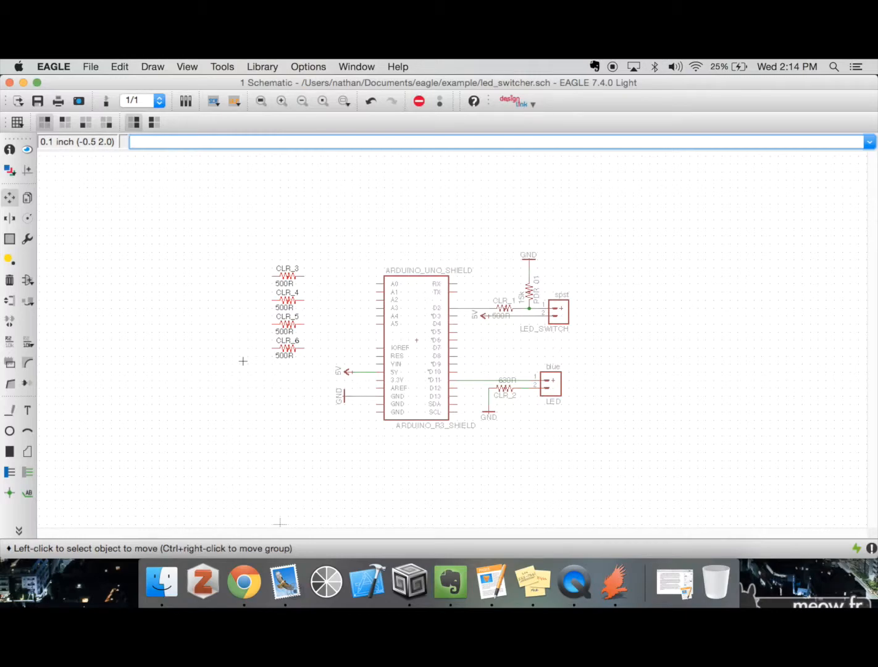
pyautogui.keyDown('ctrl'); pyautogui.rightClick(316, 313); pyautogui.keyUp('ctrl')
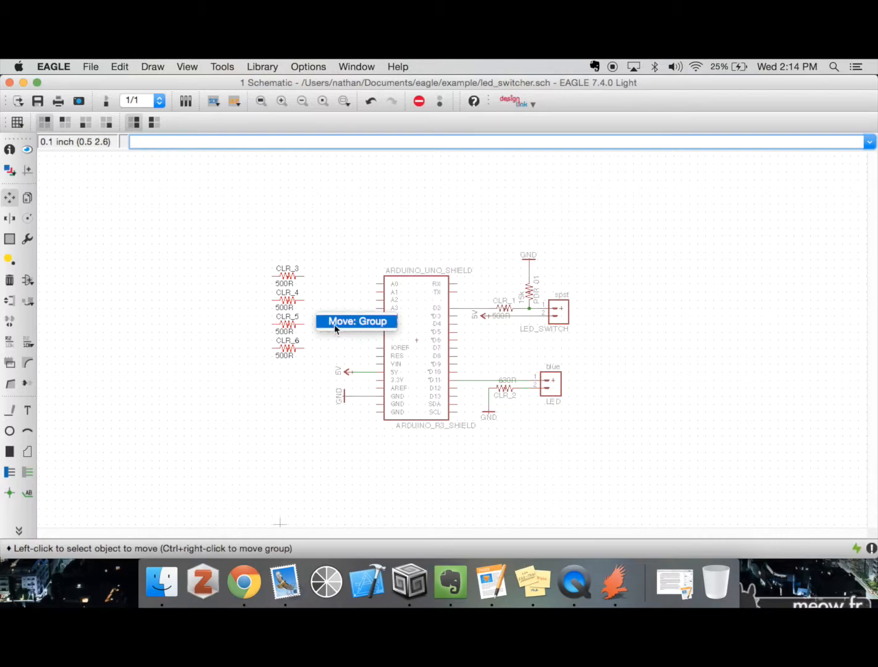
pyautogui.click(334, 324)
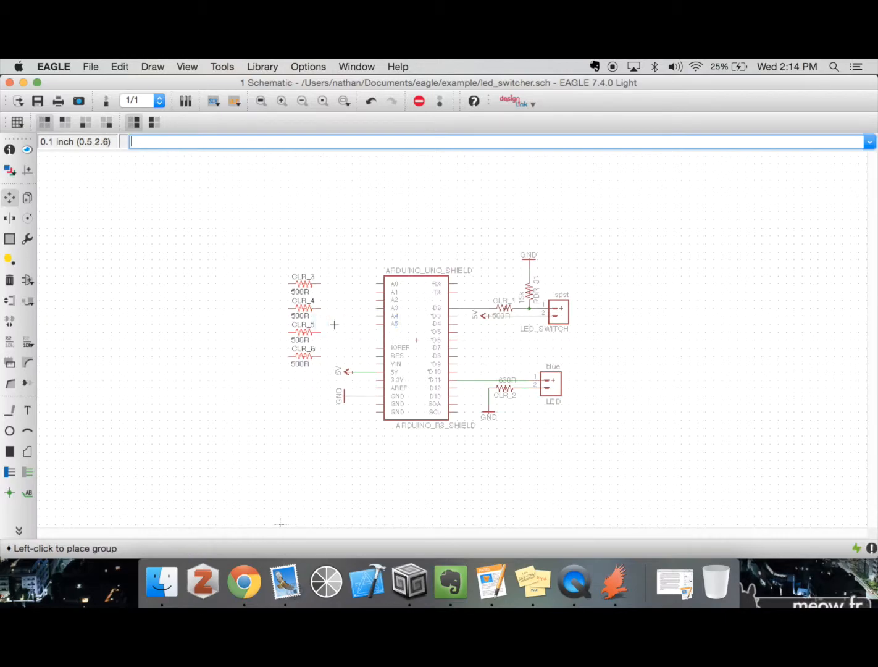
pyautogui.click(316, 299)
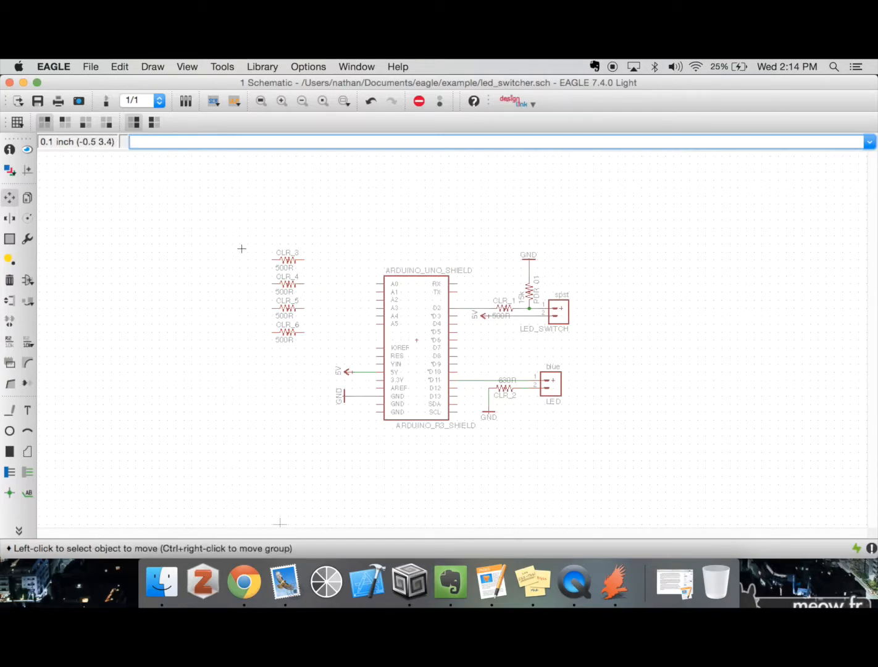
# Group resistors CLR_3 to CLR_6 and move the group 0.5 inch left and 0.3 inch up
pyautogui.click(11, 199)
pyautogui.write('group')
pyautogui.press('Return')
pyautogui.scroll(1, 98, 248)
pyautogui.moveTo(230, 226); pyautogui.dragTo(357, 388)
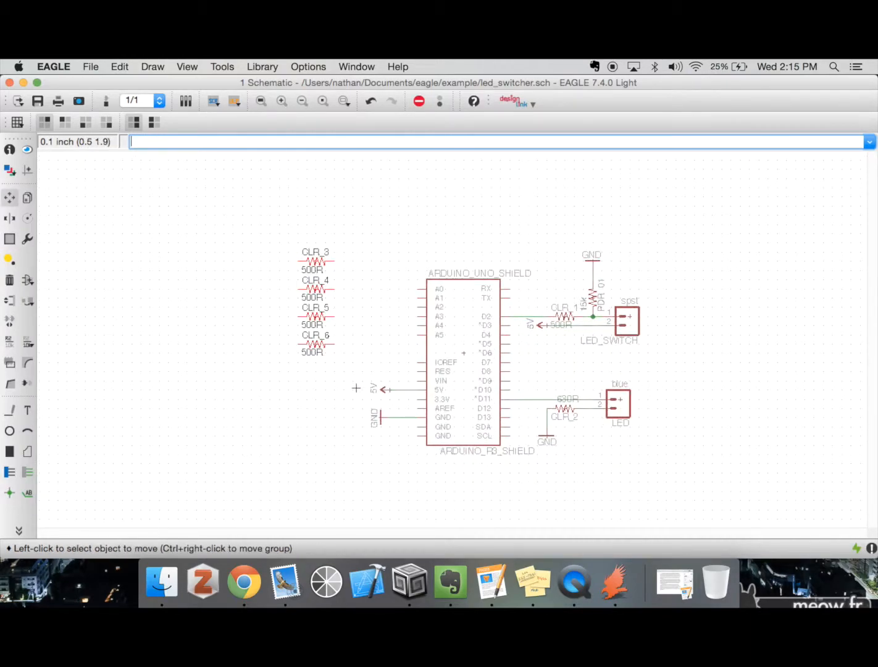
pyautogui.keyDown('ctrl'); pyautogui.rightClick(355, 387); pyautogui.keyUp('ctrl')
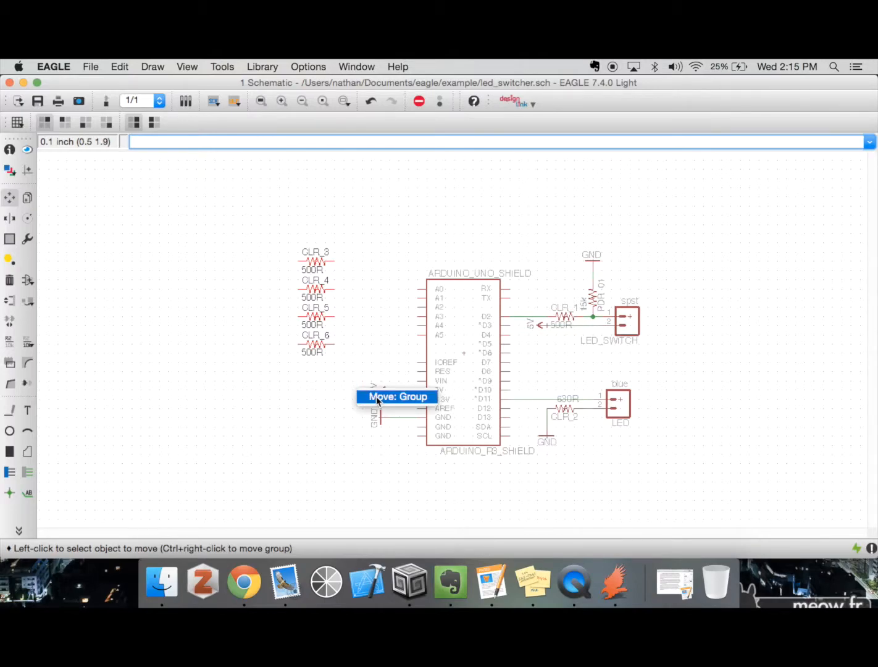
pyautogui.click(376, 395)
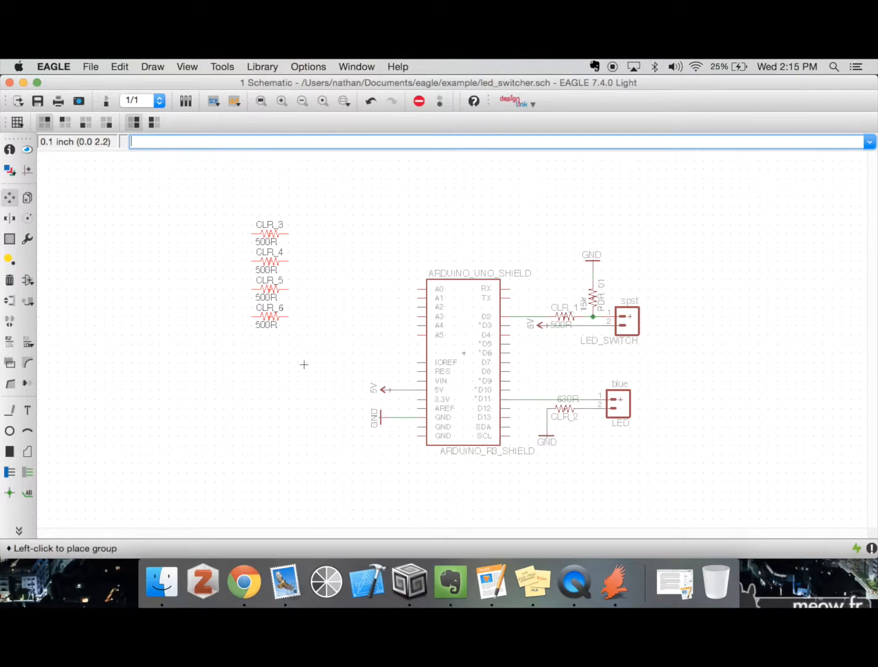
pyautogui.click(304, 364)
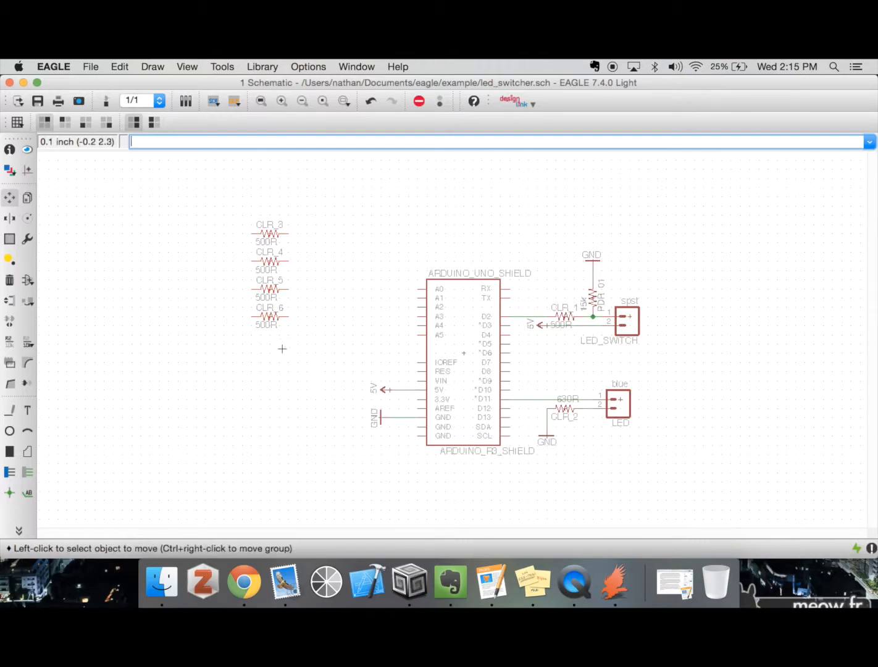
# Regroup the four resistors CLR_3 to CLR_6 and move the group 0.2 inch left and 0.1 inch down
pyautogui.write('group')
pyautogui.press('Return')
pyautogui.moveTo(216, 219); pyautogui.dragTo(309, 353)
pyautogui.press('F7')
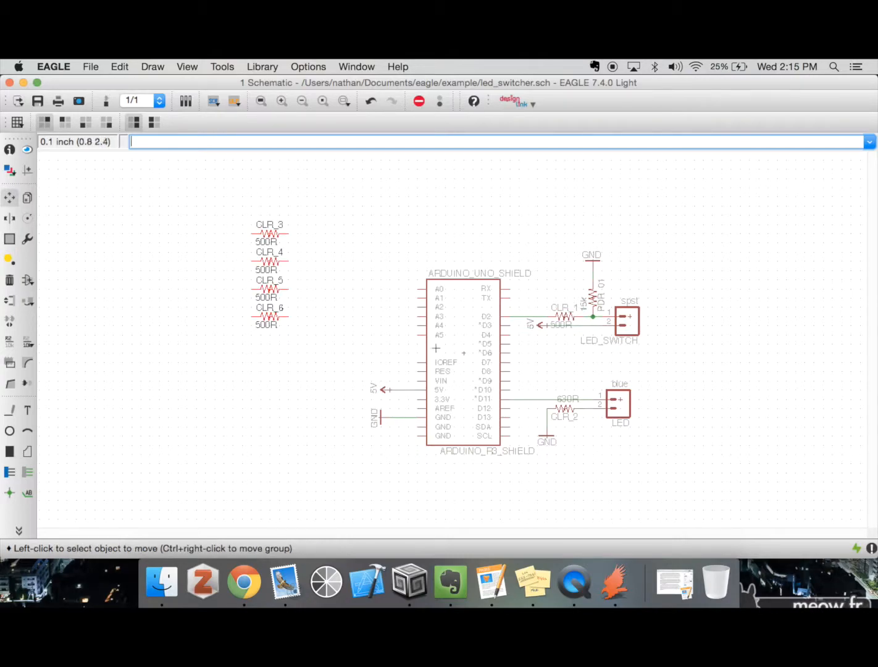
pyautogui.keyDown('ctrl'); pyautogui.rightClick(843, 181); pyautogui.keyUp('ctrl')
pyautogui.click(844, 188)
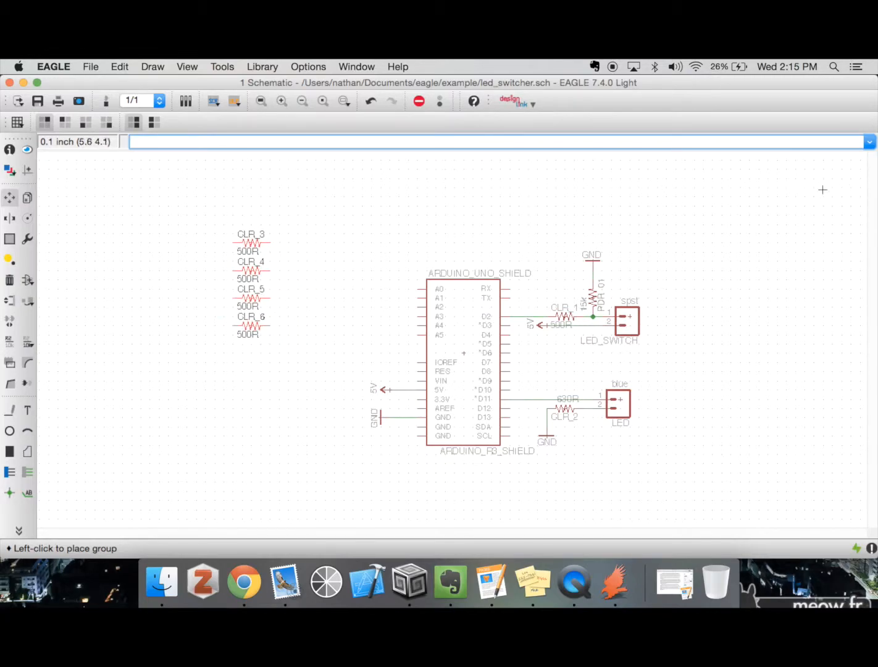
pyautogui.click(822, 190)
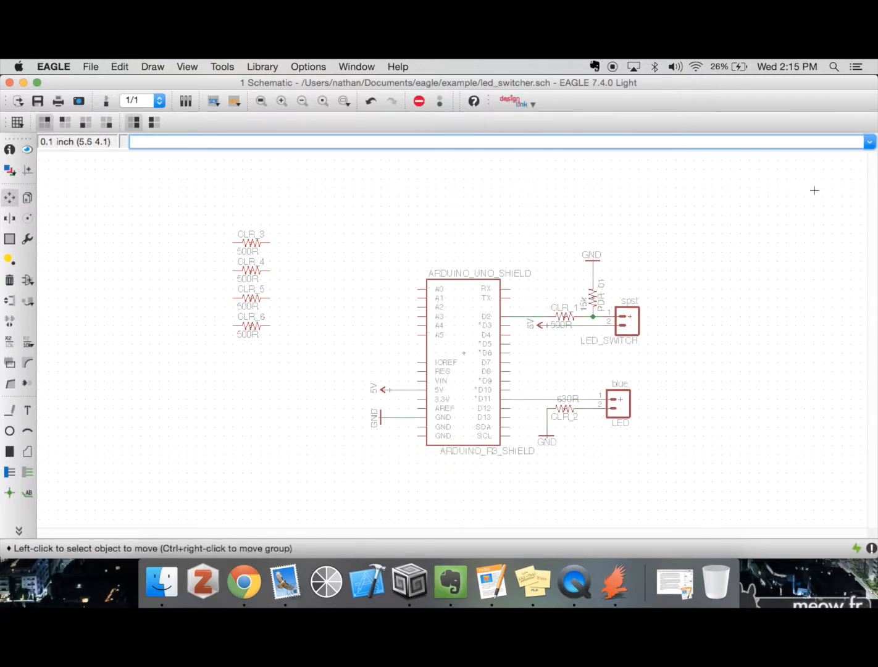
# Define a group around resistors CLR_3 to CLR_6 and activate the Move command
pyautogui.write('group')
pyautogui.press('Return')
pyautogui.moveTo(208, 227); pyautogui.dragTo(306, 387)
pyautogui.write('move')
pyautogui.press('Return')
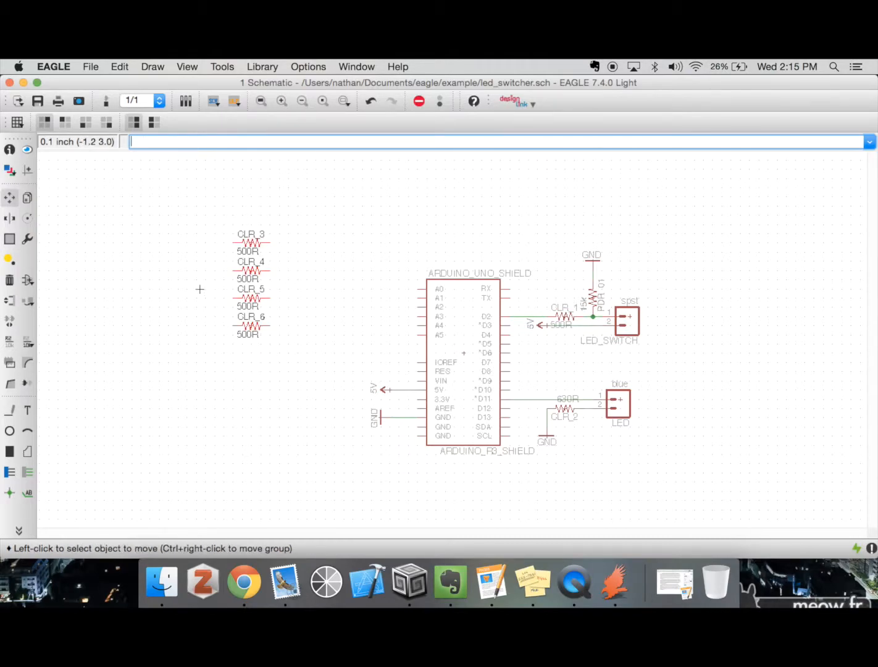
pyautogui.click(10, 199)
# Delete only resistor CLR_4 from the column and undo the deletion
pyautogui.rightClick(237, 282)
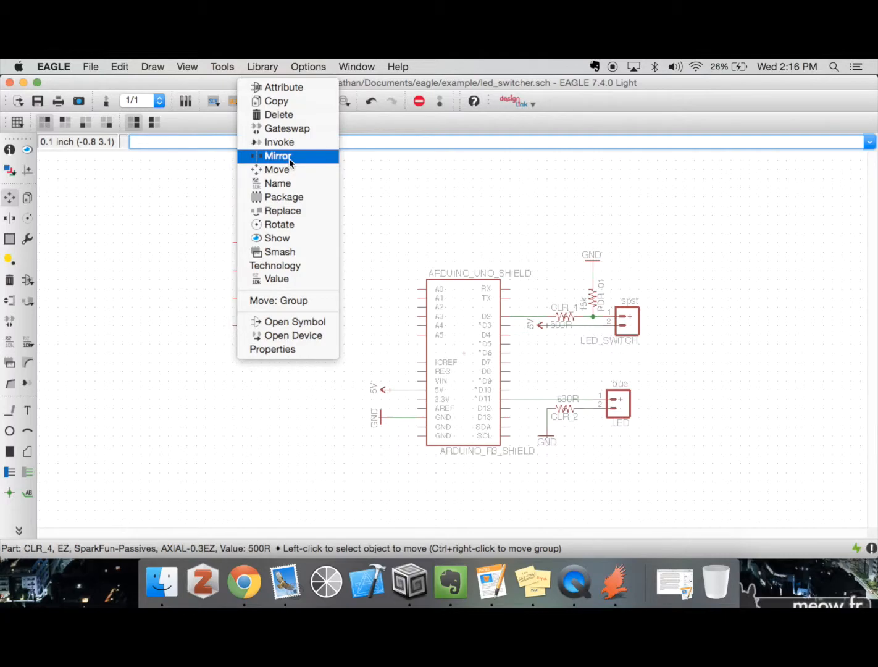
pyautogui.click(287, 116)
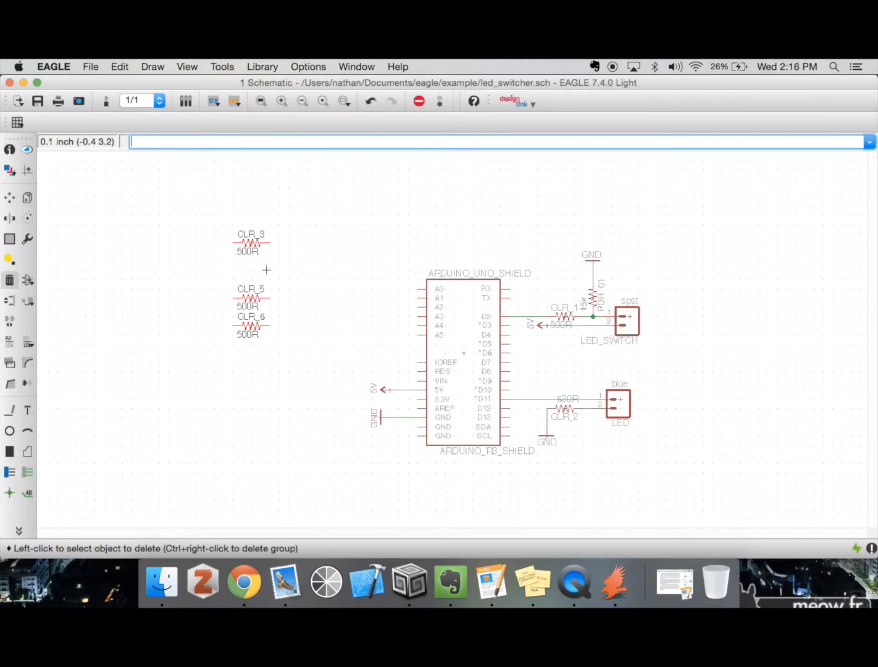
pyautogui.press('super+z')
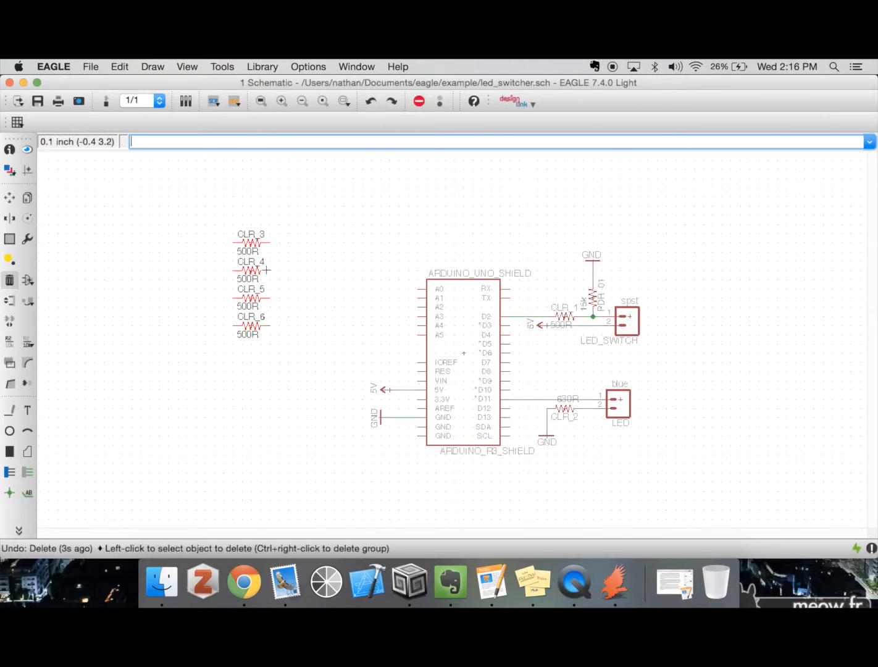
# Group the four resistors CLR_3 to CLR_6 and delete the whole group at once
pyautogui.write('group')
pyautogui.press('Return')
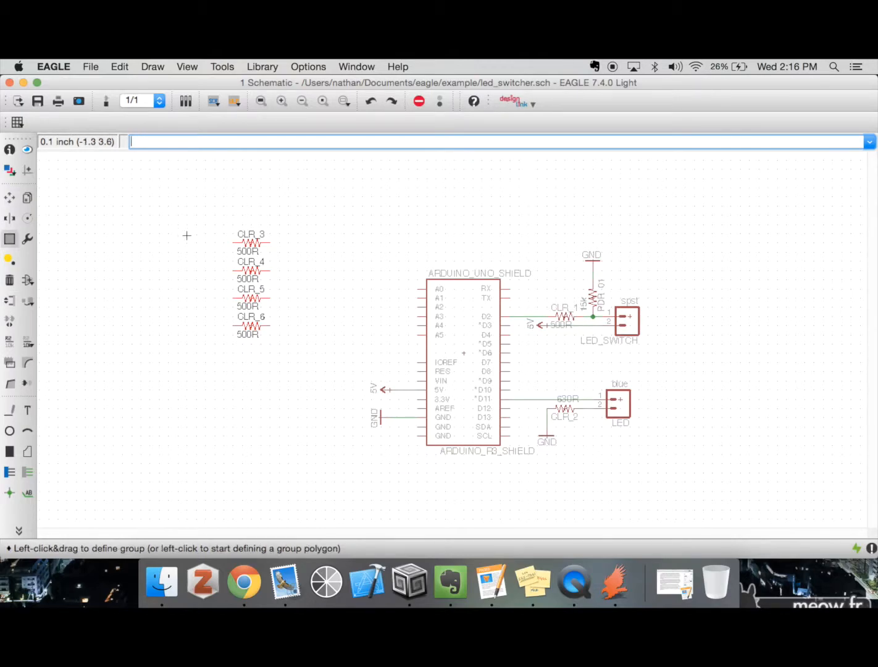
pyautogui.moveTo(175, 225); pyautogui.dragTo(303, 367)
pyautogui.press('Delete')
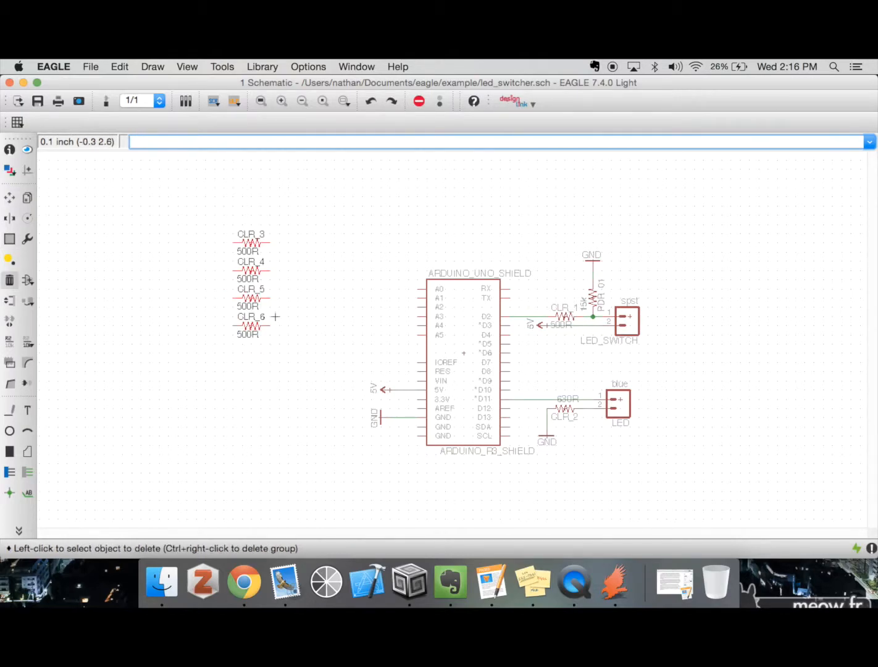
pyautogui.rightClick(265, 282)
pyautogui.rightClick(248, 268)
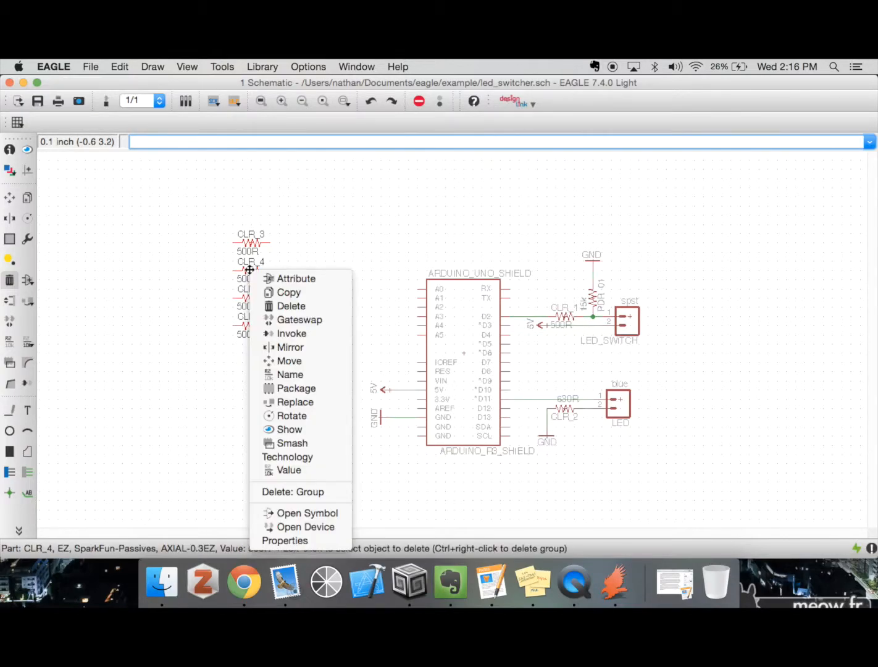
pyautogui.click(309, 492)
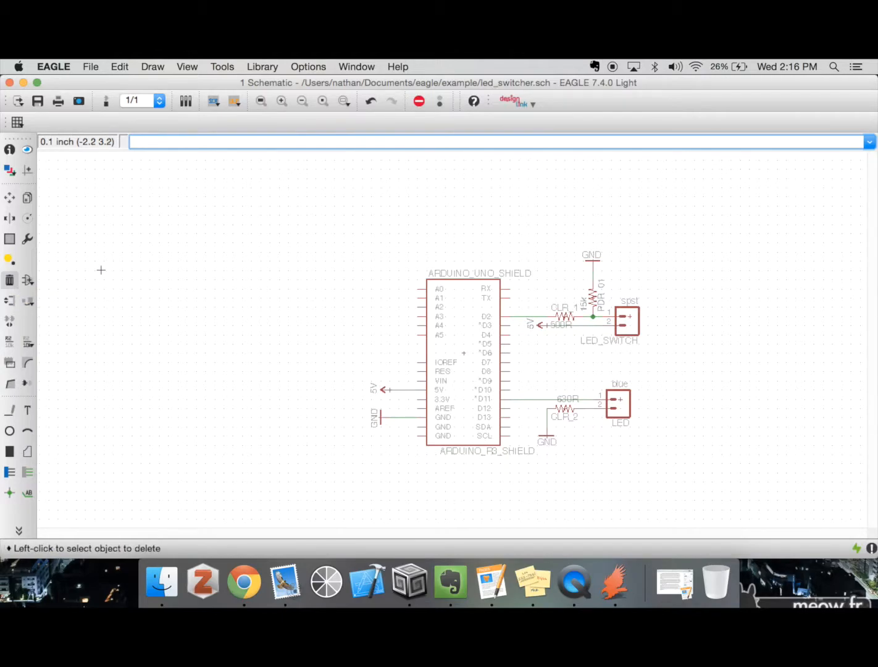
# Discard the partly entered command and undo the deletion of the resistor group
pyautogui.write('mo')
pyautogui.press('BackSpace')
pyautogui.press('BackSpace')
pyautogui.press('super+z')
# Group the column of resistors CLR_3 to CLR_6 again and move the group 0.2 inch left
pyautogui.write('group')
pyautogui.press('Return')
pyautogui.scroll(1, 162, 218)
pyautogui.moveTo(166, 243); pyautogui.dragTo(321, 382)
pyautogui.press('Delete')
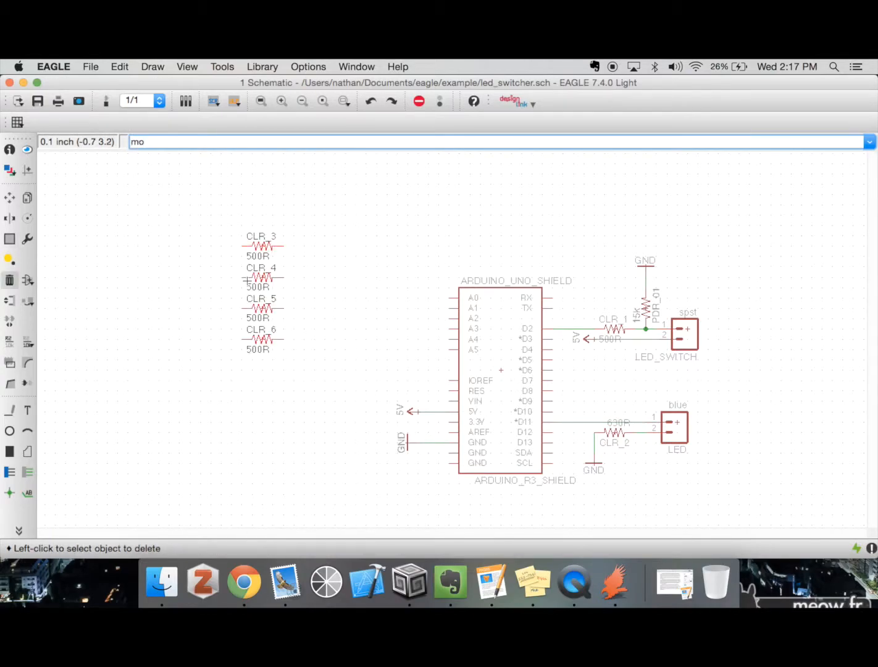
pyautogui.write('move')
pyautogui.press('Return')
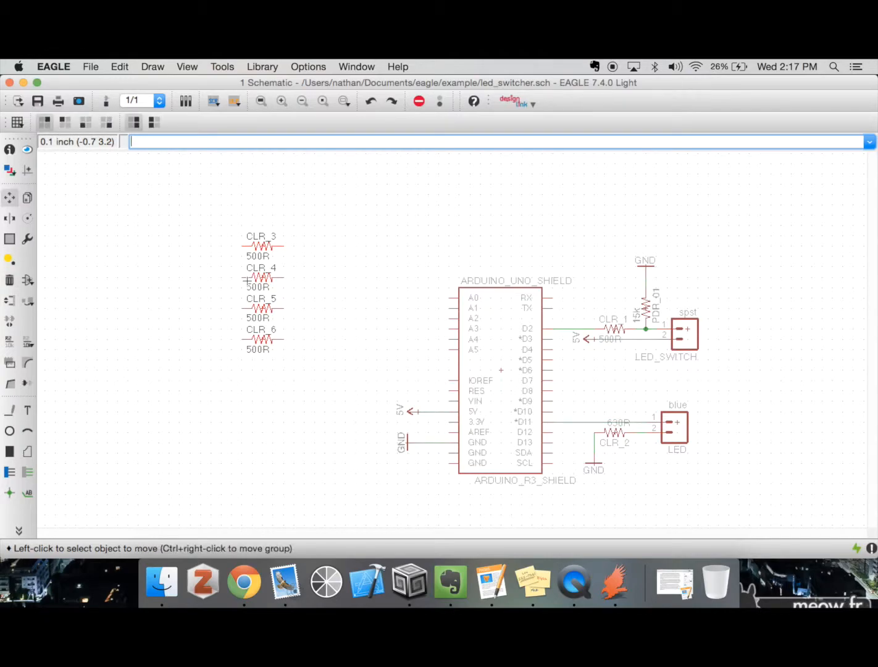
pyautogui.rightClick(282, 298)
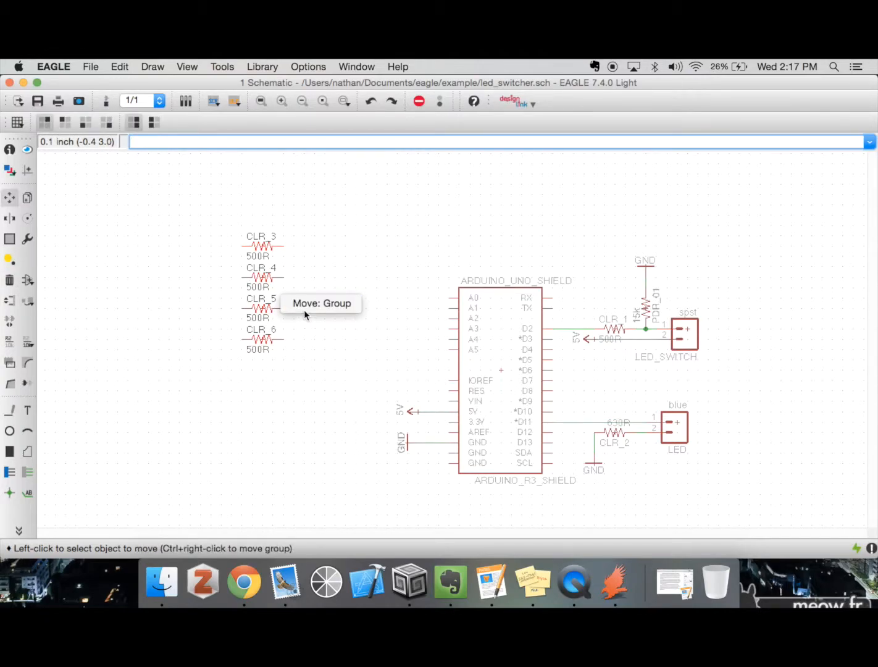
pyautogui.click(306, 303)
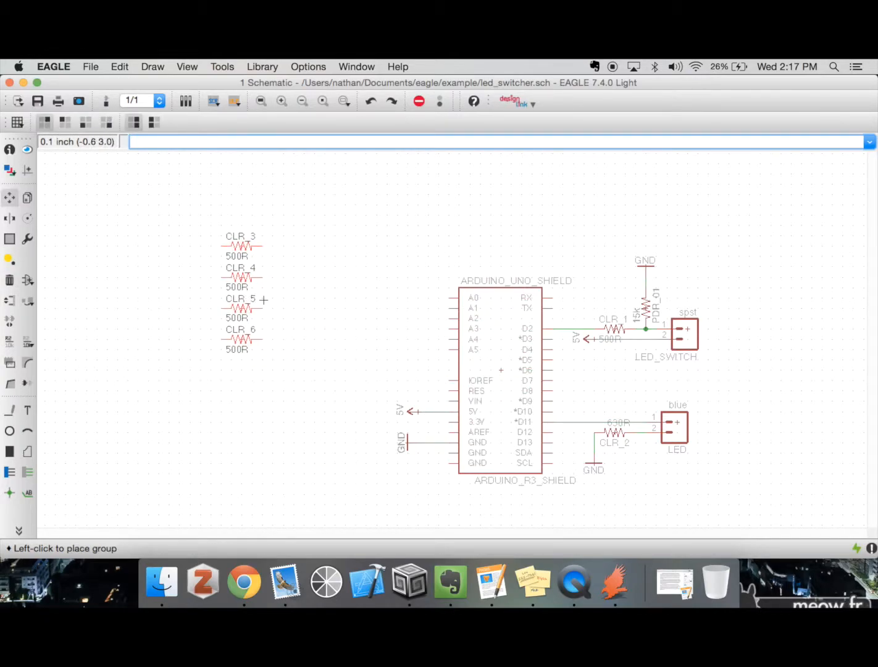
pyautogui.click(262, 281)
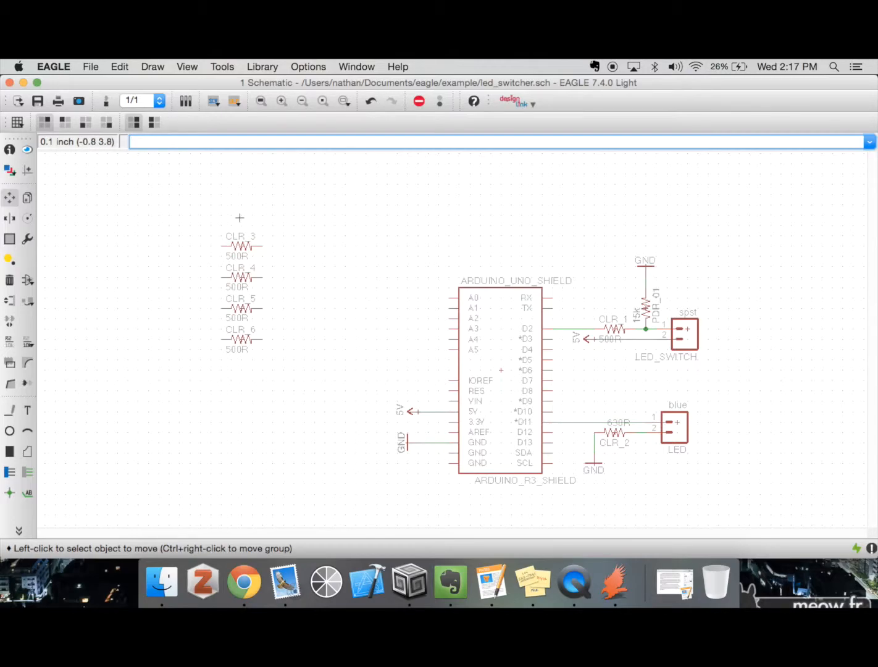
# Look through the properties offered by the Change command, including the Class options, and dismiss the list
pyautogui.click(25, 238)
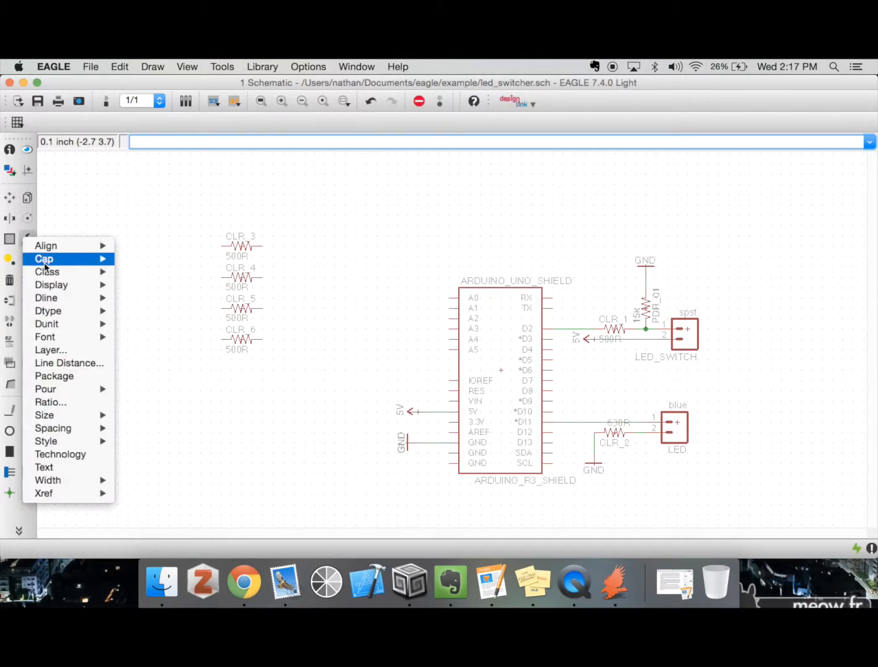
pyautogui.moveTo(55, 290)
pyautogui.moveTo(97, 273)
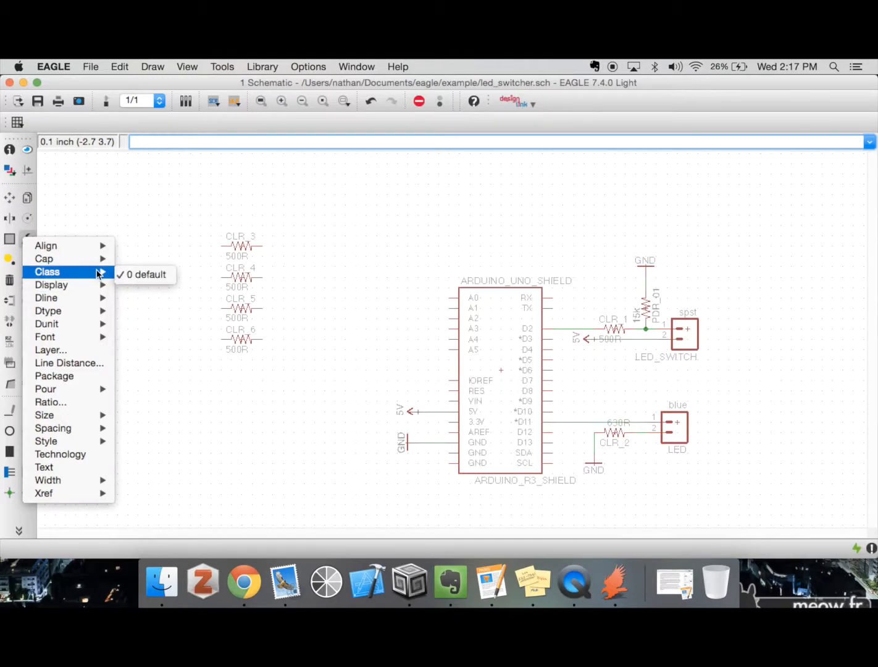
pyautogui.click(143, 230)
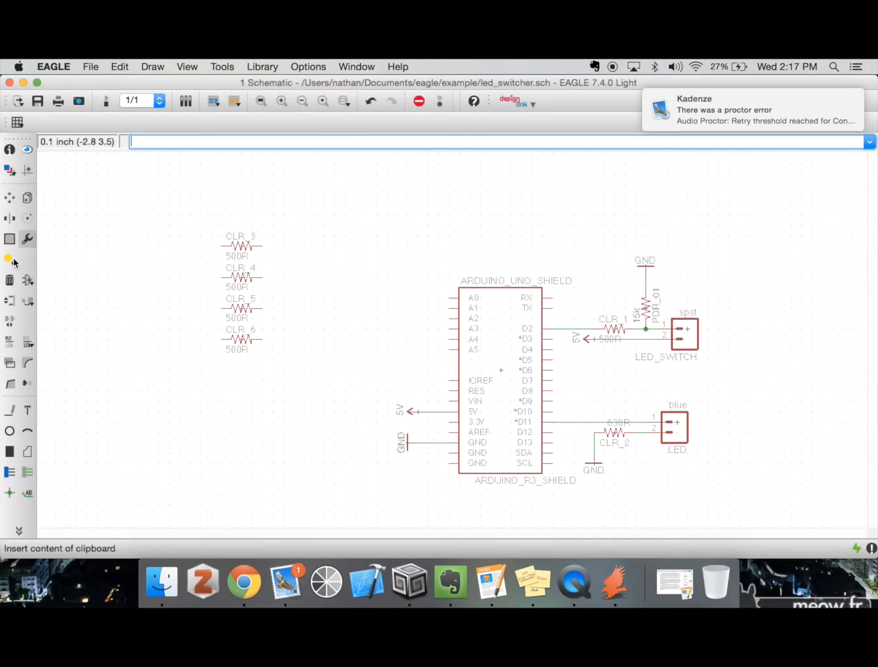
# Try Pinswap on pins 1 and 2 of the LED_SWITCH connector and undo the swap
pyautogui.click(10, 301)
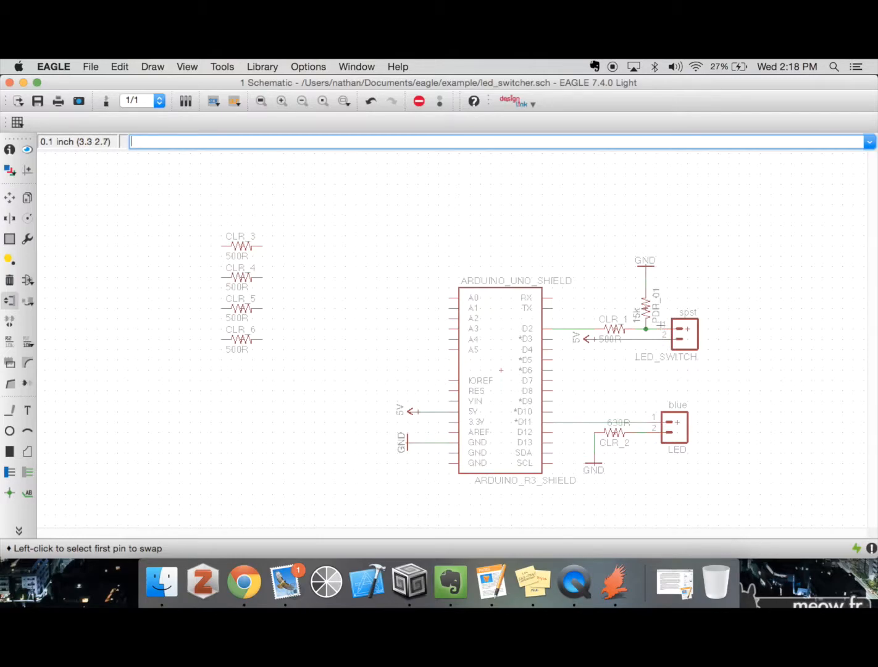
pyautogui.click(658, 327)
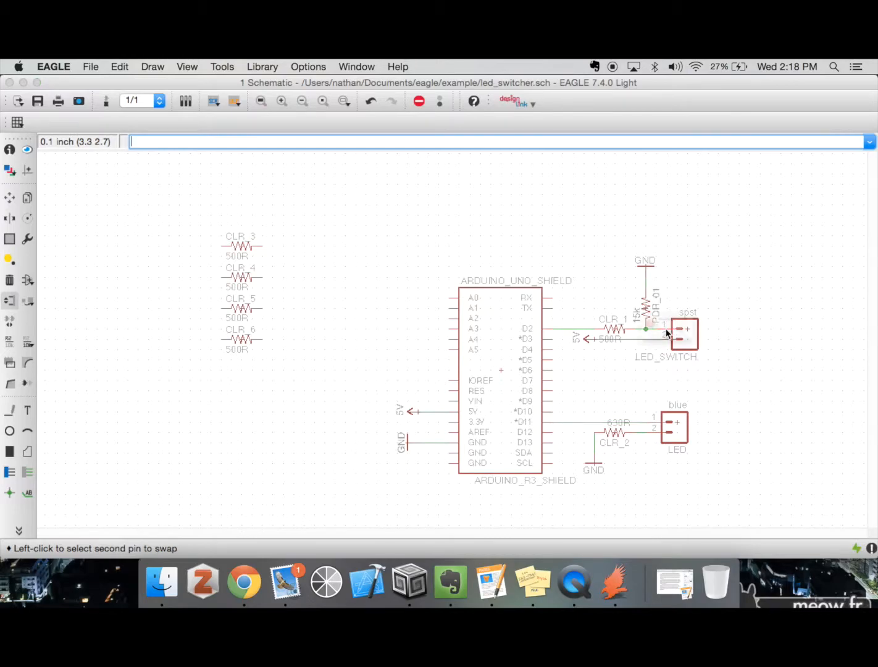
pyautogui.click(666, 334)
pyautogui.click(713, 357)
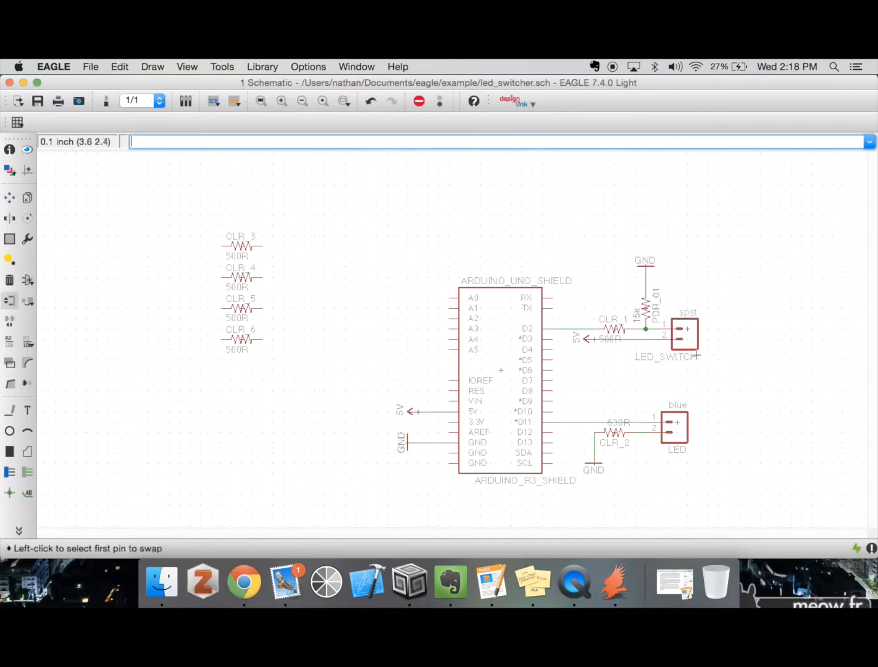
pyautogui.click(667, 329)
pyautogui.click(666, 339)
pyautogui.press('super+z')
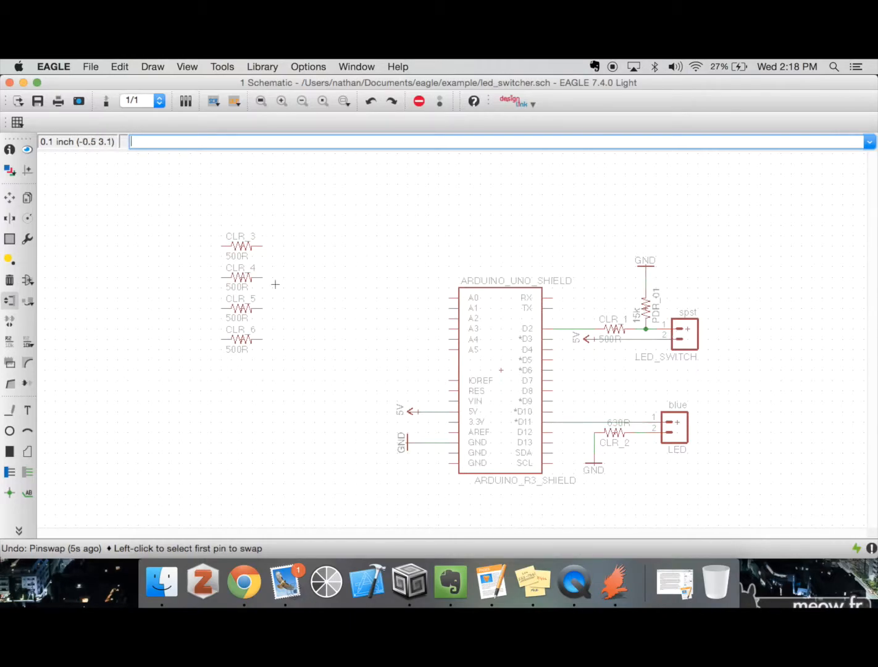
# Open the Replace dialog for exchanging a part's device and cancel it
pyautogui.click(25, 299)
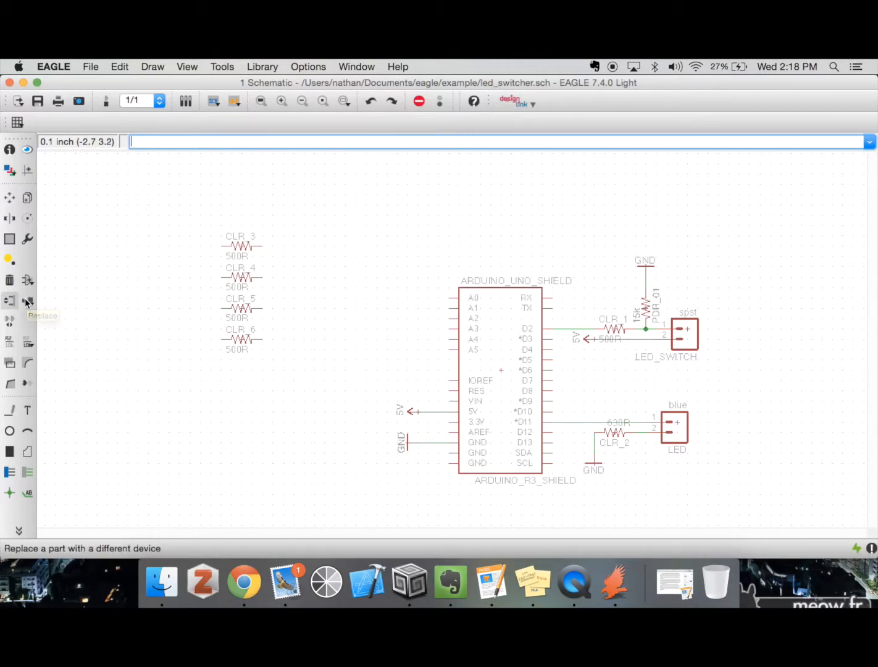
pyautogui.click(783, 537)
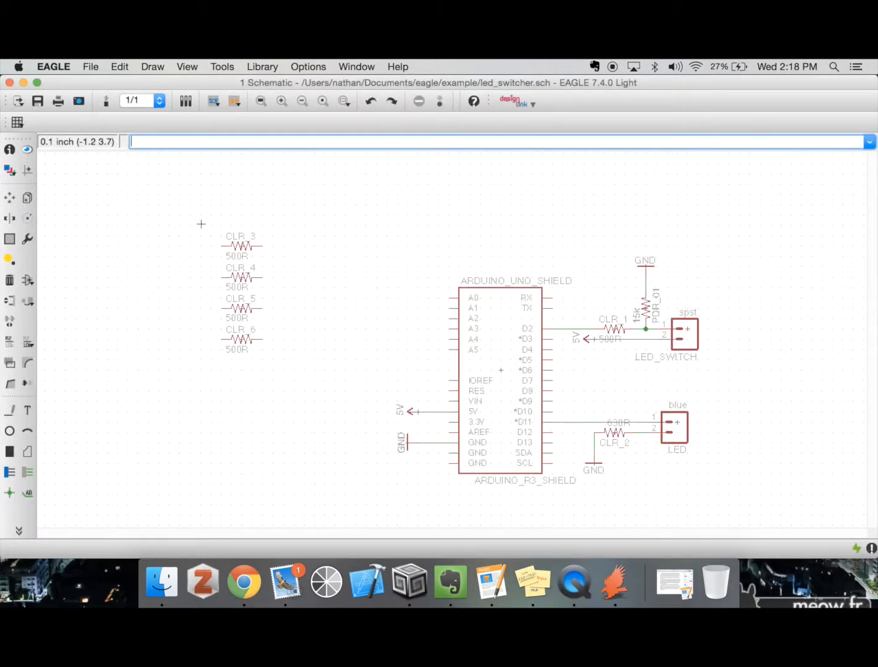
# Delete the four spare resistors CLR_3, CLR_4, CLR_5 and CLR_6 one by one
pyautogui.write('del')
pyautogui.press('Return')
pyautogui.click(261, 246)
pyautogui.click(234, 311)
pyautogui.click(238, 340)
pyautogui.click(240, 276)
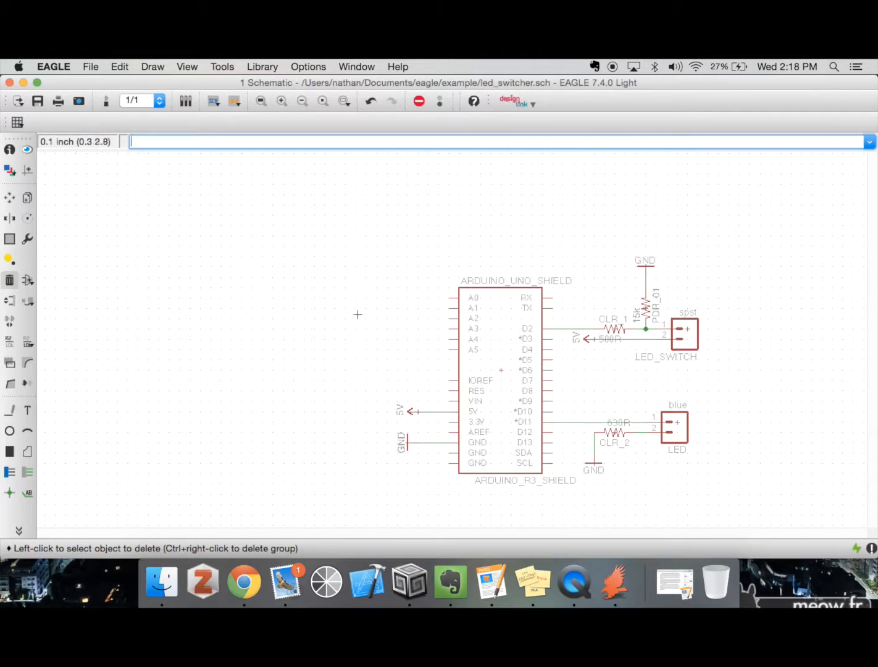
# Look at the led_switcher board layout and return to the schematic
pyautogui.click(106, 101)
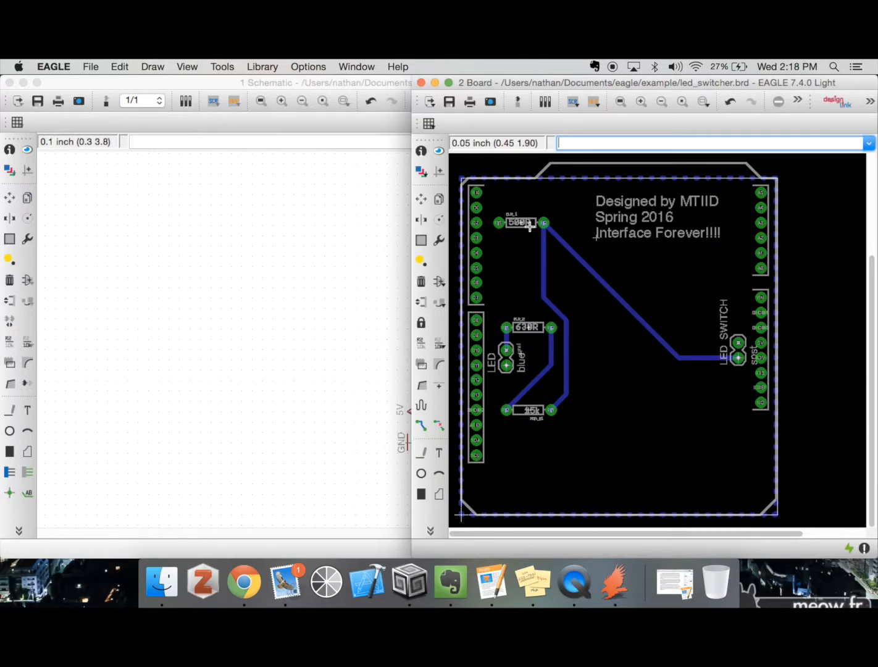
pyautogui.click(364, 270)
# Start the Replace command, search the libraries for resistor, and expand the RESISTOR device set under SparkFun-Resistors
pyautogui.write('replace')
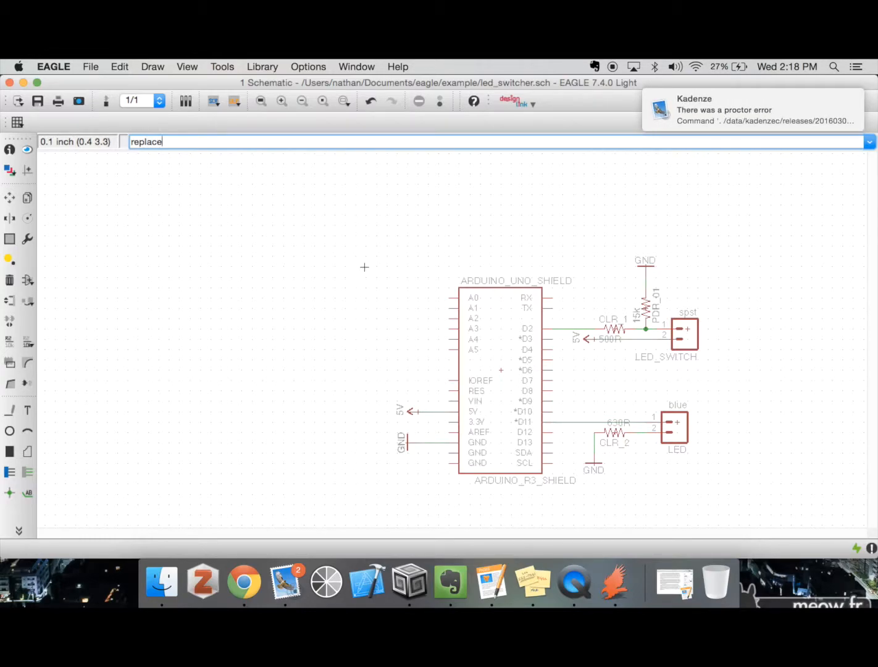
pyautogui.press('Return')
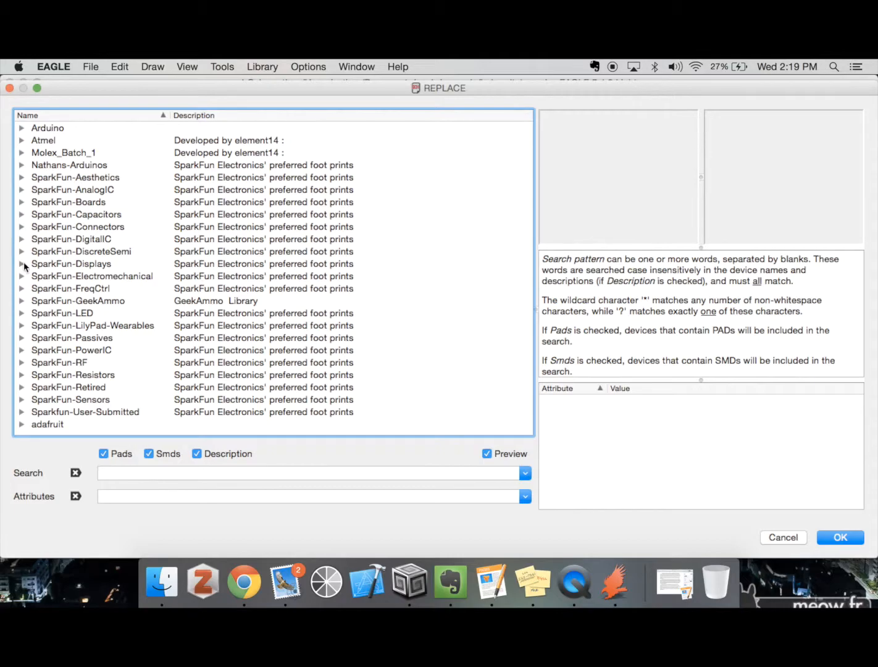
pyautogui.click(128, 473)
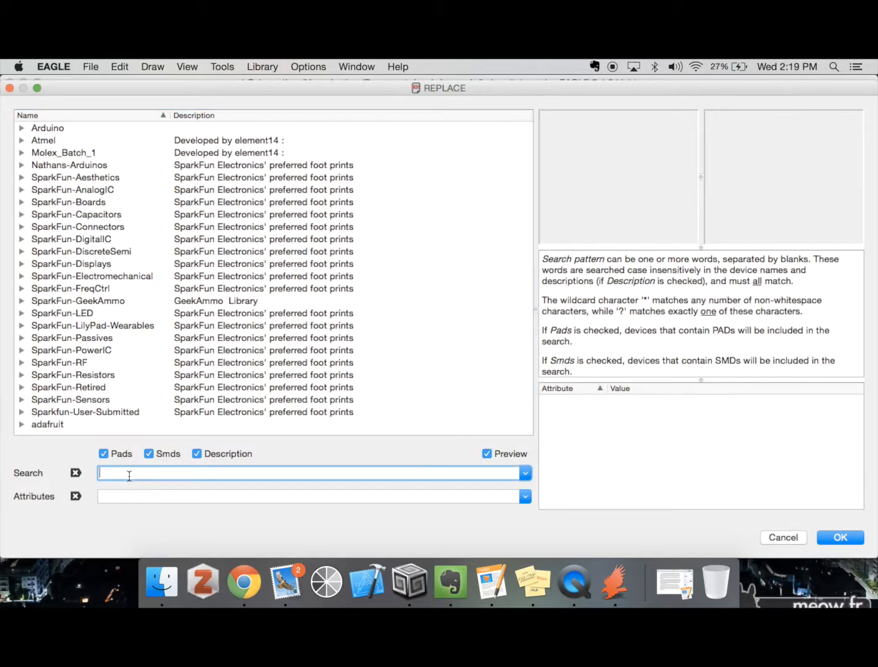
pyautogui.write('resistor')
pyautogui.press('Return')
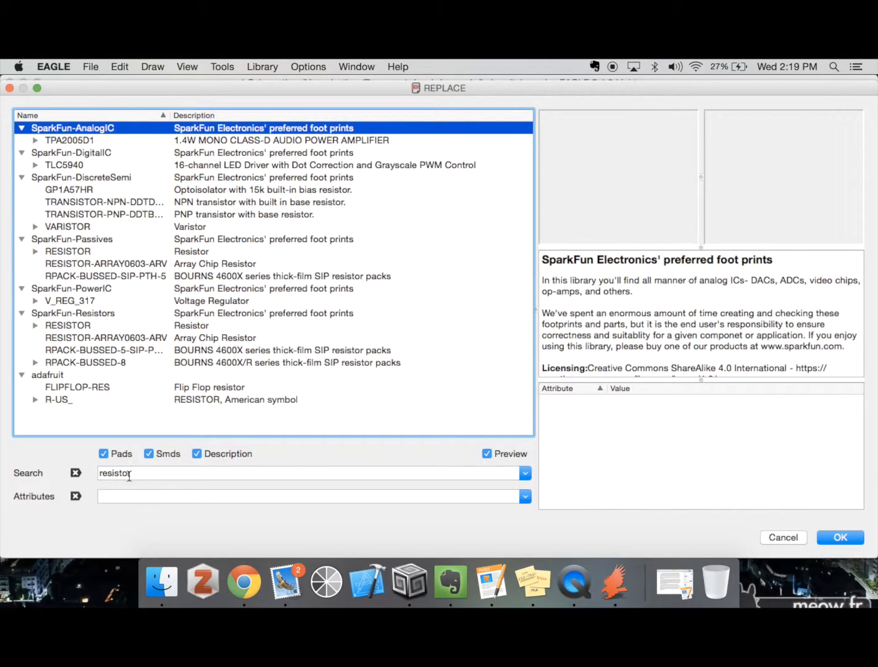
pyautogui.click(37, 325)
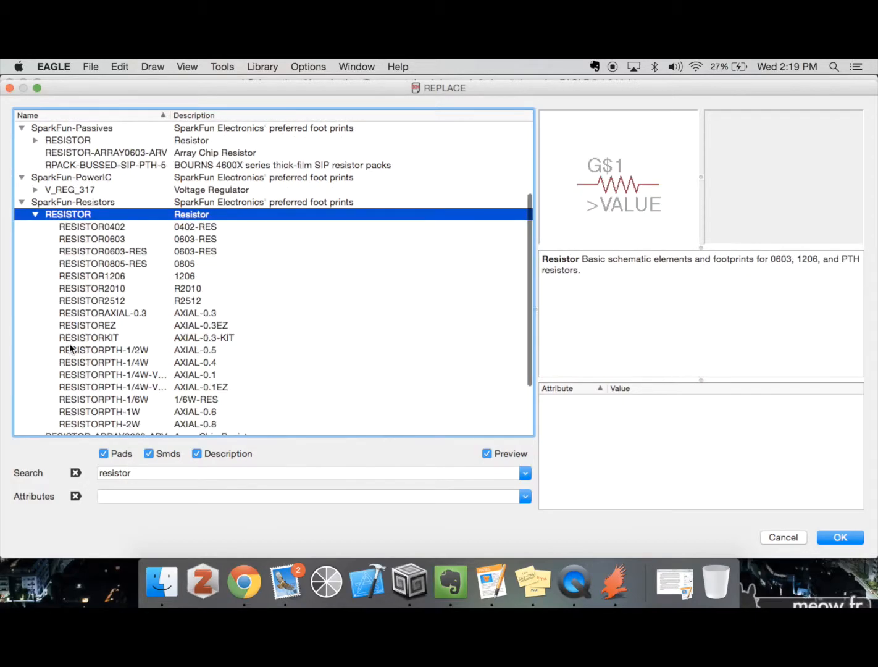
# Preview the resistor packages and choose RESISTORPTH-2W (AXIAL-0.8) to replace resistors CLR_1, CLR_2 and PDR_01
pyautogui.click(107, 238)
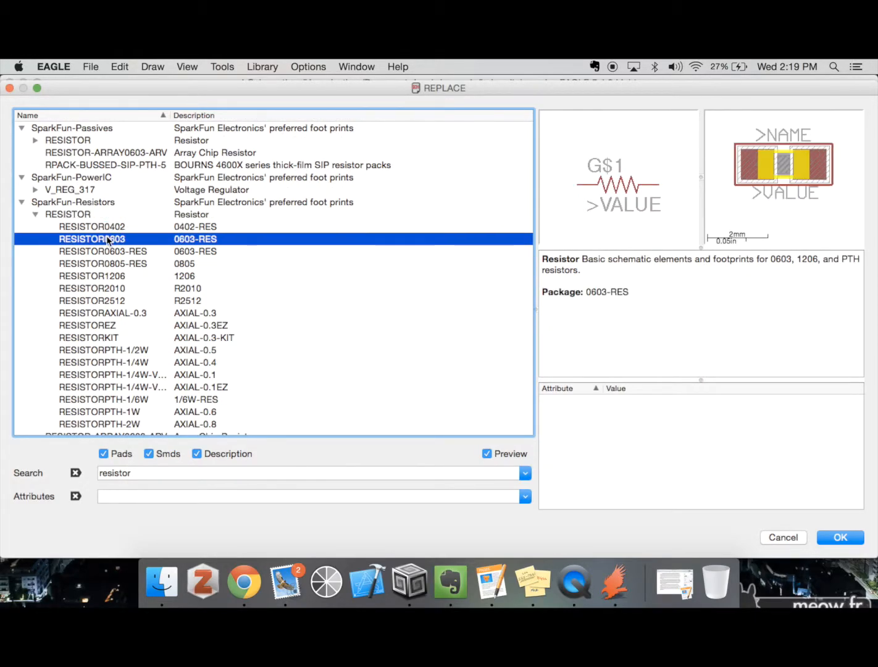
pyautogui.press('Down')
pyautogui.press('Down')
pyautogui.press('Down')
pyautogui.press('Down')
pyautogui.press('Down')
pyautogui.press('Down')
pyautogui.press('Down')
pyautogui.press('Down')
pyautogui.press('Down')
pyautogui.press('Up')
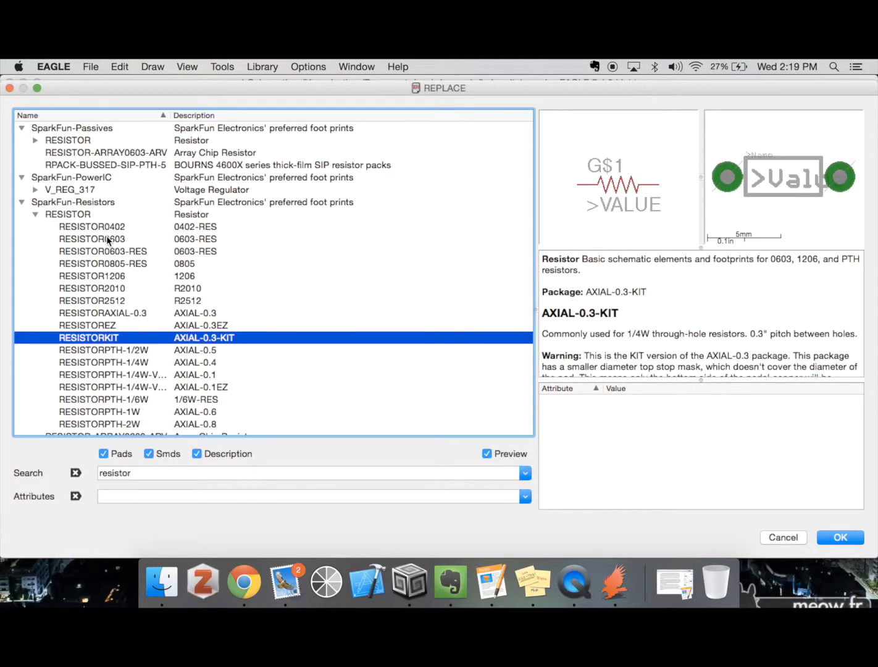
pyautogui.press('Down')
pyautogui.press('Down')
pyautogui.press('Down')
pyautogui.press('Down')
pyautogui.press('Down')
pyautogui.press('Up')
pyautogui.press('Up')
pyautogui.press('Down')
pyautogui.press('Down')
pyautogui.press('Down')
pyautogui.press('Down')
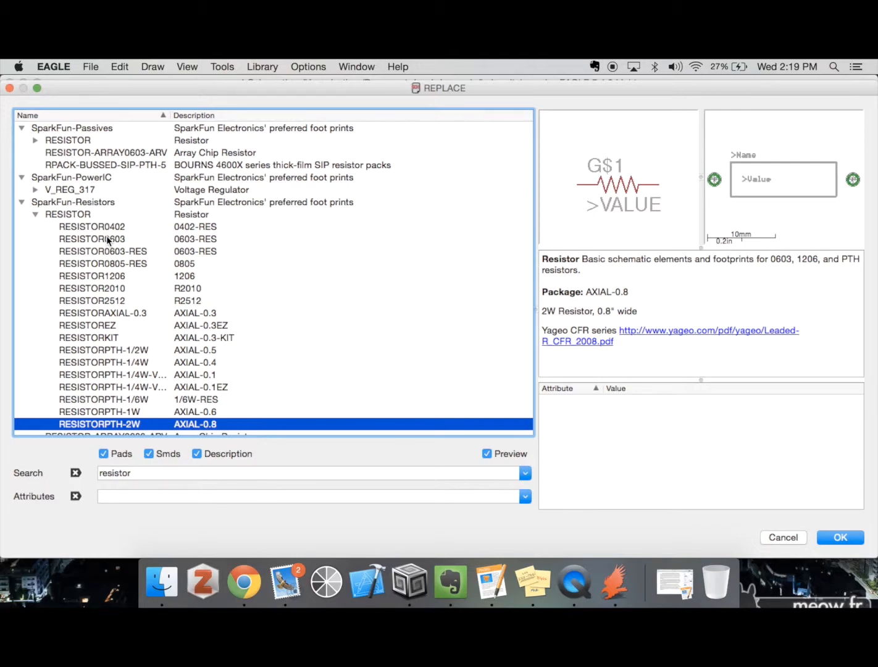
pyautogui.press('Return')
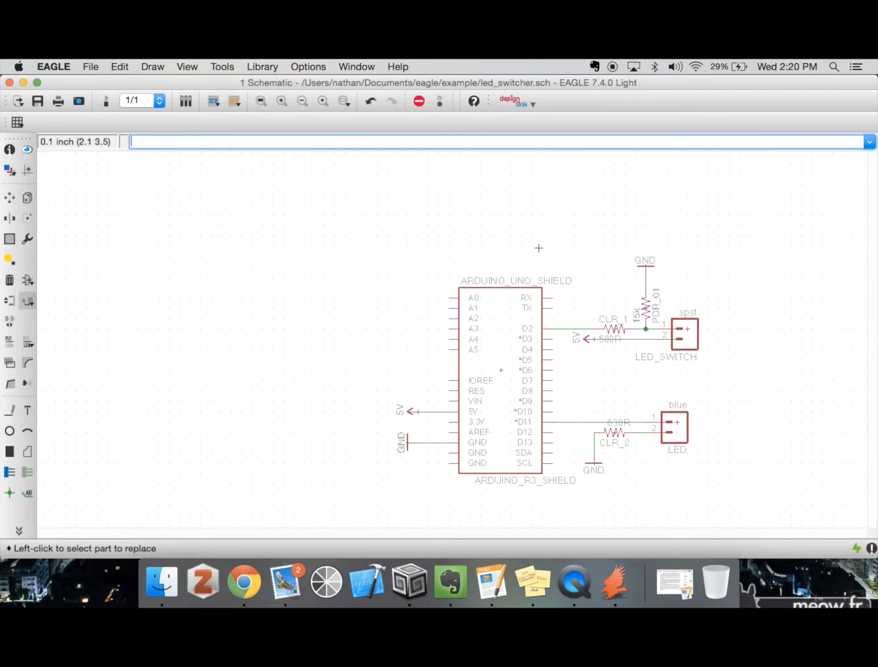
# Inspect the replaced resistor footprints in the led_switcher board layout and return to the schematic
pyautogui.click(104, 105)
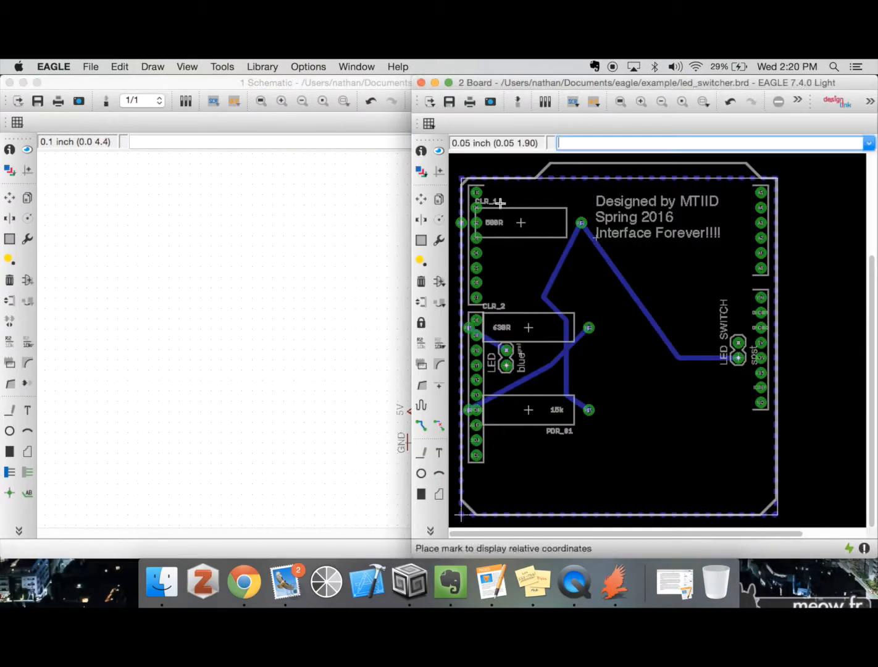
pyautogui.click(10, 199)
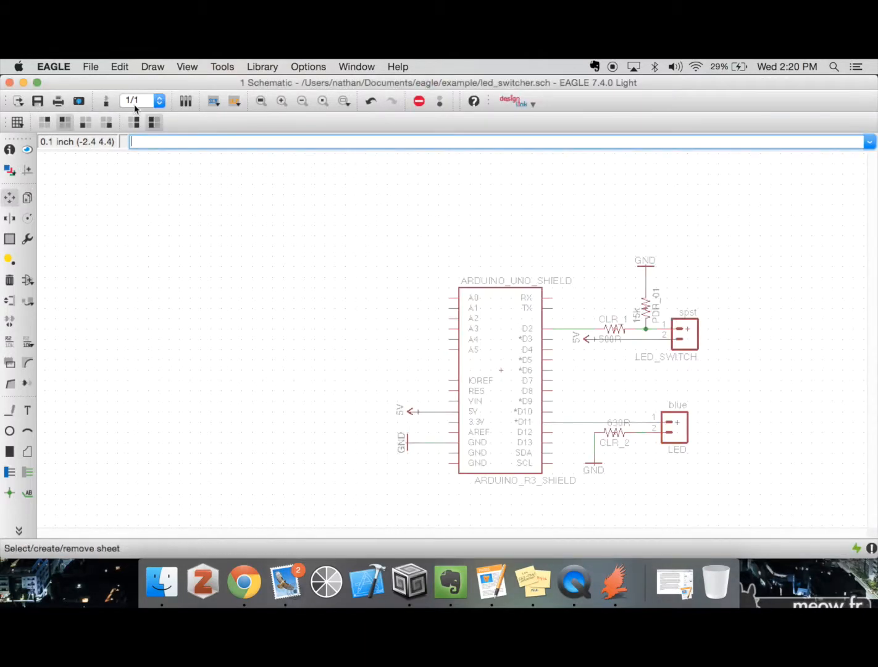
pyautogui.click(106, 101)
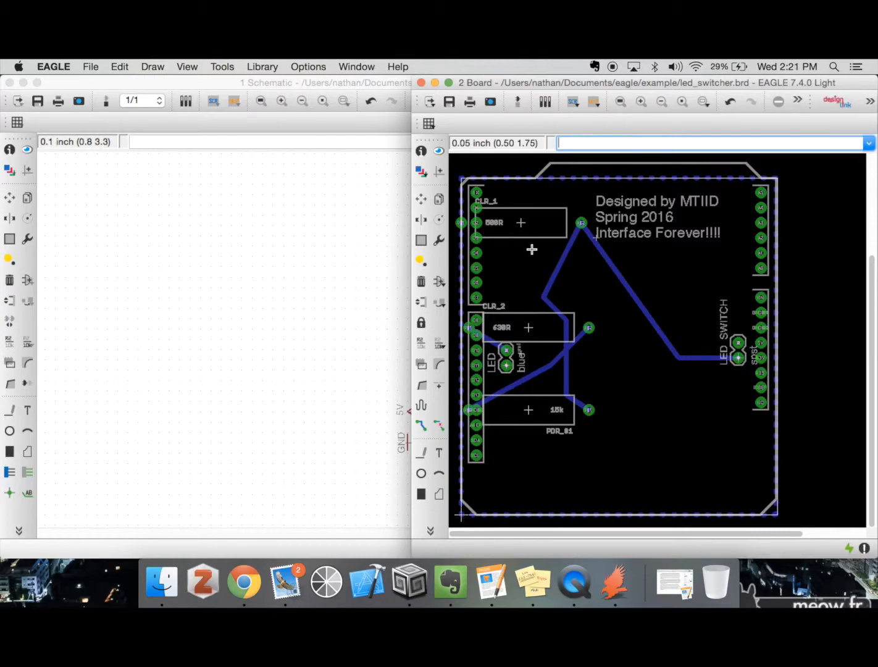
pyautogui.click(220, 278)
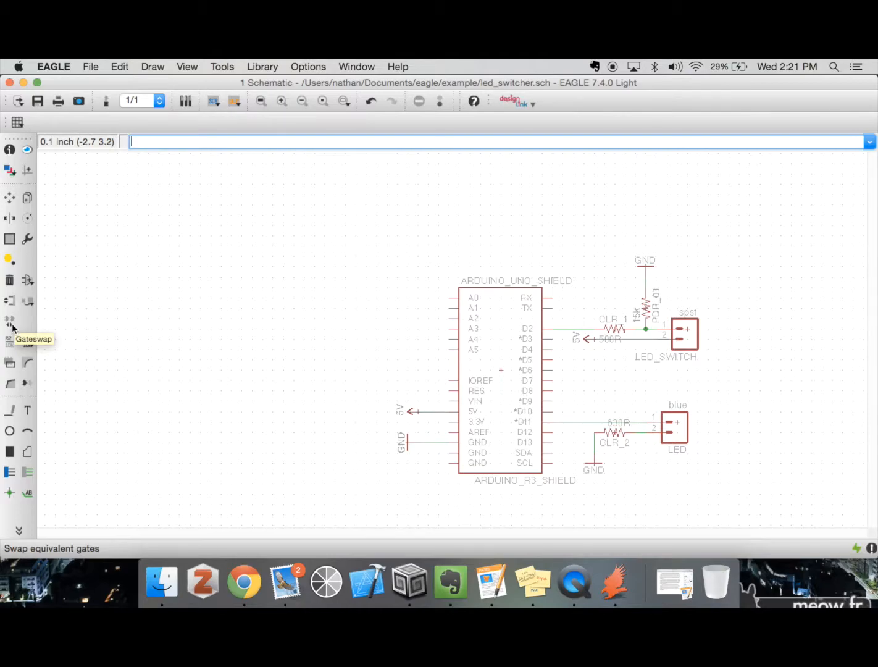
# Try moving the ARDUINO_UNO_SHIELD symbol together with its labels and put it back in its original place
pyautogui.click(10, 364)
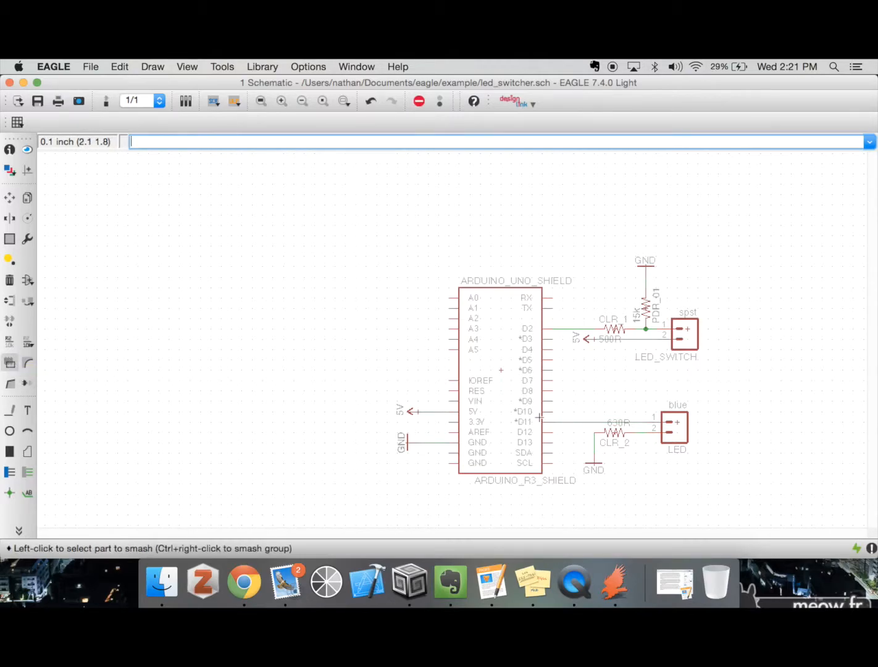
pyautogui.click(10, 196)
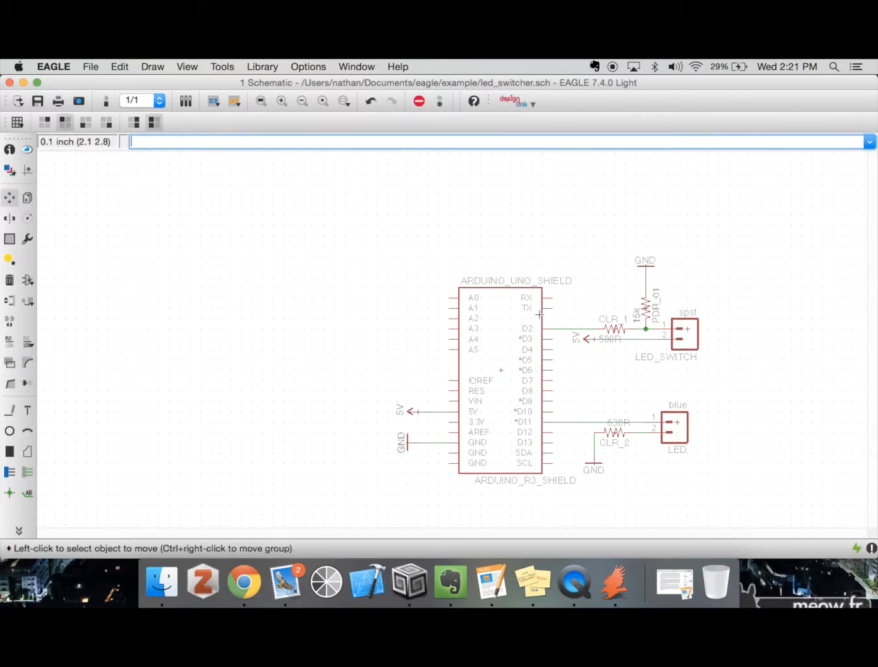
pyautogui.click(504, 371)
pyautogui.click(501, 371)
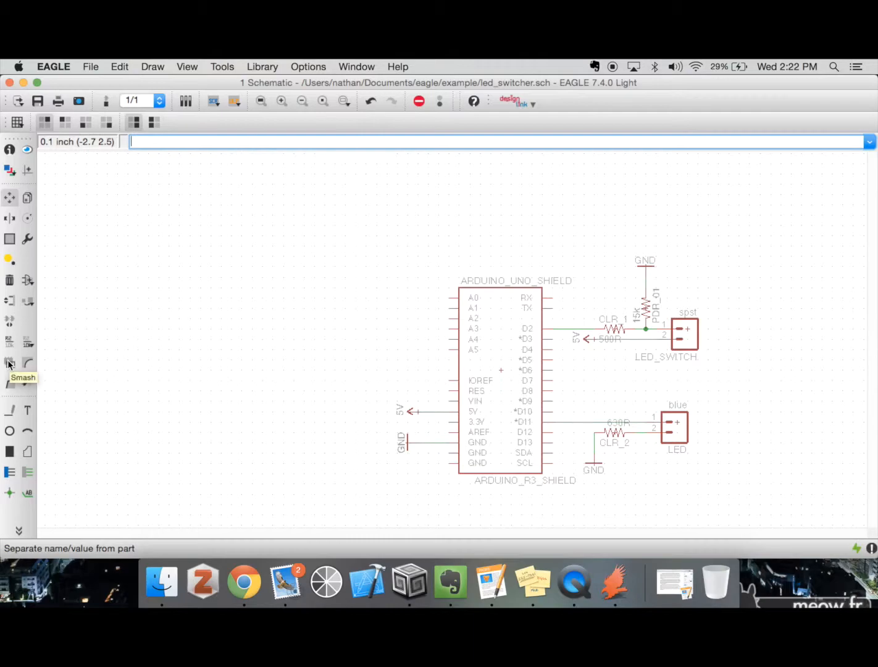
# Smash the ARDUINO_UNO_SHIELD part to separate its name and value labels from the symbol
pyautogui.write('smash')
pyautogui.press('Return')
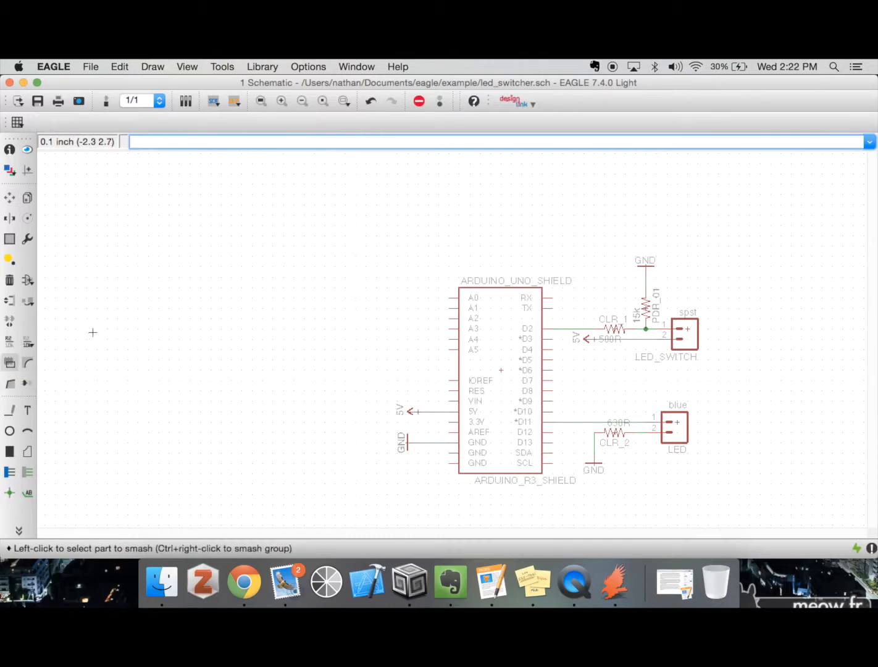
pyautogui.click(499, 370)
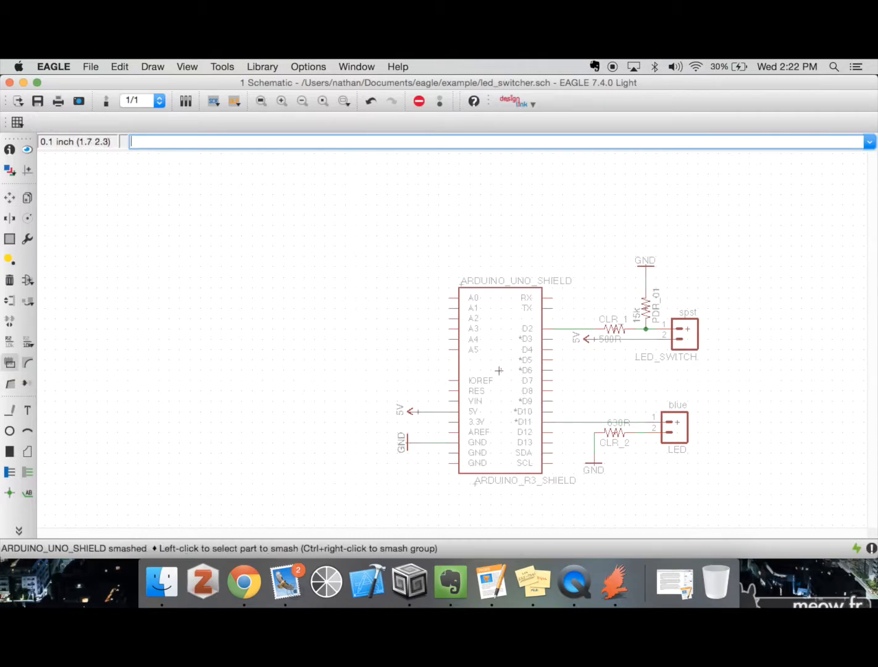
# Shift the Arduino shield's name label about 0.1 inch left and its ARDUINO_R3_SHIELD value label about 0.2 inch left
pyautogui.click(9, 197)
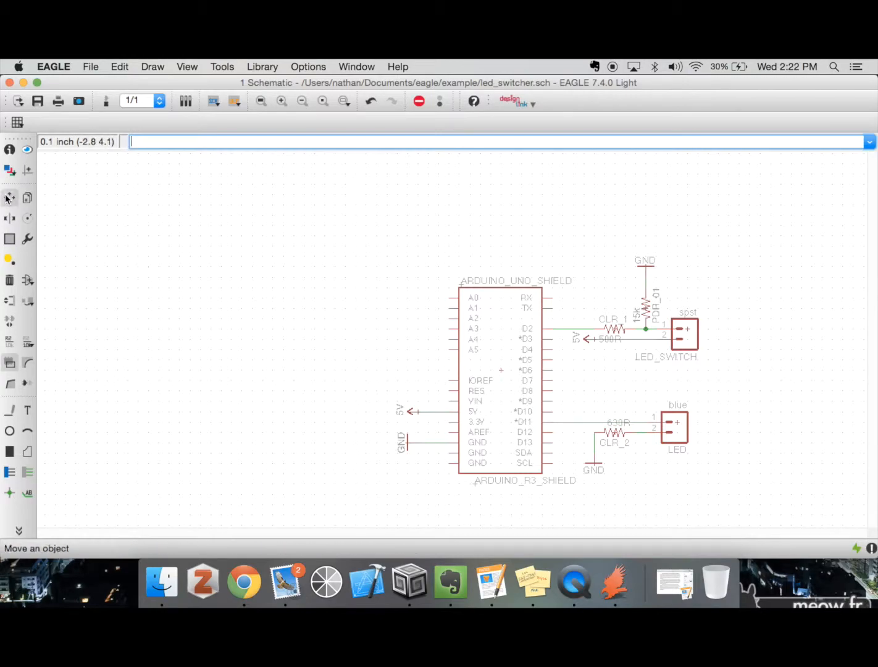
pyautogui.click(461, 285)
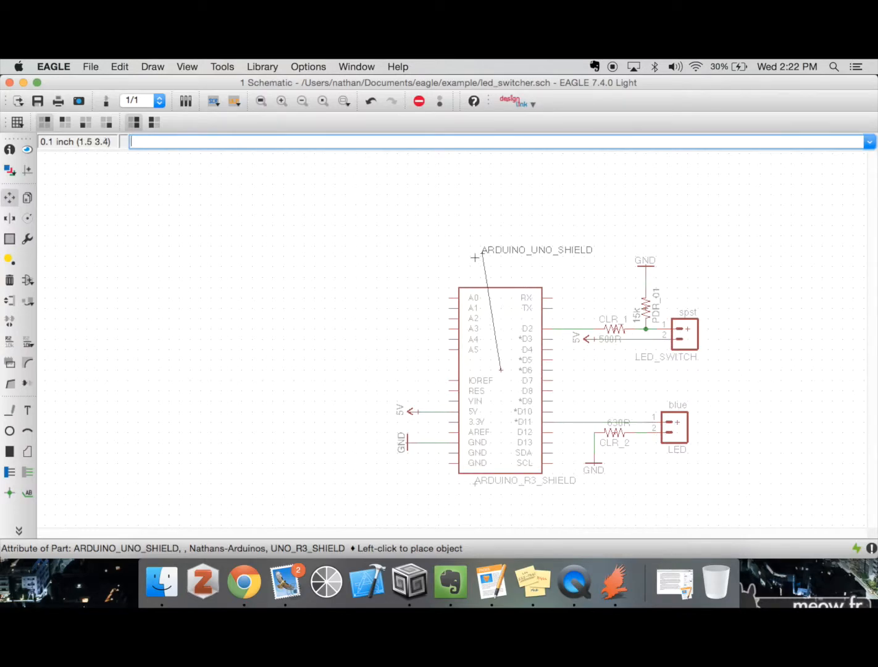
pyautogui.click(449, 284)
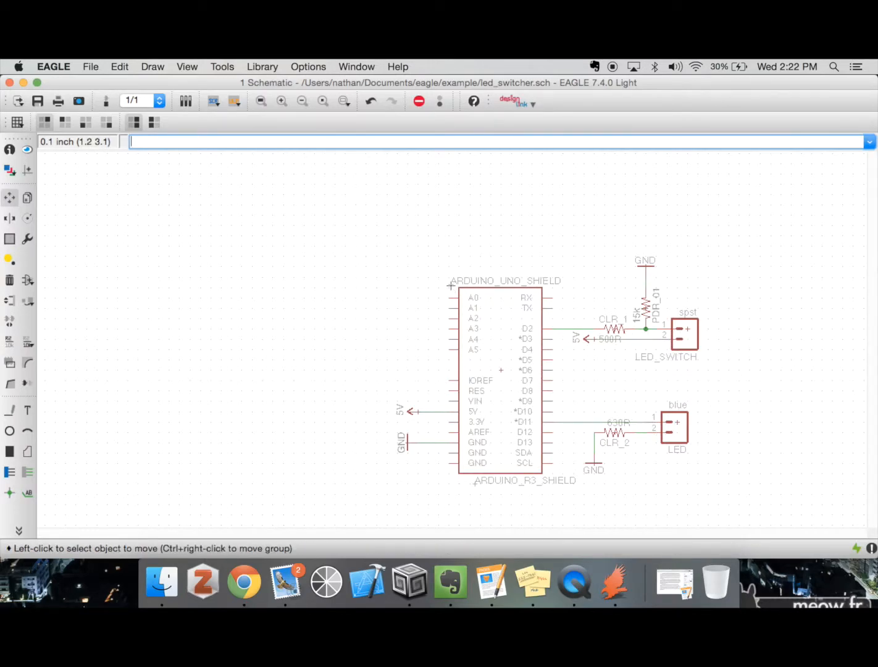
pyautogui.click(473, 483)
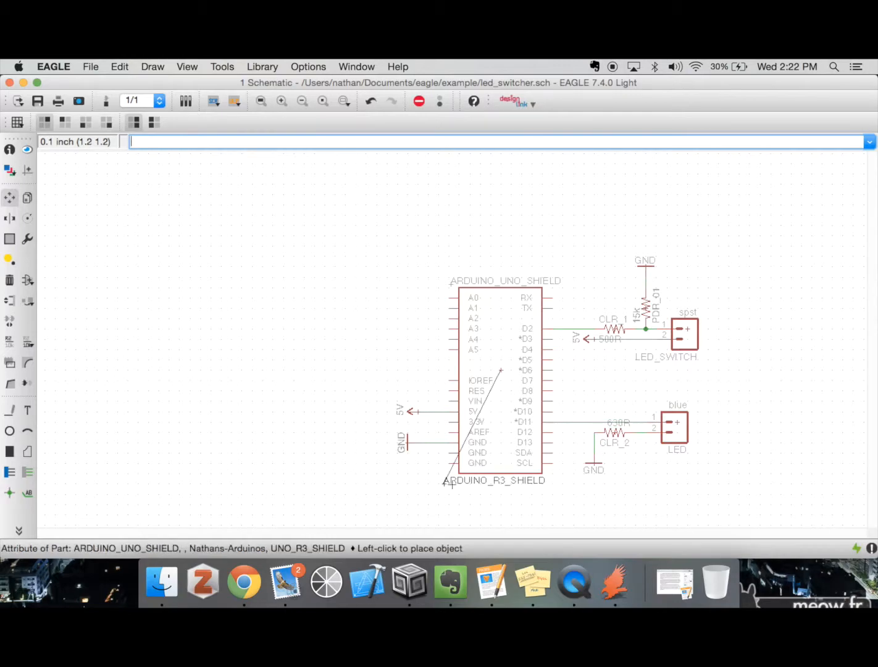
pyautogui.click(455, 483)
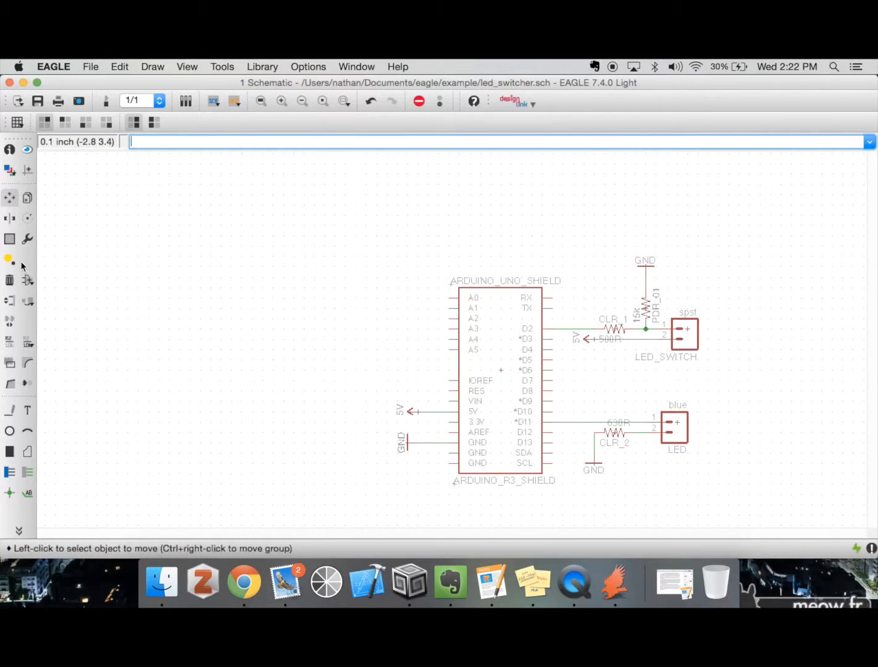
# Draw a rectangle about 0.7 by 1.5 inches with the Wire tool on layer 94 Symbols, in the empty area left of the Arduino shield
pyautogui.click(27, 363)
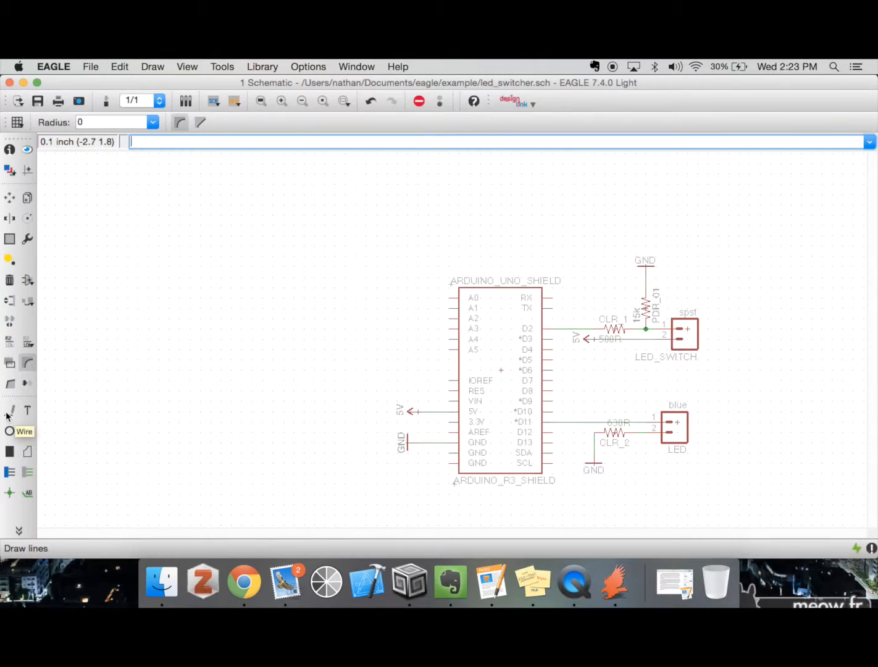
pyautogui.click(7, 417)
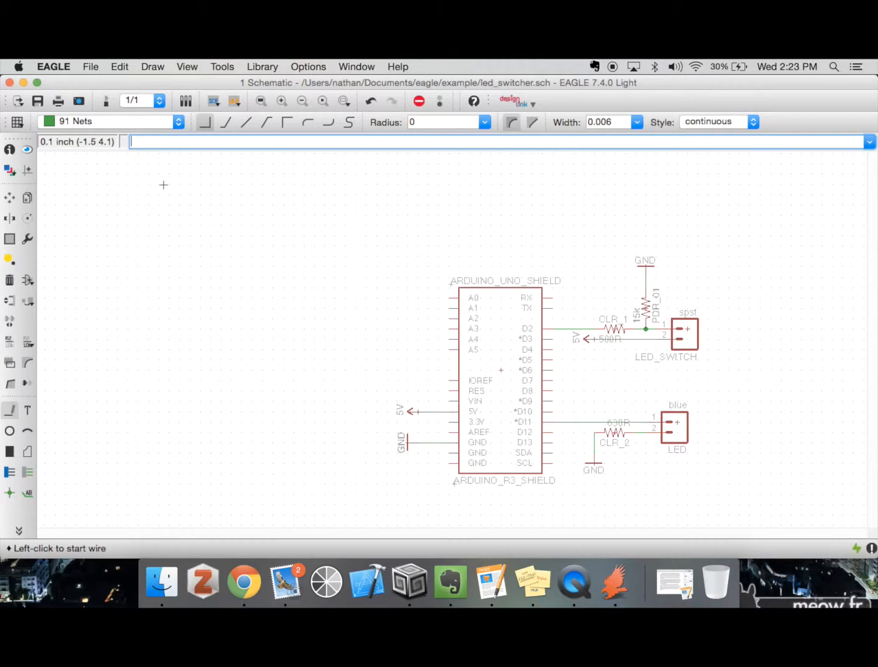
pyautogui.click(178, 121)
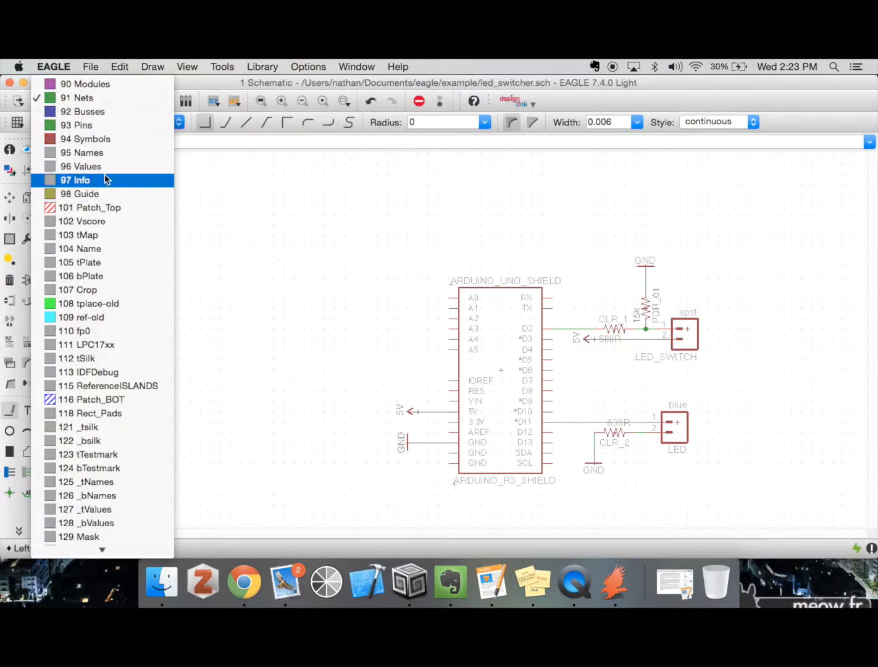
pyautogui.click(104, 139)
pyautogui.click(221, 195)
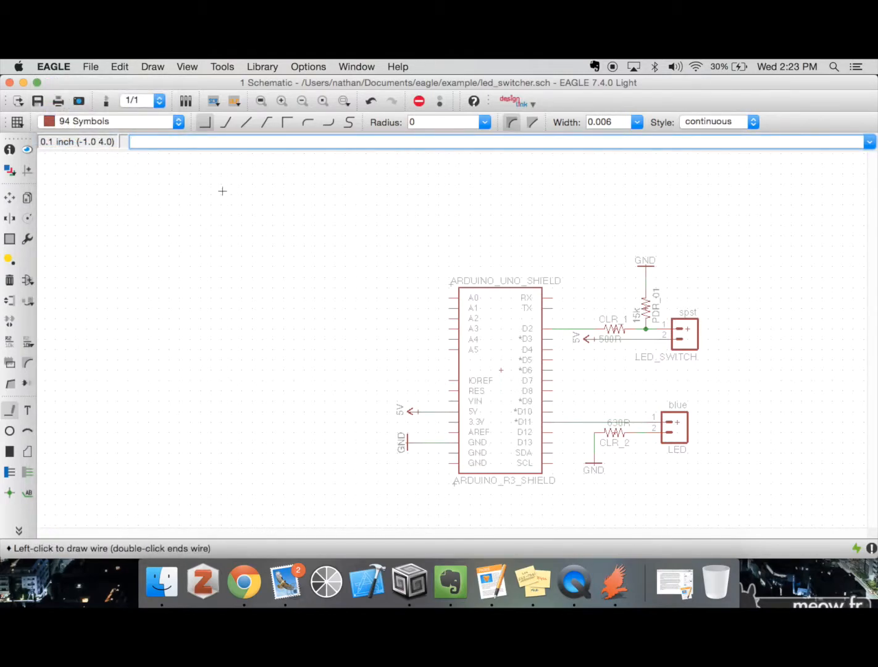
pyautogui.click(297, 352)
pyautogui.click(221, 194)
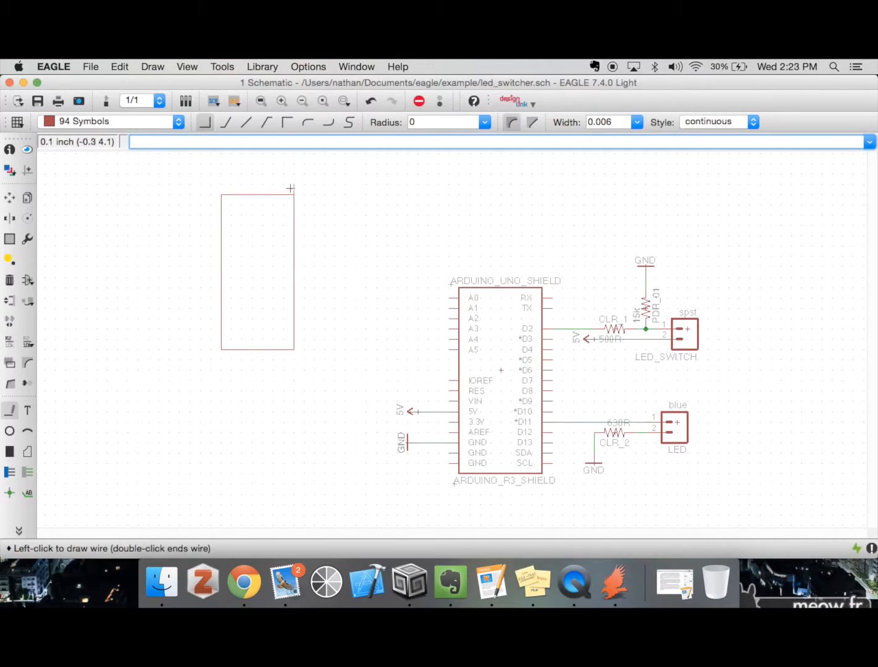
# Increase the line width of the rectangle's upper edge through its wire properties
pyautogui.click(9, 149)
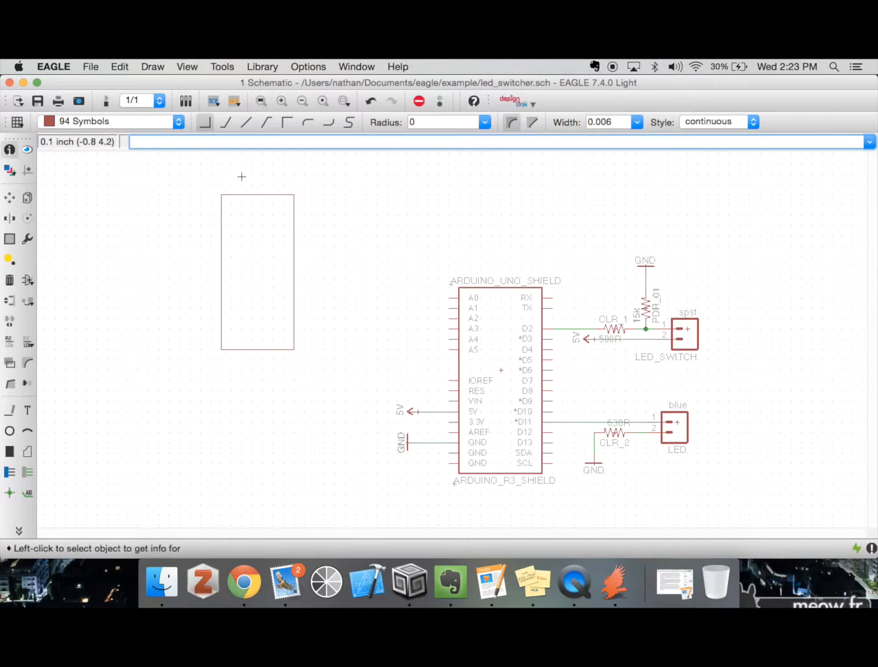
pyautogui.click(247, 194)
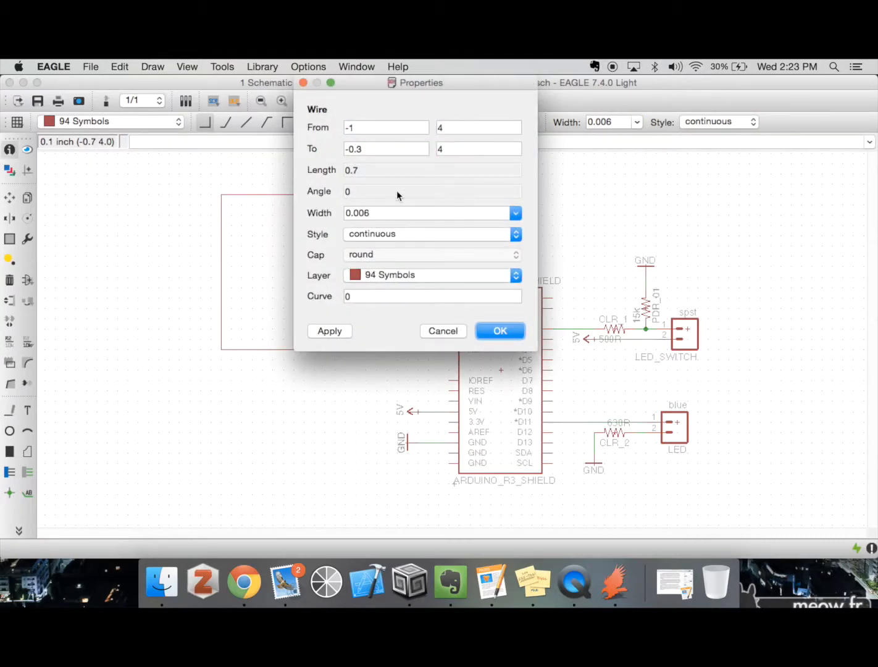
pyautogui.click(364, 214)
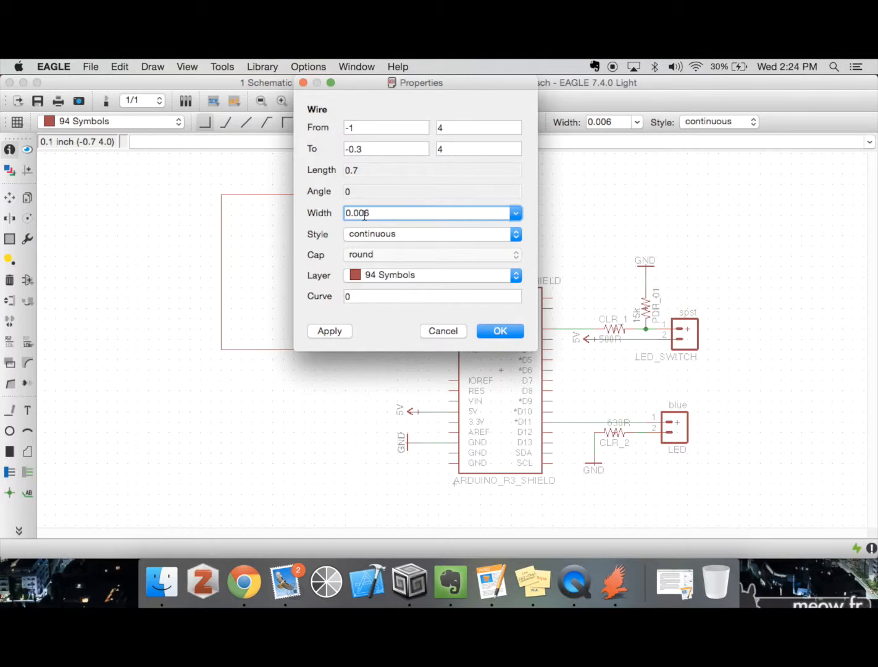
pyautogui.press('Return')
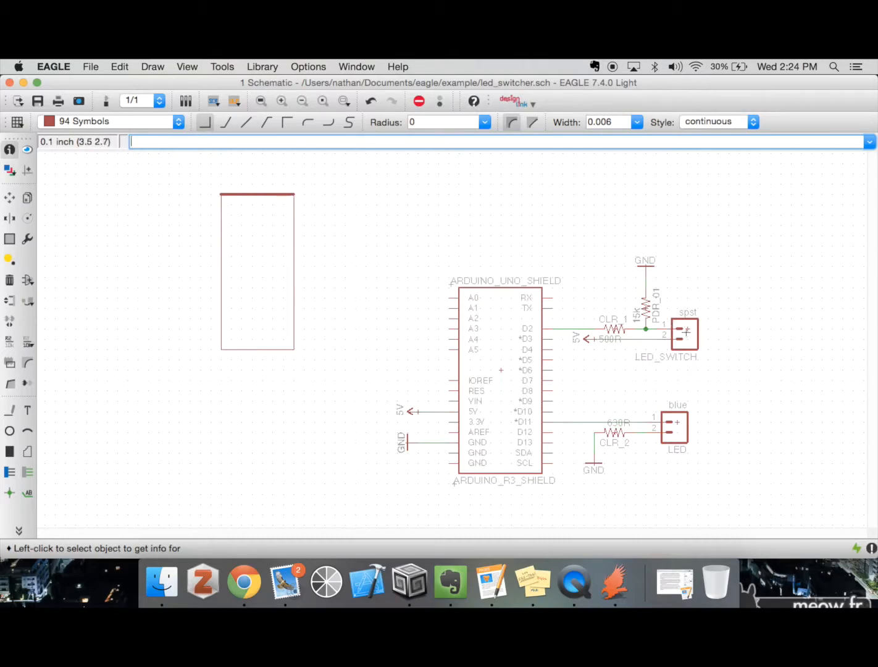
# Undo the wire width change and the drawn rectangle
pyautogui.press('super+z')
pyautogui.press('super+z')
pyautogui.press('super+z')
pyautogui.press('super+z')
pyautogui.press('super+z')
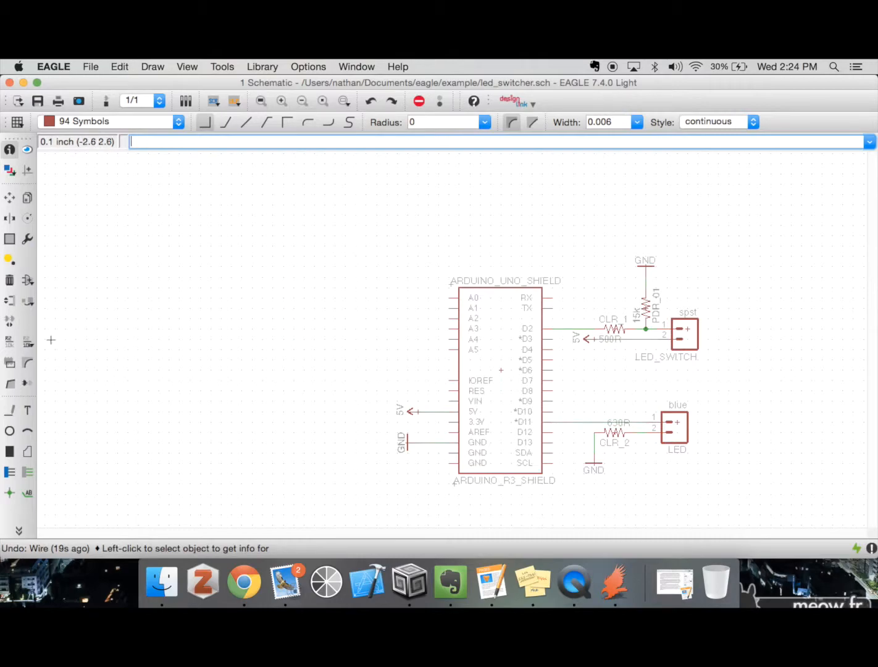
# Draw a small circle on layer 94 Symbols centred at about (-0.8, 3.2), left of the Arduino shield
pyautogui.click(9, 430)
pyautogui.click(240, 279)
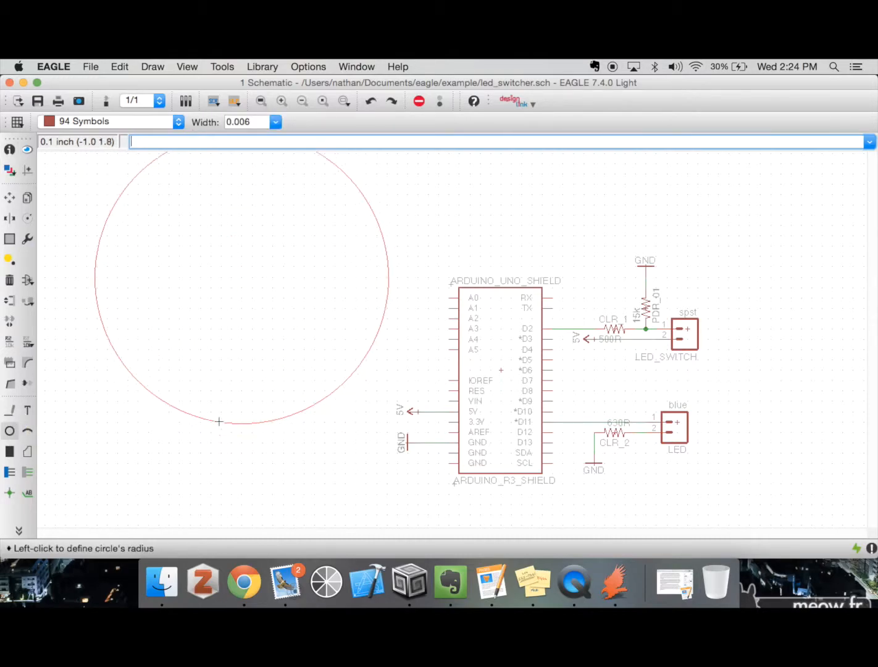
pyautogui.click(231, 298)
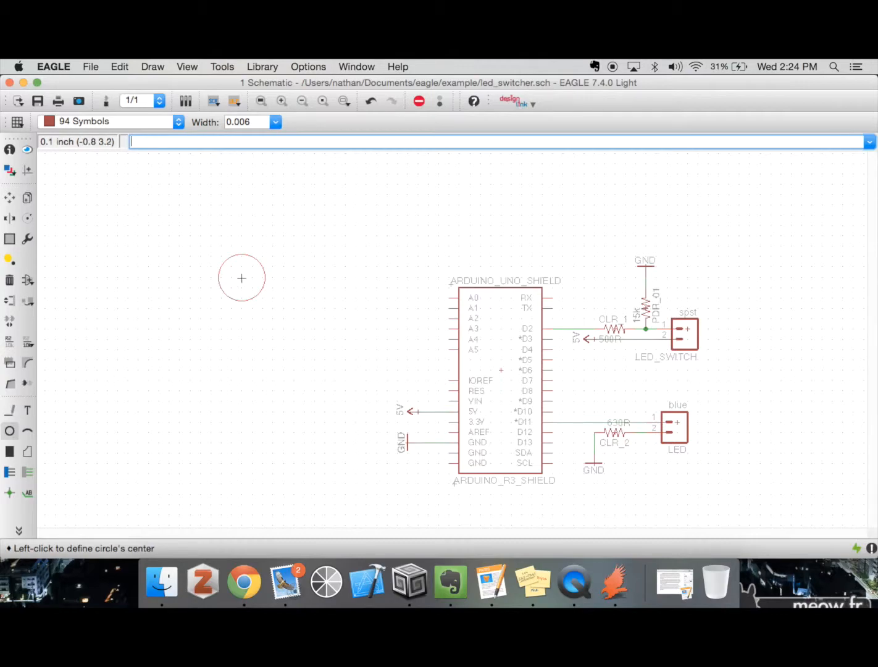
# Draw two more circles concentric with the first one on layer 94 Symbols, one larger and one smaller, and undo the circles
pyautogui.click(241, 277)
pyautogui.click(256, 303)
pyautogui.click(242, 281)
pyautogui.click(245, 267)
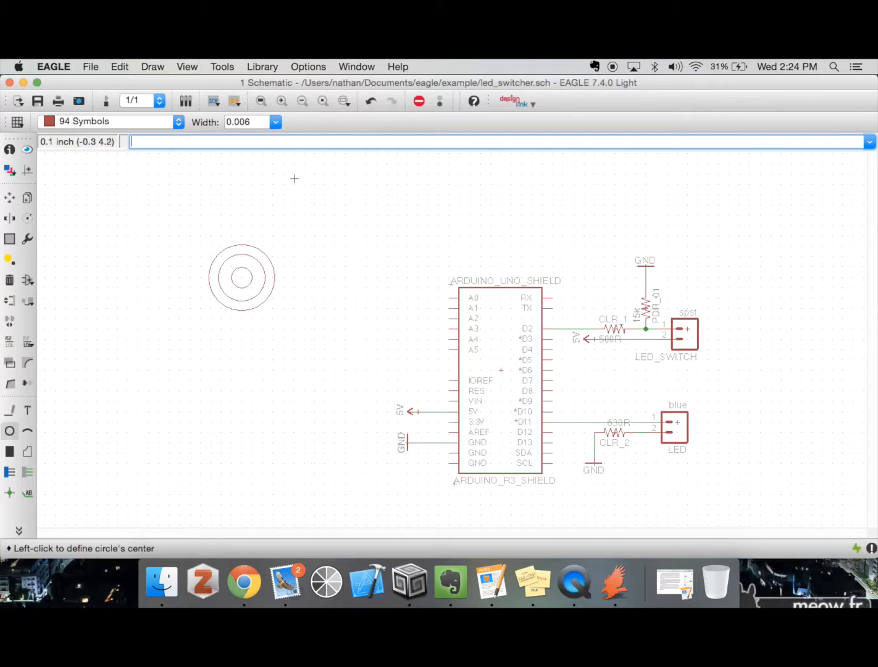
pyautogui.press('super+z')
pyautogui.press('super+z')
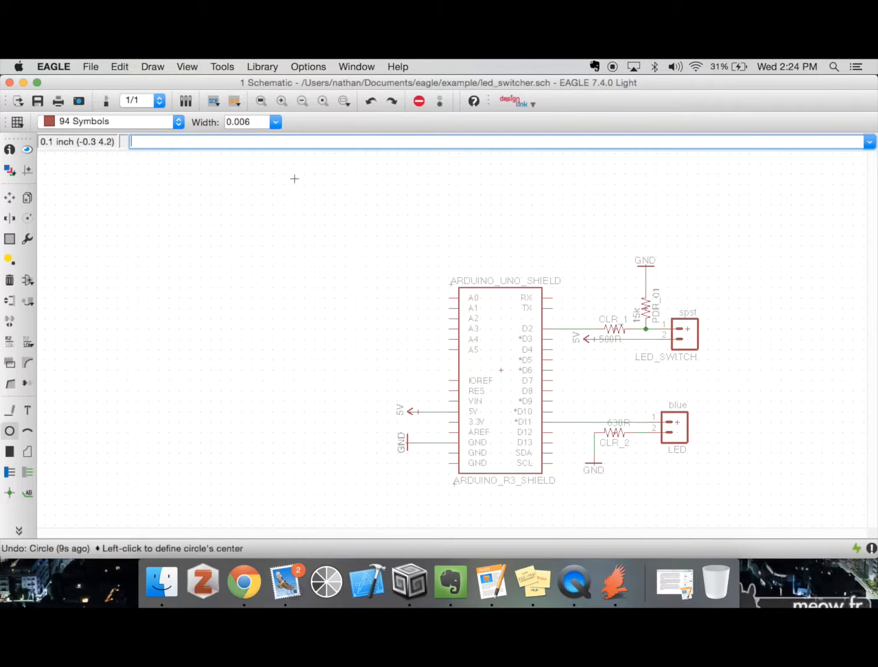
# Try to draw an arc on layer 94 Symbols in the empty area left of the Arduino shield
pyautogui.click(31, 432)
pyautogui.click(300, 252)
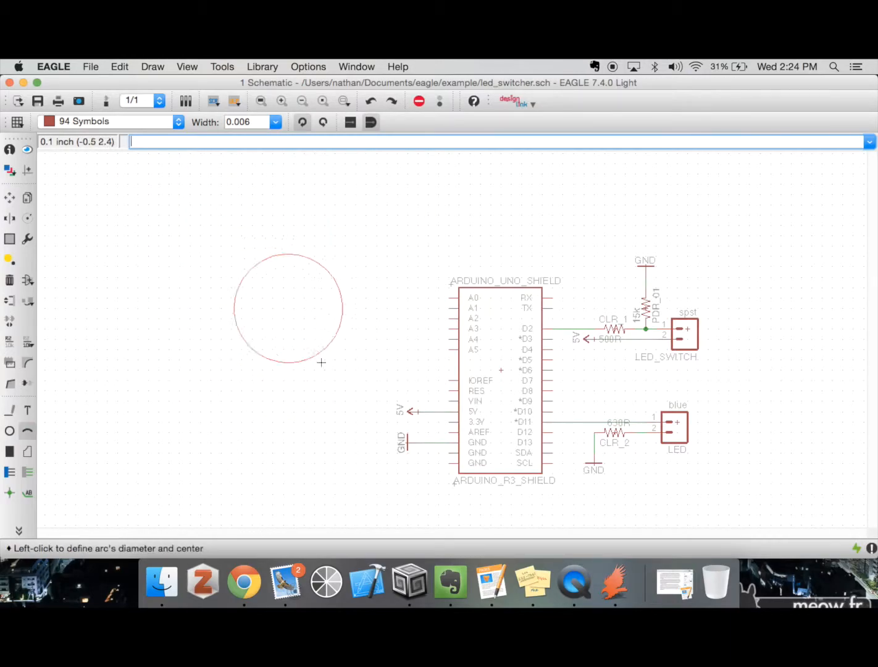
pyautogui.click(244, 277)
pyautogui.press('Escape')
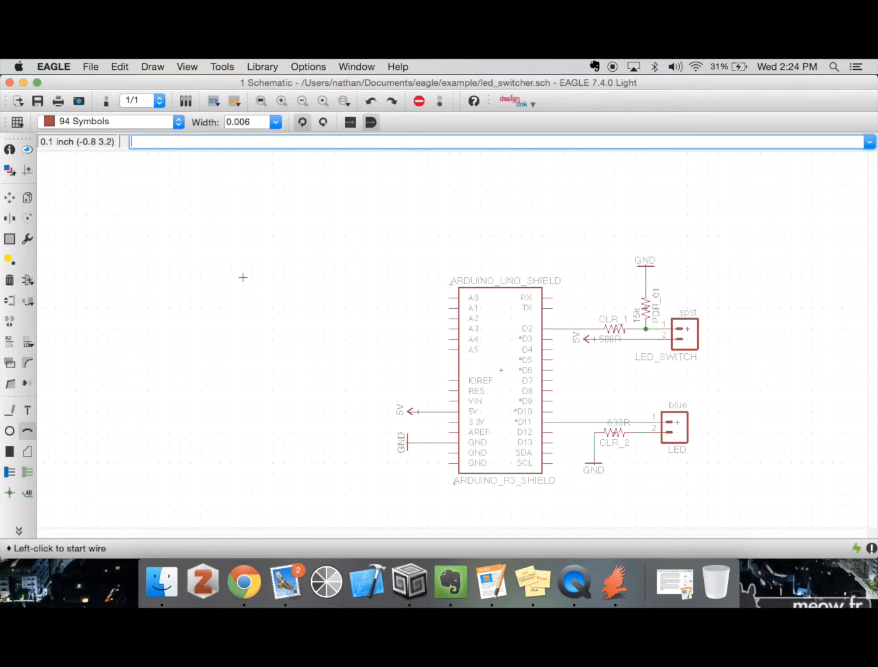
# Draw a filled rectangle about 1.2 by 0.6 inches on layer 94 Symbols left of the Arduino shield, and undo it
pyautogui.click(10, 457)
pyautogui.click(179, 308)
pyautogui.click(302, 370)
pyautogui.press('super+z')
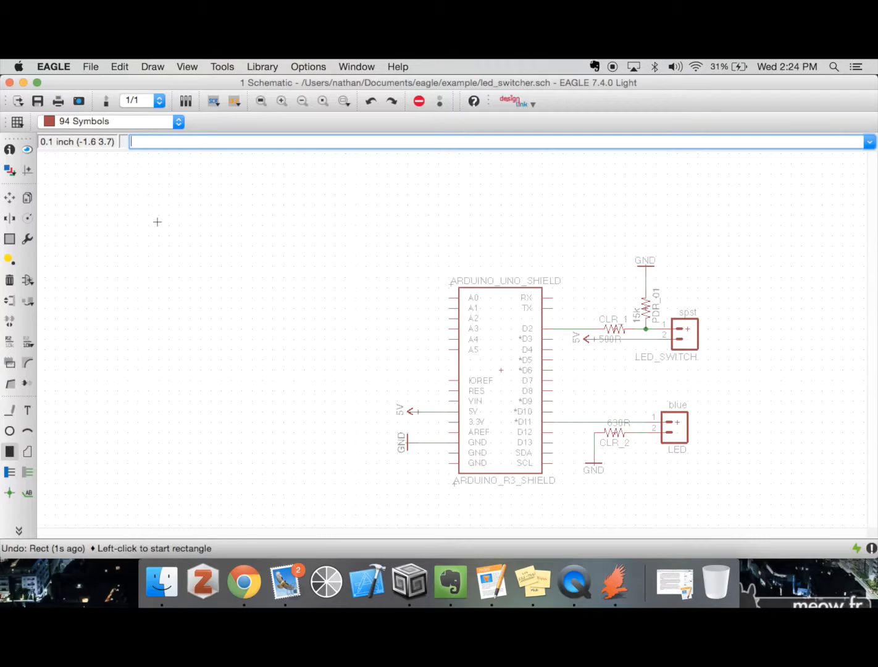
# Draw three filled rectangles of about 1.4 by 0.5, 0.5 by 0.6 and 0.6 by 0.6 inches left of the Arduino shield
pyautogui.click(221, 277)
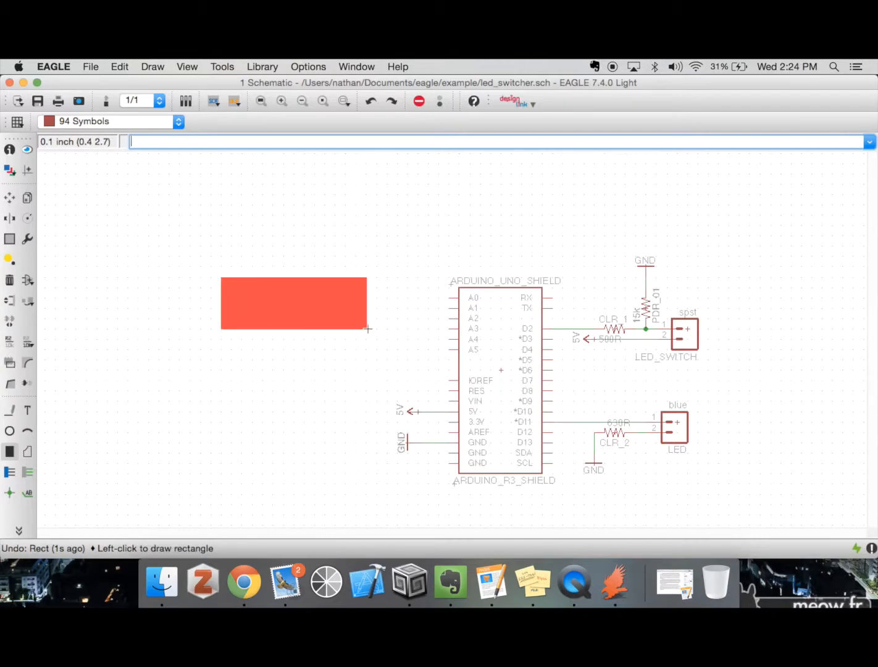
pyautogui.click(368, 328)
pyautogui.click(355, 225)
pyautogui.click(407, 287)
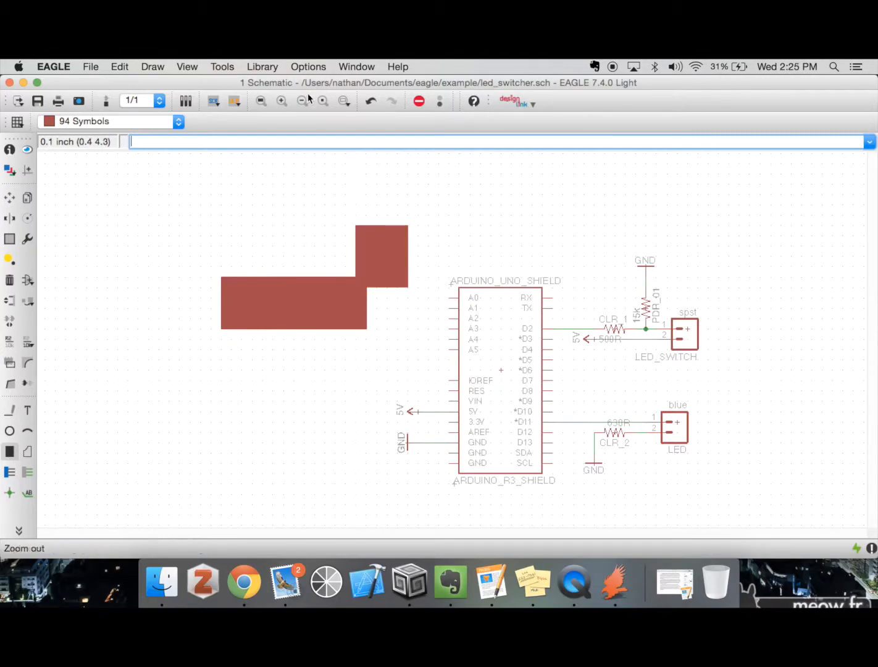
pyautogui.click(303, 184)
pyautogui.click(366, 246)
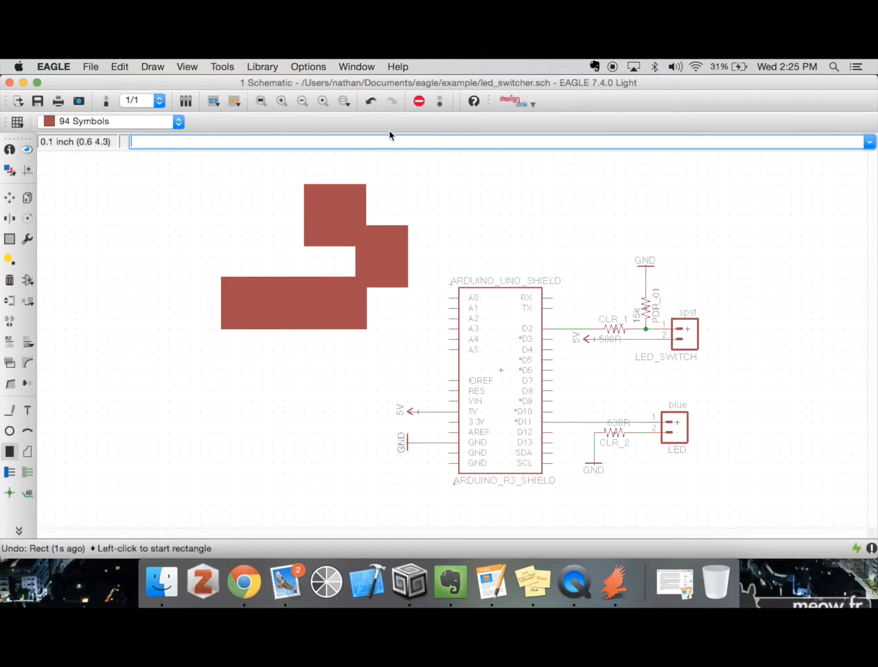
# Undo the three filled rectangles
pyautogui.press('super+z')
pyautogui.press('super+z')
pyautogui.press('super+z')
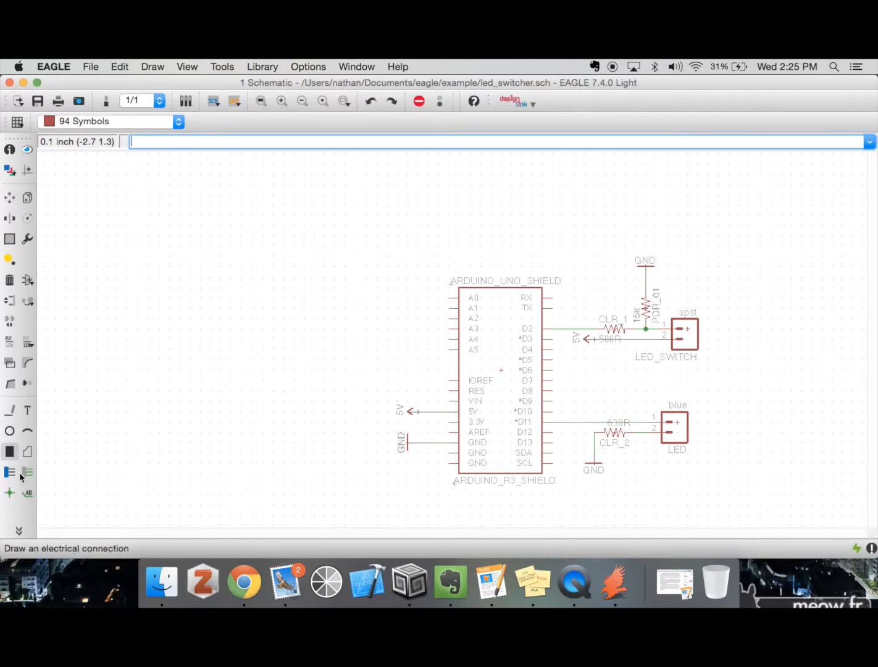
# Draw a multi-segment bus with right-angled bends in the empty area left of the Arduino shield
pyautogui.click(9, 473)
pyautogui.click(271, 255)
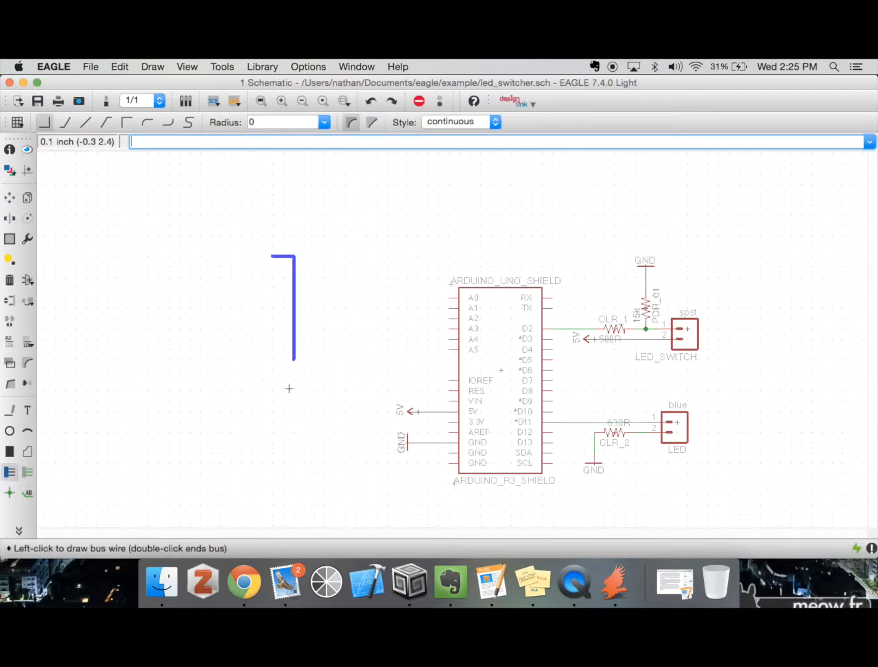
pyautogui.click(305, 505)
pyautogui.click(135, 185)
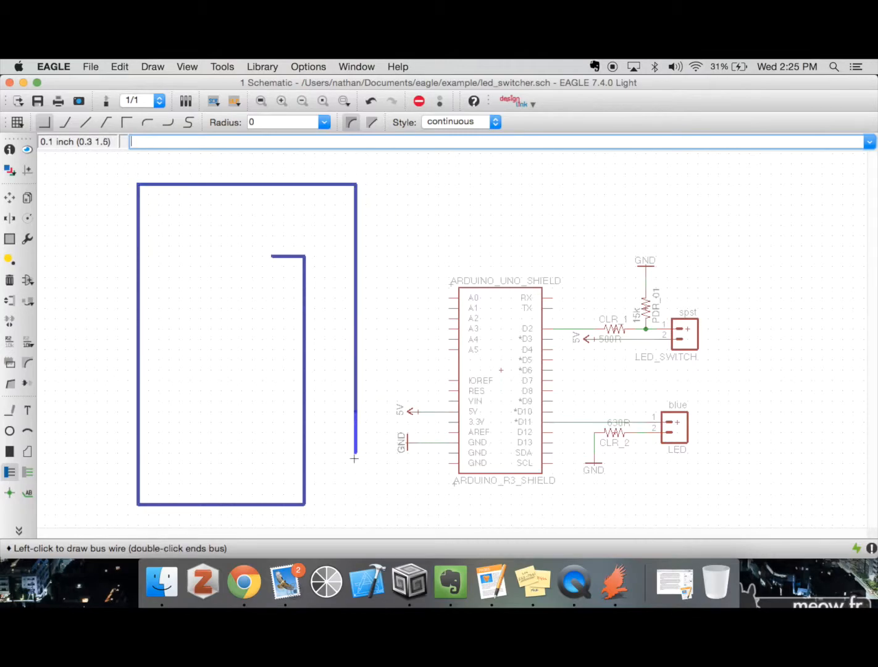
pyautogui.click(345, 494)
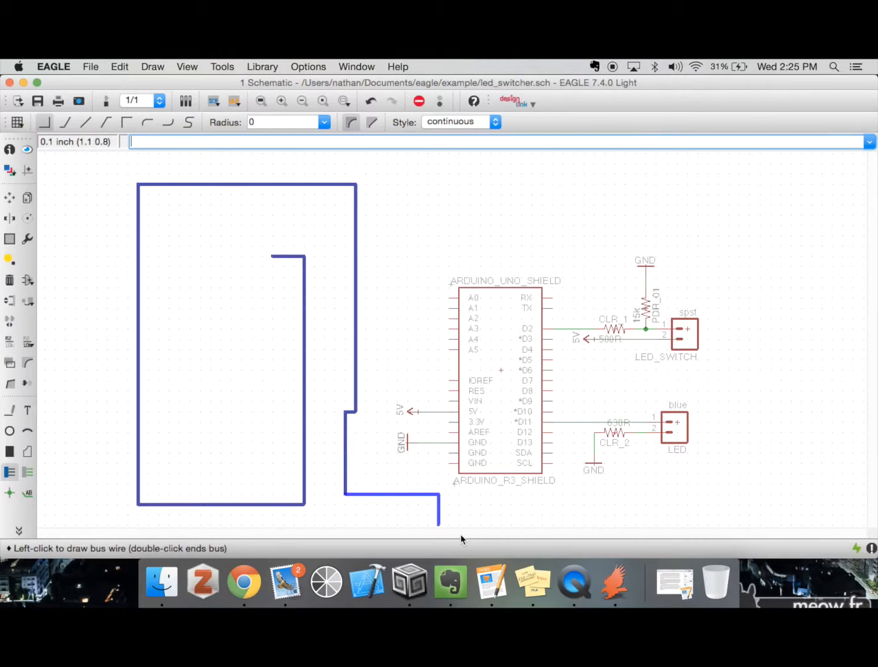
# End the bus and undo all of its segments
pyautogui.press('Escape')
pyautogui.press('super+z')
pyautogui.press('super+z')
pyautogui.press('super+z')
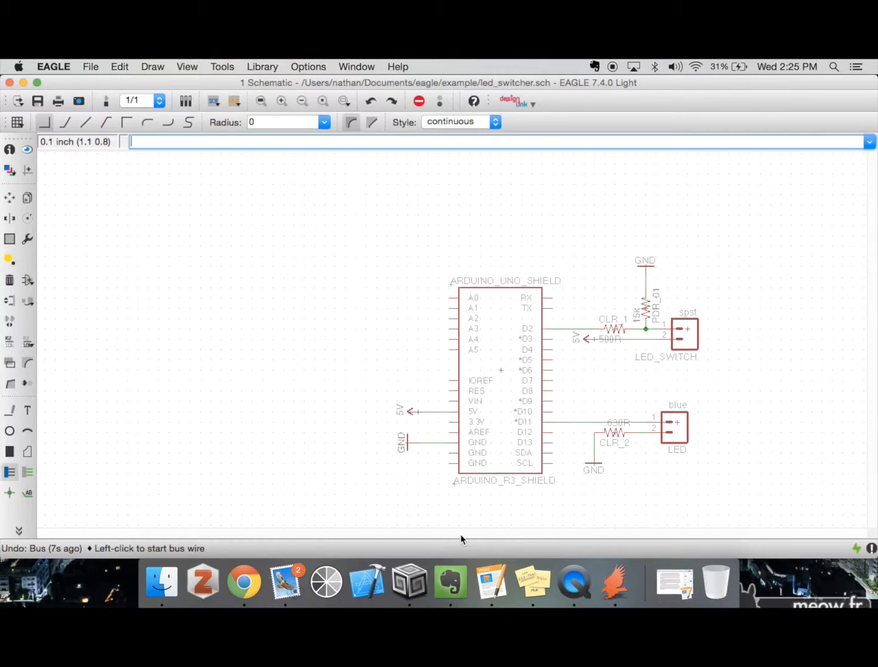
pyautogui.click(8, 493)
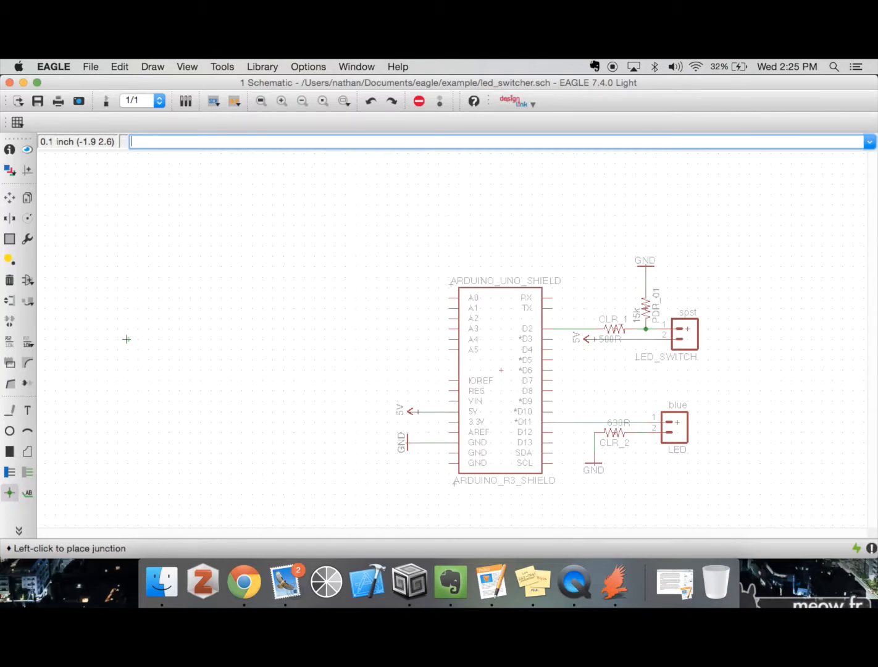
pyautogui.press('Return')
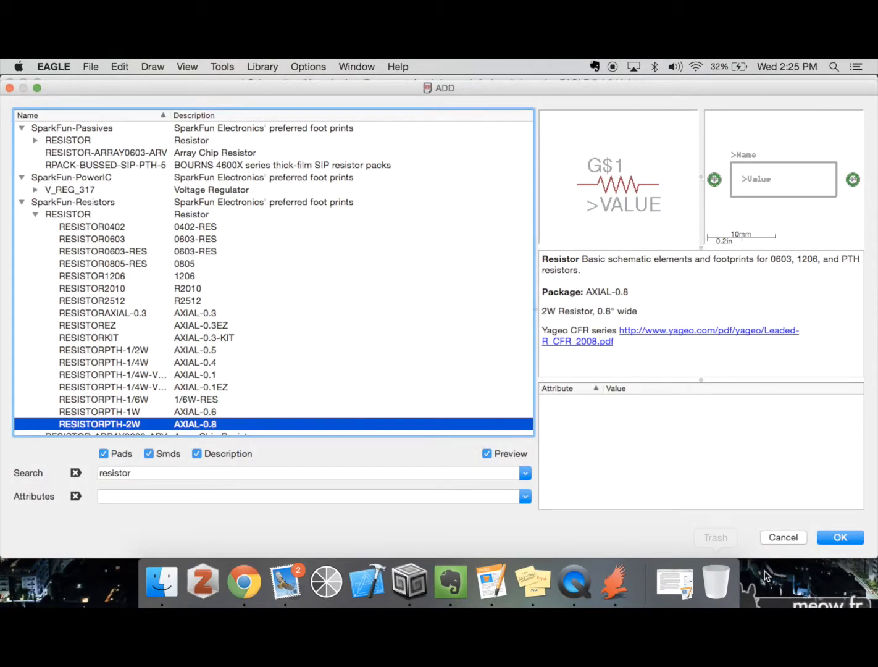
pyautogui.click(783, 537)
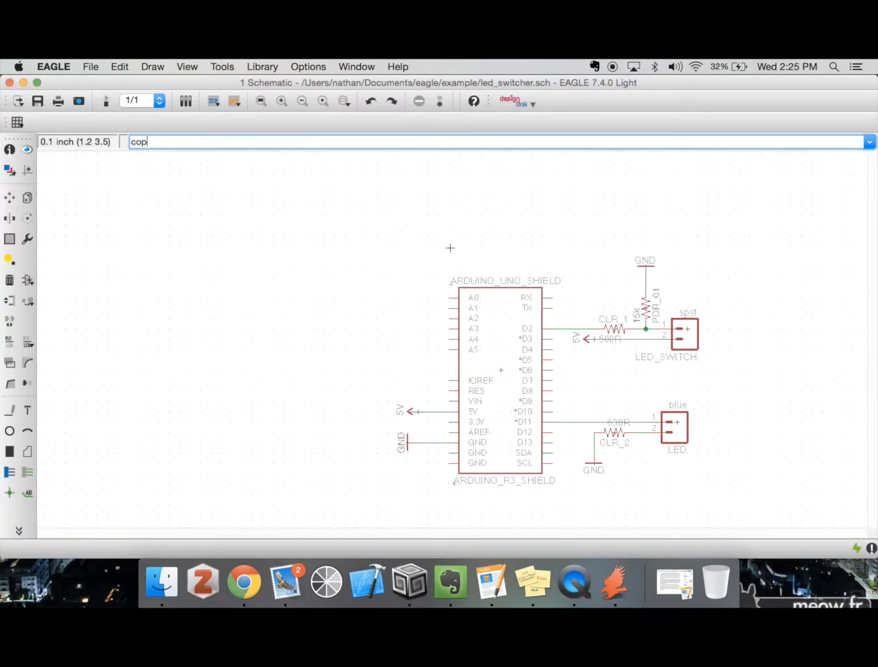
# Copy the LED connector and place the duplicate above it to the right, below the LED_SWITCH connector
pyautogui.write('copy')
pyautogui.press('Return')
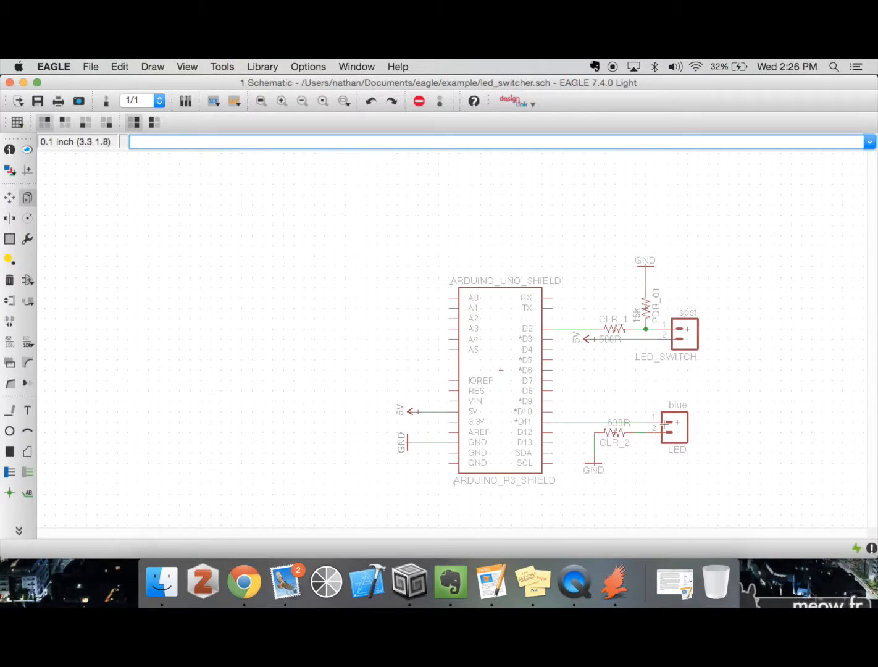
pyautogui.click(669, 421)
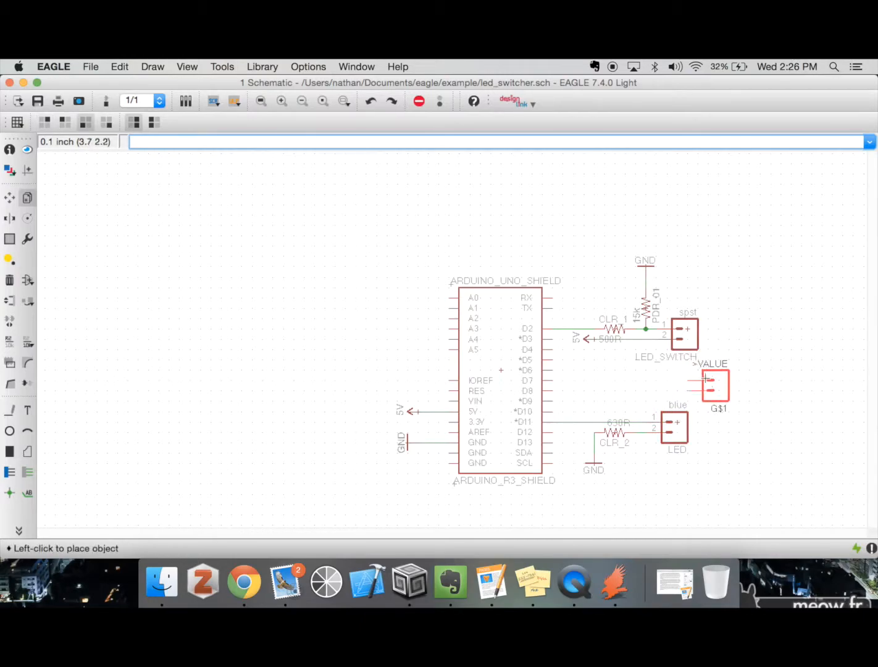
pyautogui.click(708, 383)
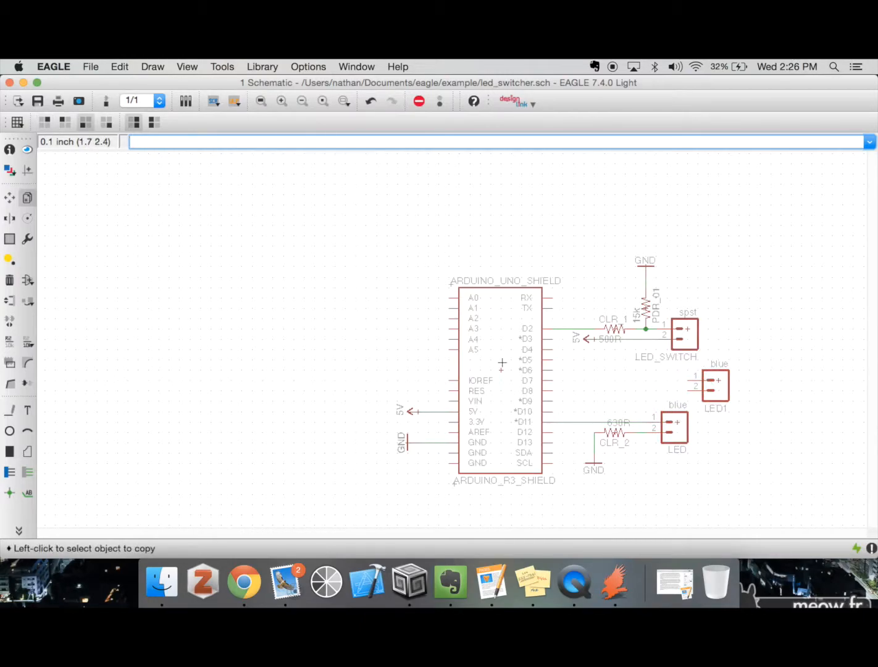
# Draw a net from pin 1 of LED1 to the Arduino's D7 pin and a short net leftwards from its pin 2
pyautogui.write('net')
pyautogui.press('Return')
pyautogui.click(692, 381)
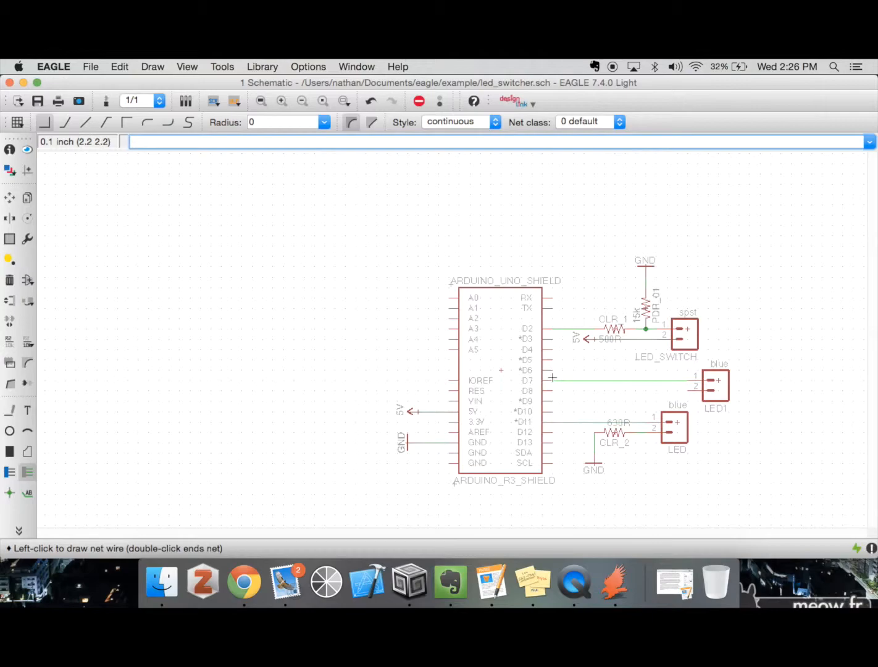
pyautogui.click(551, 377)
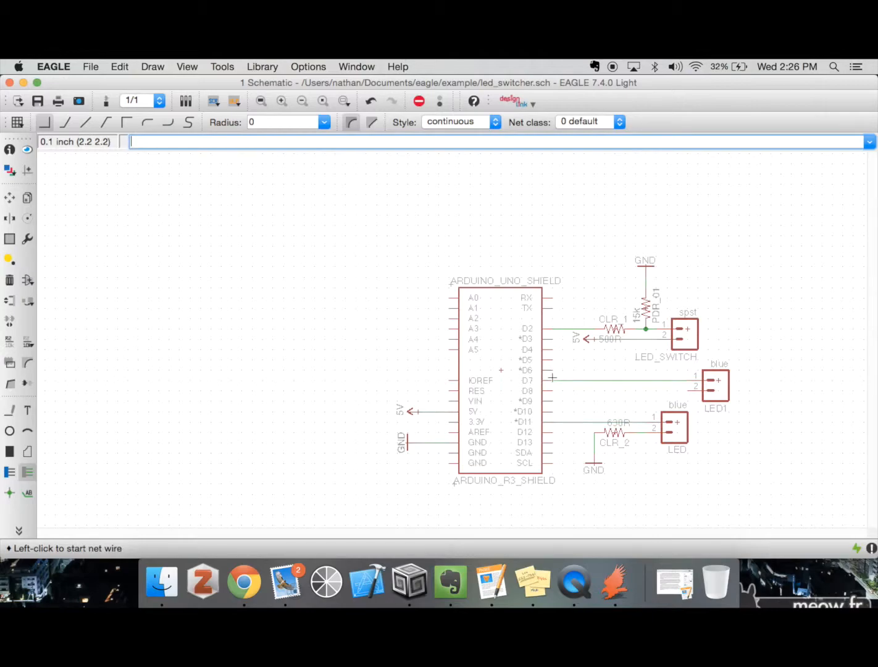
pyautogui.click(691, 391)
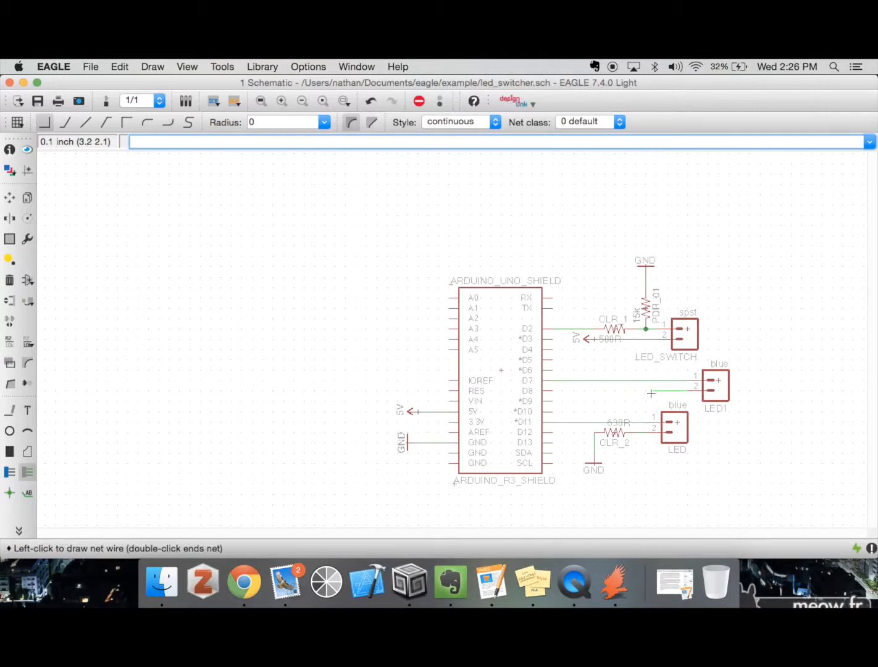
pyautogui.doubleClick(645, 390)
# Copy the 630R resistor CLR_2 and place the duplicate at the free end of LED1's pin 2 net
pyautogui.write('copy')
pyautogui.press('Return')
pyautogui.click(614, 432)
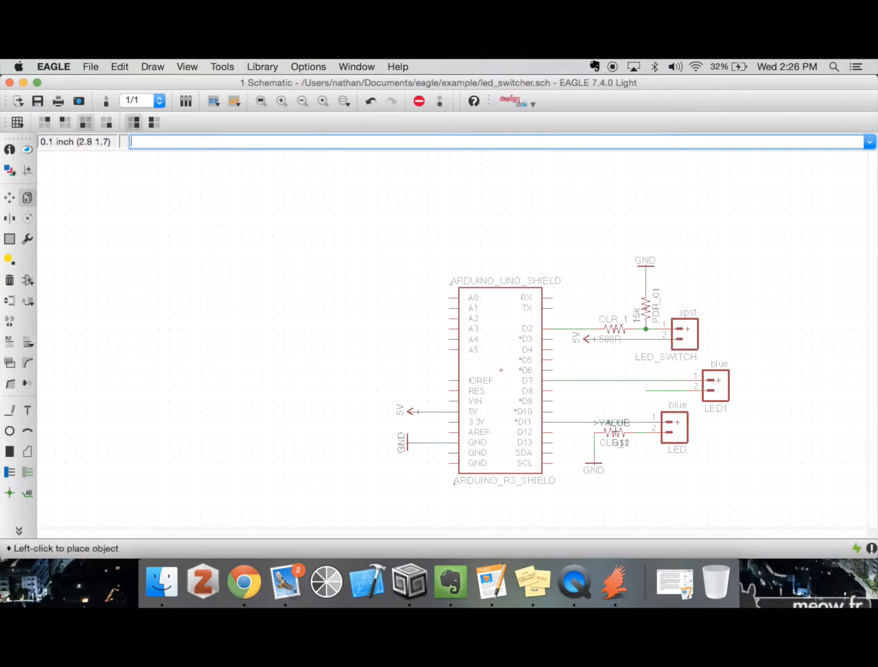
pyautogui.click(620, 391)
# Draw a short net leftwards from the free left pin of resistor CLR_3
pyautogui.write('net')
pyautogui.press('Return')
pyautogui.click(605, 390)
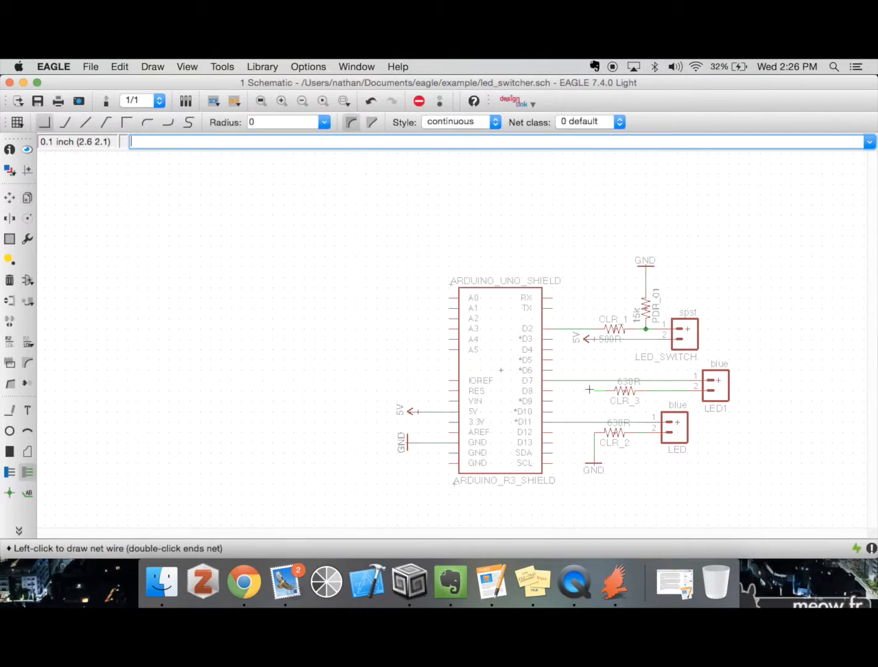
pyautogui.doubleClick(591, 390)
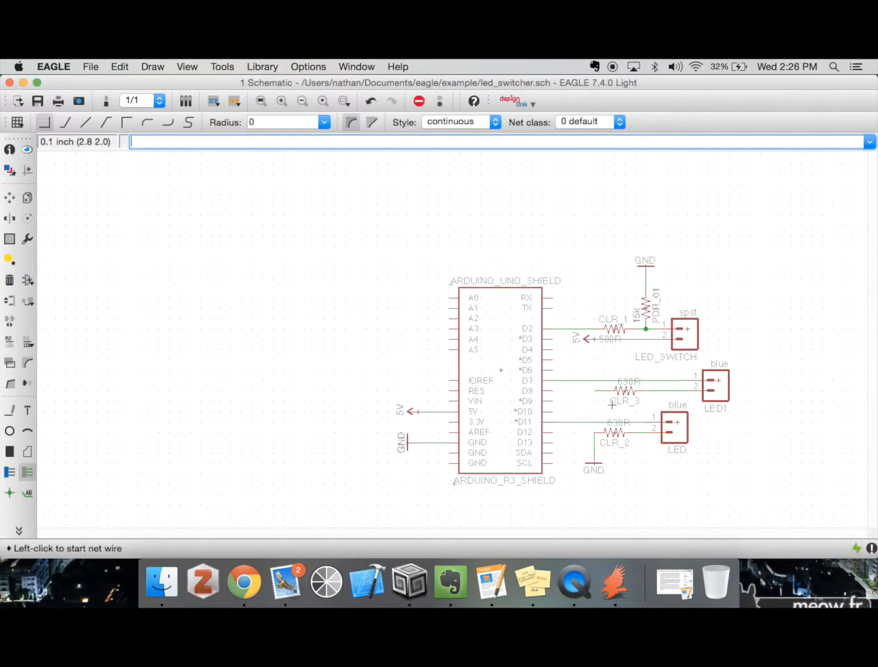
# Copy the GND symbol below CLR_2, place it turned sideways at the end of CLR_3's net, and accept renaming the net segment to GND
pyautogui.write('copy')
pyautogui.press('Return')
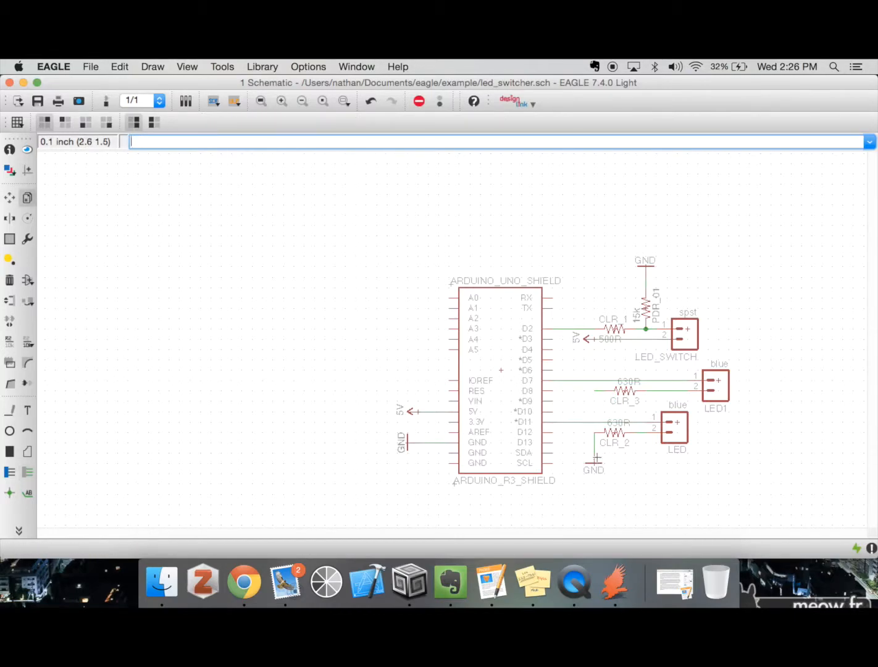
pyautogui.click(593, 462)
pyautogui.rightClick(583, 389)
pyautogui.rightClick(583, 389)
pyautogui.rightClick(582, 386)
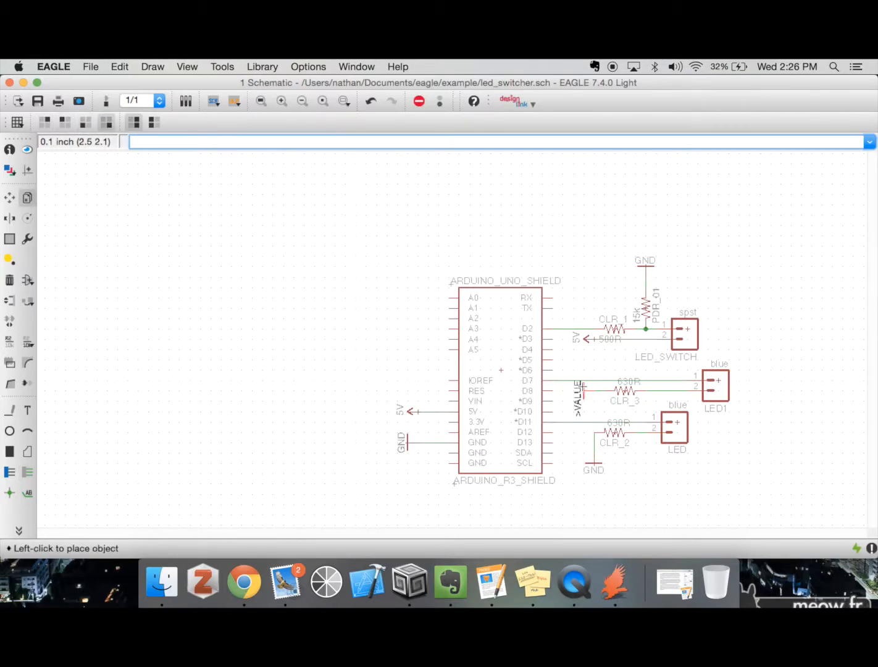
pyautogui.click(583, 389)
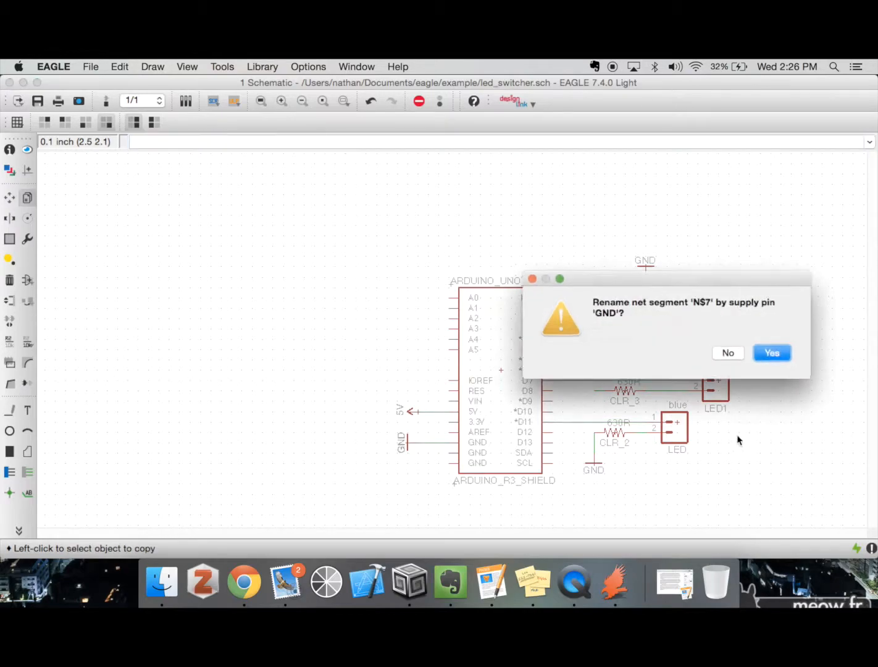
pyautogui.click(777, 354)
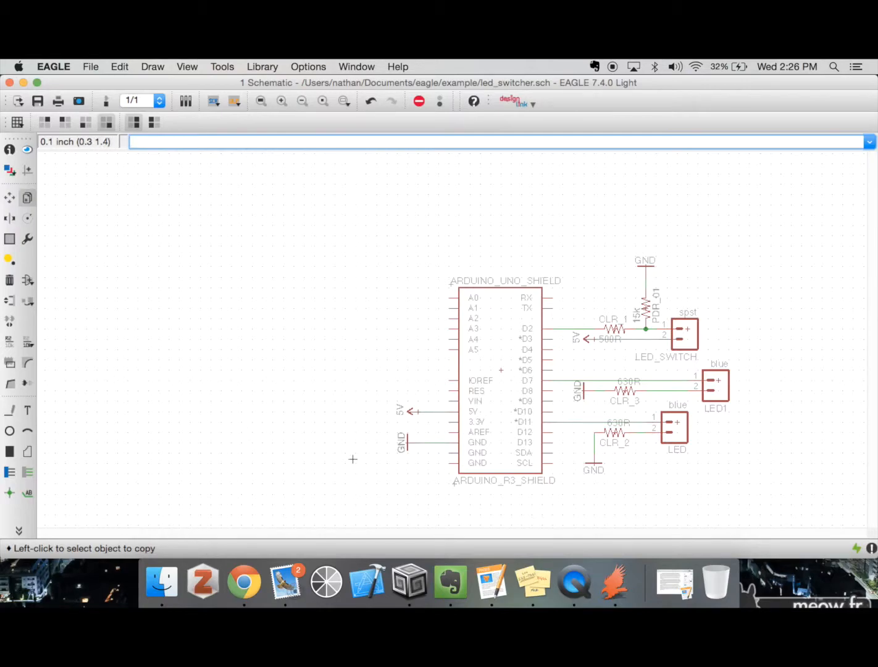
# Delete the nets connecting Arduino pins D7 and D11 to the two LED connectors
pyautogui.write('del')
pyautogui.press('Return')
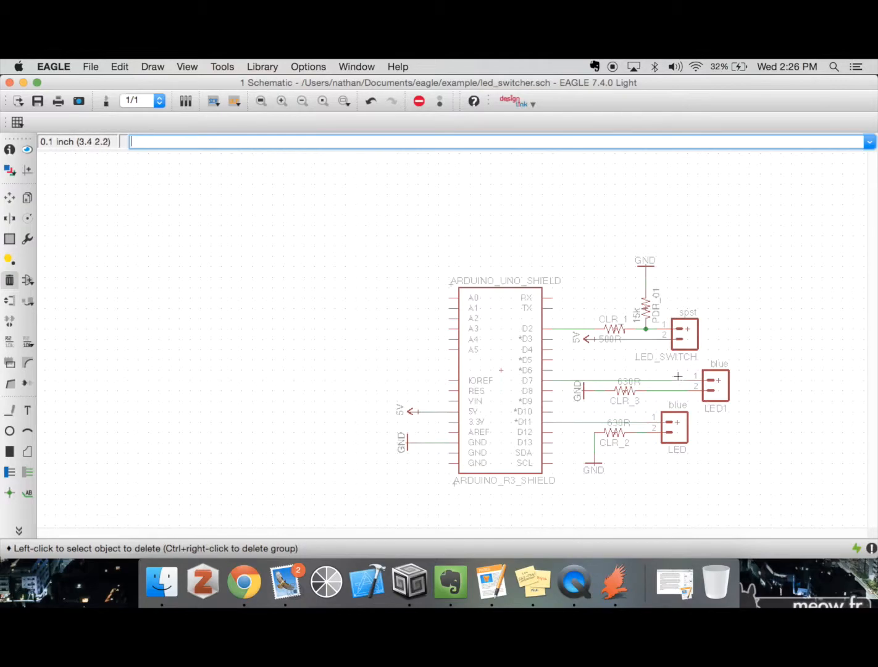
pyautogui.click(573, 422)
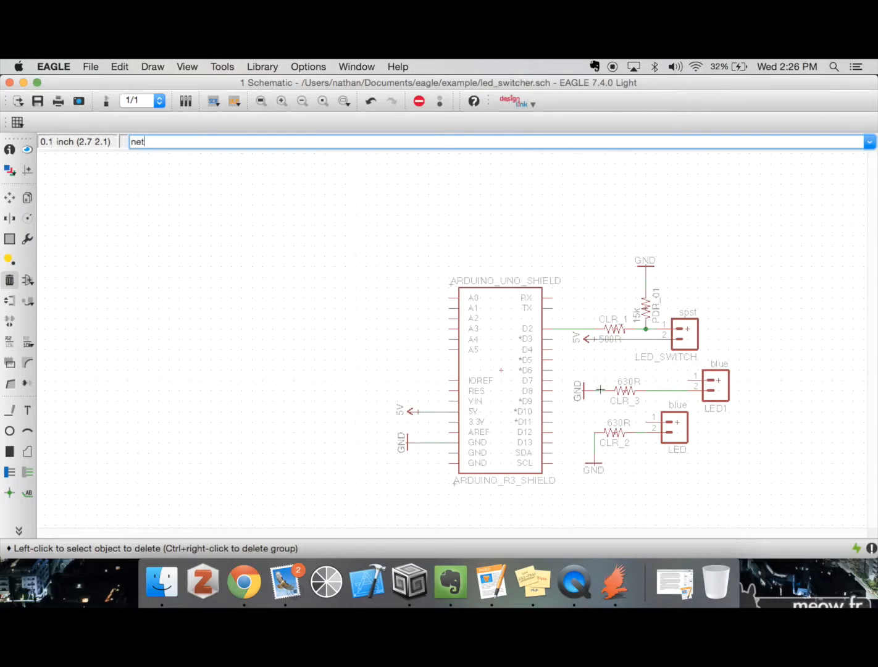
# Draw short net stubs about 0.1 inch long to the right from Arduino pins D7 and D11
pyautogui.press('Return')
pyautogui.click(553, 379)
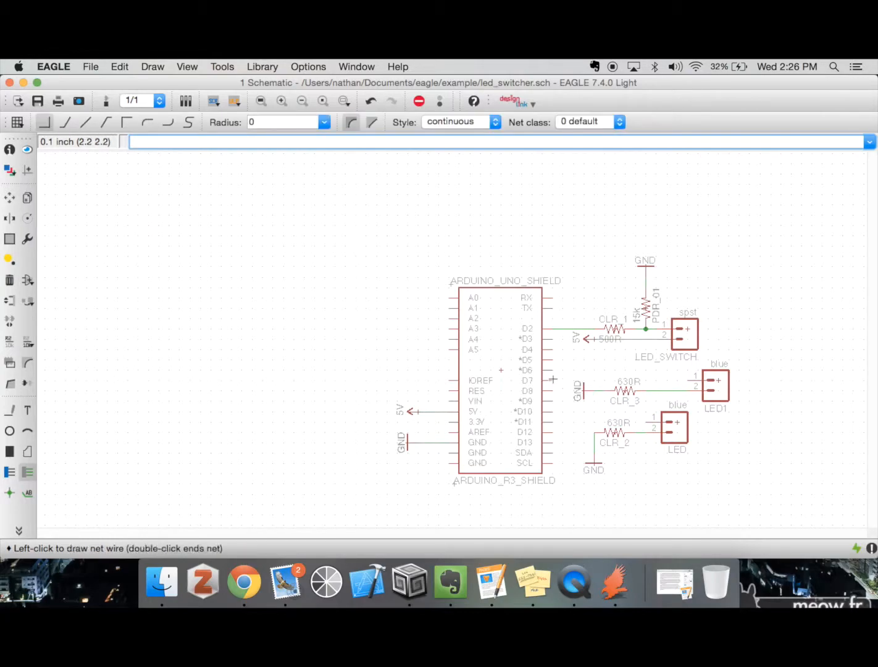
pyautogui.click(563, 379)
pyautogui.press('Escape')
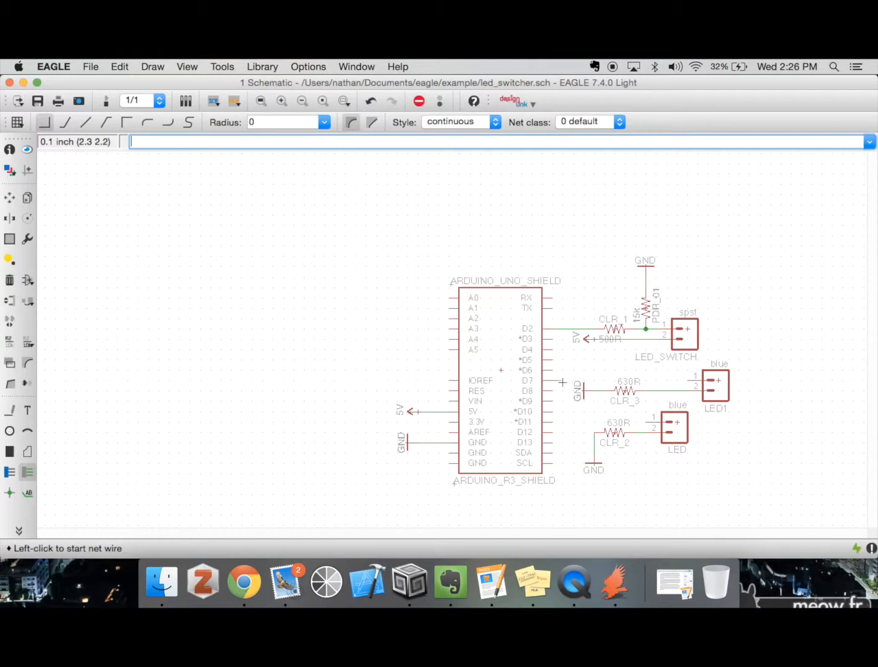
pyautogui.click(552, 421)
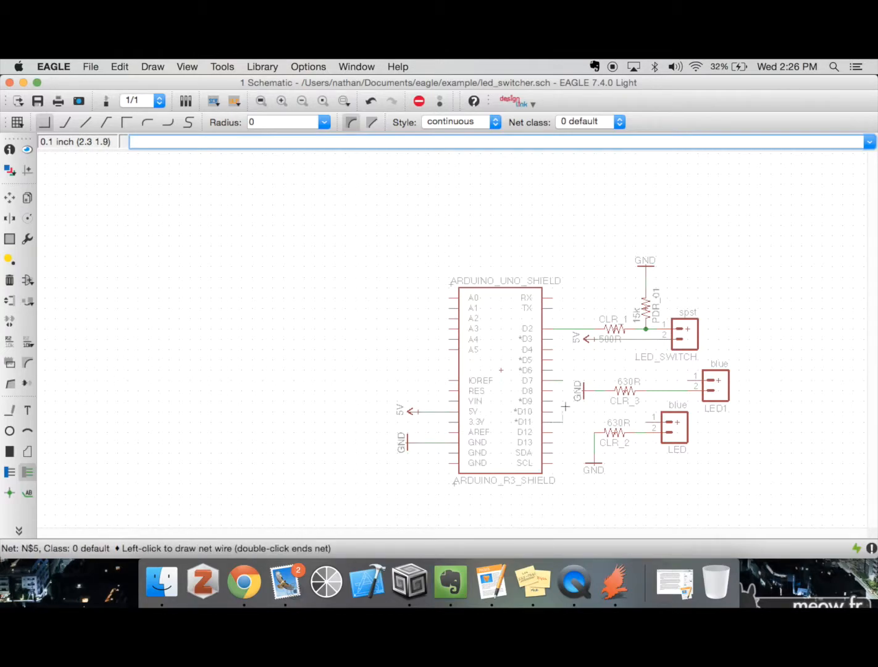
pyautogui.doubleClick(561, 421)
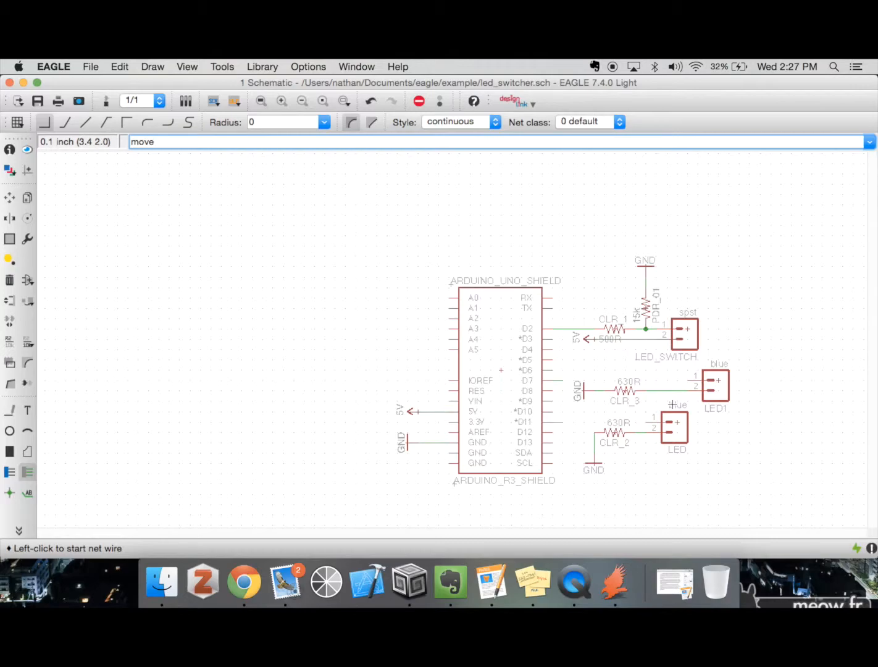
# Group both LED circuits with their resistors and GND symbols and move the group about 0.7 inch to the right
pyautogui.press('Return')
pyautogui.press('Return')
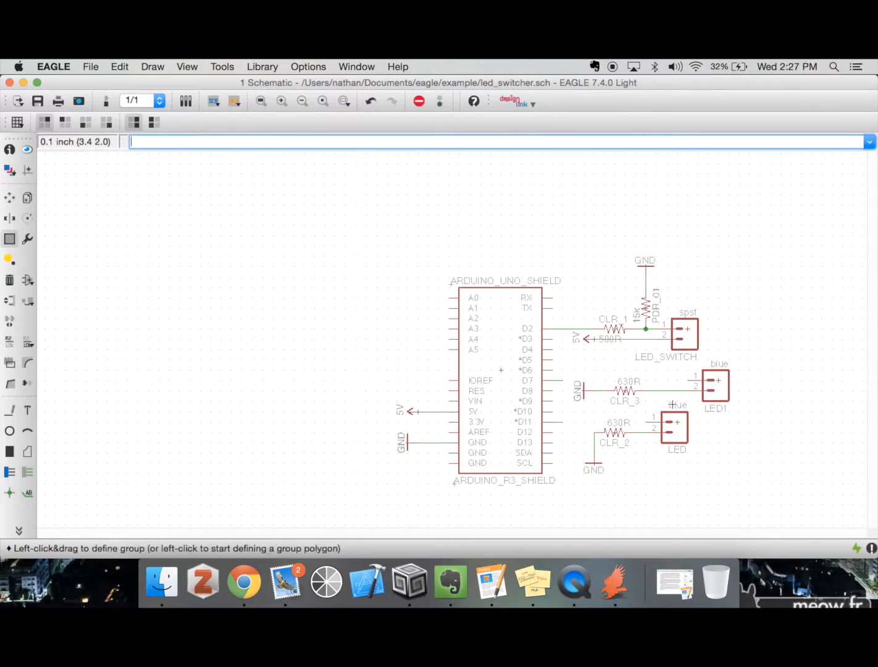
pyautogui.moveTo(578, 365); pyautogui.dragTo(750, 485)
pyautogui.press('F7')
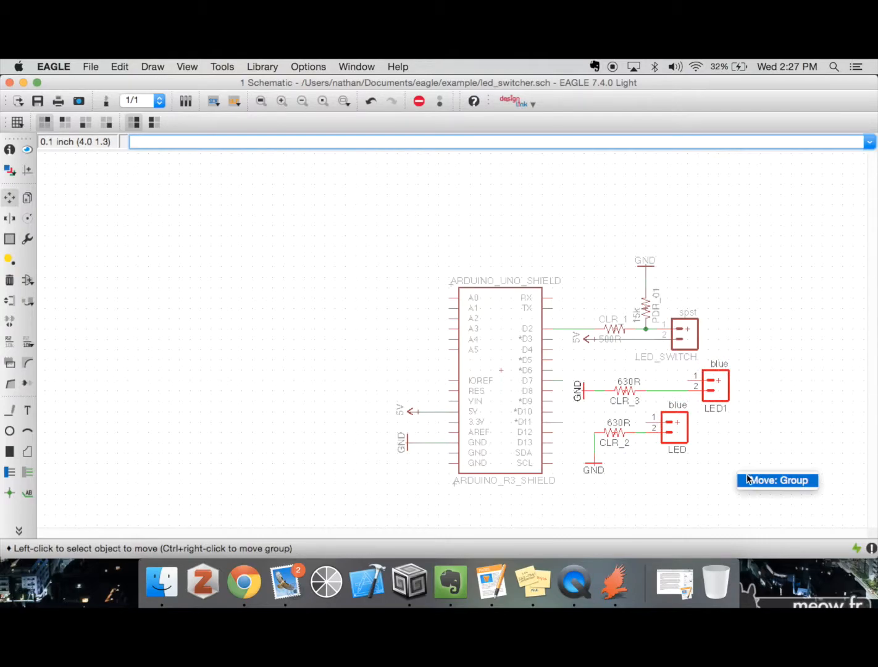
pyautogui.keyDown('ctrl'); pyautogui.rightClick(737, 471); pyautogui.keyUp('ctrl')
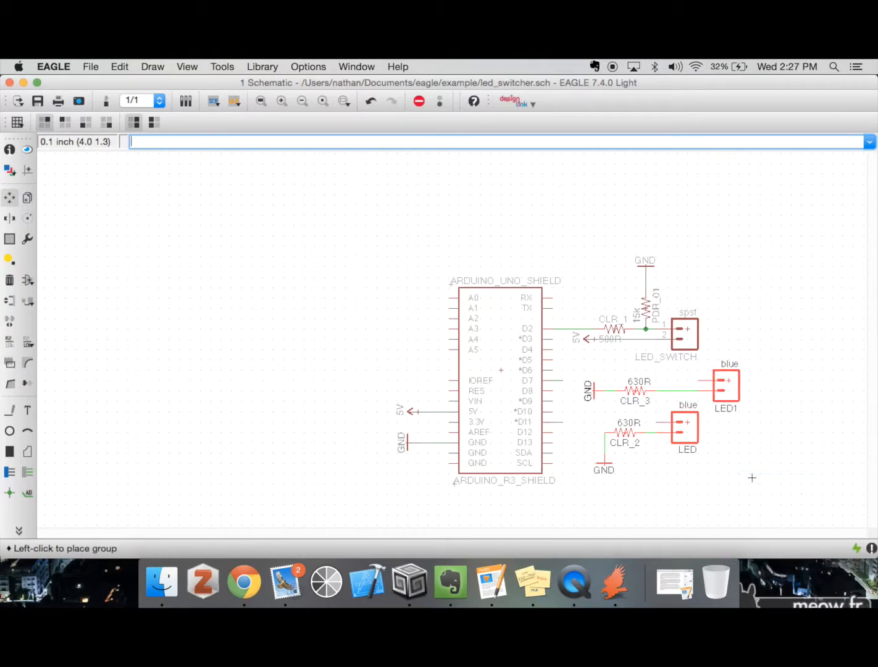
pyautogui.click(806, 475)
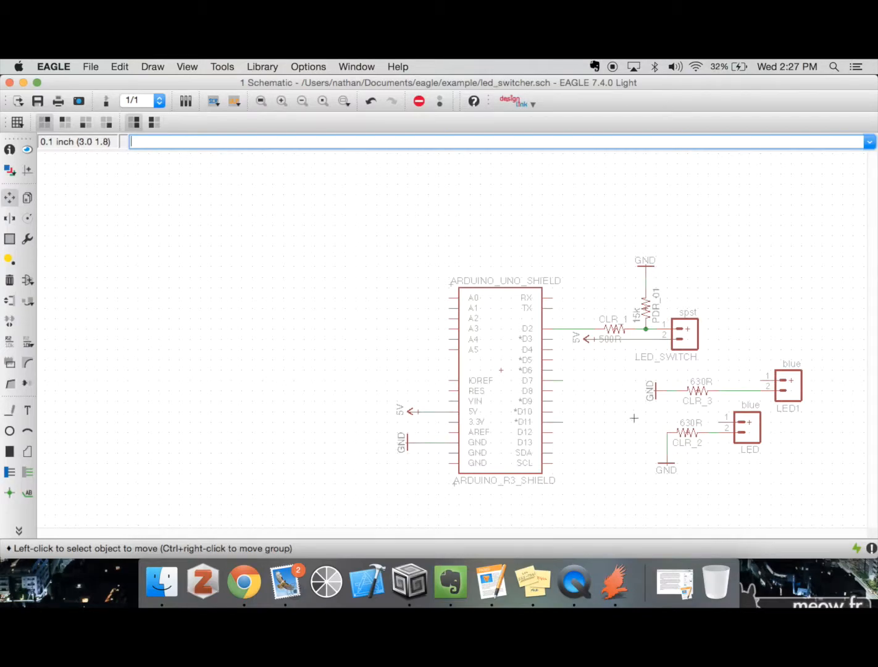
# Draw short net stubs about 0.1 inch long leftwards from pin 1 of connectors LED1 and LED
pyautogui.write('net')
pyautogui.press('Return')
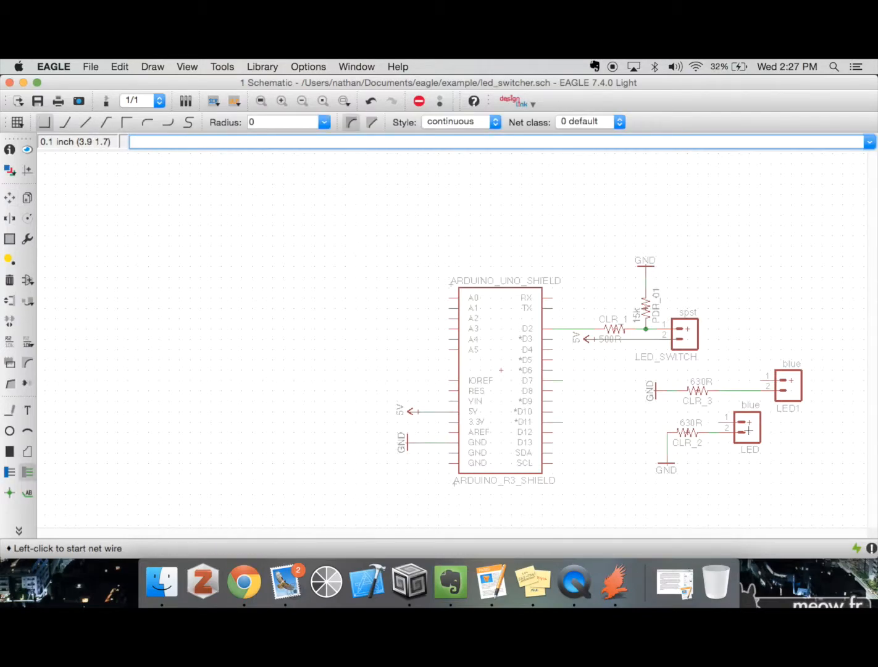
pyautogui.click(762, 382)
pyautogui.doubleClick(747, 390)
pyautogui.click(717, 422)
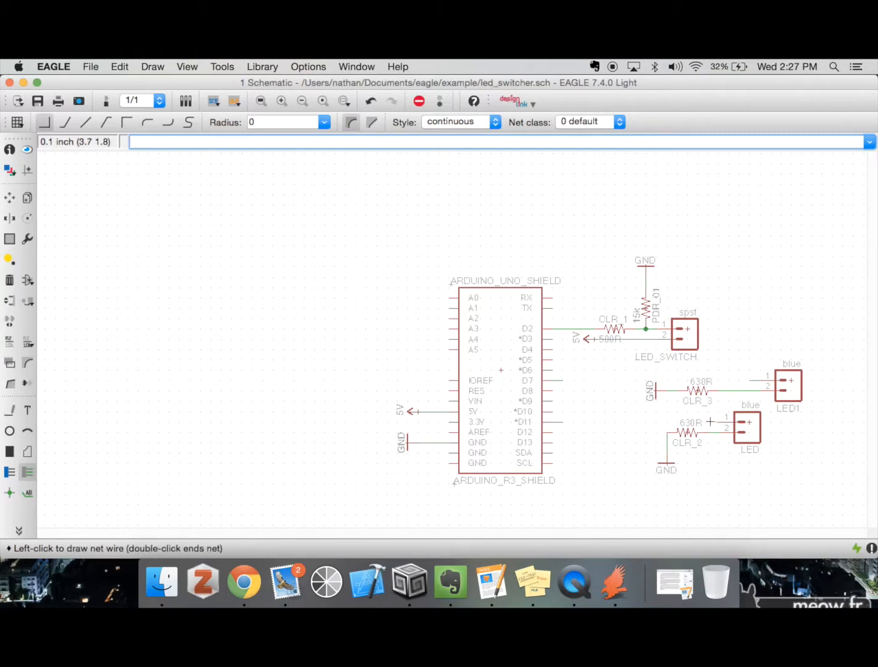
pyautogui.doubleClick(709, 423)
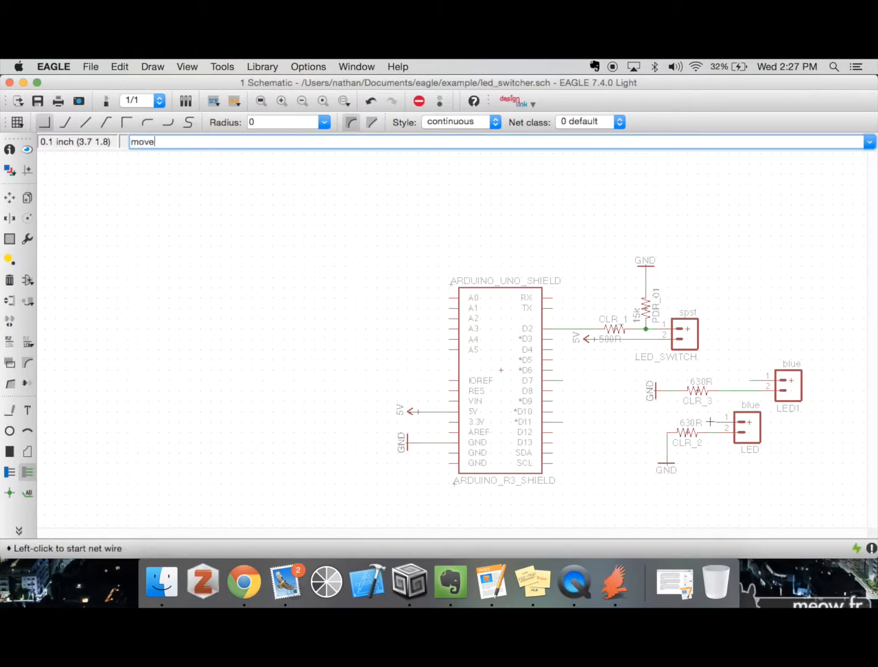
# Move resistor CLR_3 and its GND symbol each about 0.1 inch to the right
pyautogui.write('move')
pyautogui.press('Return')
pyautogui.click(694, 392)
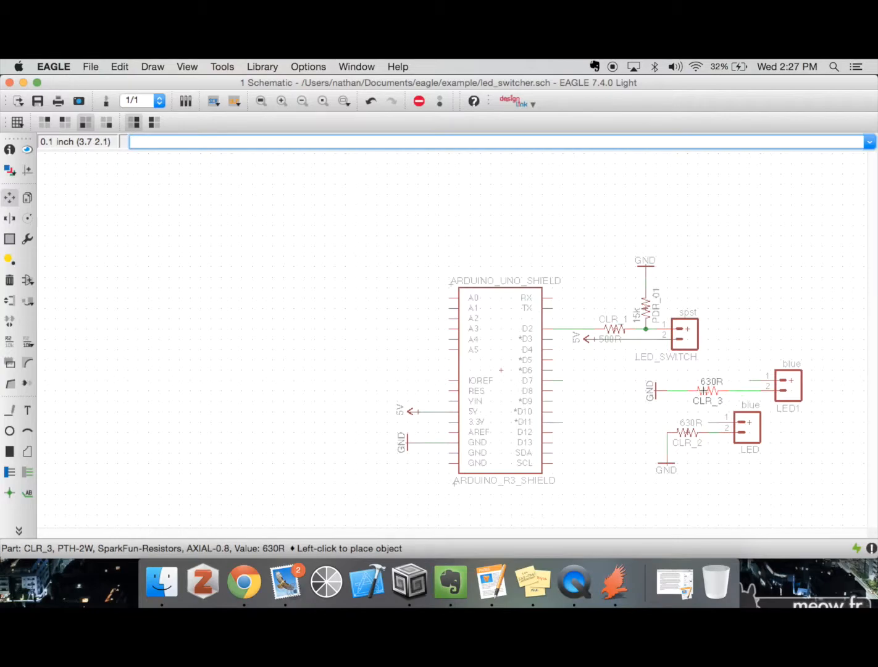
pyautogui.click(708, 391)
pyautogui.click(656, 391)
pyautogui.click(677, 391)
pyautogui.click(676, 391)
pyautogui.click(665, 391)
# Turn the GND symbol below CLR_2 sideways and place it left of the resistor, in line with its left pin
pyautogui.click(667, 460)
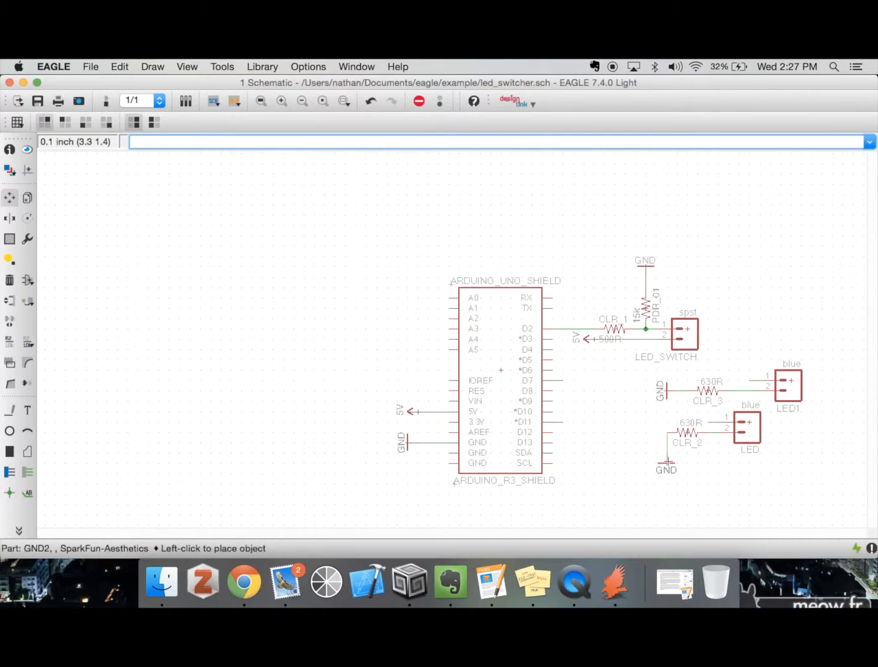
pyautogui.rightClick(655, 439)
pyautogui.rightClick(653, 437)
pyautogui.rightClick(652, 435)
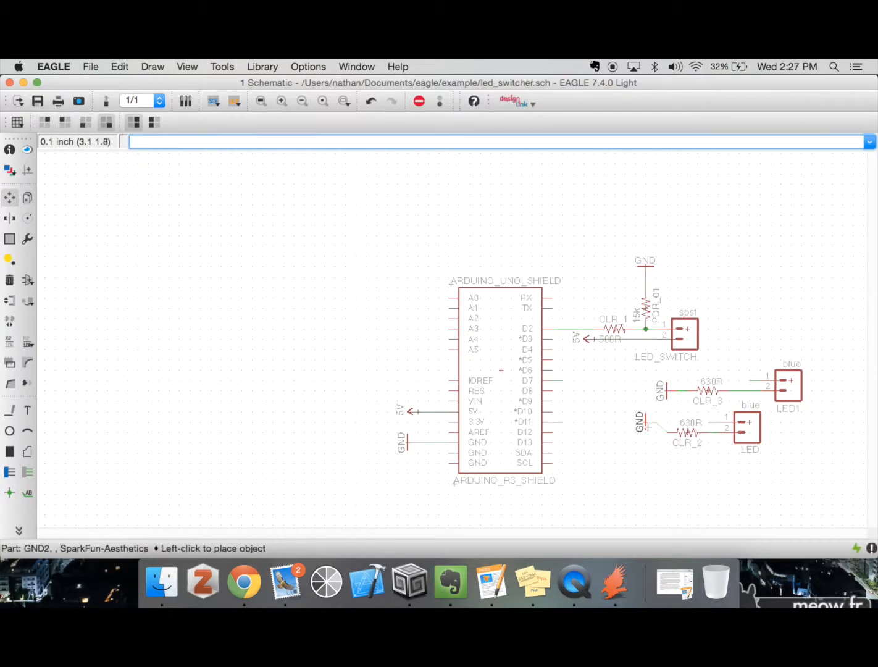
pyautogui.click(647, 431)
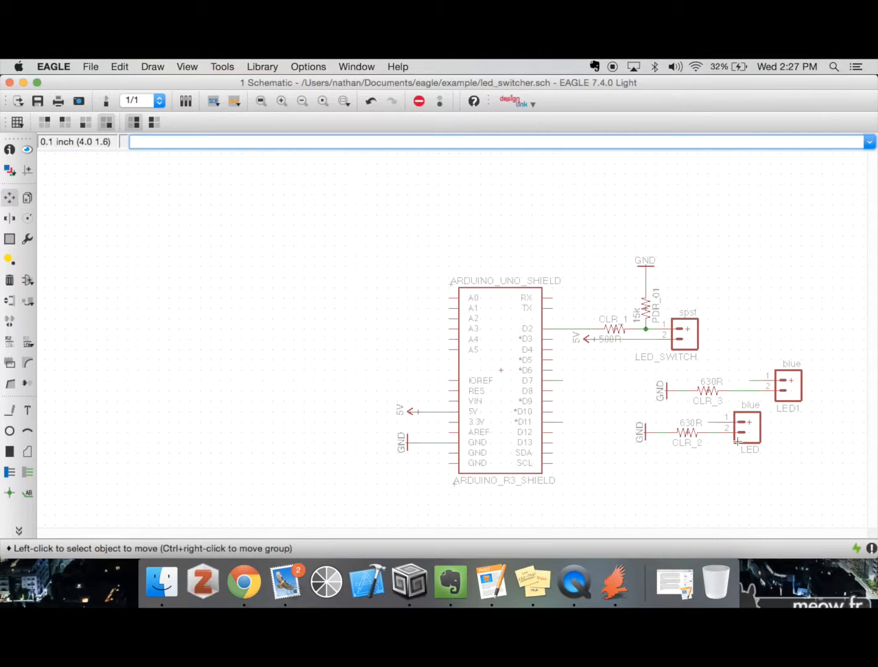
# Start a net label on Arduino pin D11's stub and switch it to the cross-reference (flag) style
pyautogui.click(28, 492)
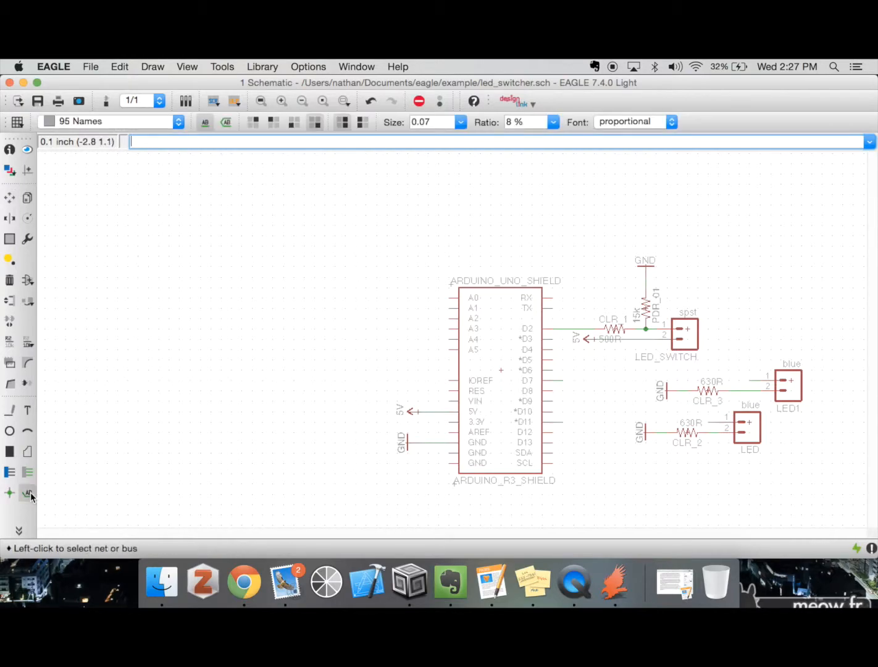
pyautogui.click(561, 422)
pyautogui.rightClick(563, 423)
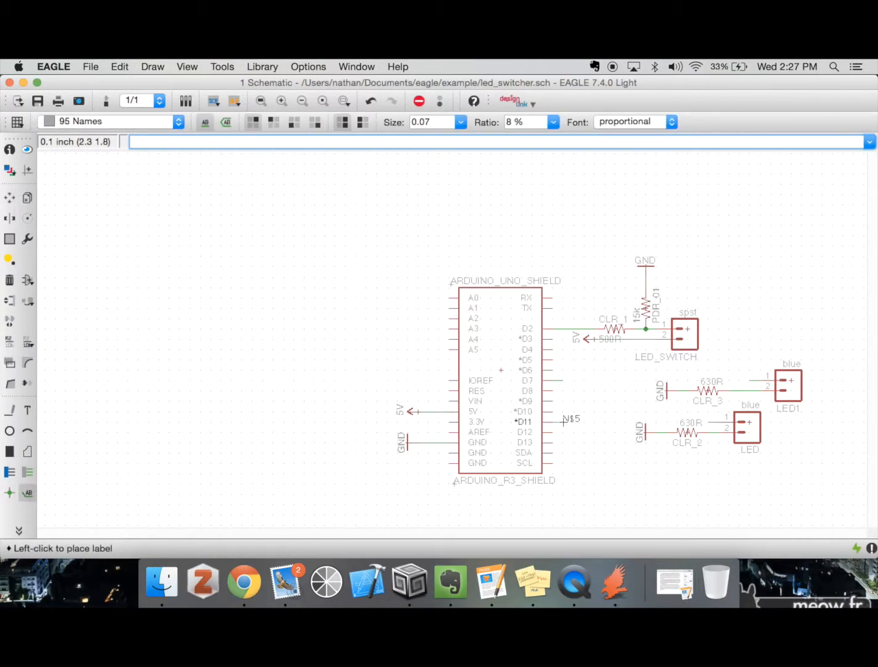
pyautogui.rightClick(561, 423)
pyautogui.rightClick(563, 422)
pyautogui.rightClick(563, 422)
pyautogui.rightClick(562, 422)
pyautogui.click(226, 122)
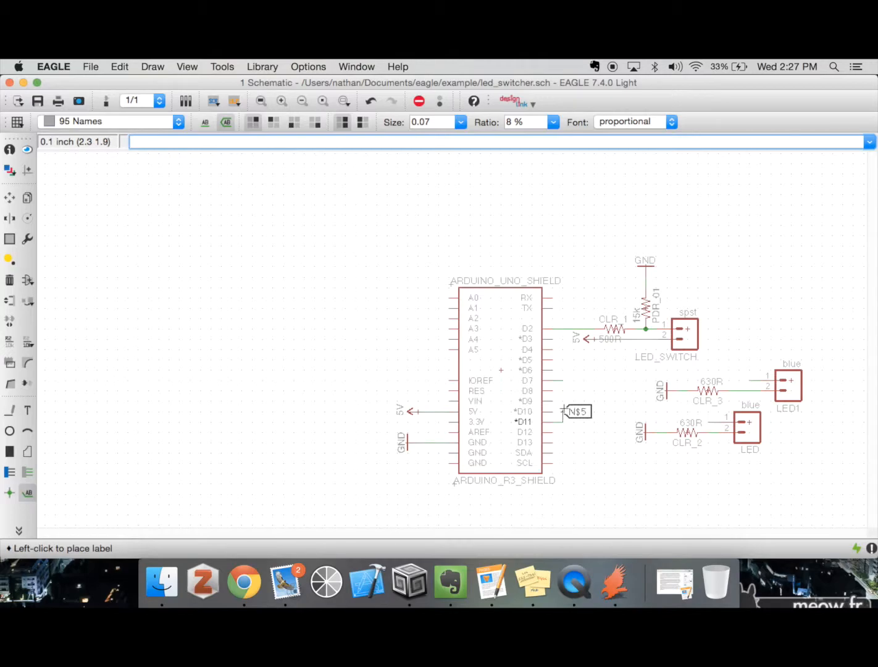
# Set the label's text size to 0.04 and place it at the free end of D11's net stub
pyautogui.click(435, 121)
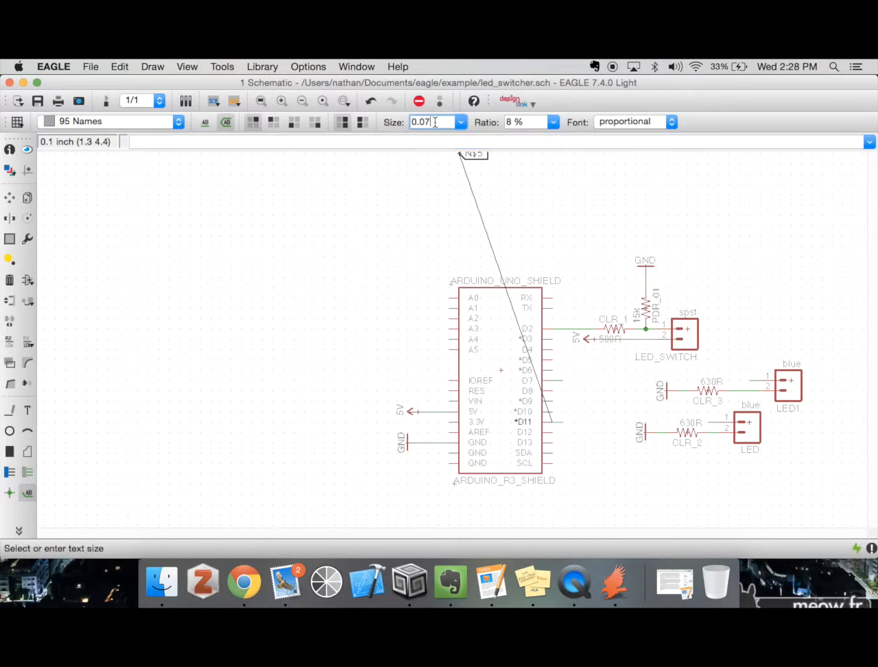
pyautogui.write('5')
pyautogui.press('Return')
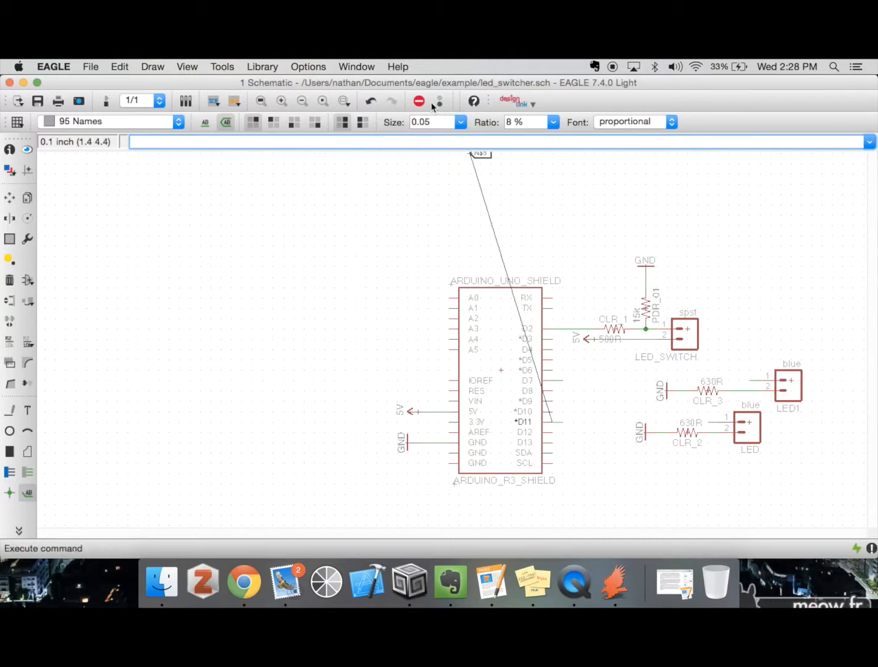
pyautogui.click(432, 121)
pyautogui.press('BackSpace')
pyautogui.write('4')
pyautogui.press('Return')
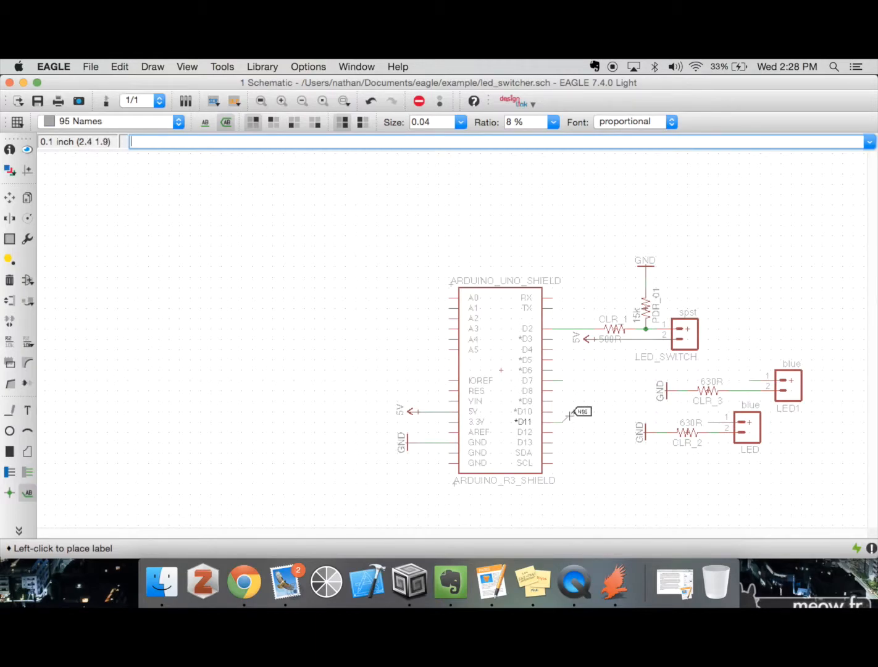
pyautogui.click(565, 420)
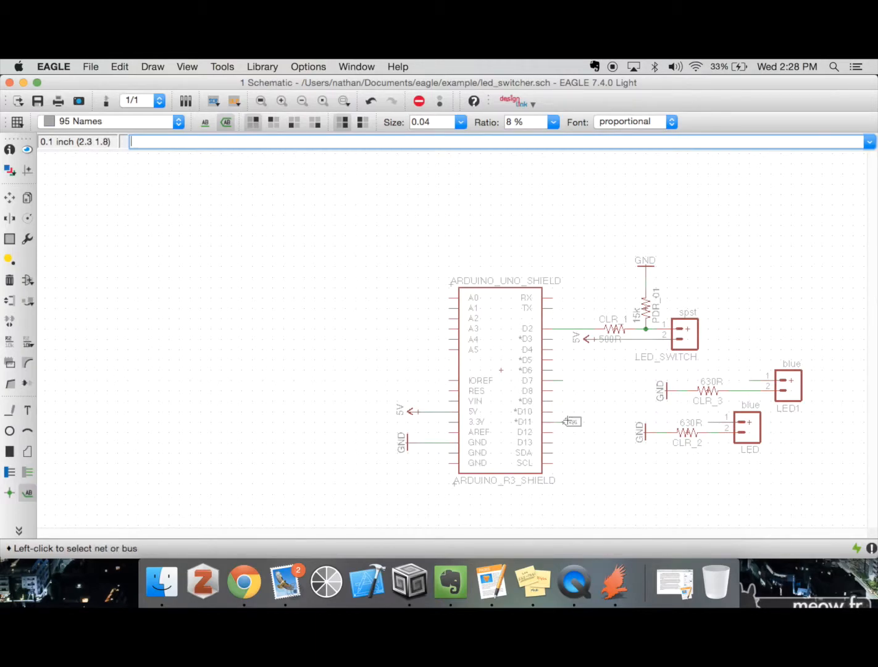
# Place cross-reference labels on the stubs of D7, LED1 pin 1 and LED pin 1, turning the two connector labels to extend leftwards
pyautogui.click(561, 380)
pyautogui.click(562, 380)
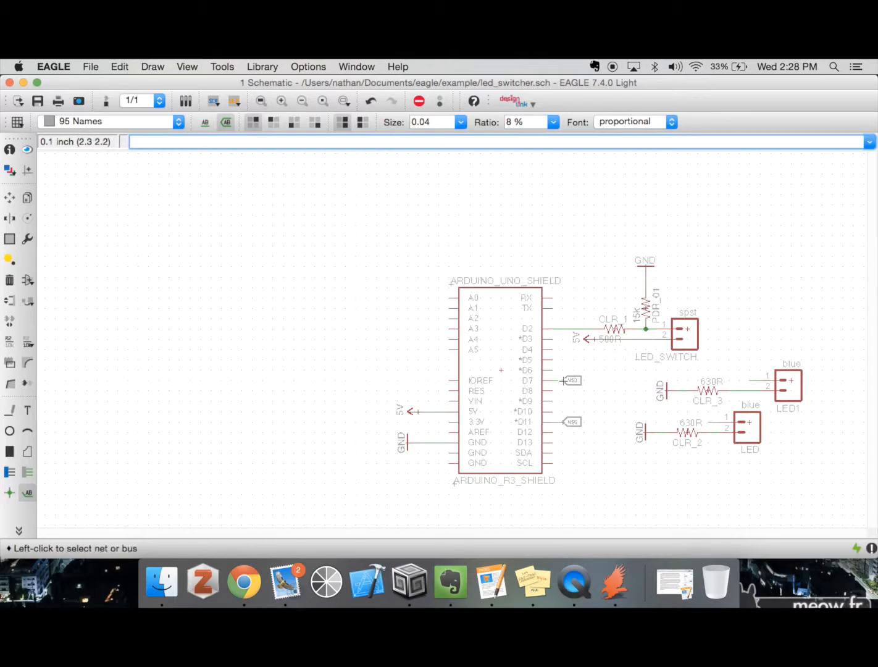
pyautogui.click(747, 380)
pyautogui.rightClick(748, 379)
pyautogui.rightClick(741, 379)
pyautogui.click(748, 380)
pyautogui.click(709, 422)
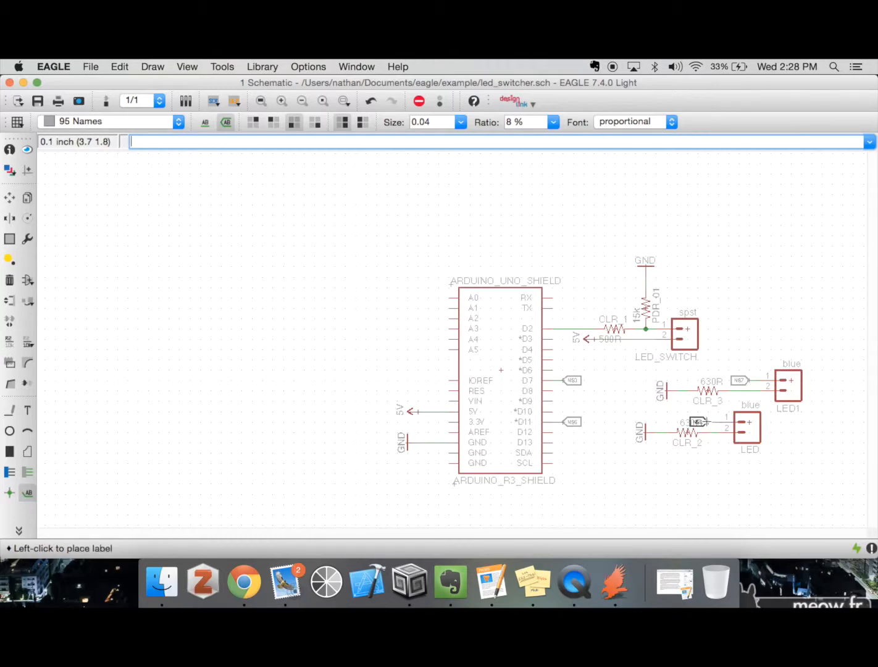
pyautogui.click(708, 422)
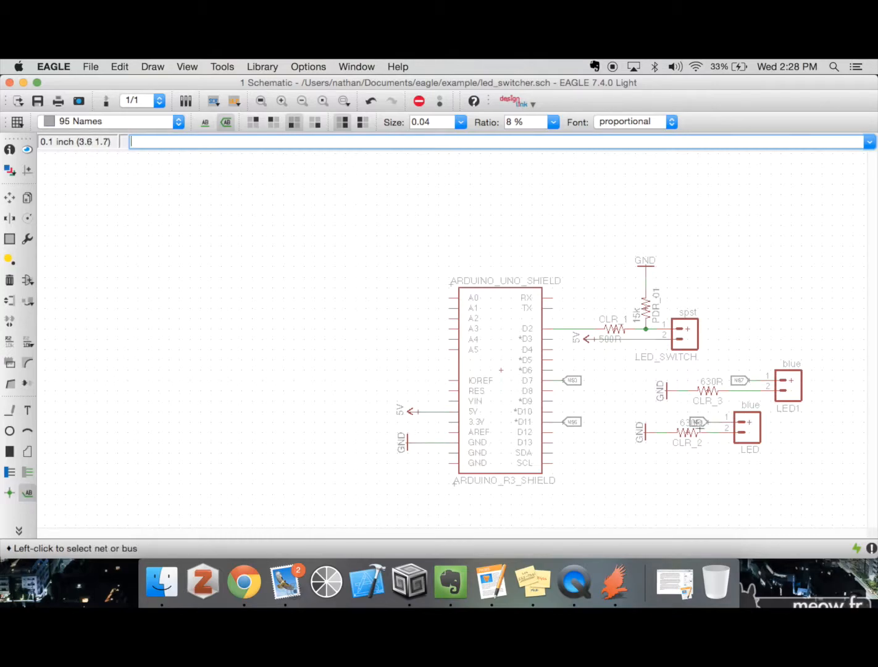
# Move connector LED directly below LED1 and shift resistor CLR_2 in line with the connector's pin 2
pyautogui.write('mov')
pyautogui.press('Return')
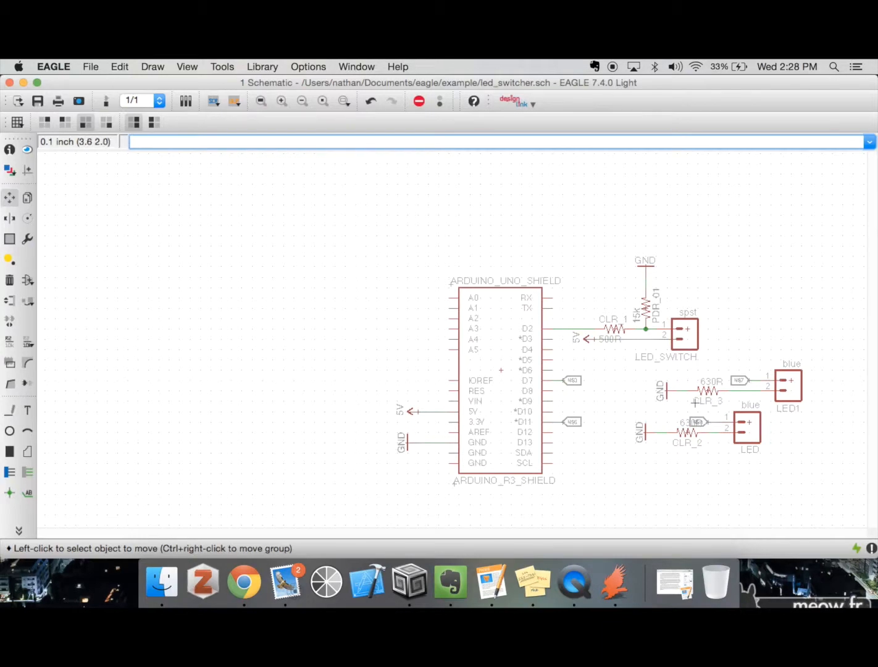
pyautogui.click(747, 428)
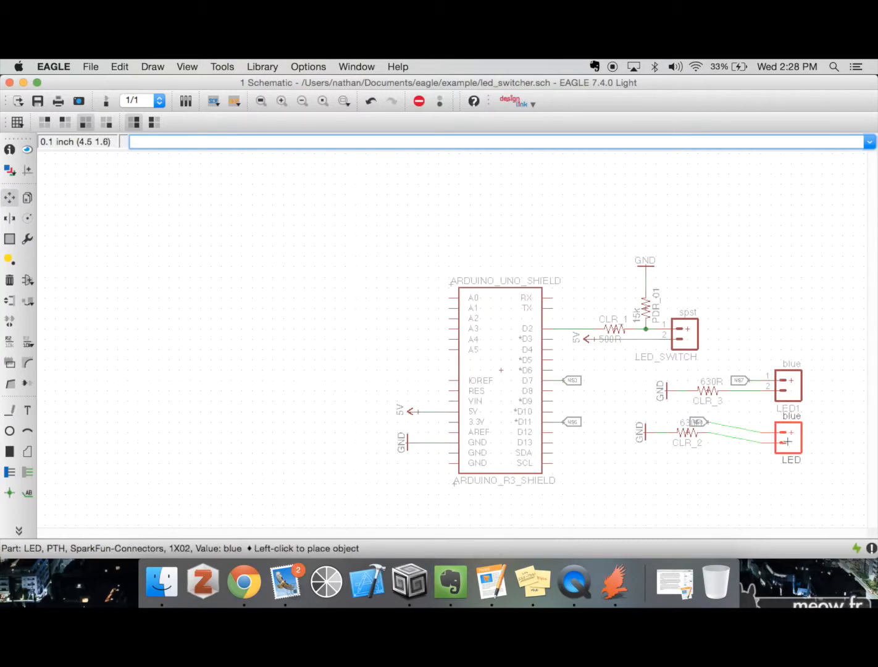
pyautogui.click(787, 441)
pyautogui.click(686, 435)
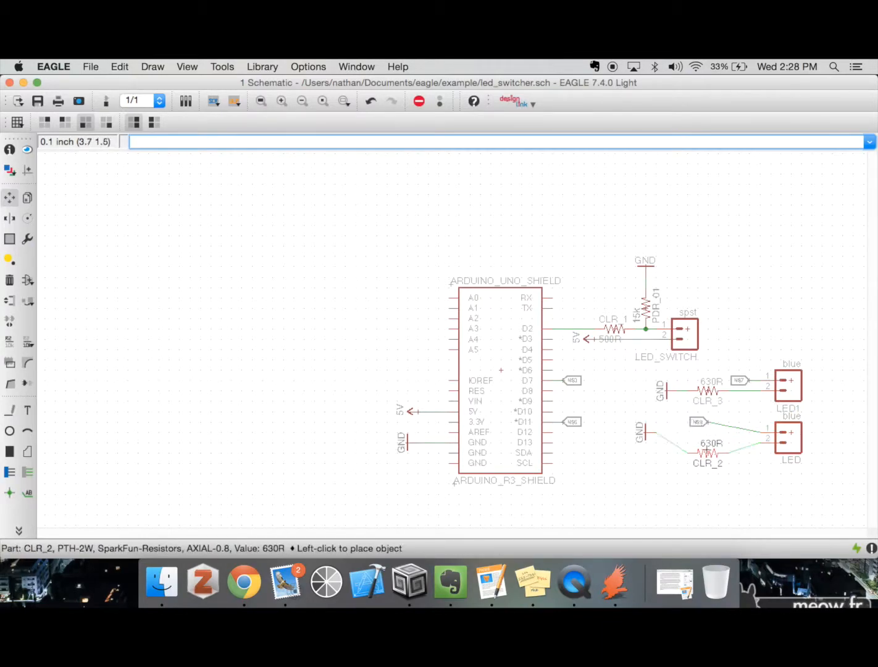
pyautogui.click(696, 442)
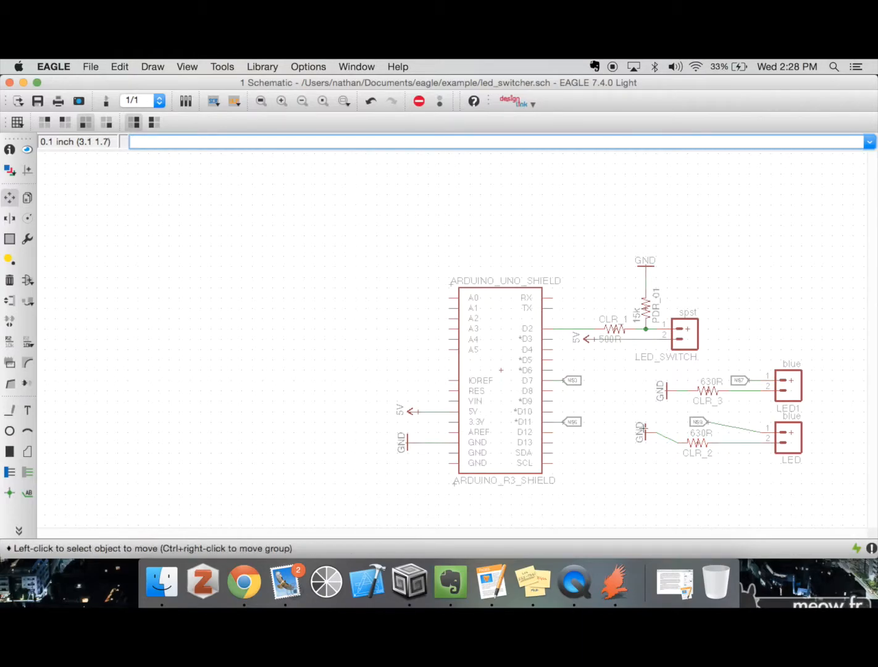
# Line up the GND symbol with CLR_2 and the net label with pin 1 of connector LED
pyautogui.click(644, 431)
pyautogui.click(653, 442)
pyautogui.click(697, 422)
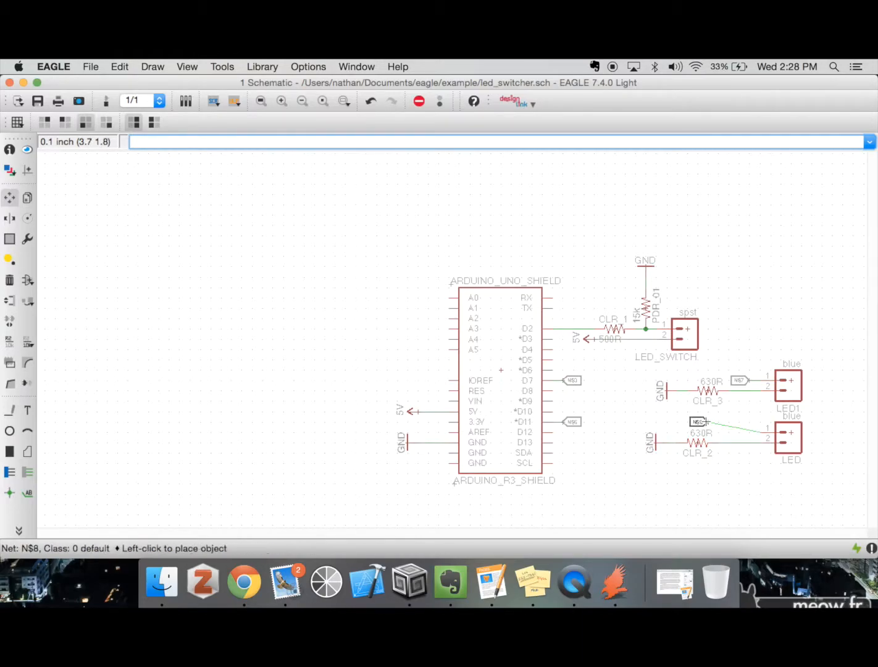
pyautogui.click(734, 431)
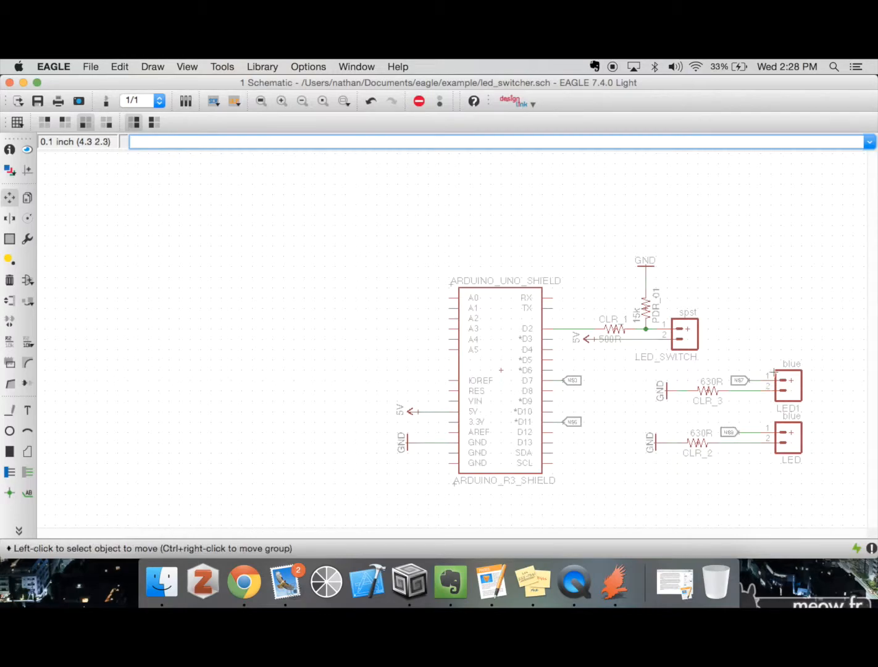
# Rename the labelled net at Arduino pin D7 to D7
pyautogui.write('name')
pyautogui.press('Return')
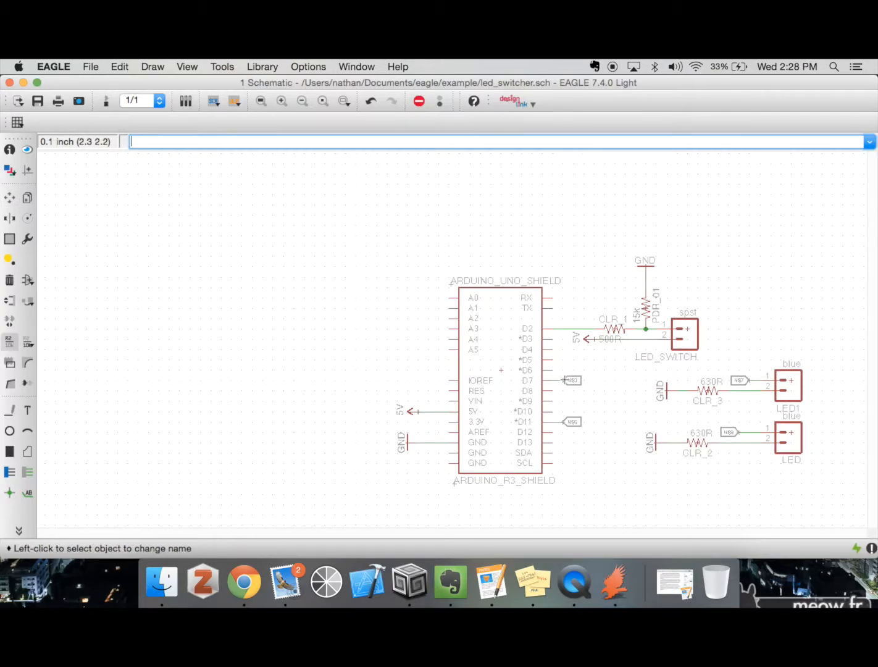
pyautogui.click(565, 380)
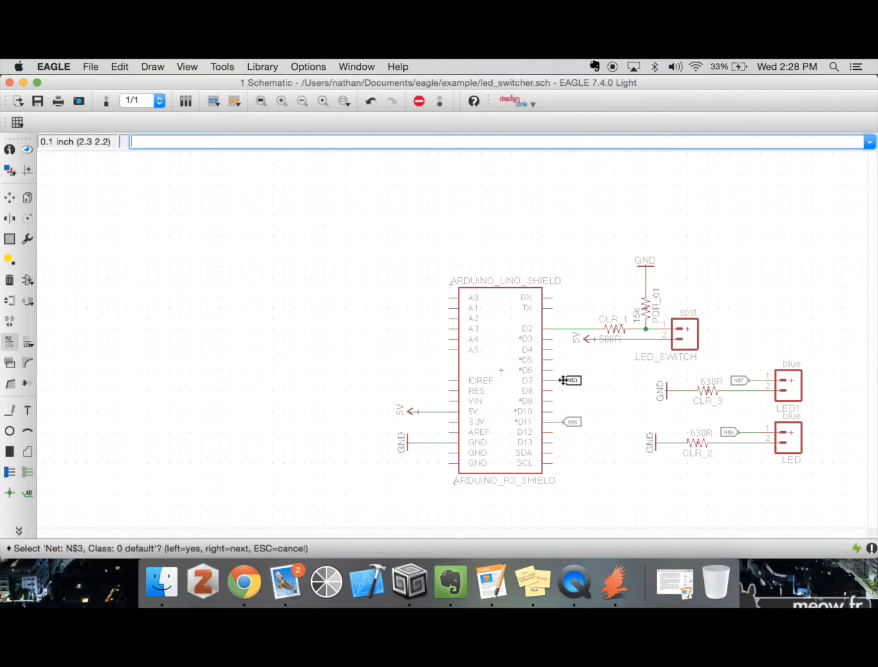
pyautogui.click(565, 379)
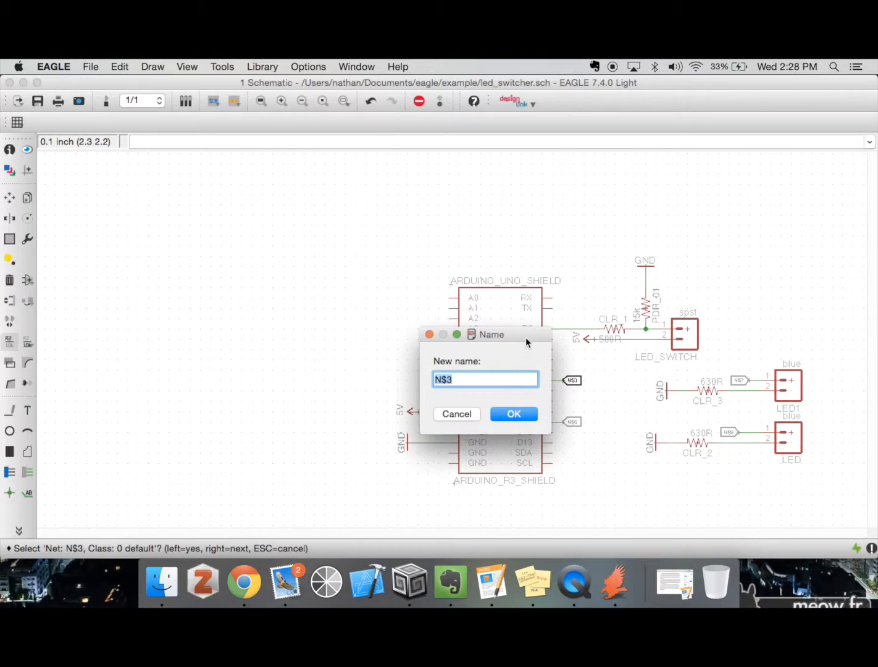
pyautogui.moveTo(525, 338); pyautogui.dragTo(469, 342)
pyautogui.write('D7')
pyautogui.press('Return')
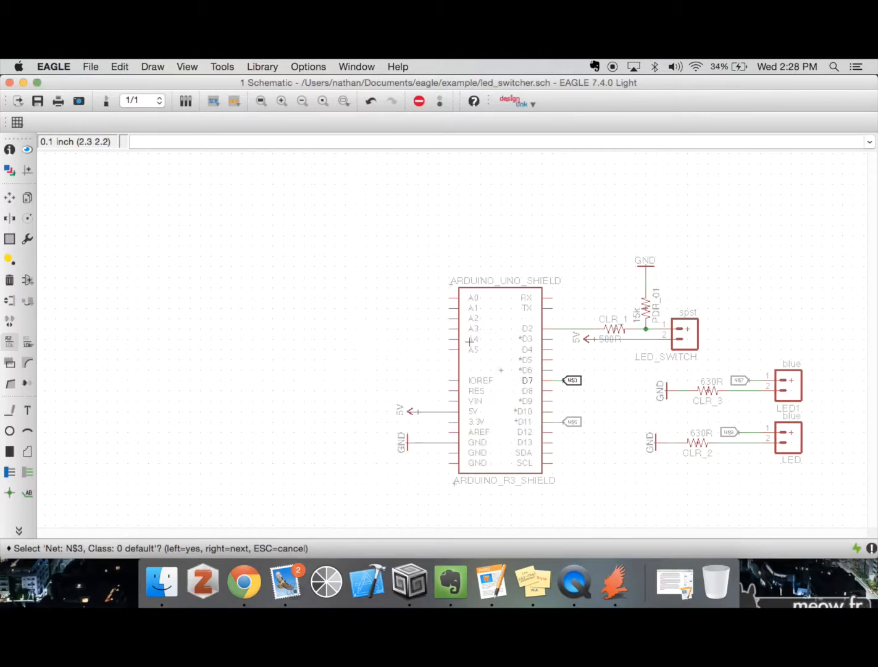
# Rename the labelled net at Arduino pin D11 to D11
pyautogui.click(281, 101)
pyautogui.scroll(-3, 379, 214)
pyautogui.hscroll(3, 379, 213)
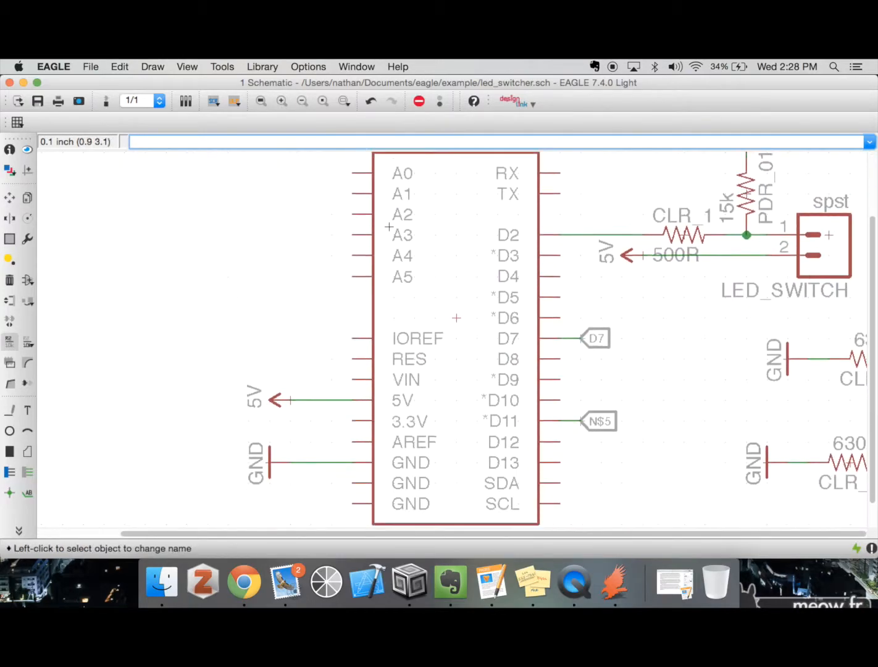
pyautogui.scroll(-2, 389, 227)
pyautogui.write('name')
pyautogui.press('Return')
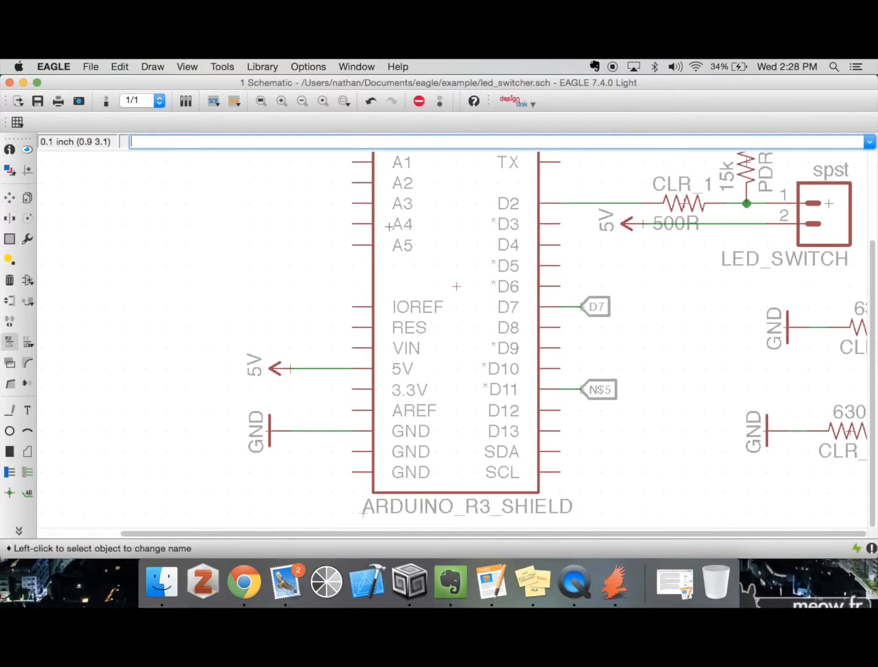
pyautogui.click(585, 391)
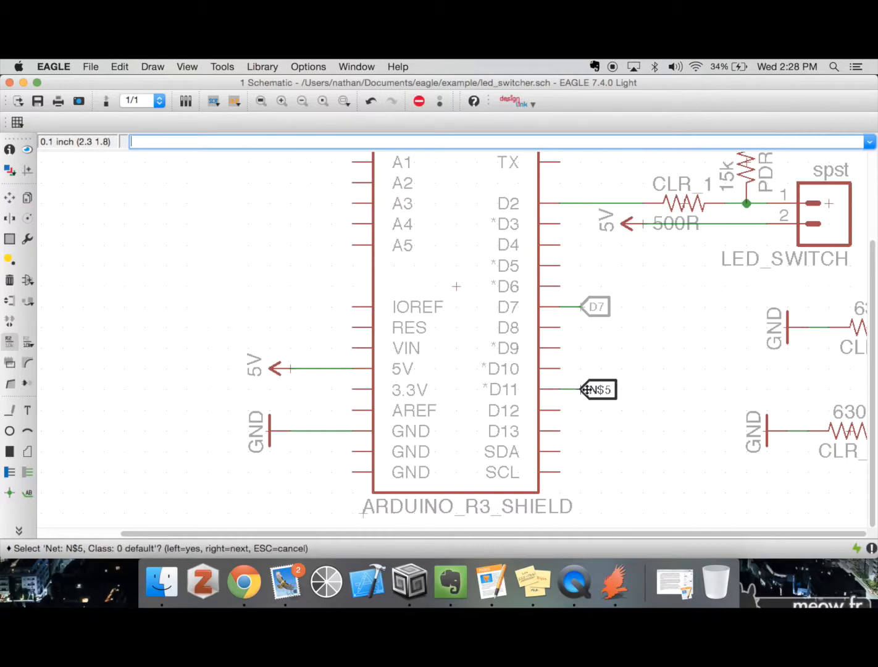
pyautogui.click(585, 390)
pyautogui.write('D11')
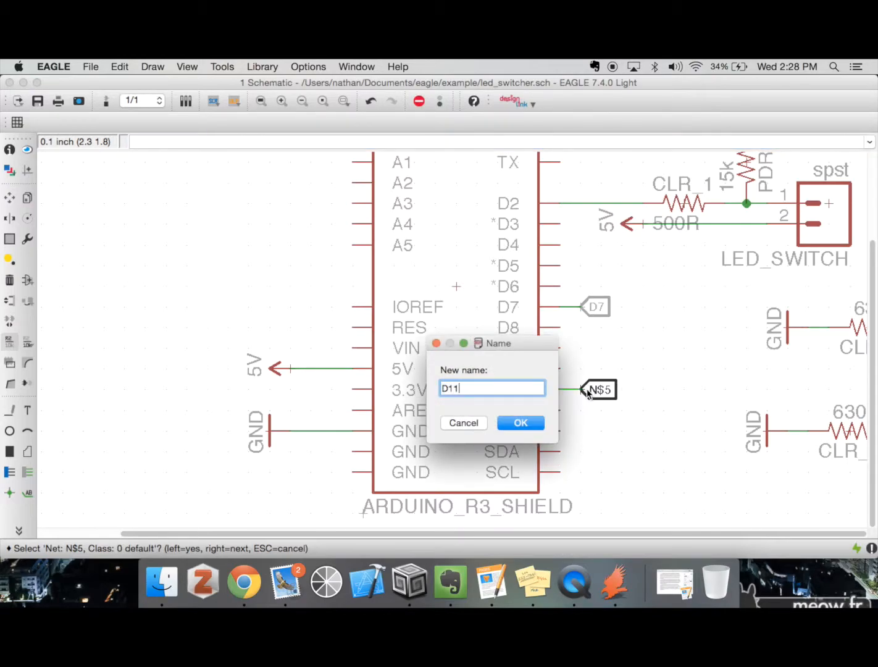
pyautogui.press('Return')
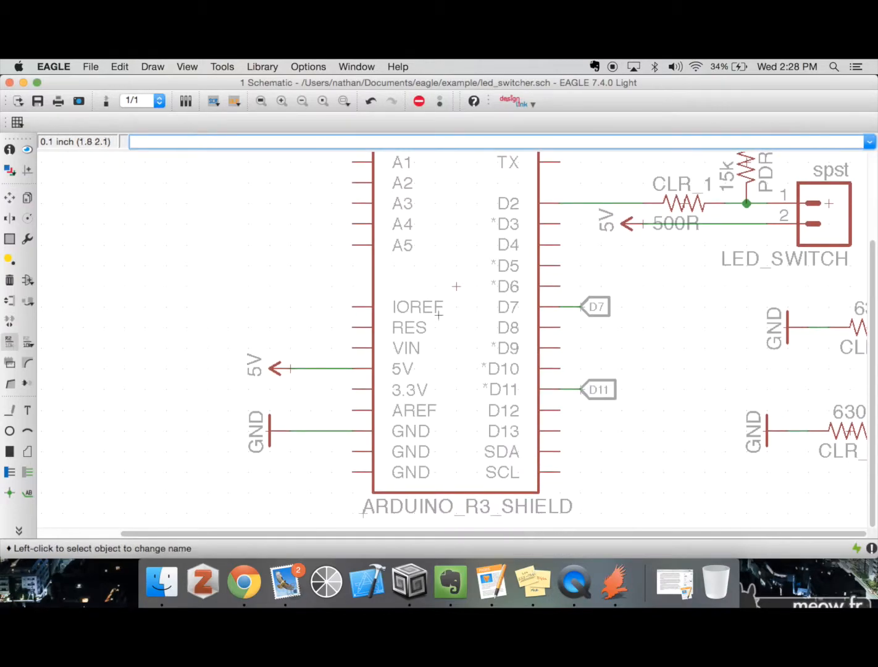
# Rename the labelled net at pin 1 of connector LED to D11 to match the Arduino pin's net
pyautogui.click(300, 103)
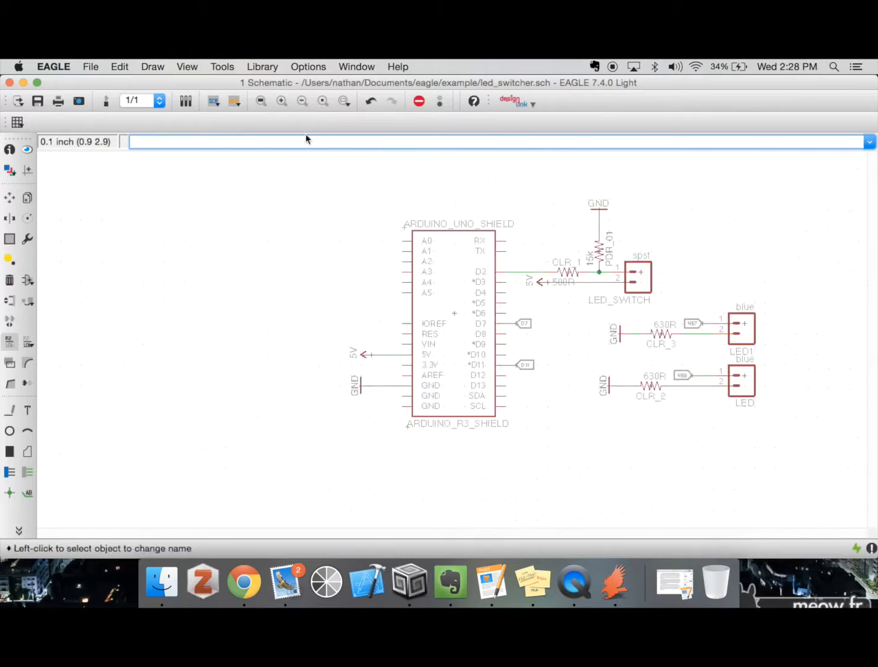
pyautogui.click(342, 102)
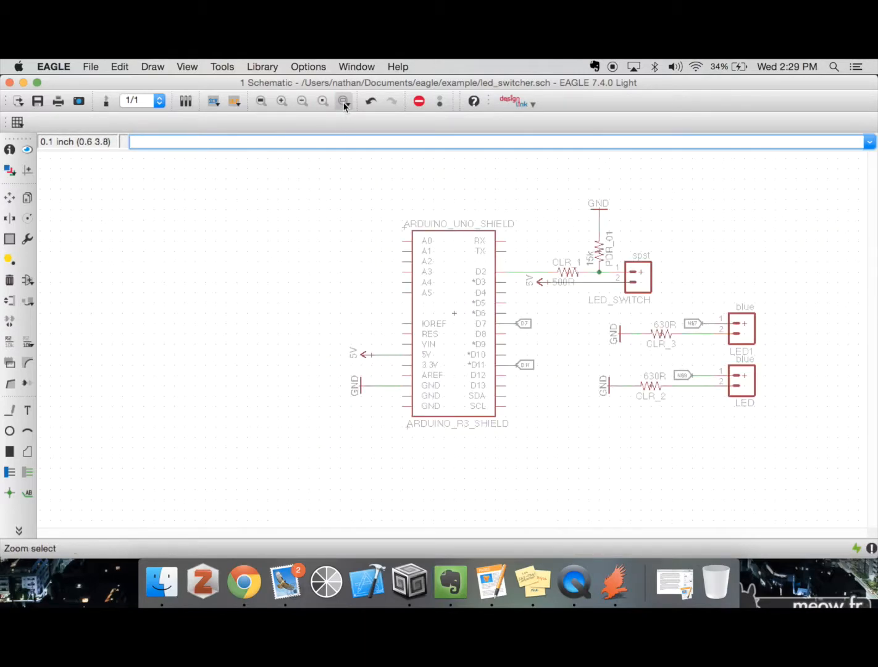
pyautogui.moveTo(335, 181); pyautogui.dragTo(791, 450)
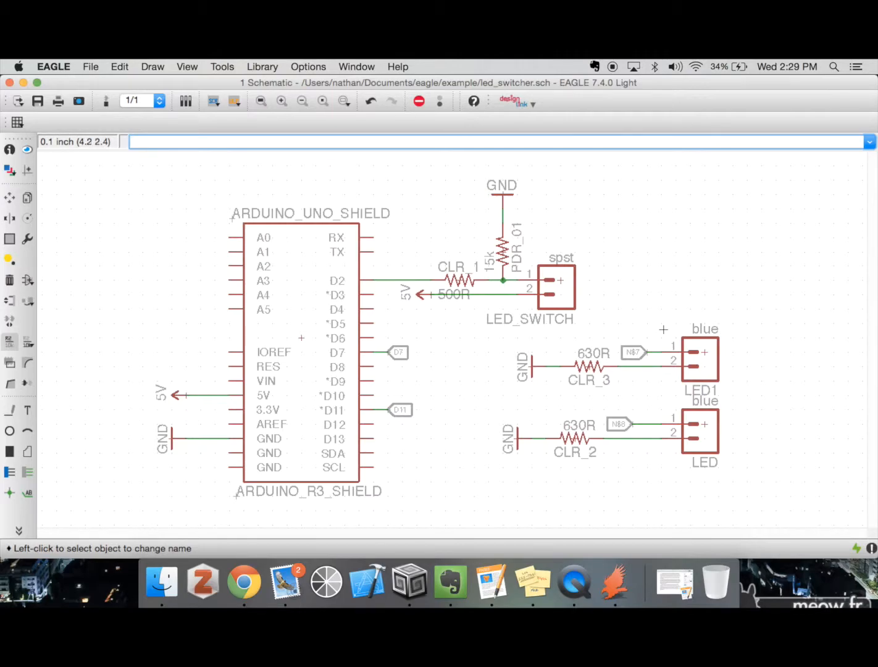
pyautogui.write('name')
pyautogui.press('Return')
pyautogui.click(625, 422)
pyautogui.click(626, 423)
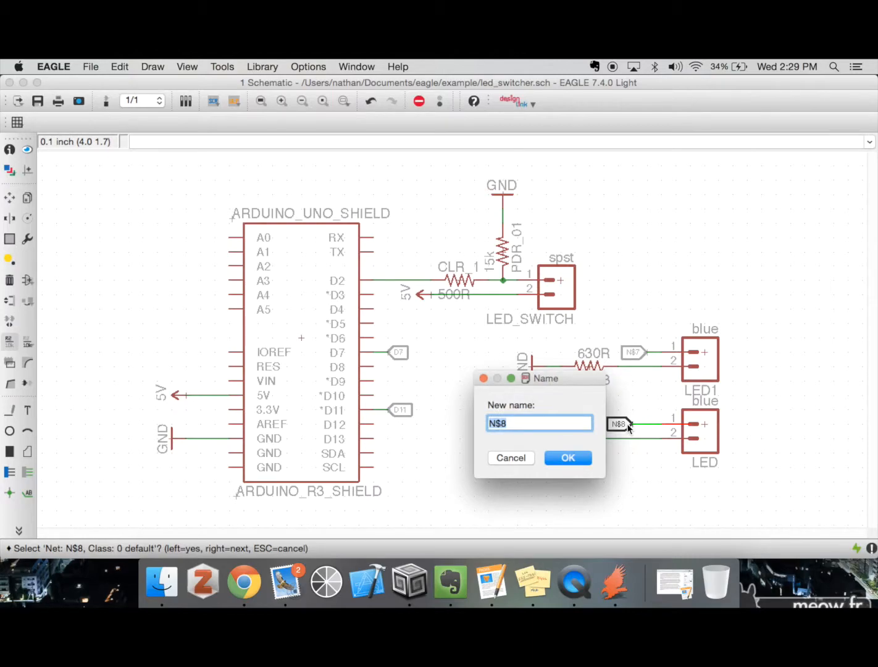
pyautogui.write('D11')
pyautogui.press('Return')
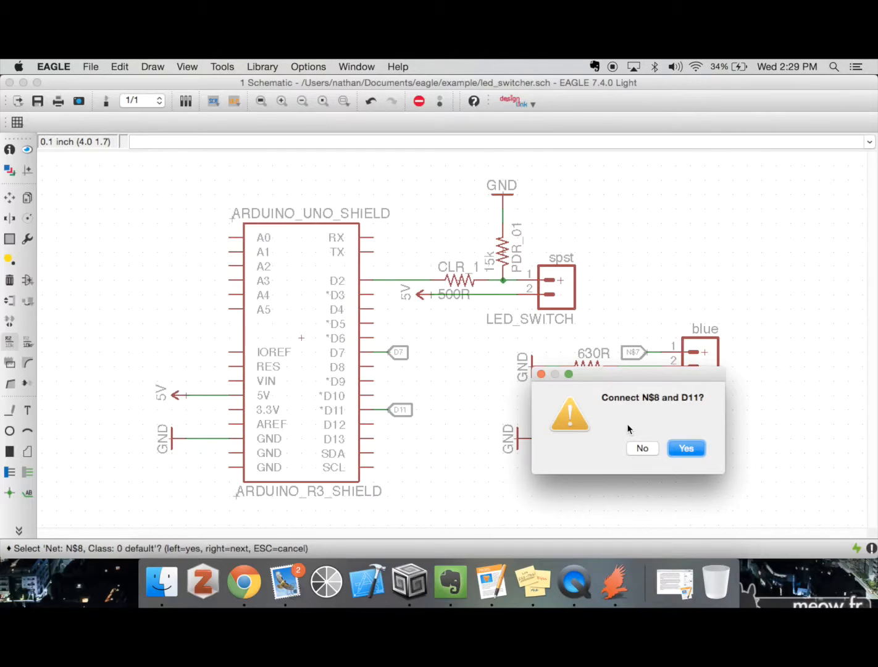
pyautogui.moveTo(634, 374); pyautogui.dragTo(471, 393)
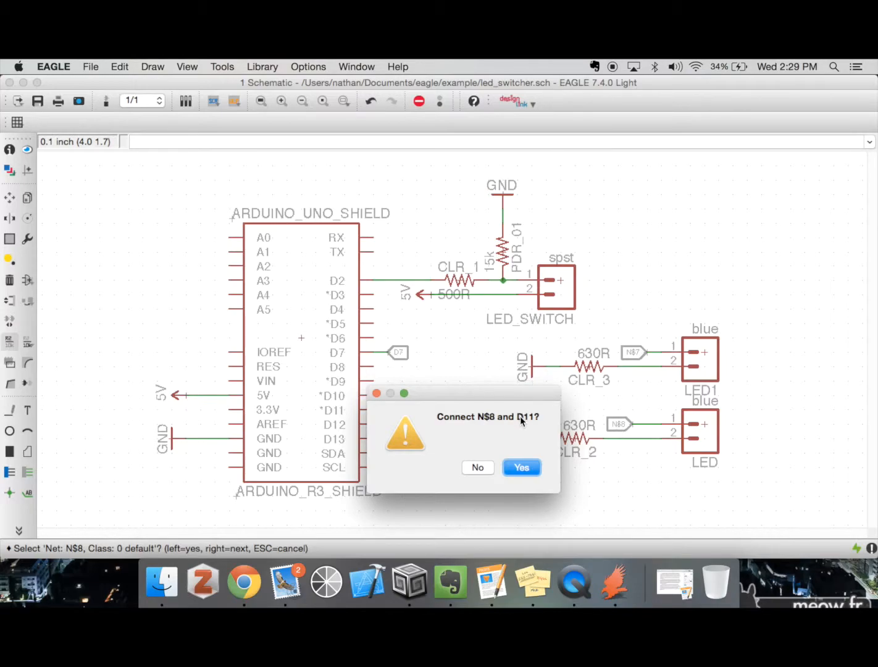
# Confirm connecting connector LED's pin 1 net to D11, and rename the labelled net at LED1 pin 1 to D7, connecting it to the Arduino's net
pyautogui.click(521, 468)
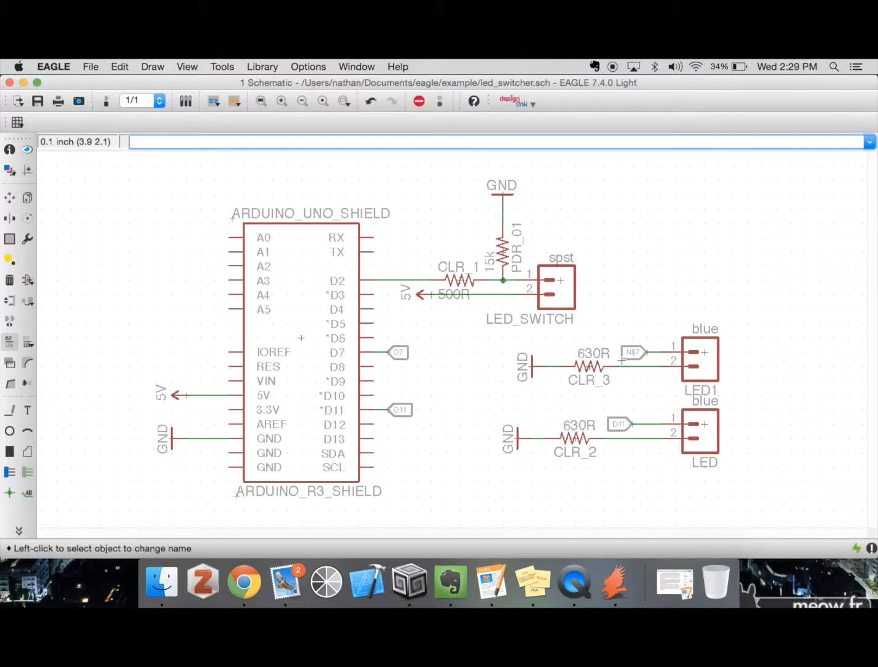
pyautogui.click(640, 353)
pyautogui.click(642, 354)
pyautogui.write('D7')
pyautogui.press('Return')
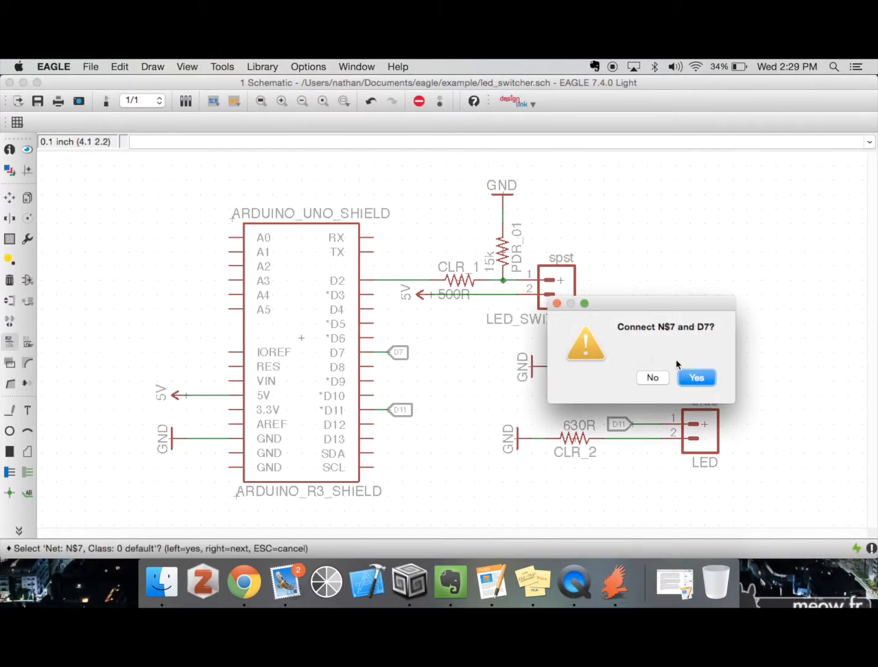
pyautogui.click(695, 377)
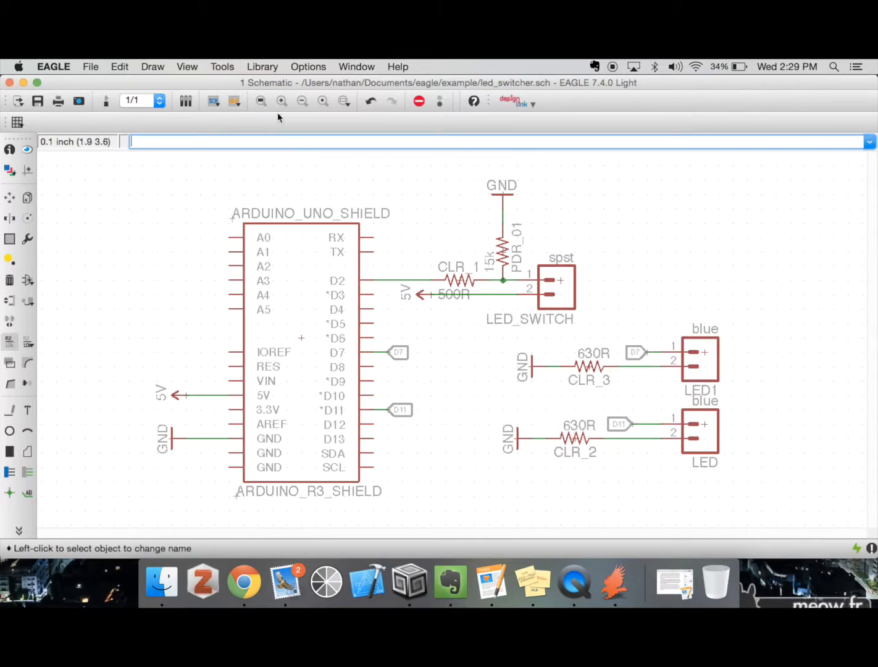
# Group both LED circuits with their resistors, GND symbols and net labels, and move the group to the upper area beyond LED_SWITCH
pyautogui.click(302, 102)
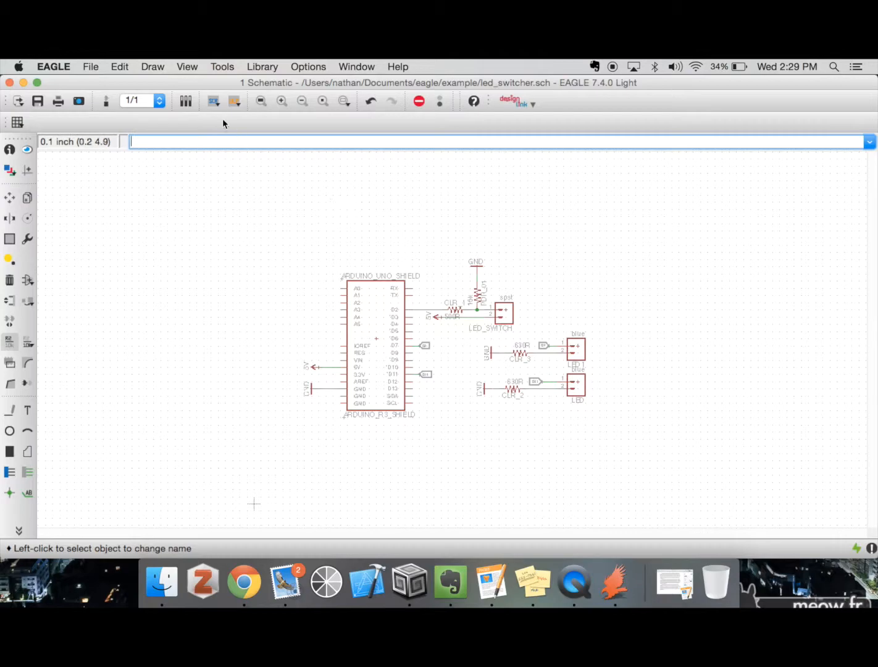
pyautogui.click(281, 100)
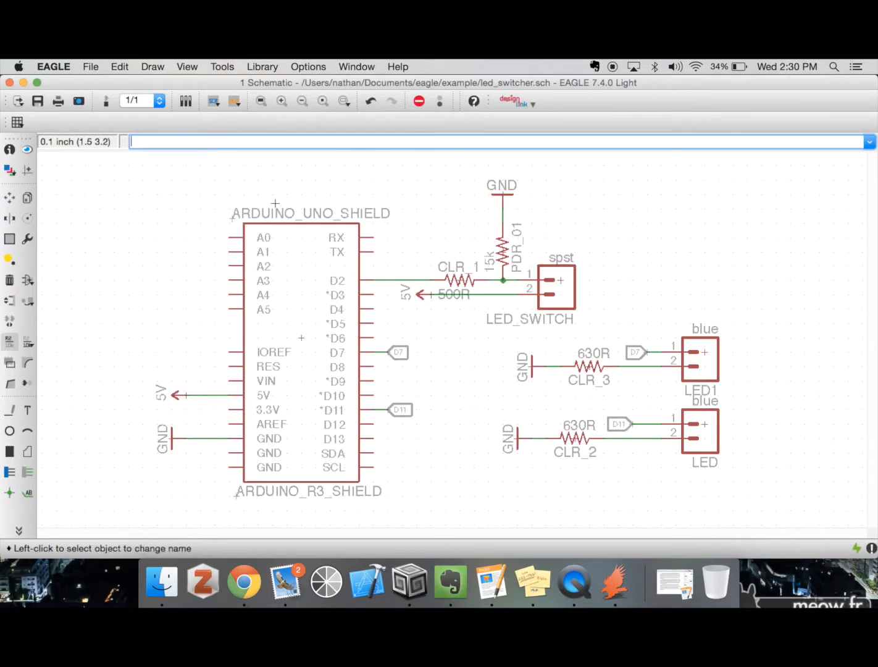
pyautogui.write('move')
pyautogui.press('Return')
pyautogui.write('group')
pyautogui.press('Return')
pyautogui.moveTo(476, 334); pyautogui.dragTo(753, 506)
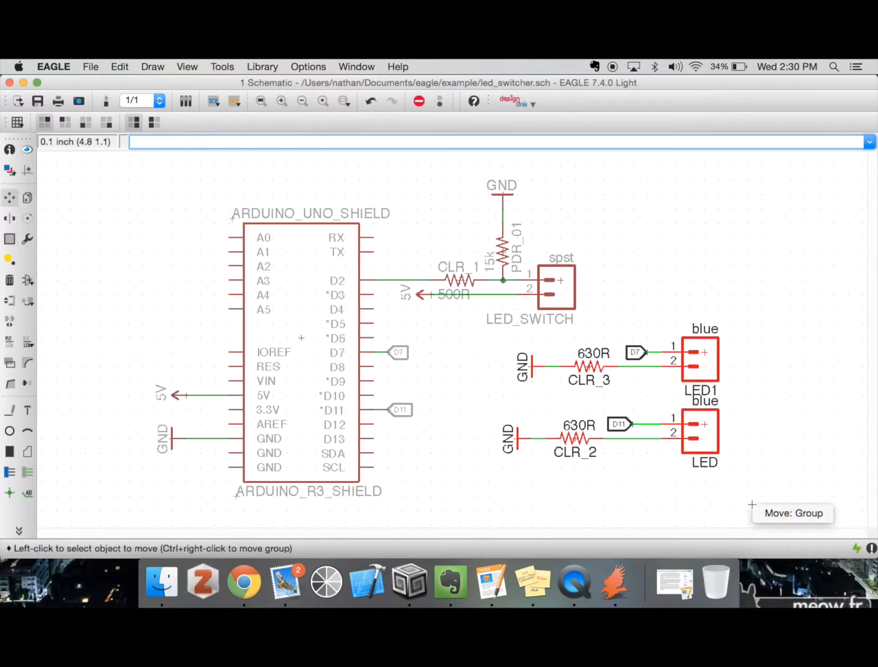
pyautogui.click(793, 513)
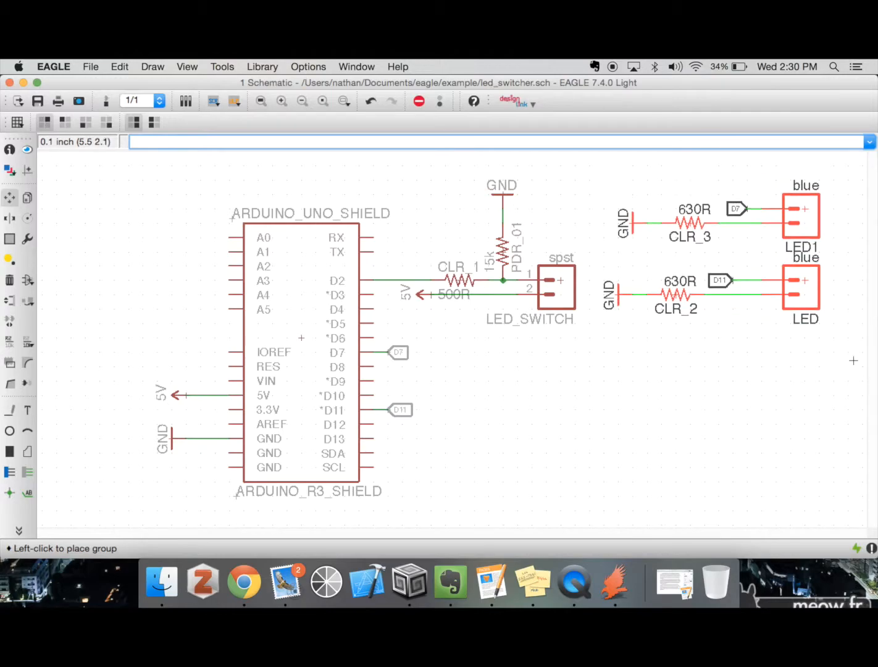
pyautogui.click(758, 383)
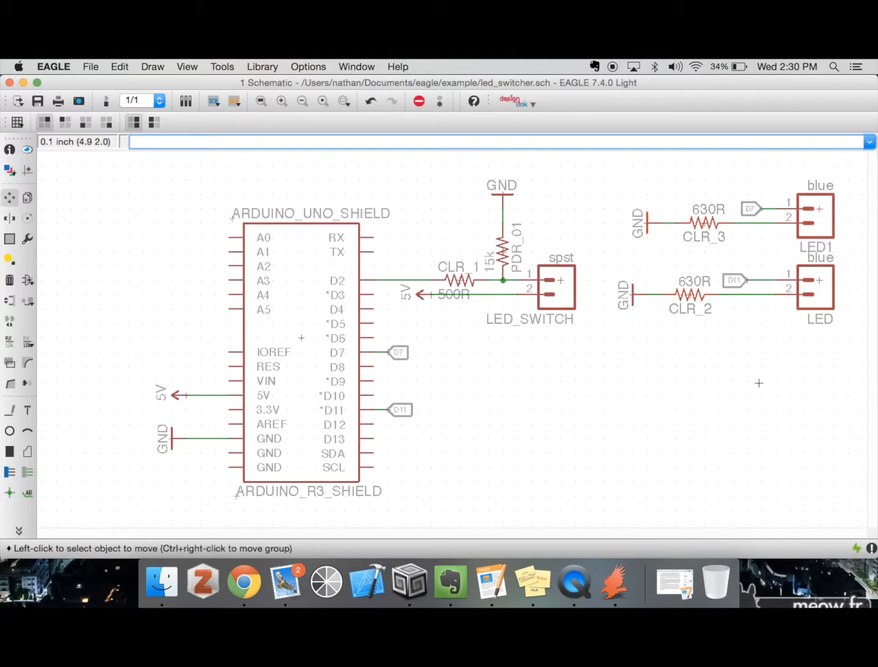
# Create a text object reading "Headers"
pyautogui.click(302, 101)
pyautogui.write('text')
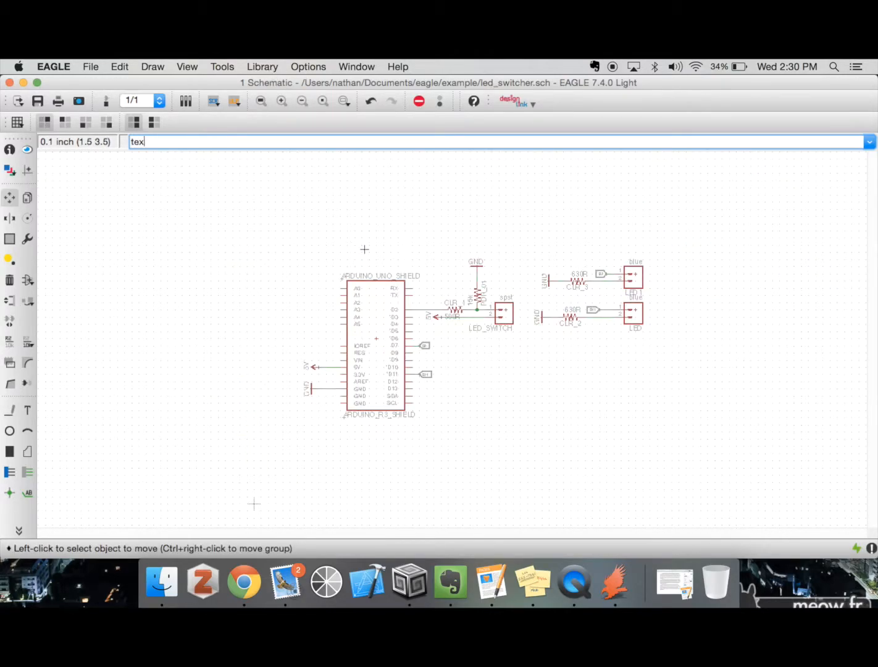
pyautogui.press('Return')
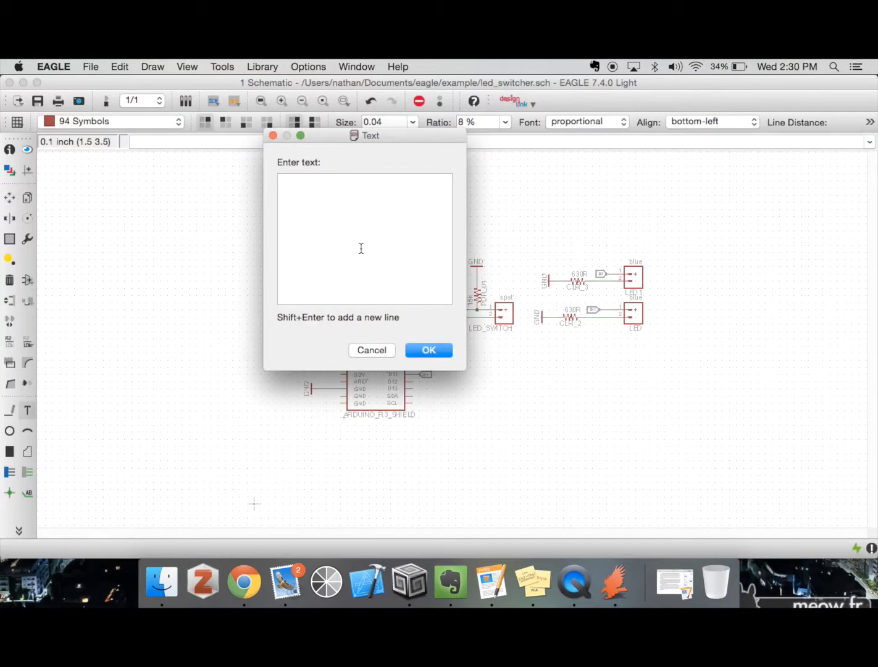
pyautogui.write('Headers')
pyautogui.press('Return')
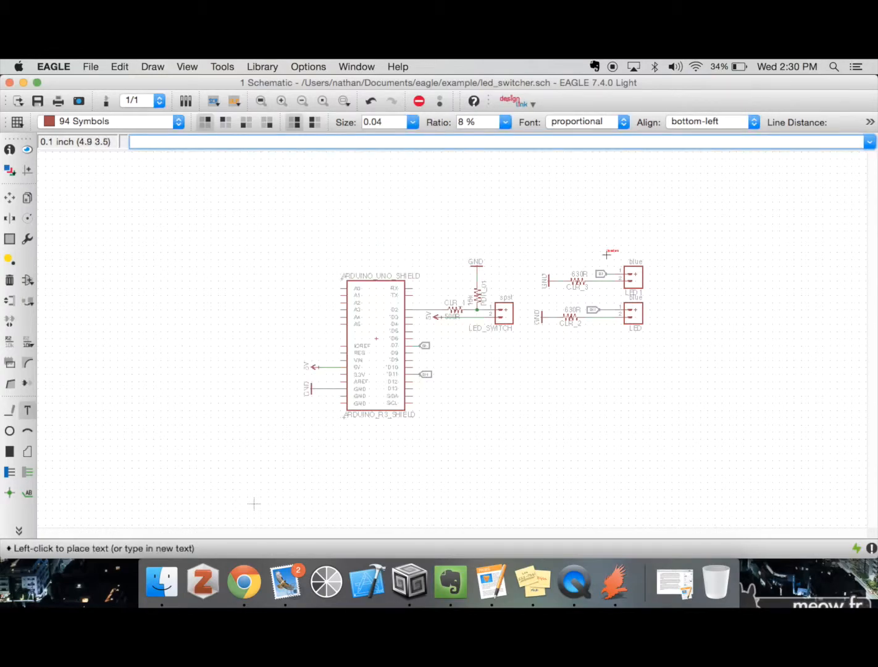
# Set the Headers text to layer 95 Names and size 0.24, and place it above the two LED circuits
pyautogui.click(182, 125)
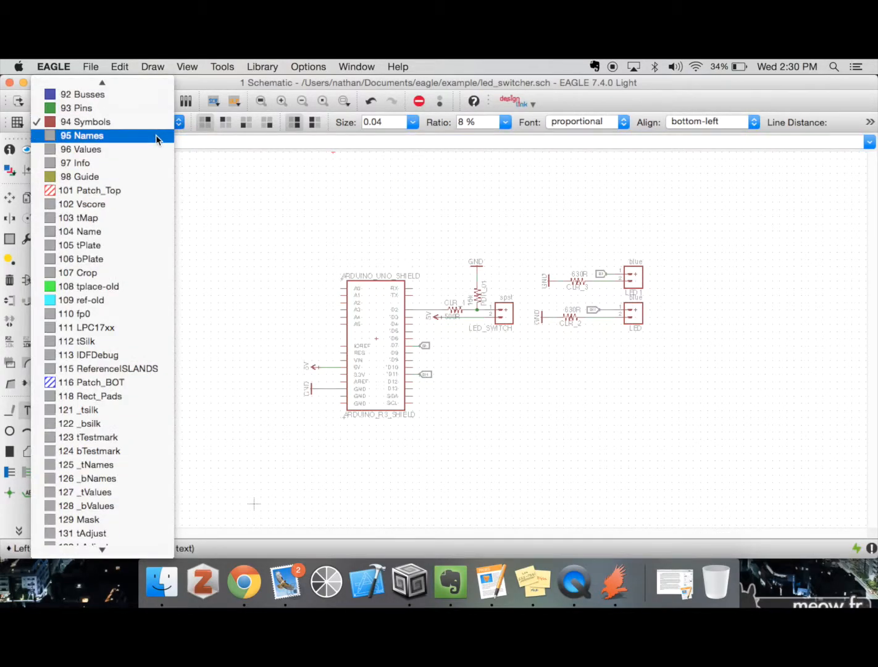
pyautogui.click(156, 134)
pyautogui.click(388, 121)
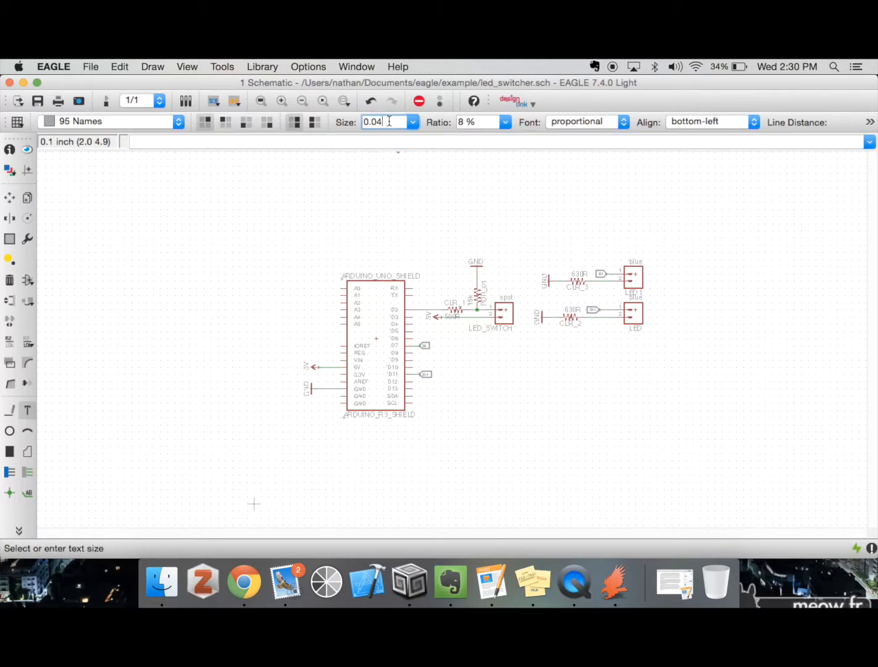
pyautogui.press('BackSpace')
pyautogui.press('BackSpace')
pyautogui.write('24')
pyautogui.press('Return')
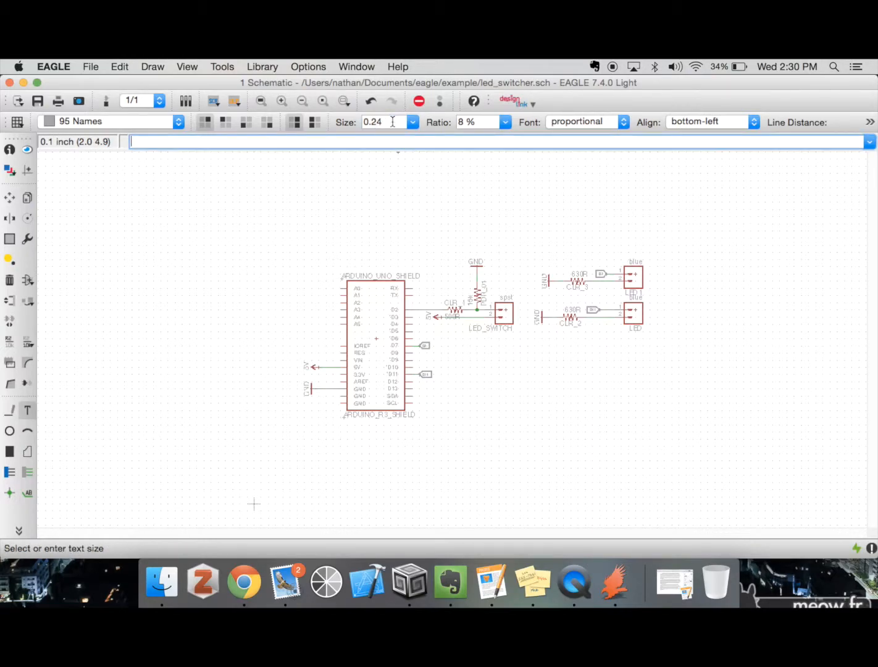
pyautogui.click(549, 252)
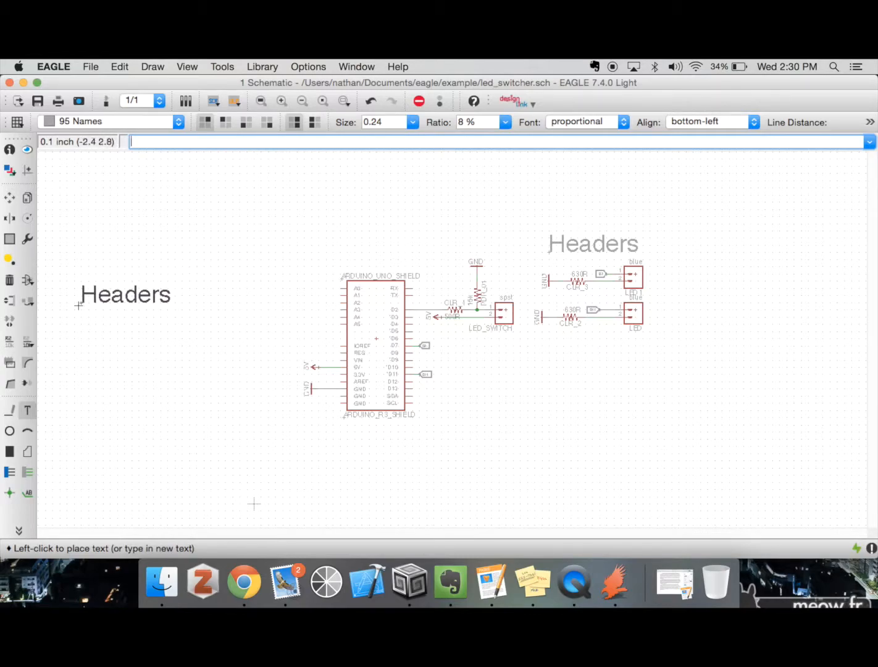
# Add the text "Arduino Shield" above the Arduino symbol, level with the Headers title
pyautogui.write('text')
pyautogui.press('Return')
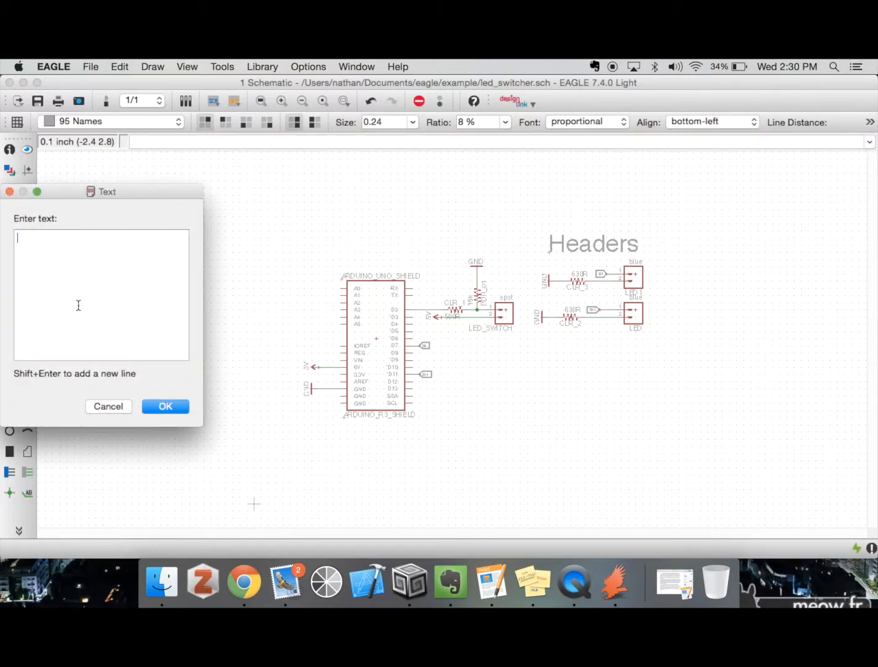
pyautogui.write('A')
pyautogui.press('BackSpace')
pyautogui.write('Arduino Shield')
pyautogui.press('Return')
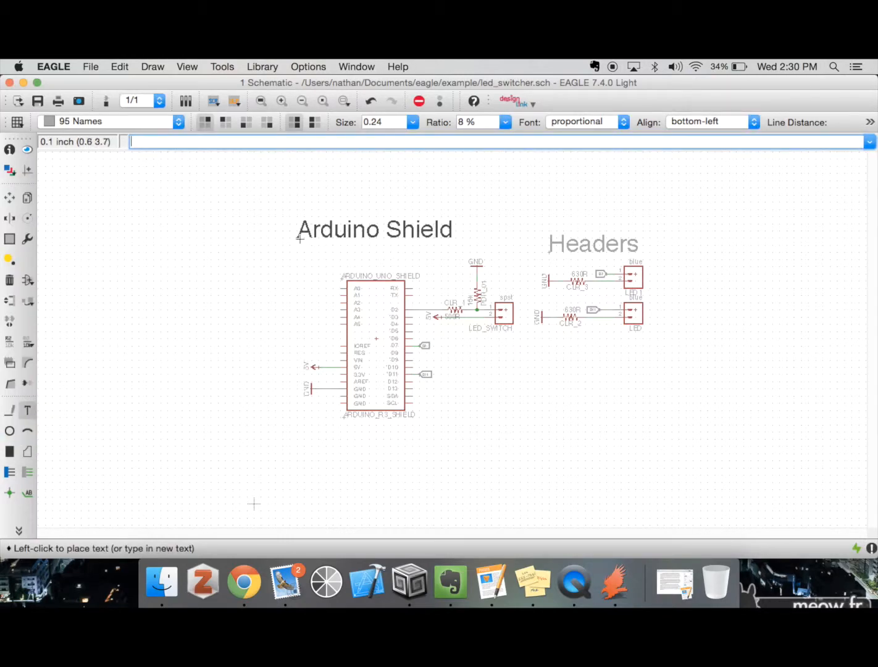
pyautogui.click(293, 252)
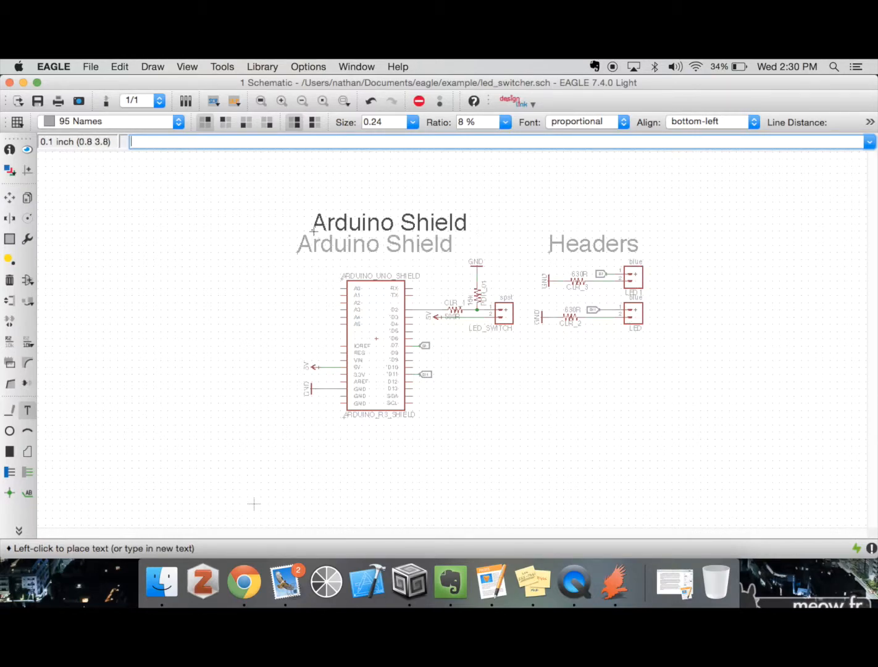
# Examine the attribute lists of the Arduino shield and resistor CLR_1, closing each without adding an attribute
pyautogui.click(282, 100)
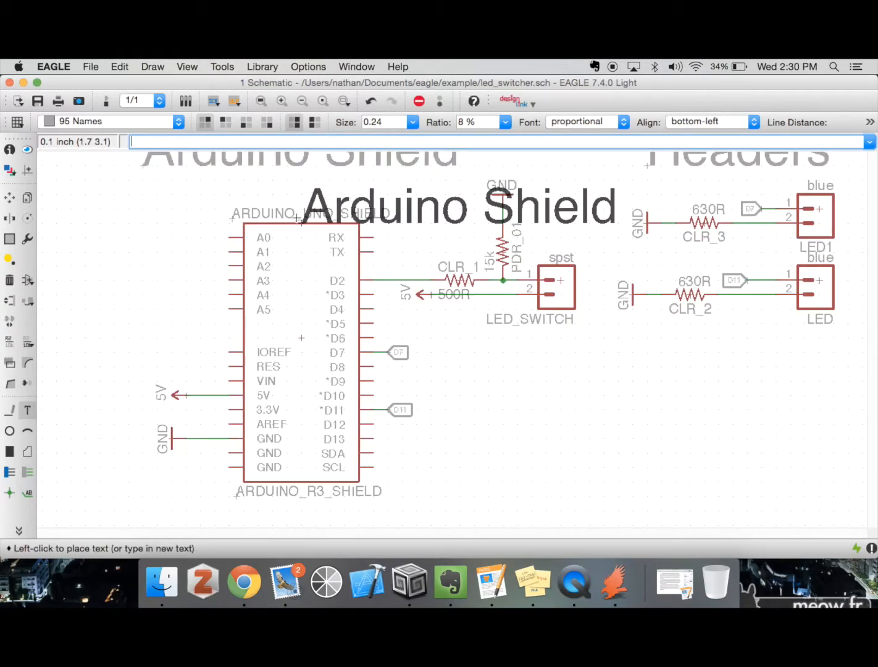
pyautogui.click(19, 529)
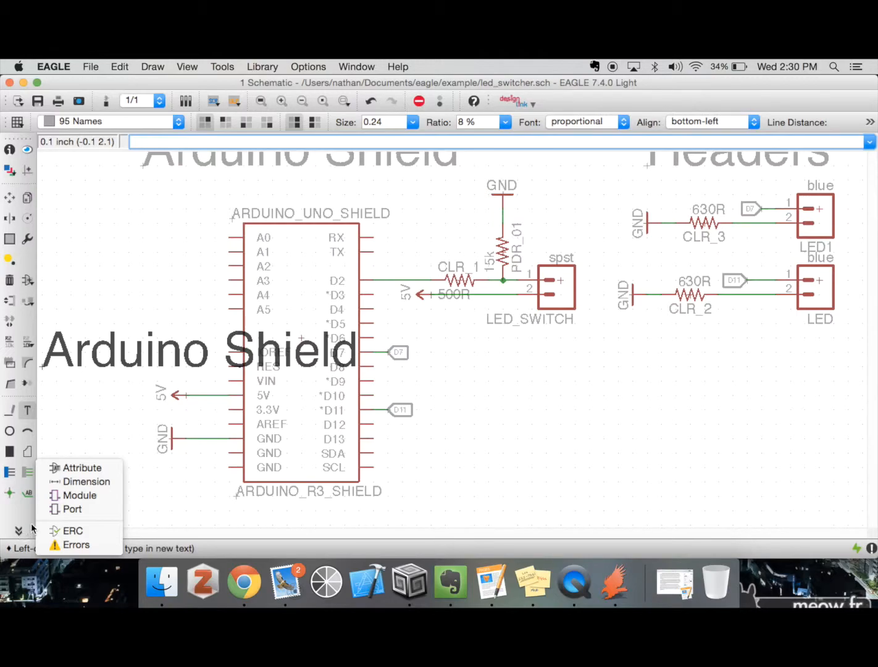
pyautogui.click(88, 470)
pyautogui.click(300, 340)
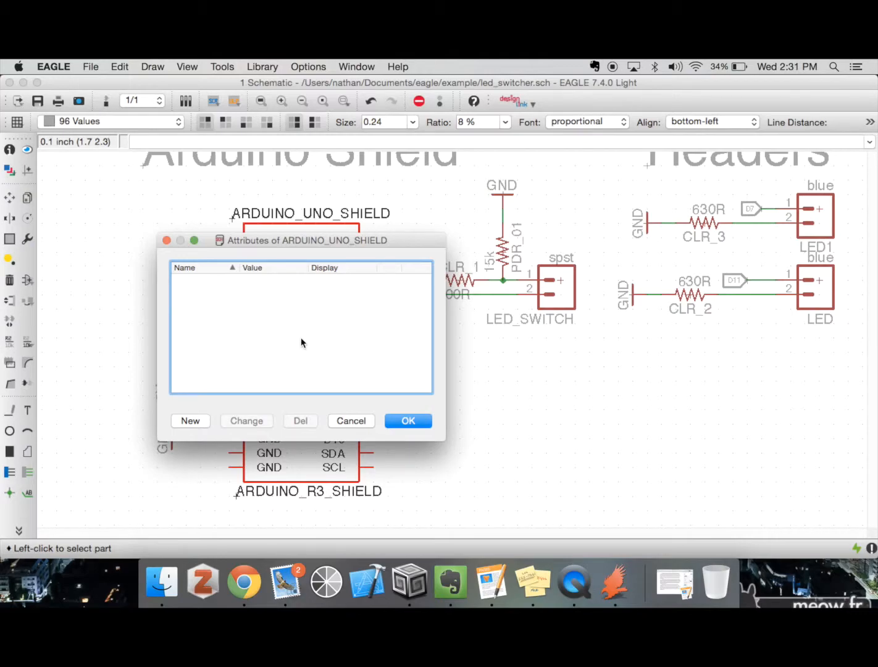
pyautogui.click(358, 423)
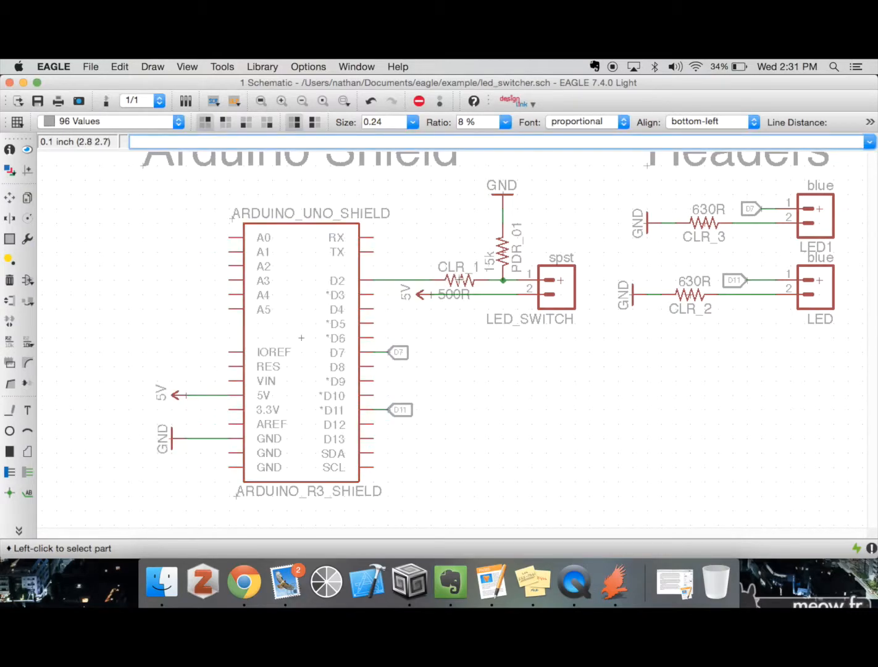
pyautogui.click(459, 279)
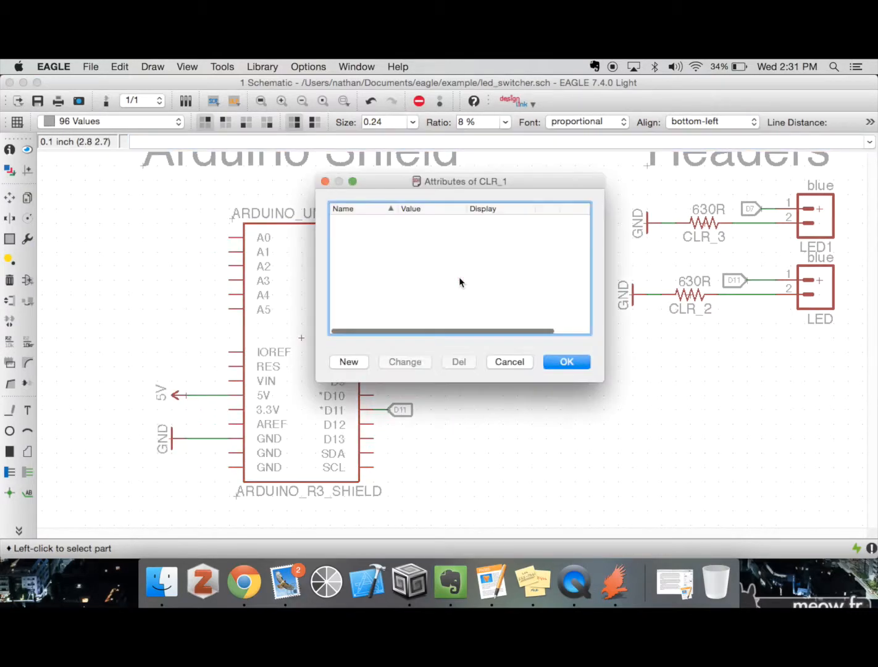
pyautogui.click(503, 363)
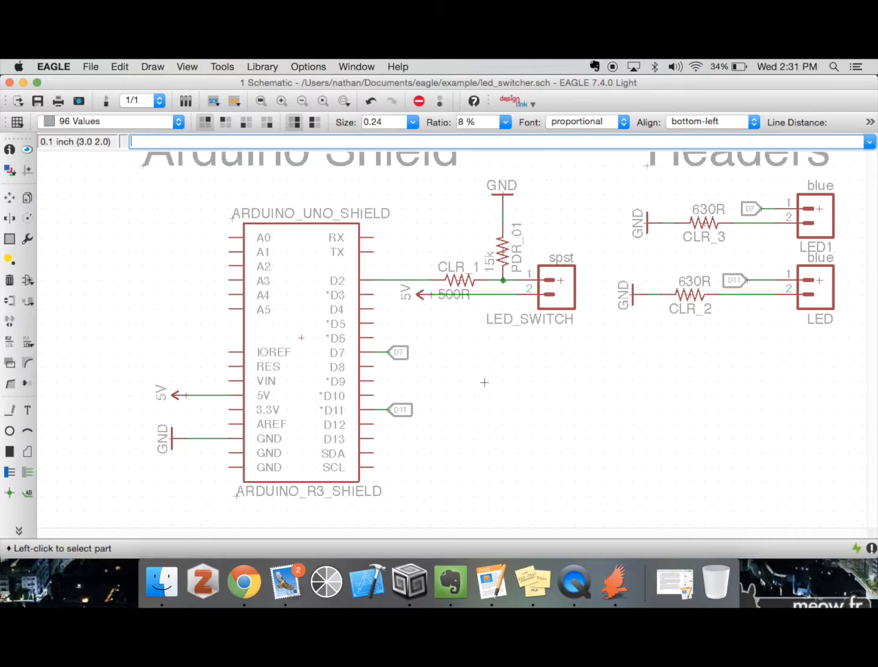
# Draw a horizontal dimension about 117 mm long beneath the schematic, and undo it
pyautogui.click(25, 530)
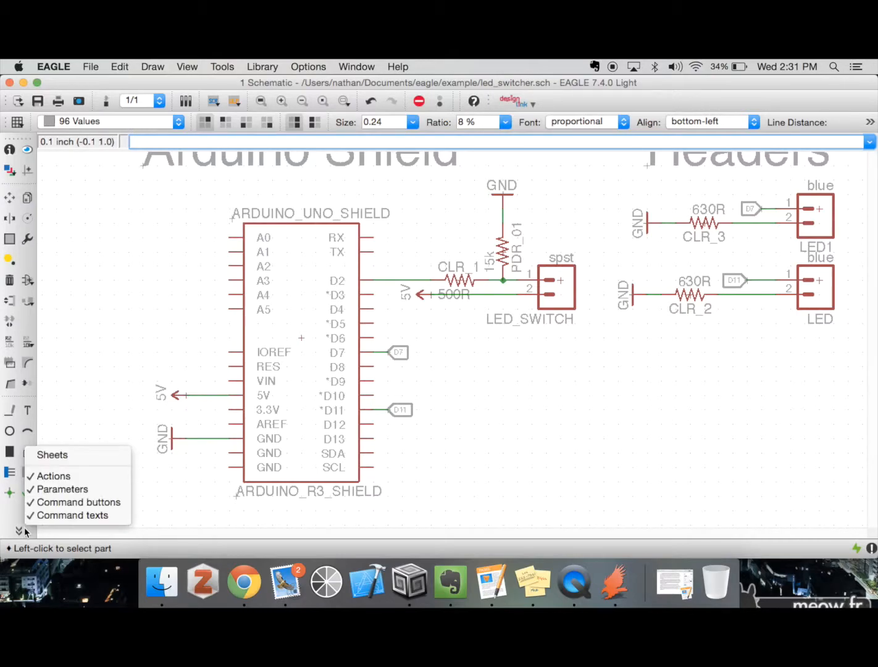
pyautogui.click(10, 522)
pyautogui.click(19, 529)
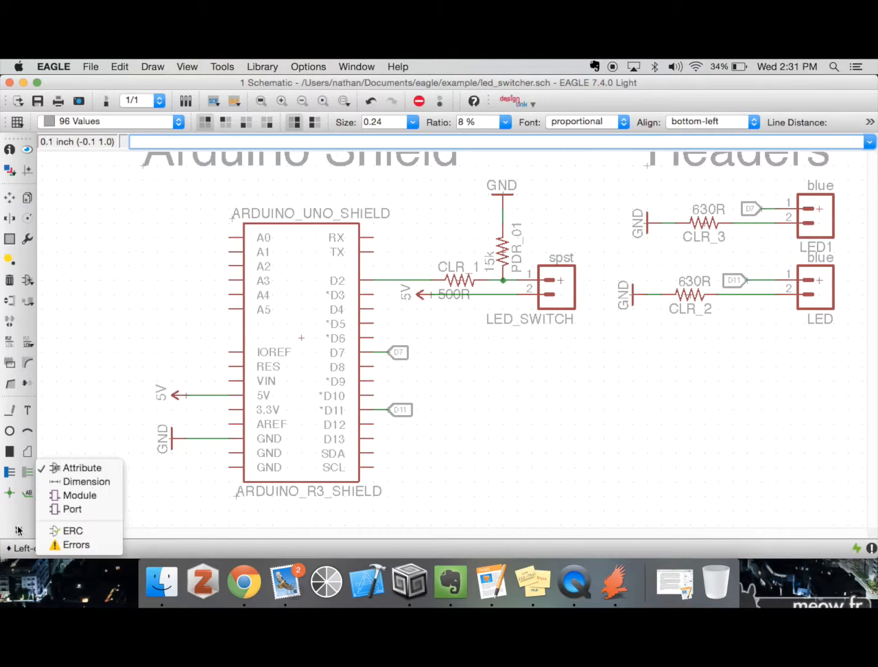
pyautogui.click(83, 482)
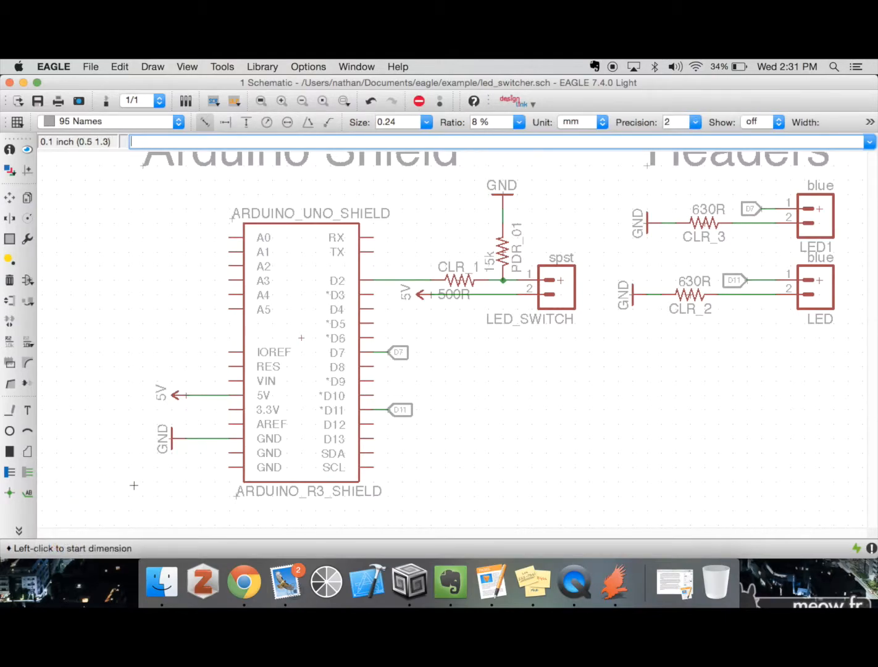
pyautogui.click(157, 509)
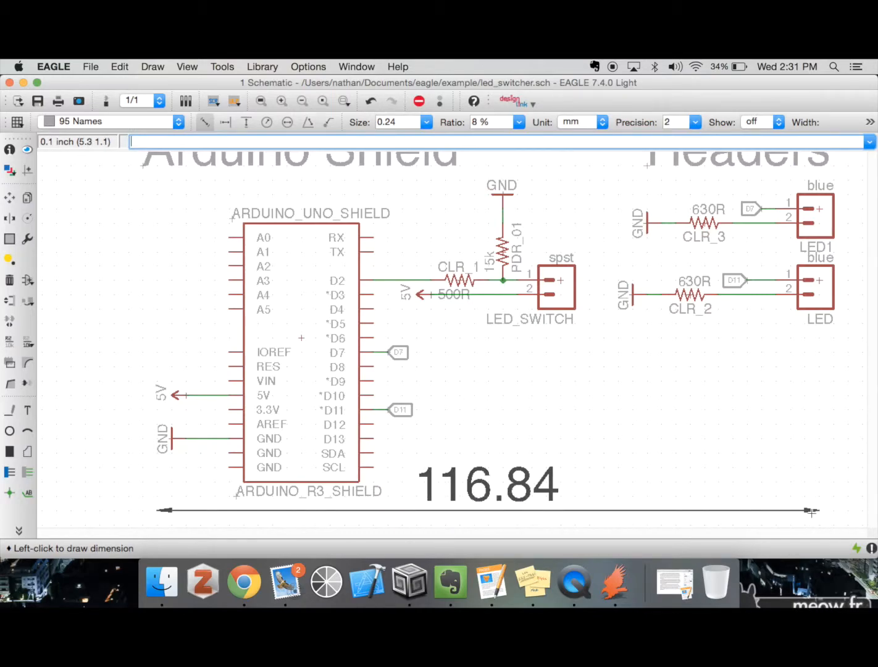
pyautogui.click(811, 511)
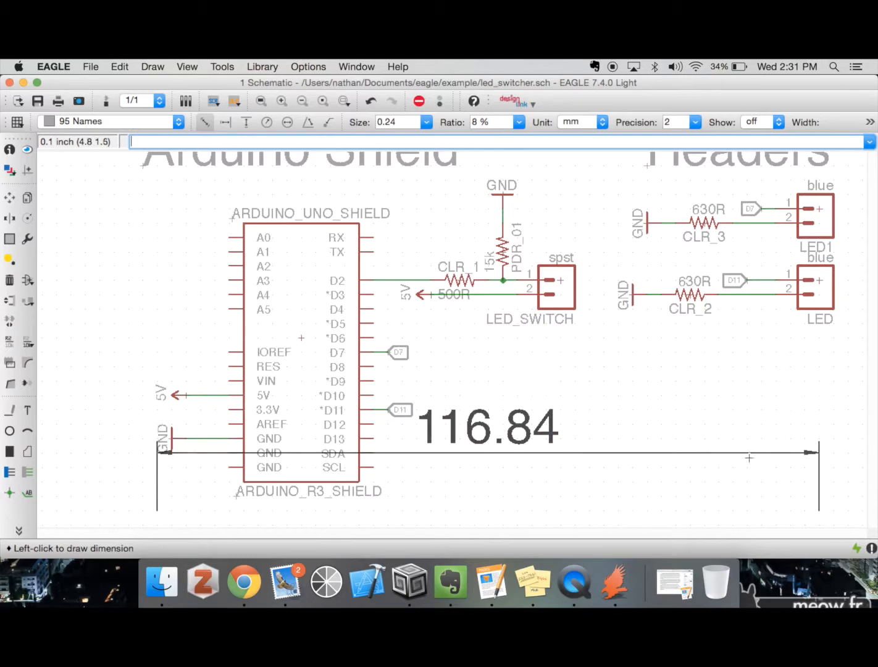
pyautogui.click(752, 492)
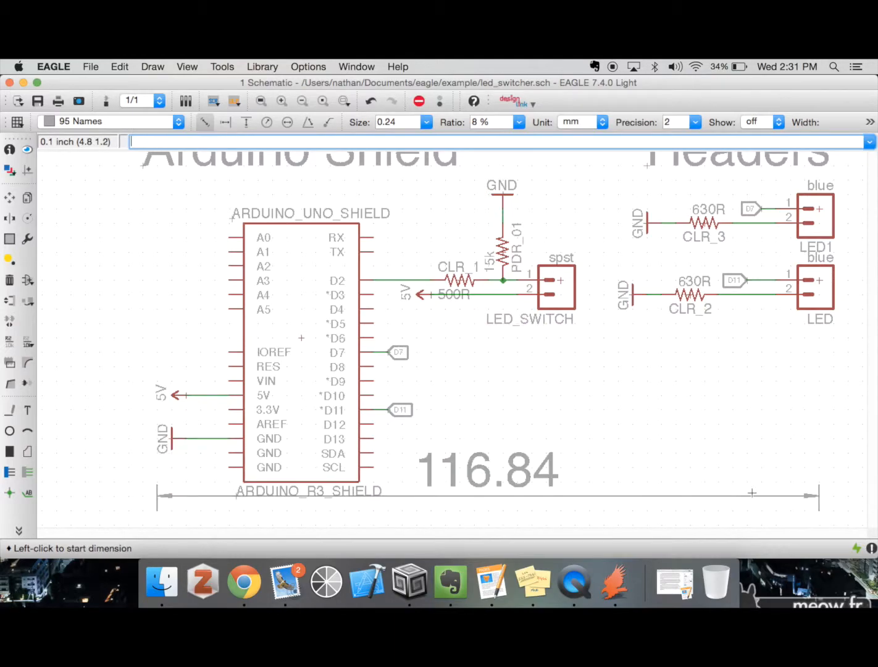
pyautogui.press('super+z')
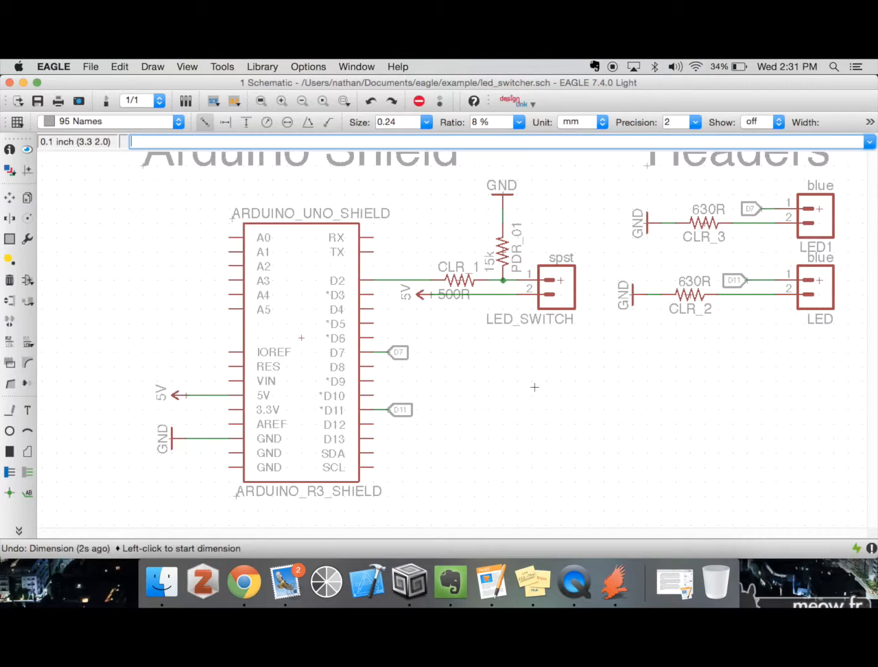
# Look at the module selection, close it without creating a module, and start the Port command
pyautogui.click(19, 530)
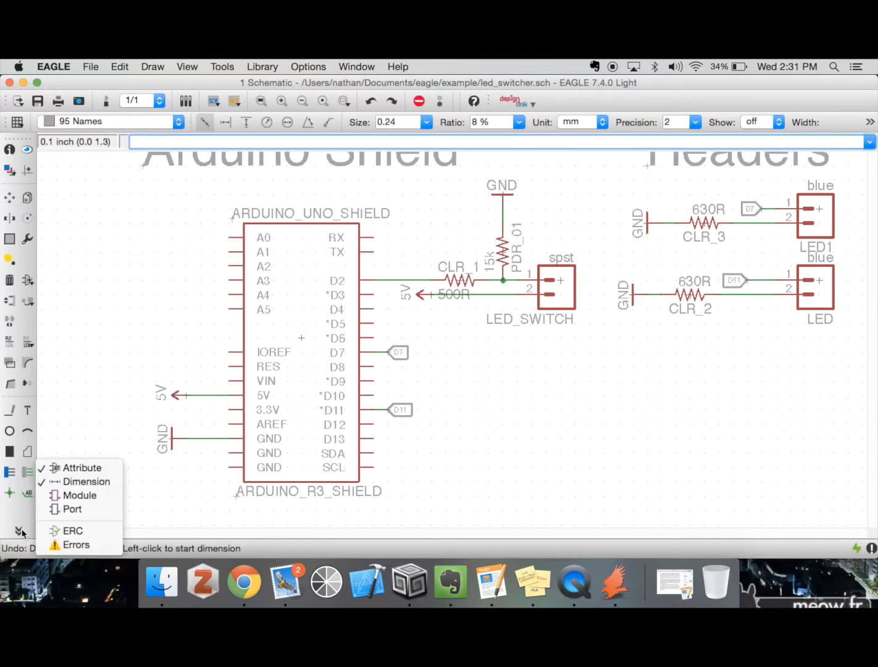
pyautogui.click(80, 497)
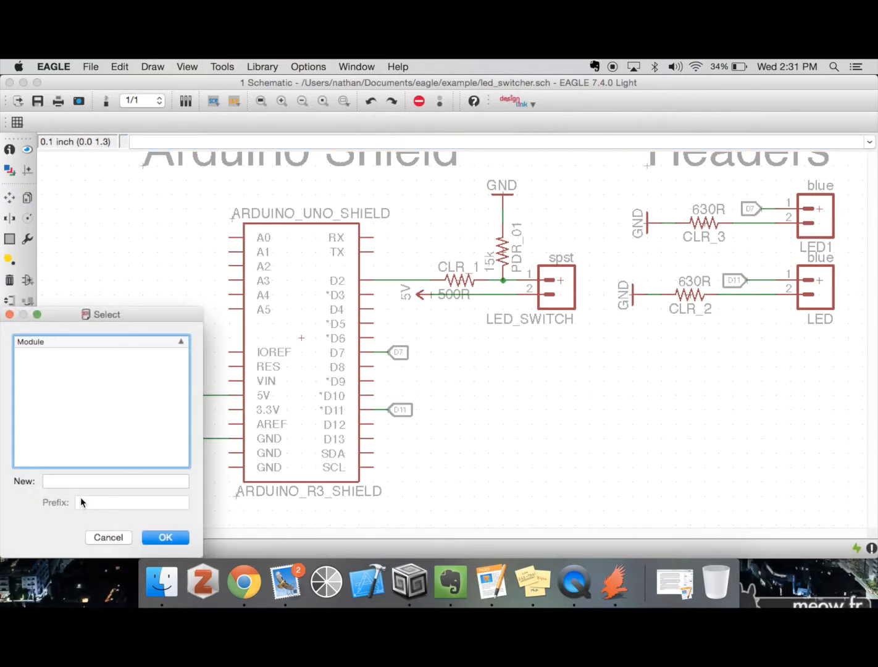
pyautogui.click(110, 541)
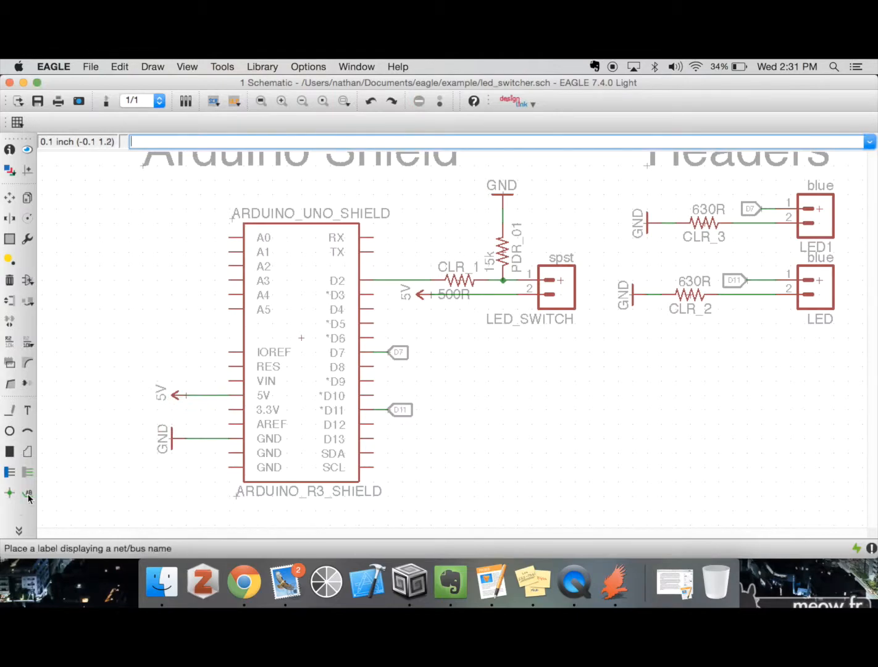
pyautogui.click(19, 530)
pyautogui.click(69, 510)
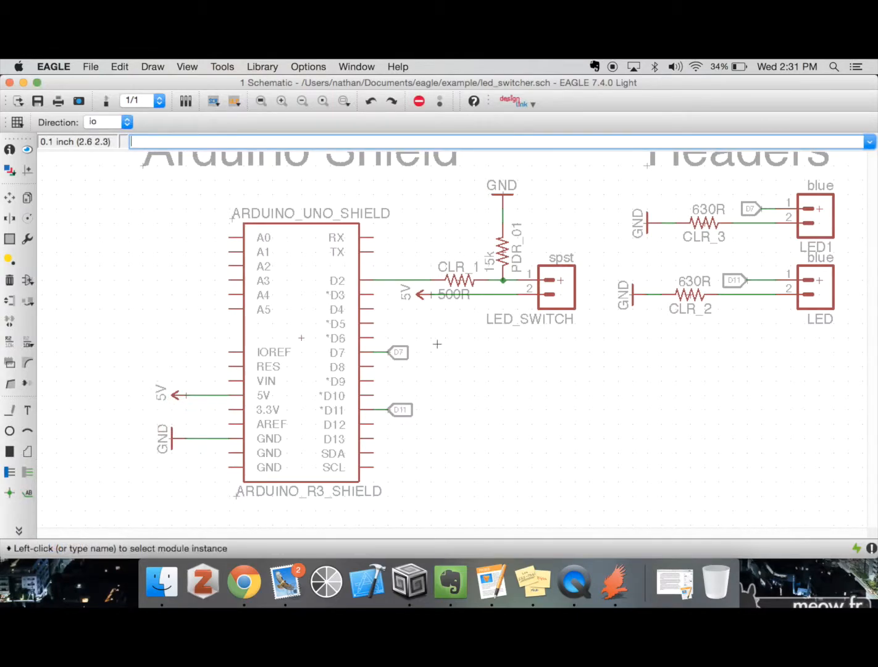
# Switch from the schematic to the led_switcher board layout and enlarge its window to full size
pyautogui.click(559, 279)
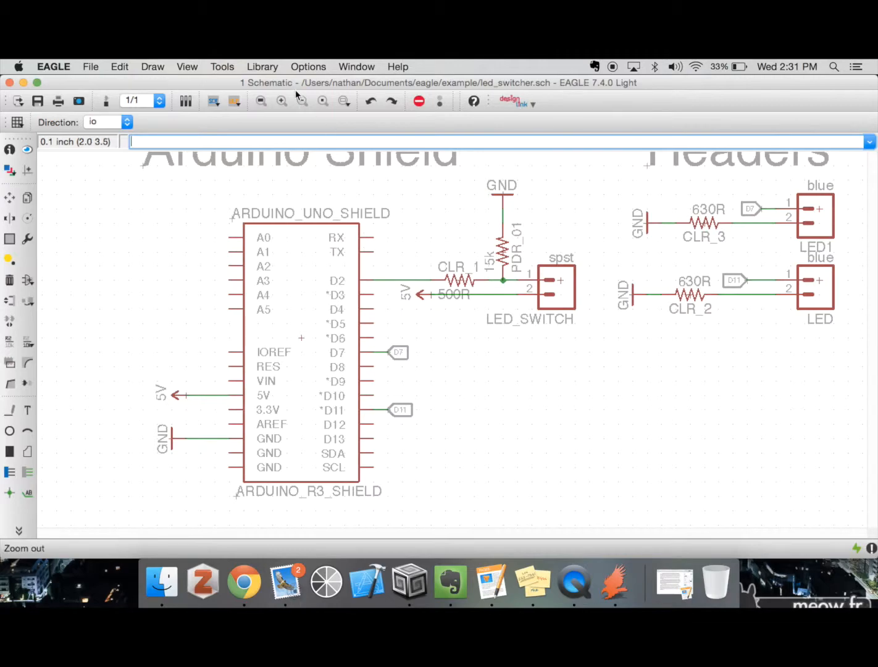
pyautogui.click(106, 101)
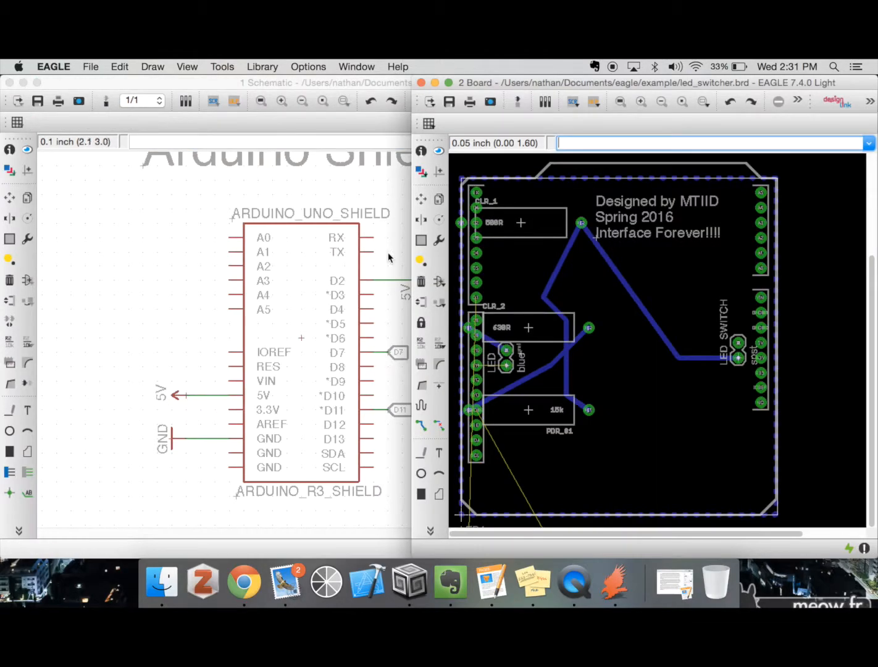
pyautogui.click(449, 83)
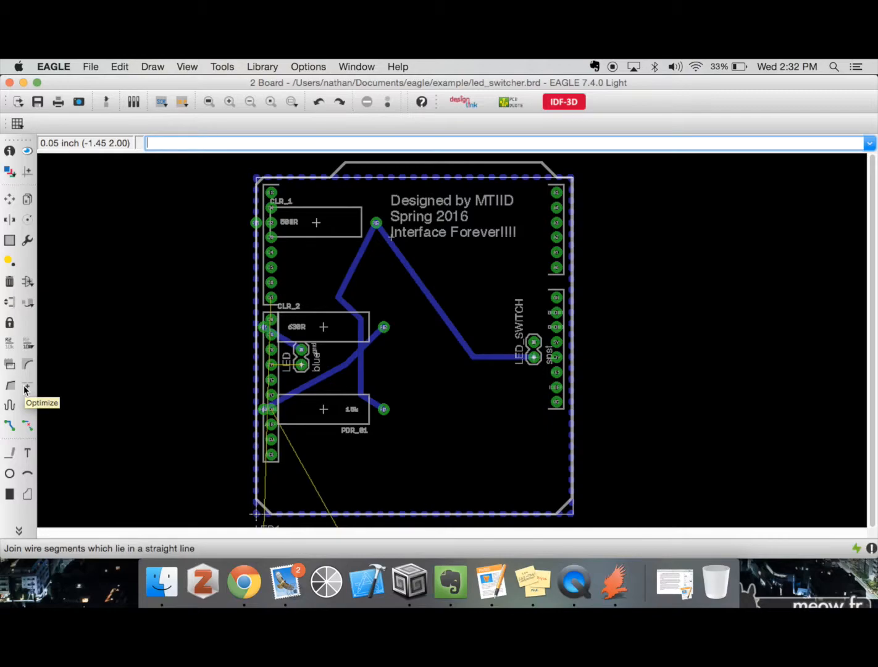
pyautogui.click(9, 198)
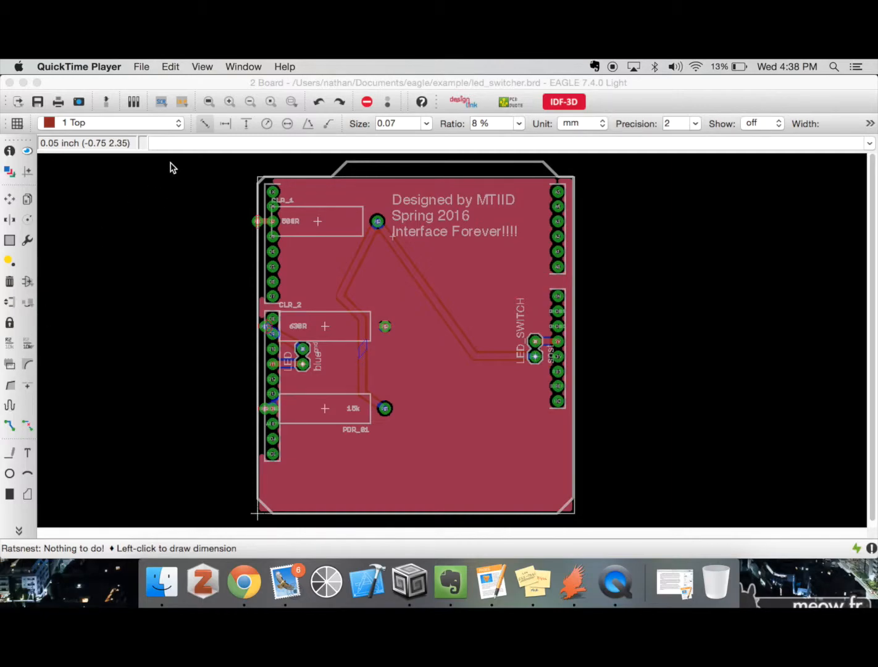
# Meander the trace between CLR_1 and LED_SWITCH with a target length of 5 inches, placing the loops around its diagonal segment
pyautogui.click(179, 143)
pyautogui.write('me')
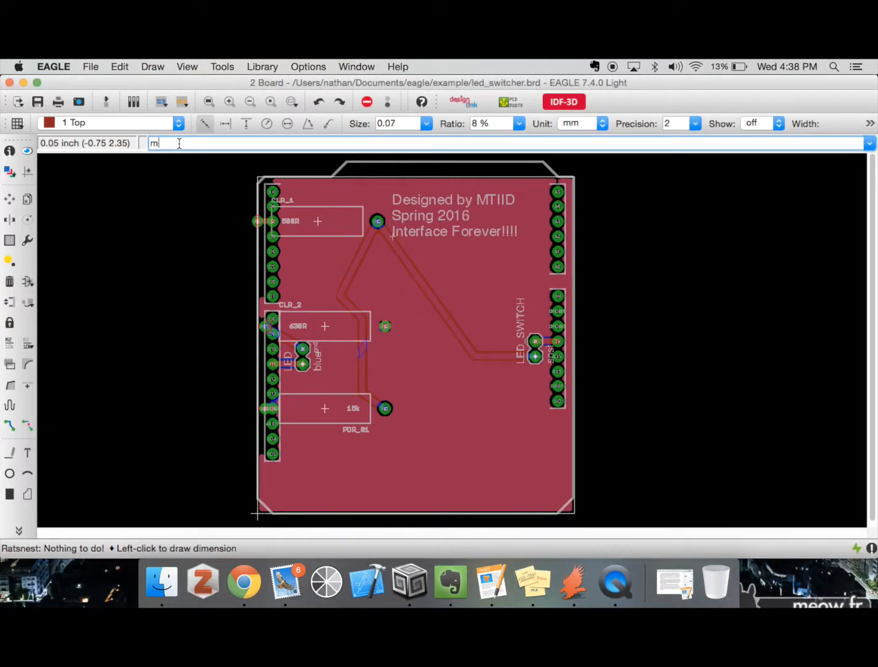
pyautogui.press('BackSpace')
pyautogui.write('eander 5')
pyautogui.press('Return')
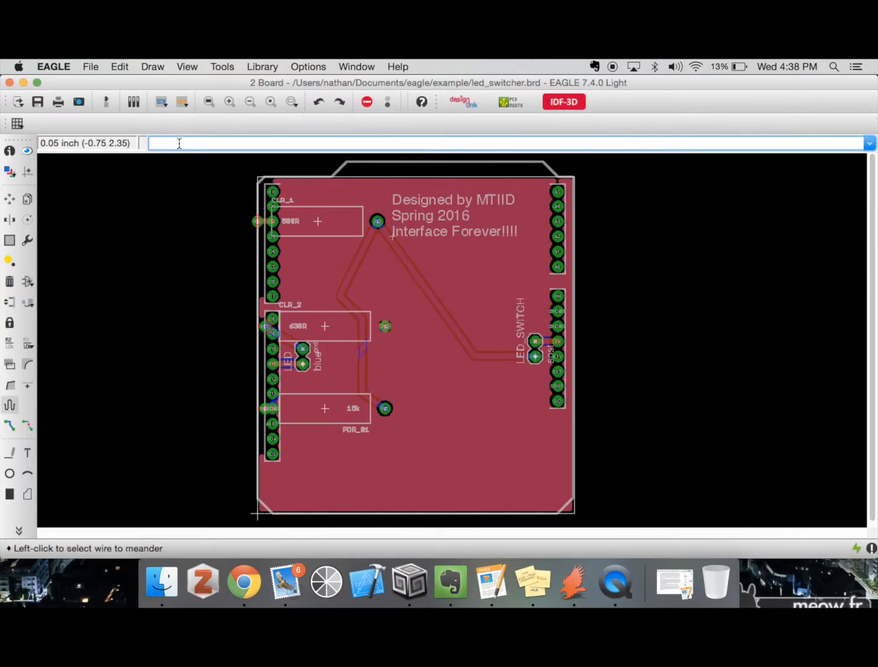
pyautogui.click(427, 294)
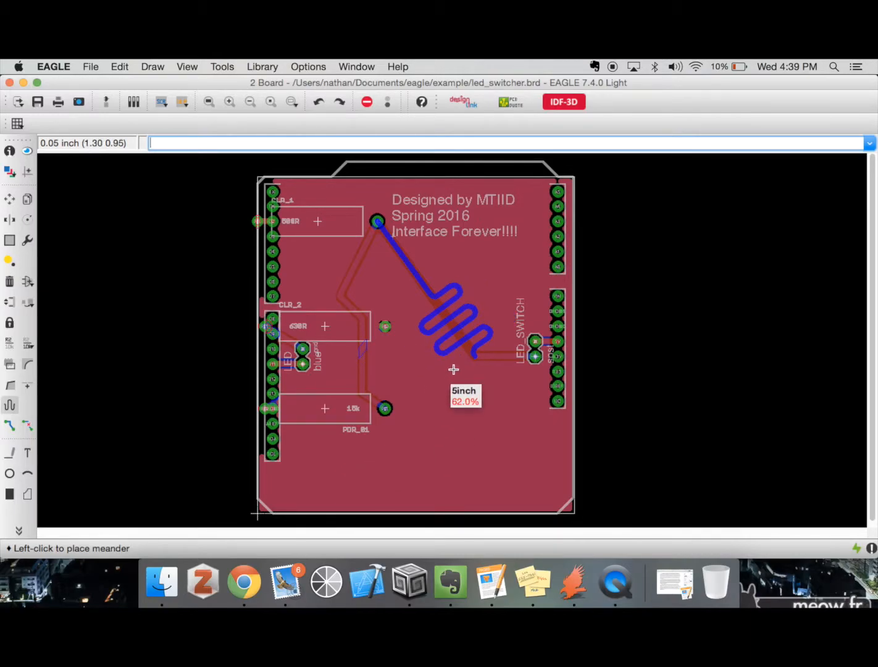
pyautogui.click(422, 396)
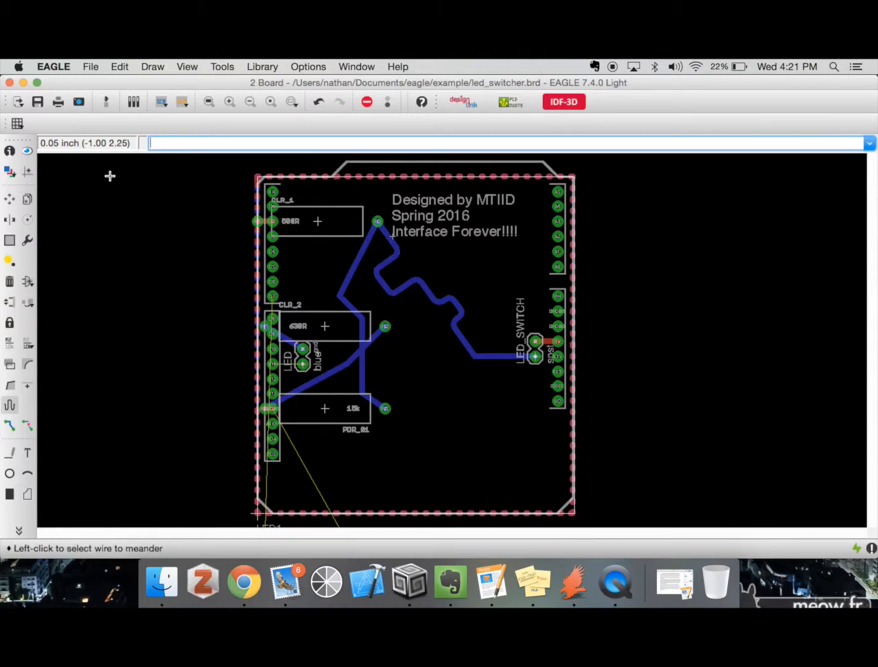
# Lock the positions of resistors CLR_2, PDR_01 and CLR_1 on the board
pyautogui.write('oute')
pyautogui.press('Return')
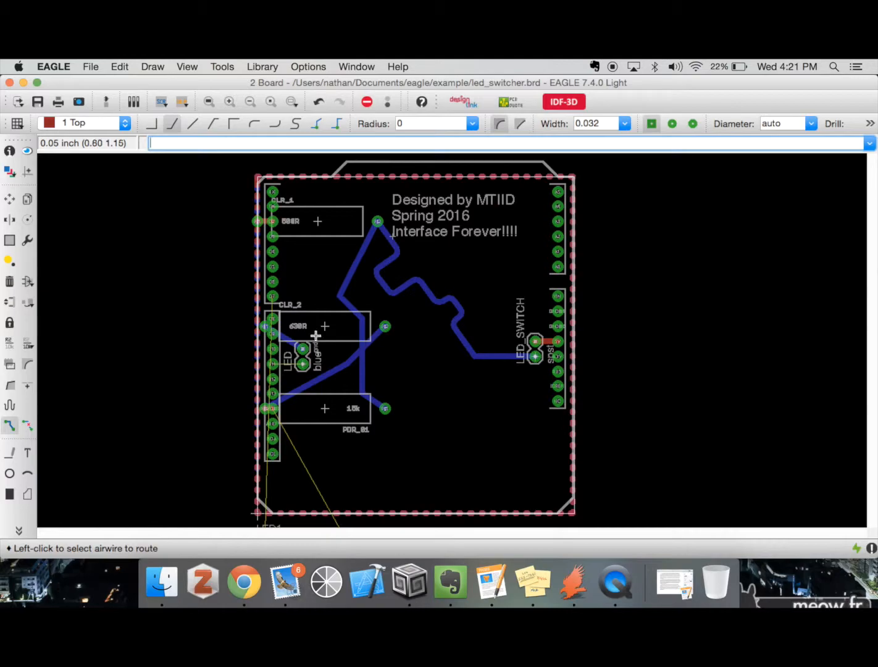
pyautogui.click(13, 327)
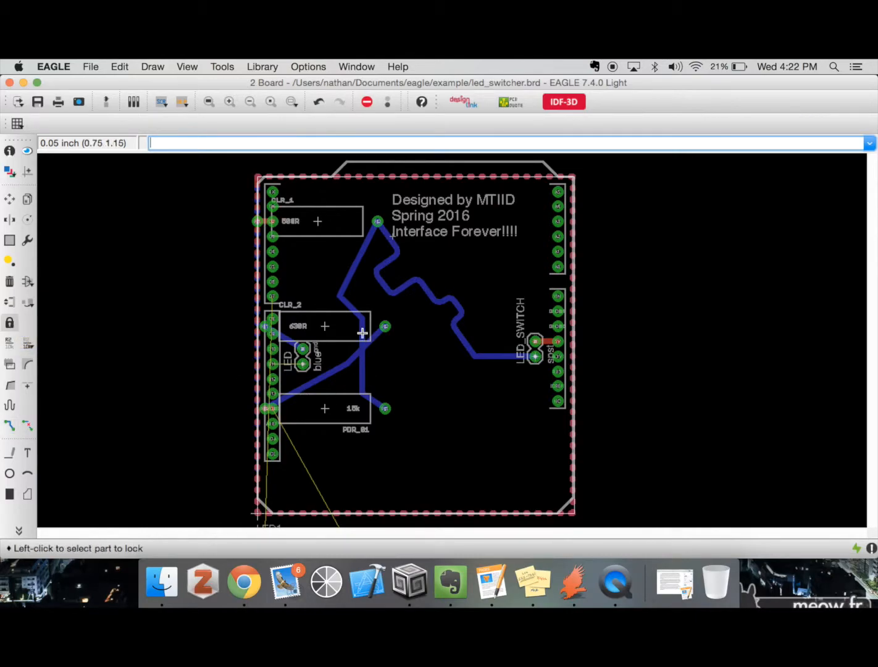
pyautogui.click(324, 326)
pyautogui.click(325, 407)
pyautogui.click(318, 221)
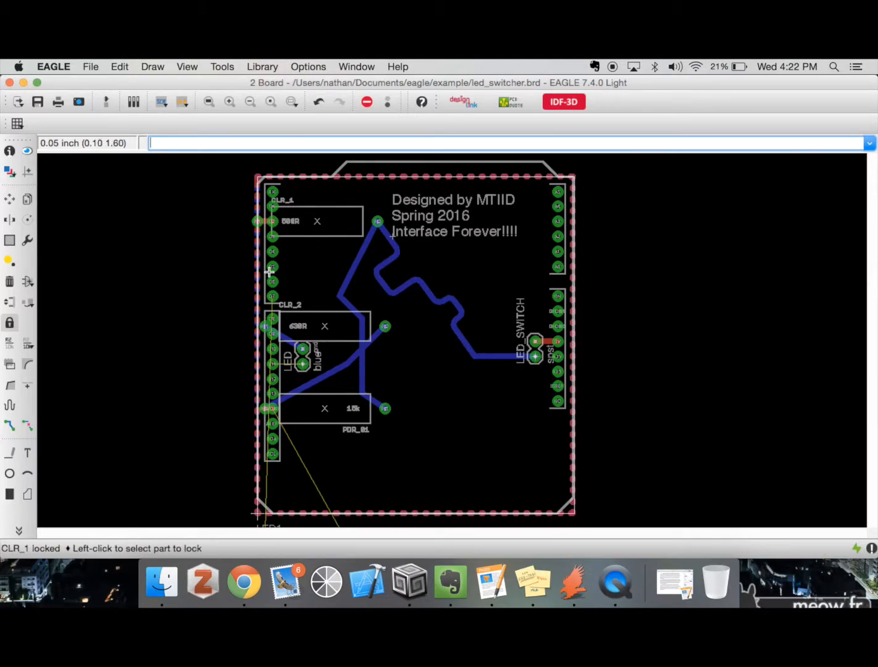
pyautogui.write('move group')
pyautogui.press('Return')
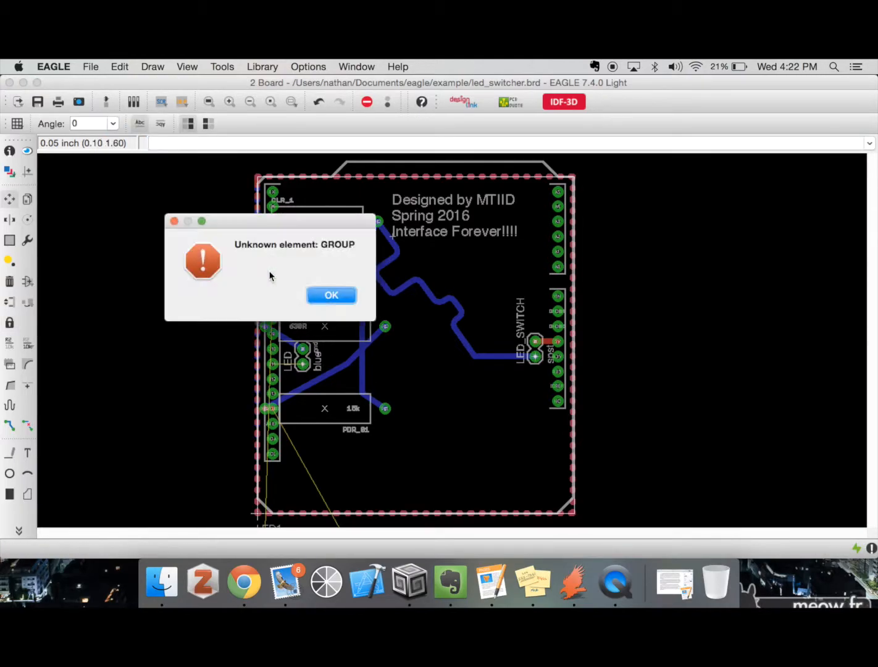
pyautogui.click(316, 295)
pyautogui.write('group: m')
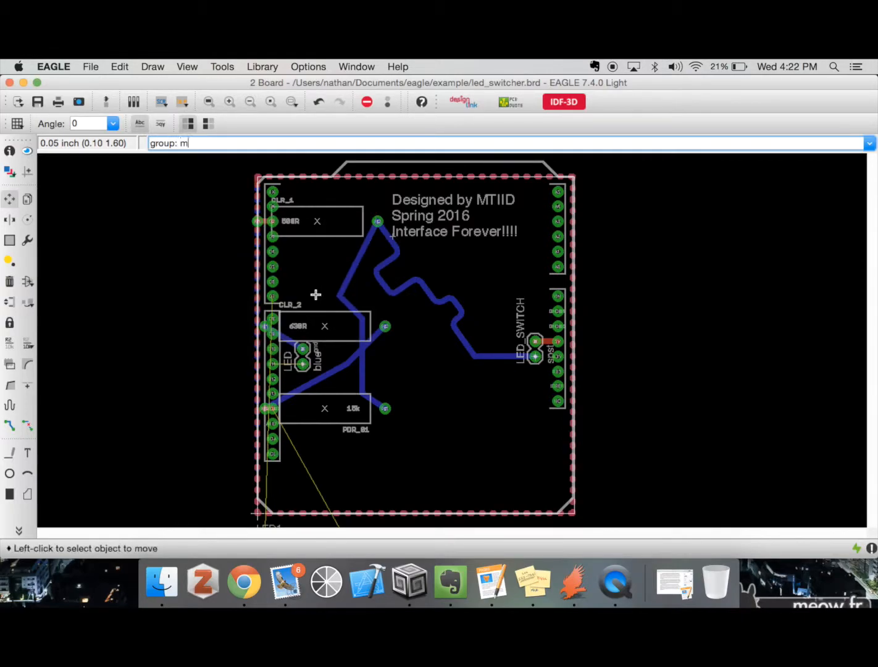
pyautogui.press('Return')
pyautogui.click(294, 295)
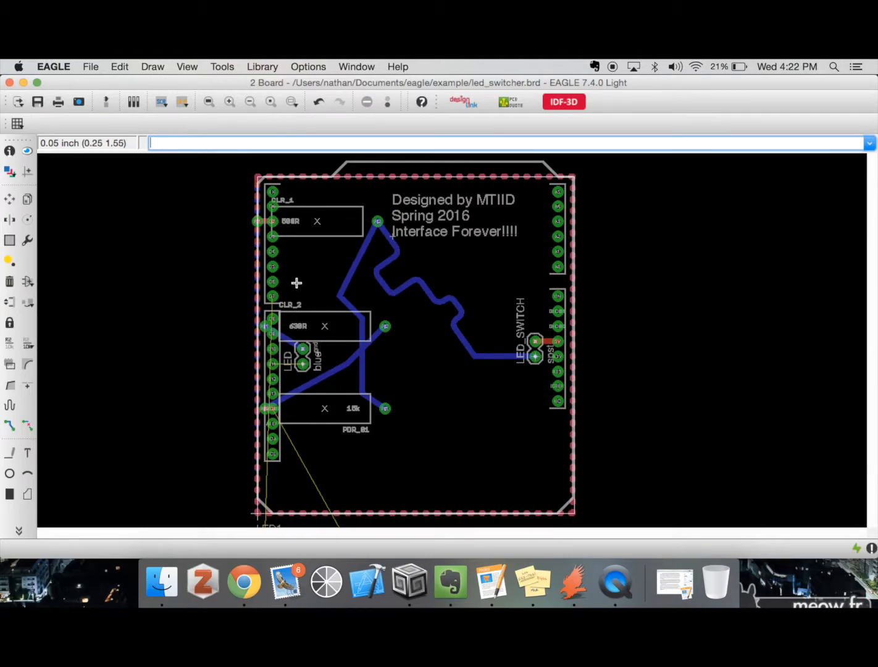
# Group all objects within the board outline, including the shield, resistors, headers, traces and text
pyautogui.write('group')
pyautogui.press('Return')
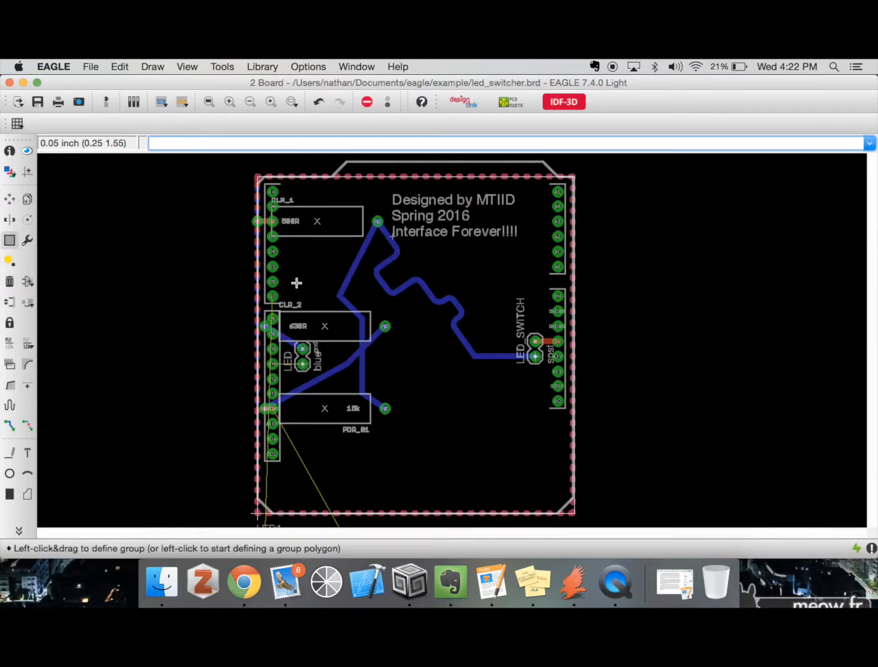
pyautogui.moveTo(235, 176); pyautogui.dragTo(604, 523)
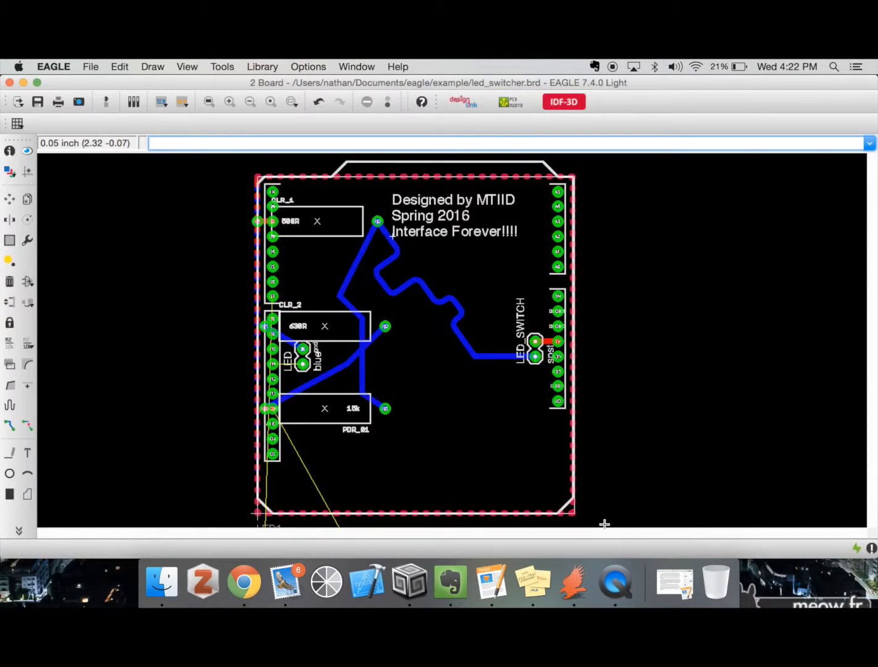
# Try to move the grouped board slightly up and to the left with the three resistors locked
pyautogui.write('move')
pyautogui.press('Return')
pyautogui.keyDown('ctrl'); pyautogui.rightClick(602, 448); pyautogui.keyUp('ctrl')
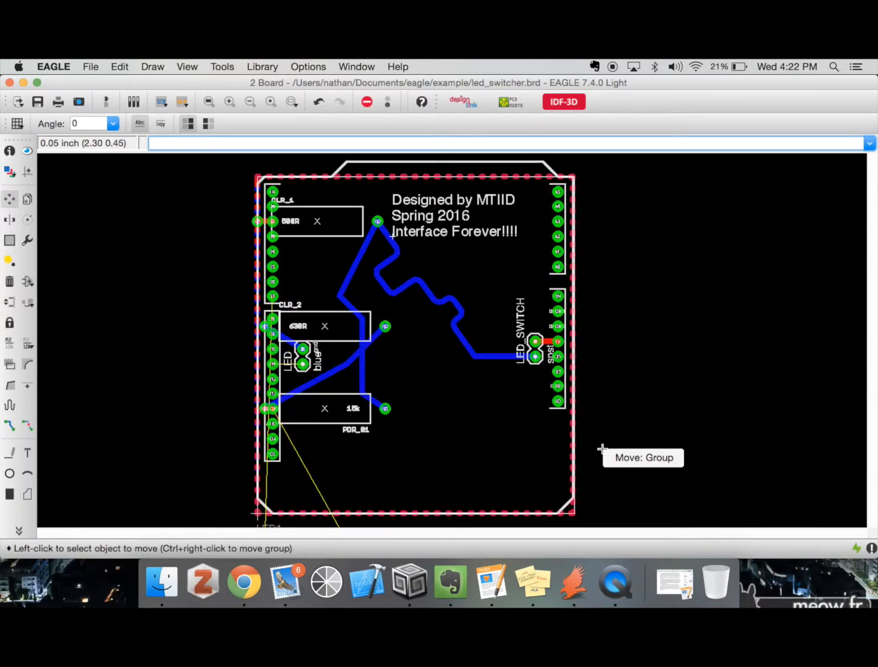
pyautogui.keyDown('ctrl'); pyautogui.rightClick(625, 460); pyautogui.keyUp('ctrl')
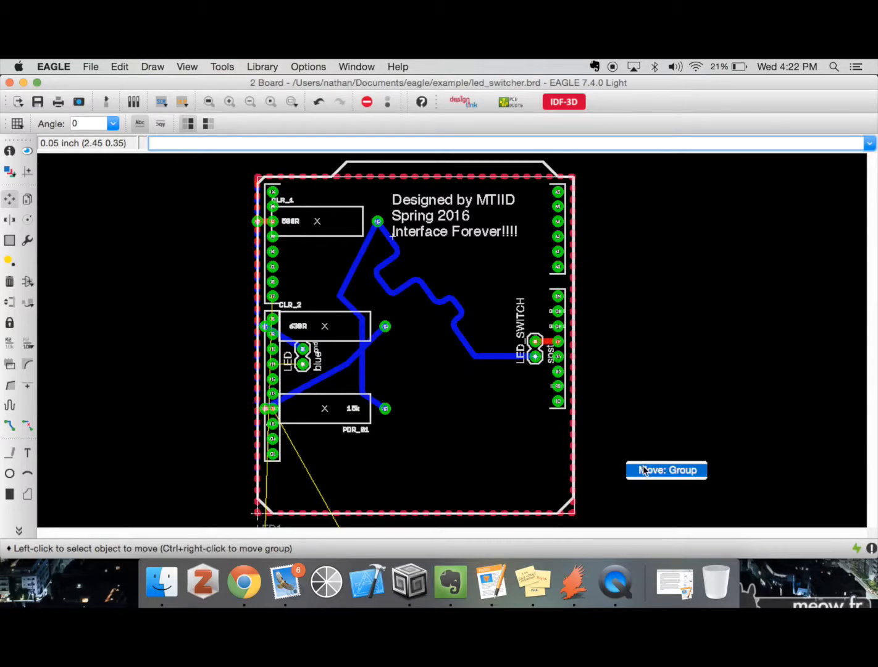
pyautogui.click(643, 467)
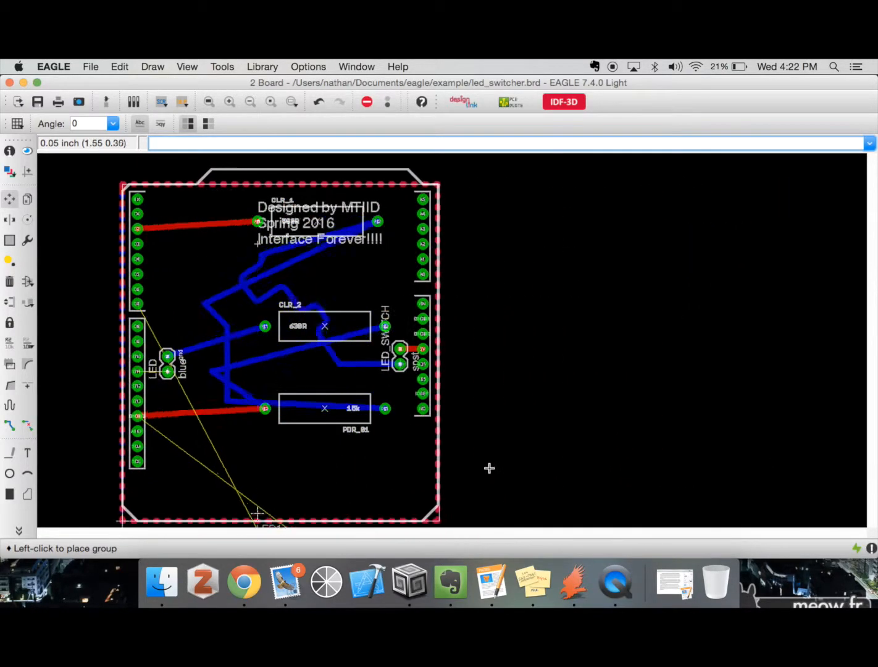
pyautogui.click(593, 449)
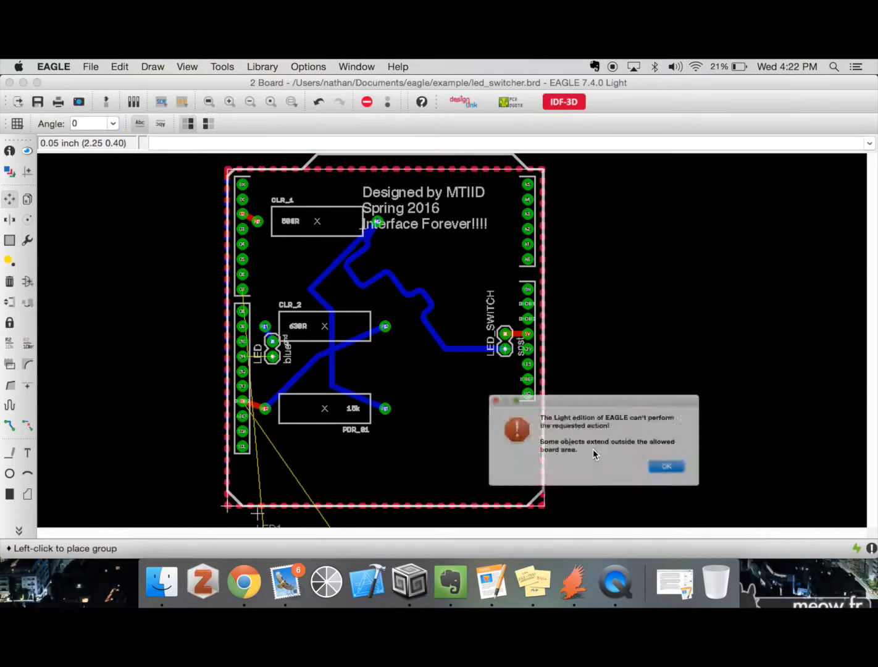
pyautogui.click(679, 481)
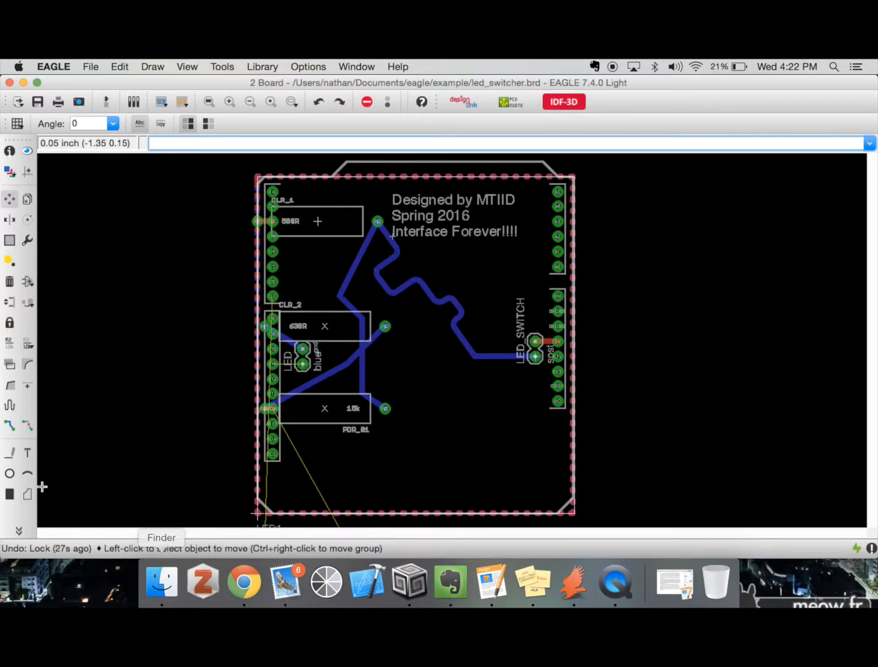
# Place two square vias in the open area between the resistors and LED_SWITCH, one below and one above the meandered trace
pyautogui.click(19, 529)
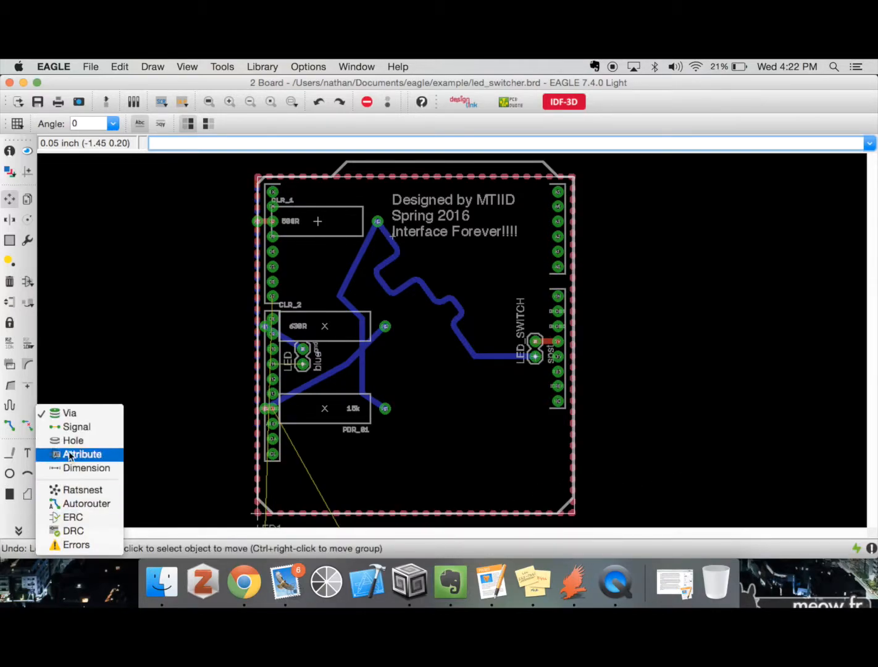
pyautogui.click(69, 413)
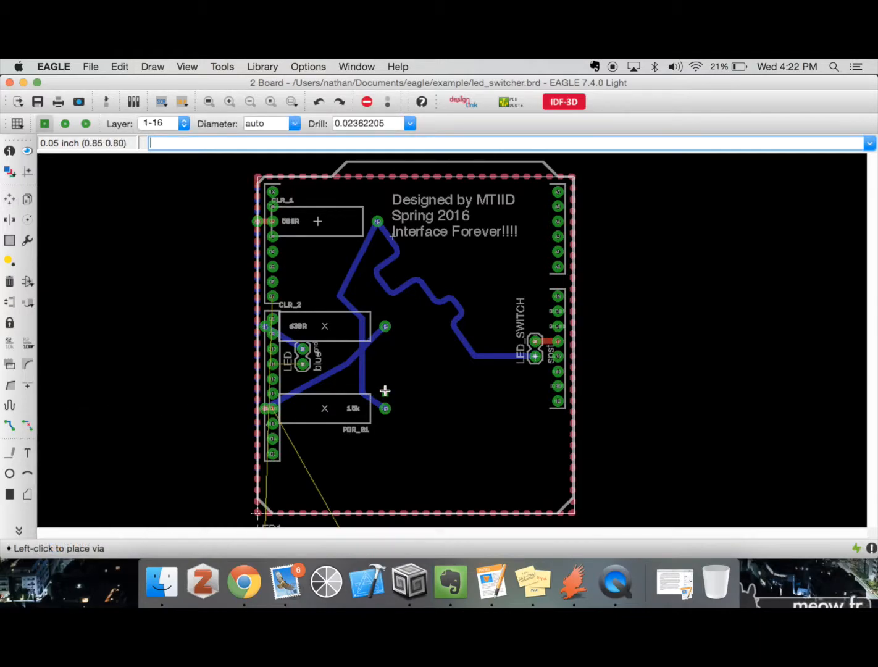
pyautogui.click(420, 364)
pyautogui.click(420, 364)
pyautogui.click(467, 281)
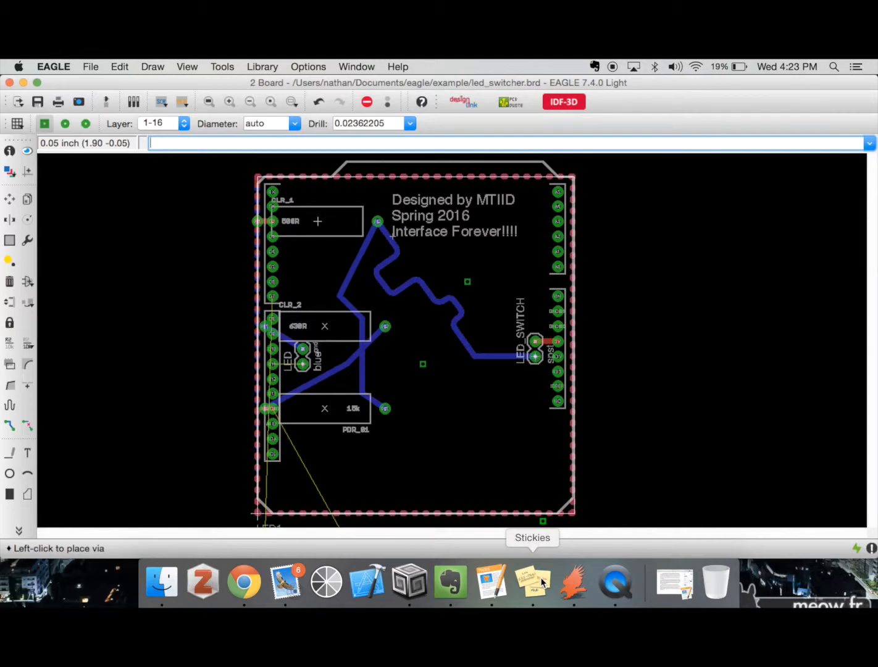
# Change the via shape to octagon and place one via just right of CLR_2's right pad
pyautogui.write('nam')
pyautogui.press('BackSpace')
pyautogui.press('BackSpace')
pyautogui.press('BackSpace')
pyautogui.click(64, 124)
pyautogui.click(85, 123)
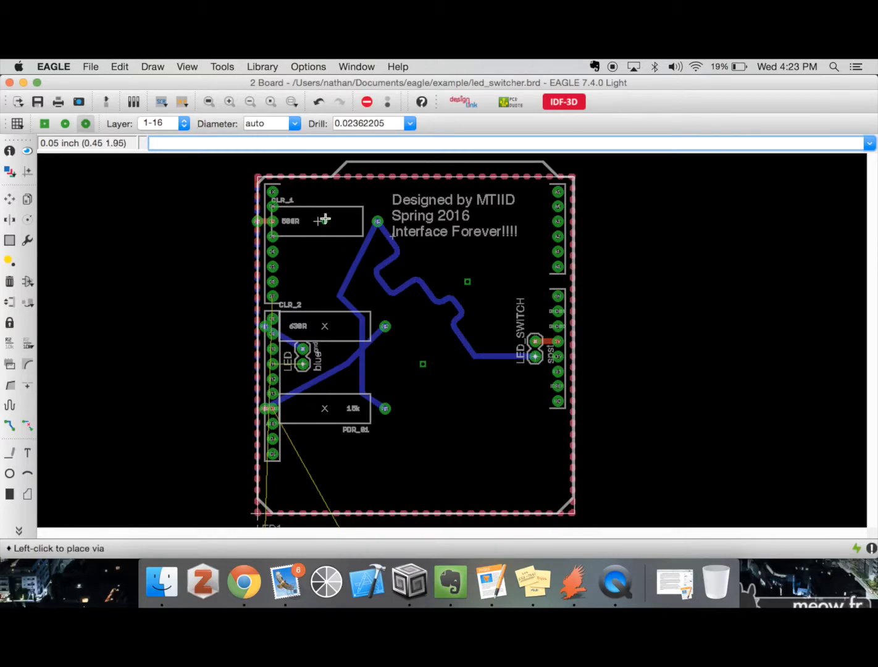
pyautogui.click(415, 325)
# Rename the octagonal via beside CLR_2 to GND
pyautogui.write('name')
pyautogui.press('Return')
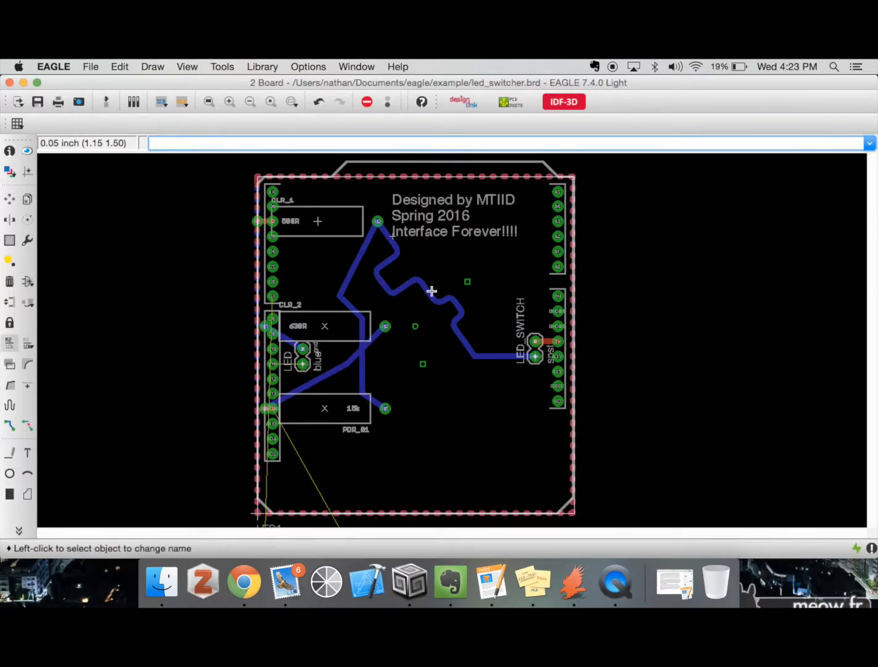
pyautogui.click(415, 328)
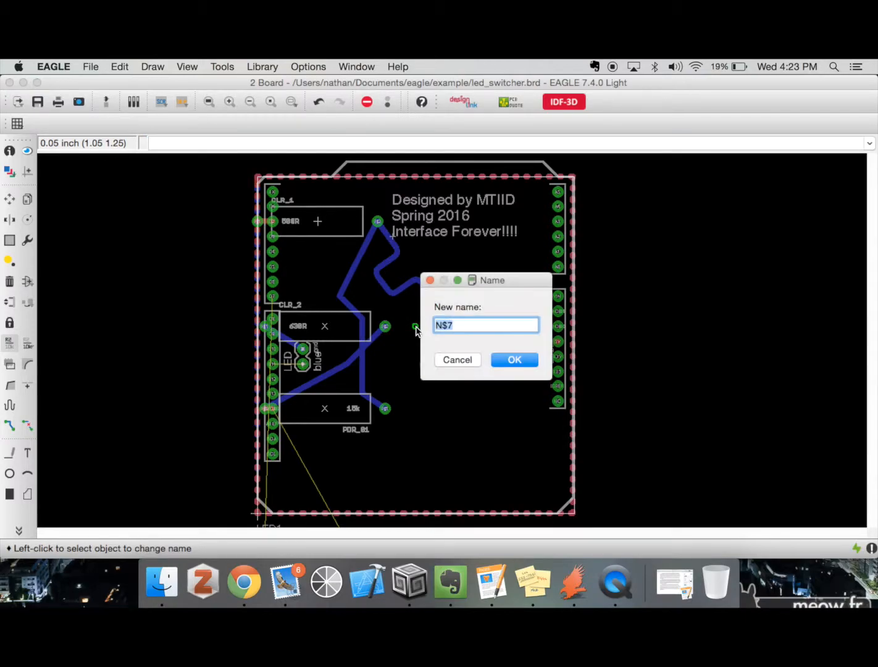
pyautogui.write('GND')
pyautogui.press('Return')
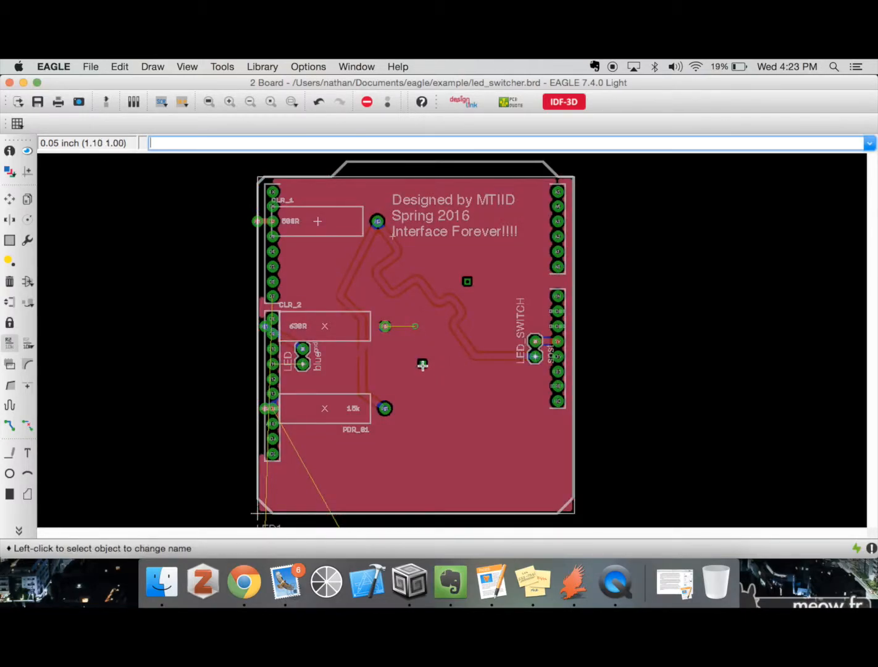
# Rename both square vias, the one below and the one above the meandered trace, to GND
pyautogui.click(422, 363)
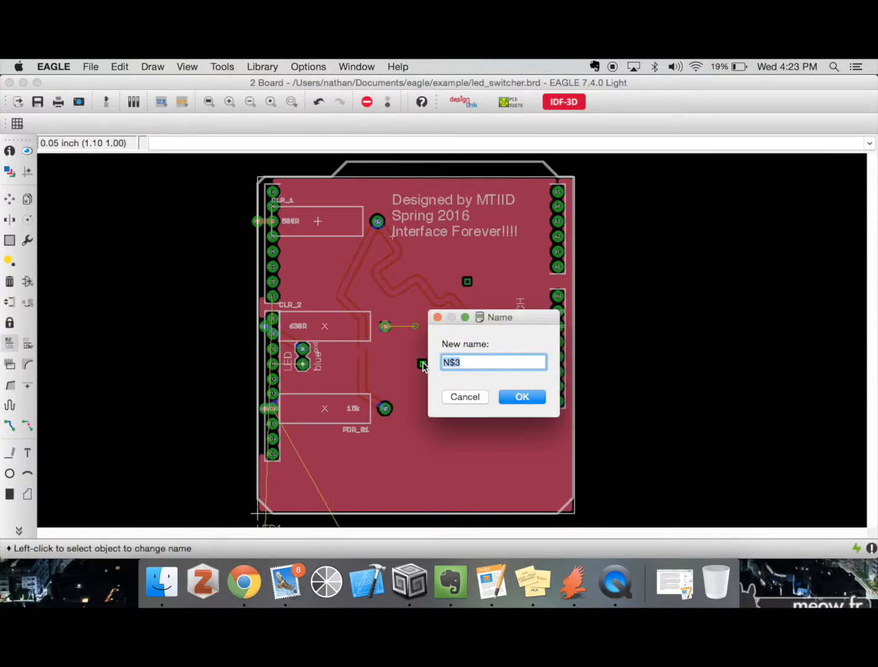
pyautogui.write('GND')
pyautogui.press('Return')
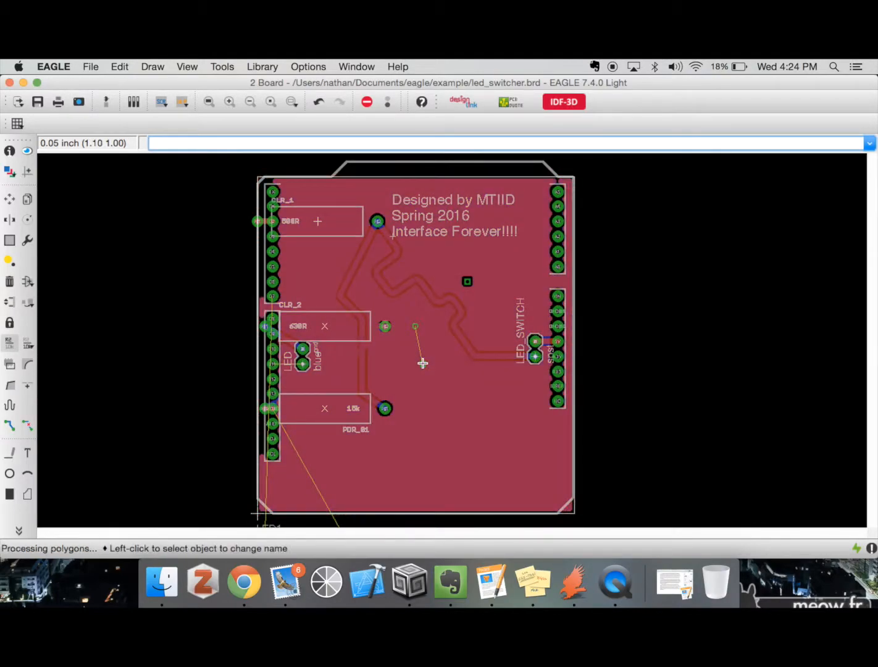
pyautogui.click(468, 282)
pyautogui.write('GND')
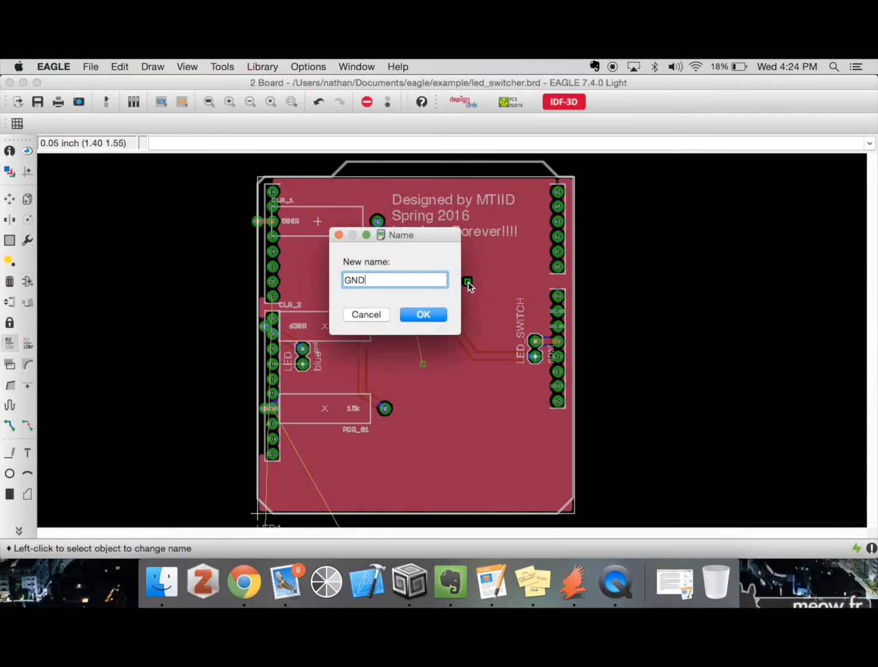
pyautogui.press('Return')
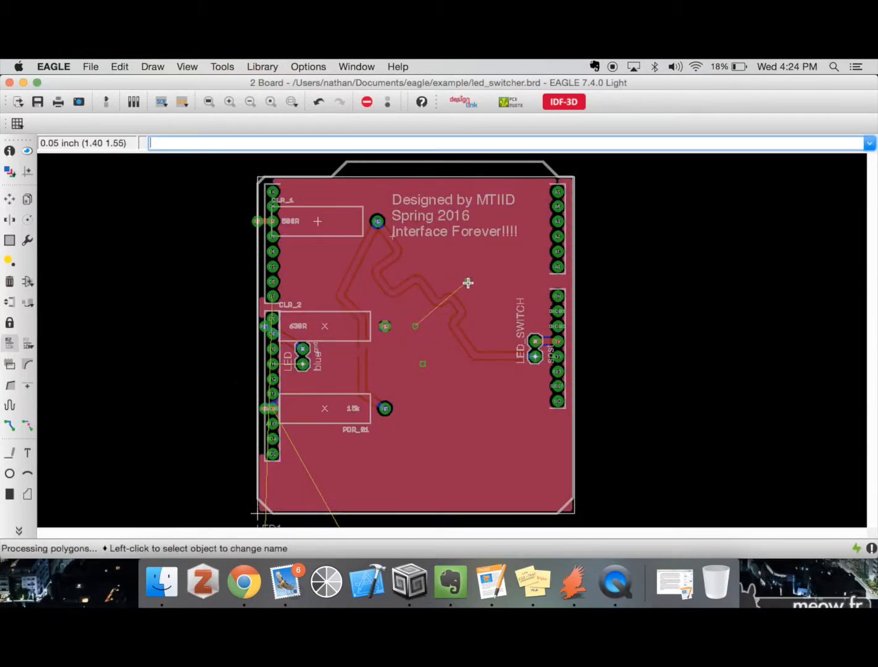
# Undo the last rename to GND of the square via above the meandered trace
pyautogui.click(229, 101)
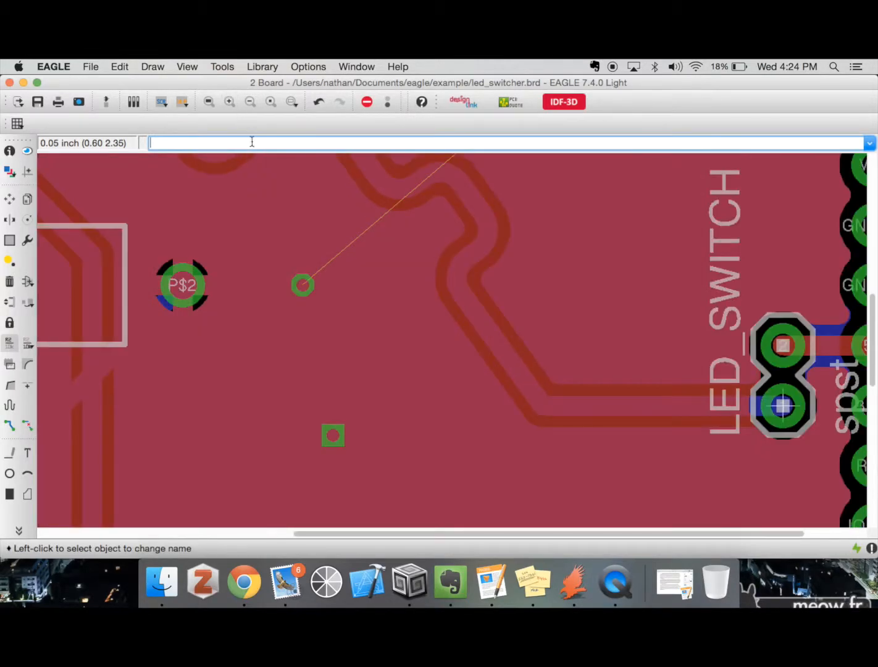
pyautogui.scroll(5, 352, 238)
pyautogui.hscroll(4, 351, 238)
pyautogui.click(352, 238)
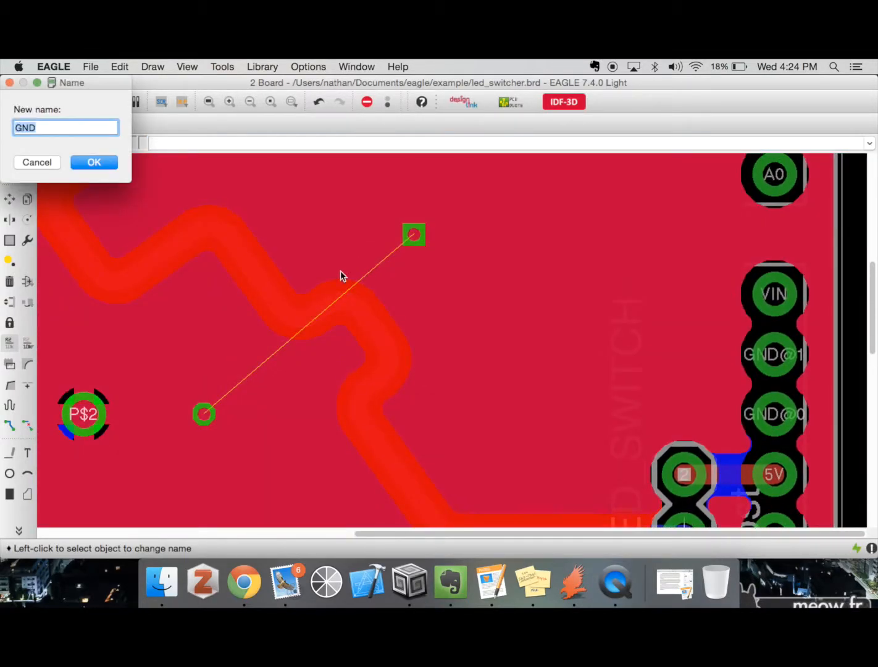
pyautogui.click(20, 164)
pyautogui.press('super+z')
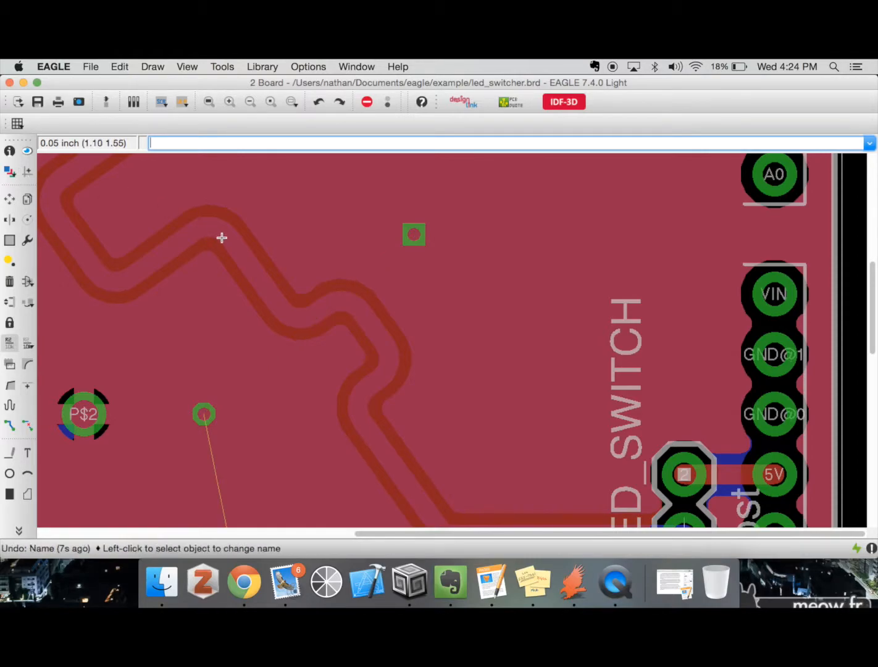
# Recalculate the ratsnest to refill the ground plane around the square via above the meandered trace
pyautogui.click(18, 530)
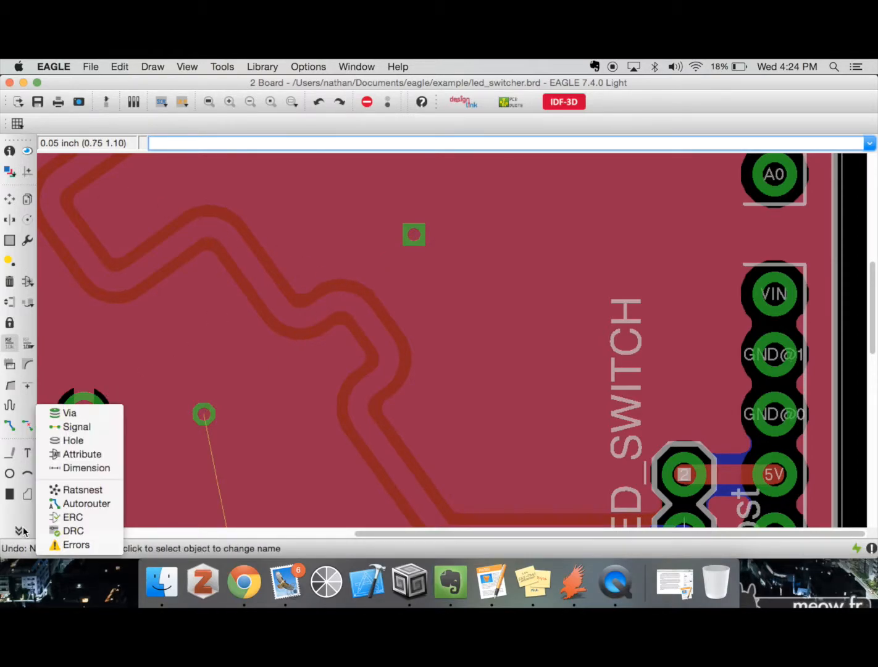
pyautogui.click(80, 489)
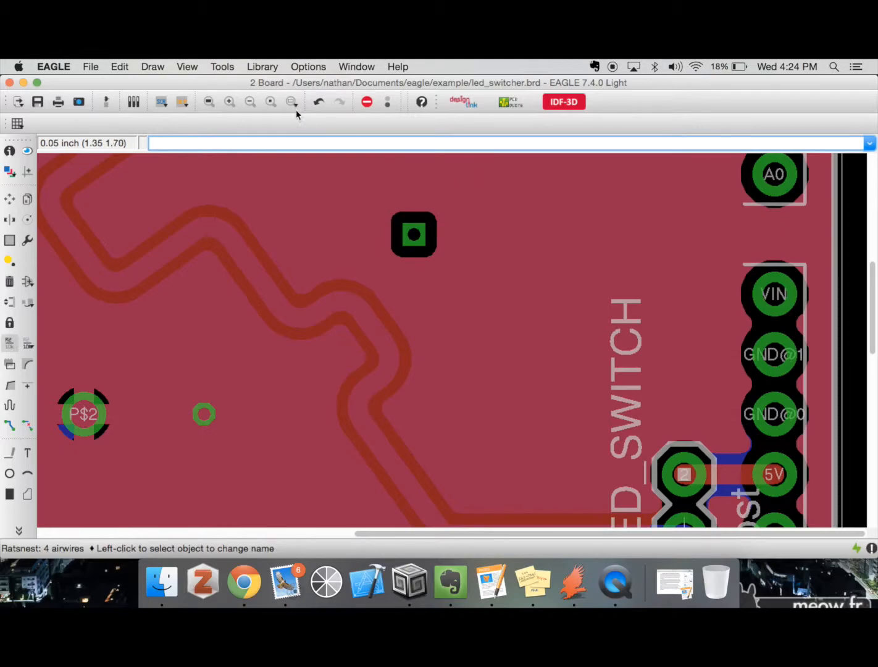
pyautogui.click(250, 102)
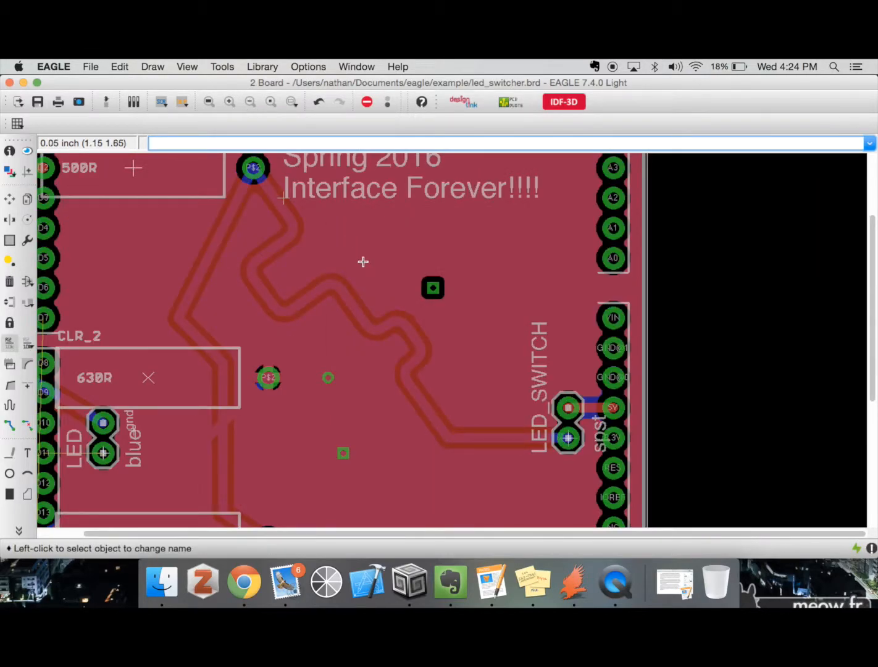
pyautogui.scroll(1, 362, 262)
pyautogui.hscroll(-1, 361, 260)
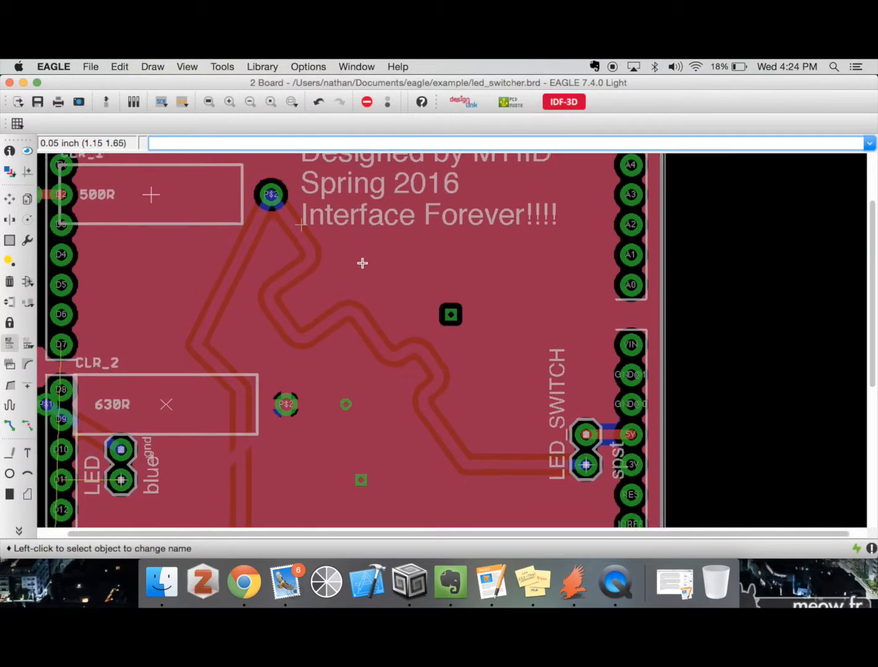
pyautogui.scroll(-6, 361, 260)
pyautogui.click(247, 104)
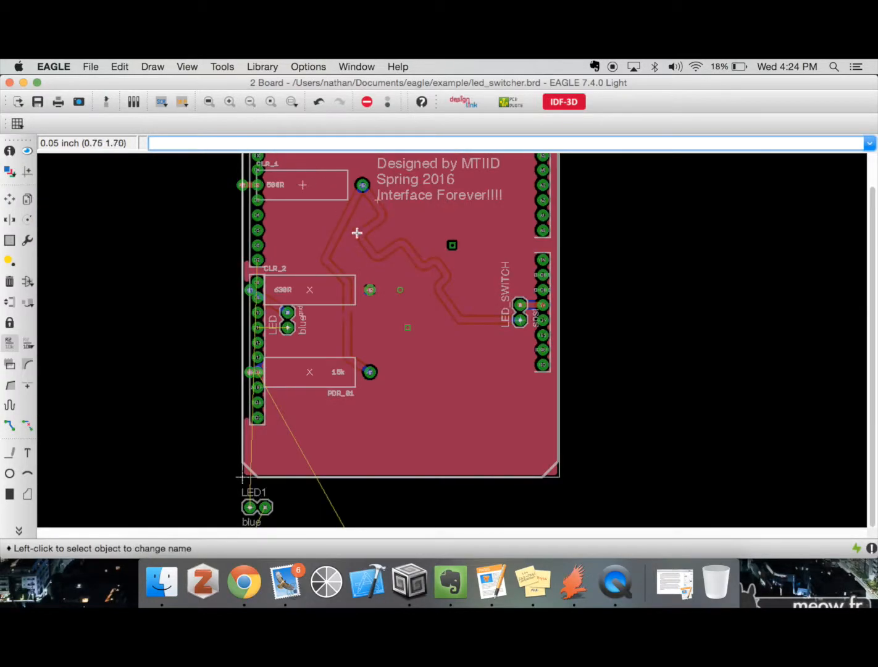
pyautogui.click(20, 531)
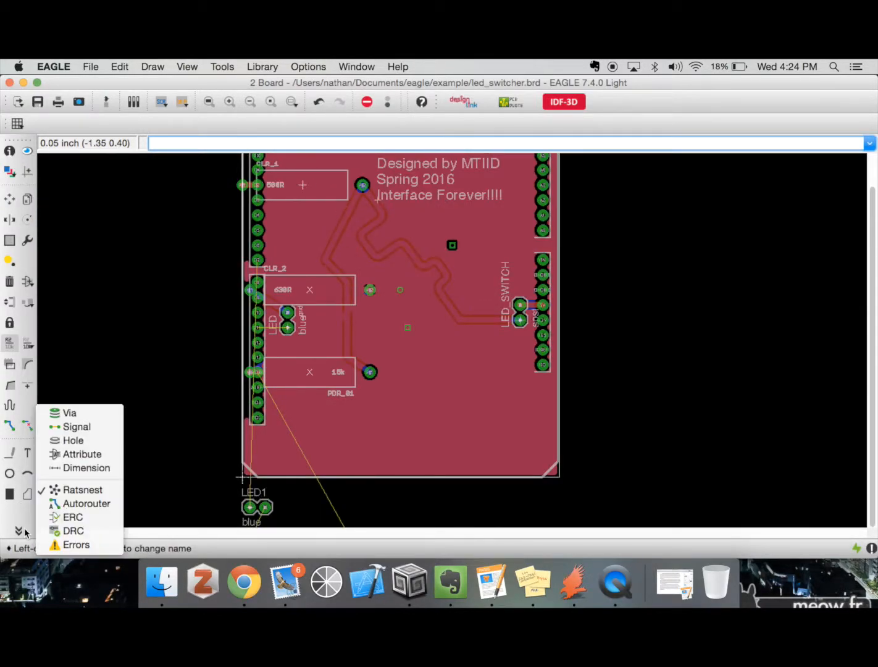
pyautogui.click(375, 418)
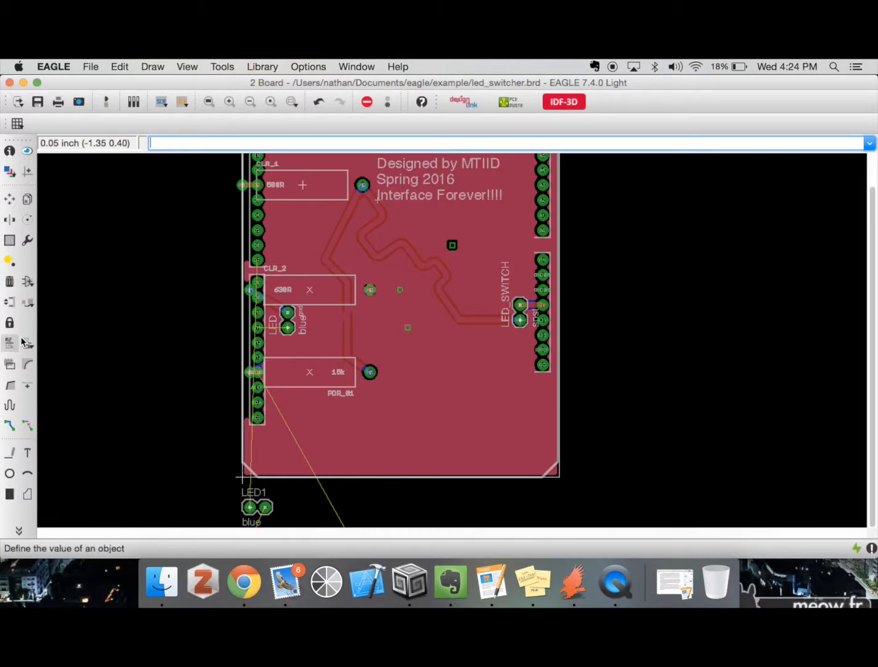
pyautogui.write('route')
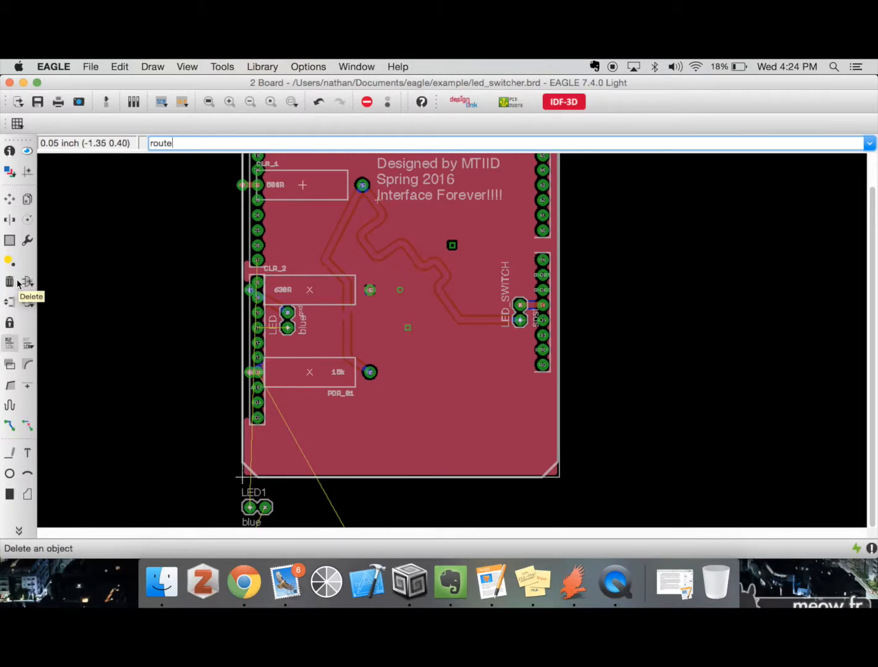
pyautogui.press('Return')
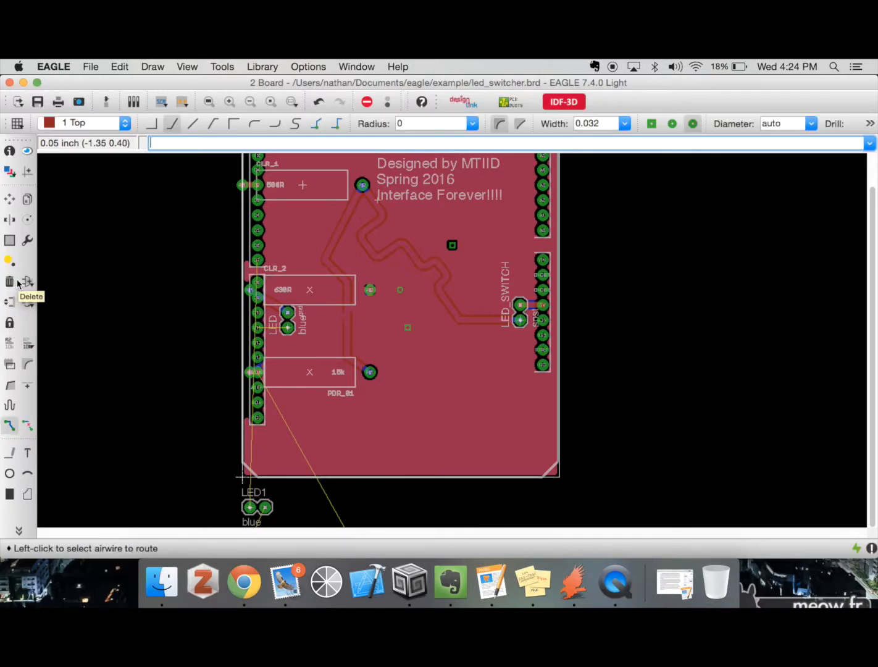
pyautogui.click(257, 372)
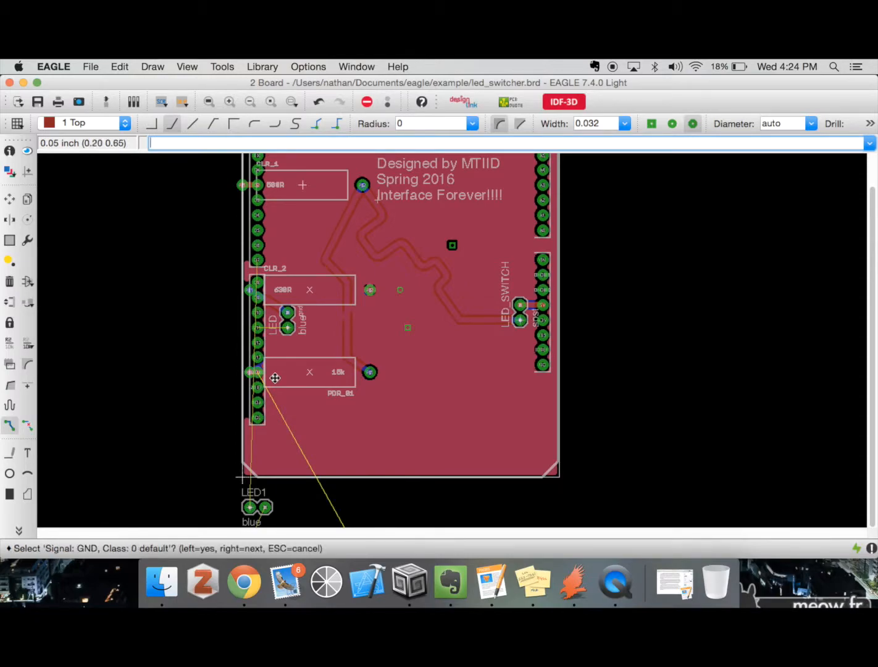
pyautogui.rightClick(380, 438)
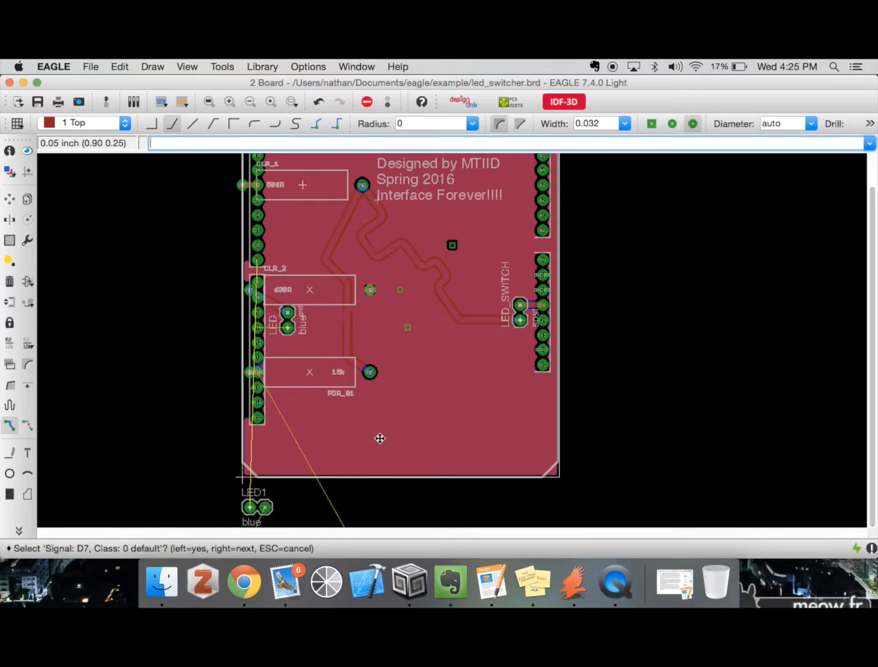
# Try to start the Signal command in the board layout
pyautogui.click(19, 530)
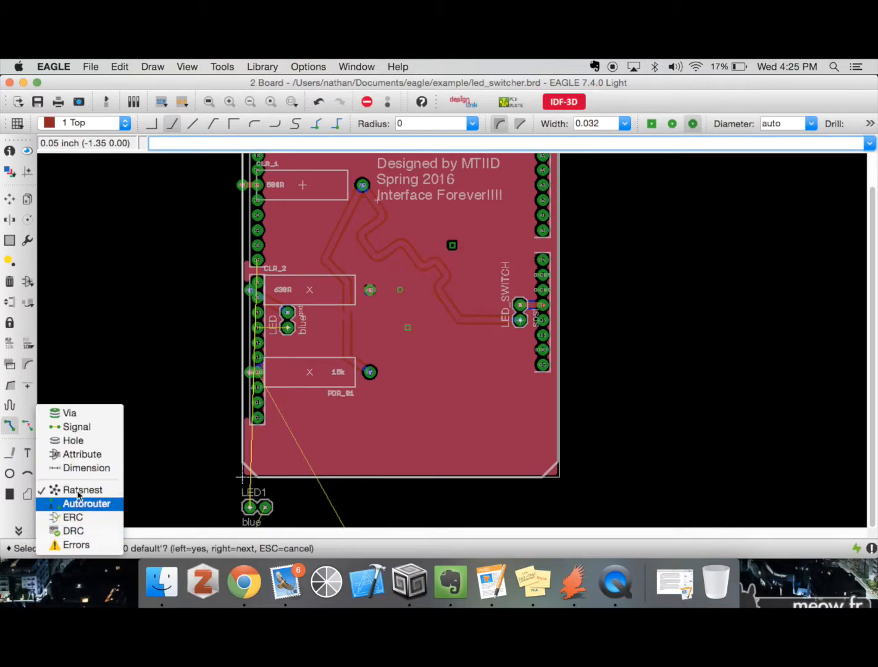
pyautogui.click(81, 427)
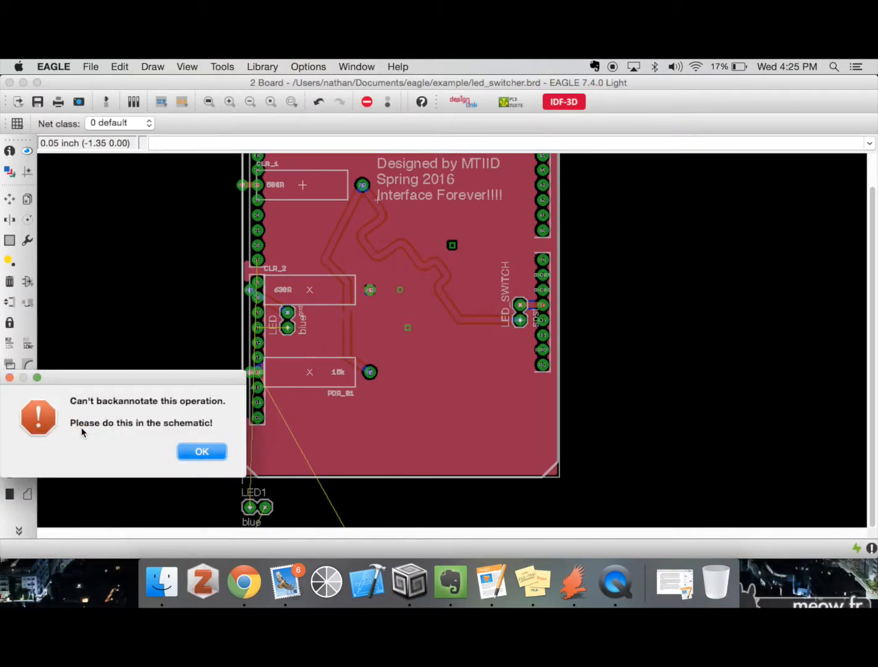
pyautogui.click(202, 452)
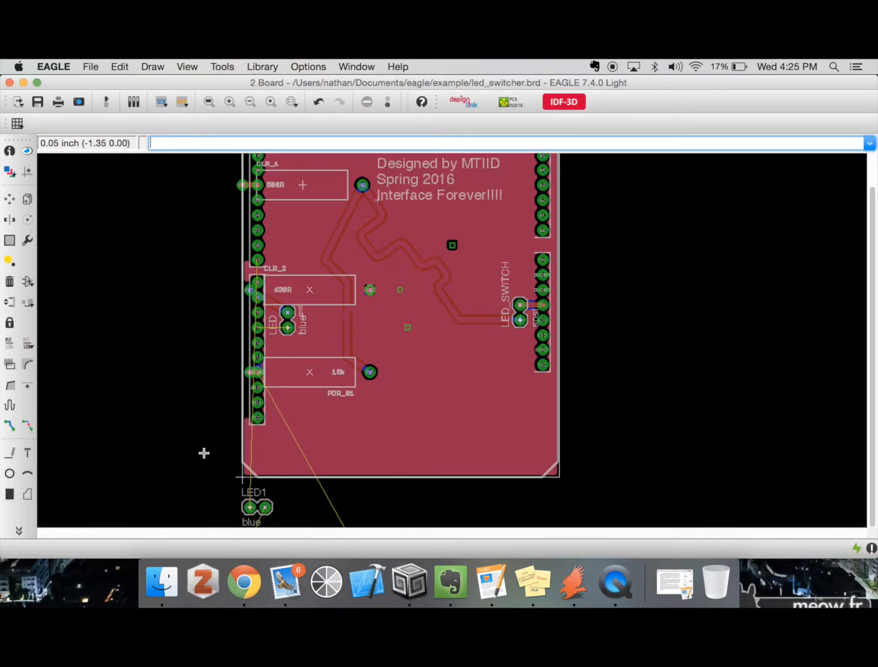
# Place four holes with a 0.12362205 inch drill in a two-by-two pattern in the board's open area below LED_SWITCH
pyautogui.click(18, 530)
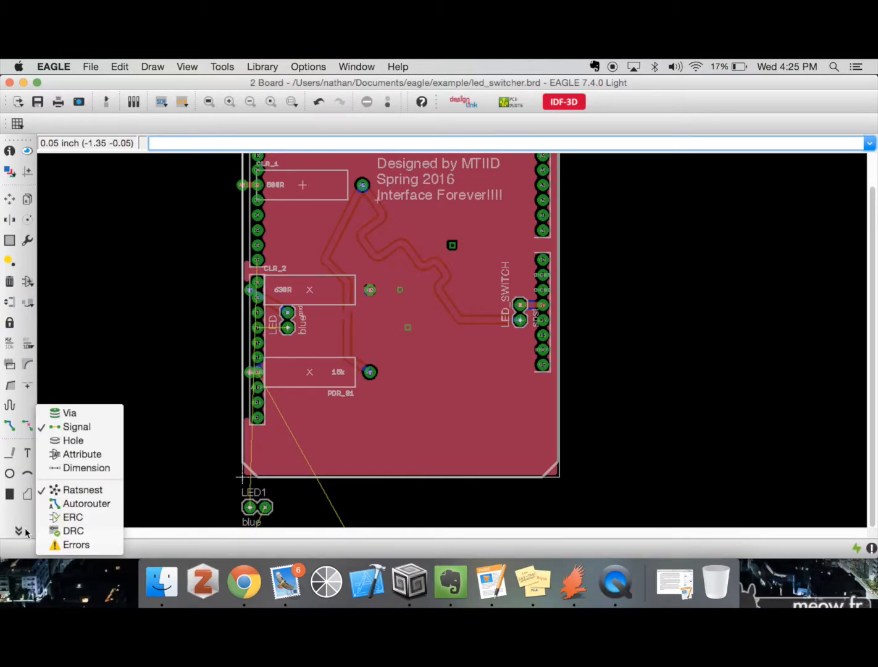
pyautogui.click(102, 440)
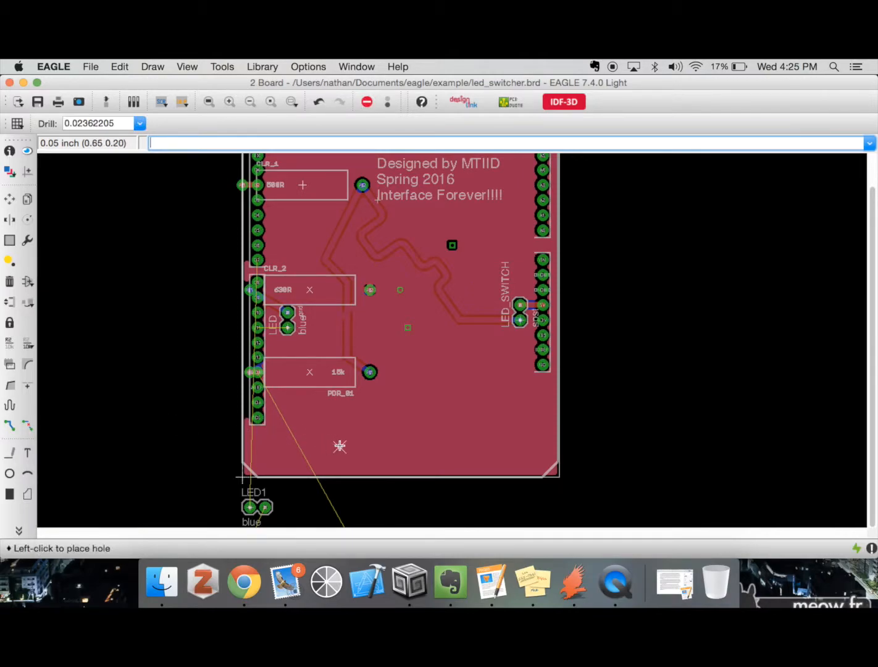
pyautogui.scroll(3, 504, 404)
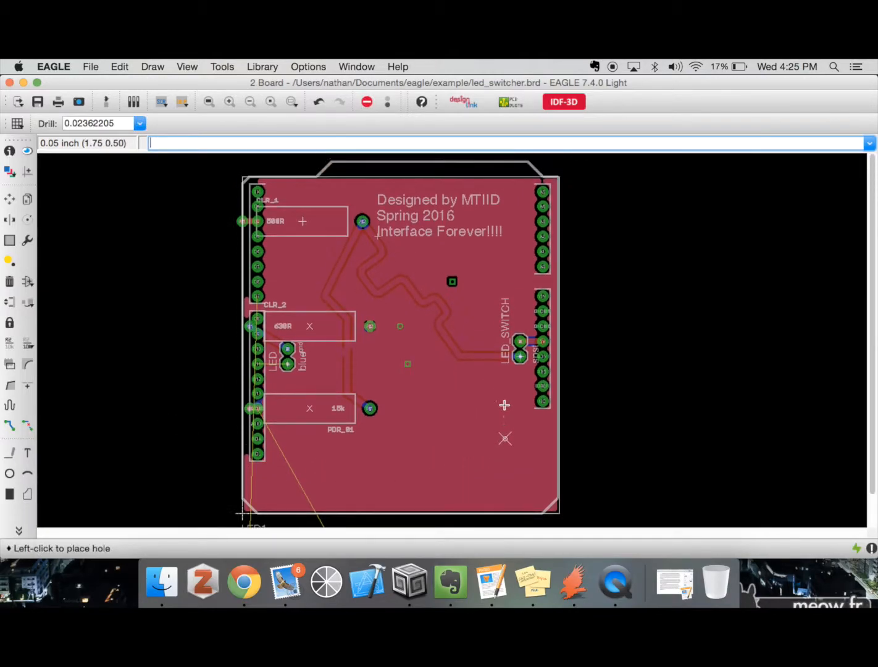
pyautogui.scroll(-2, 504, 404)
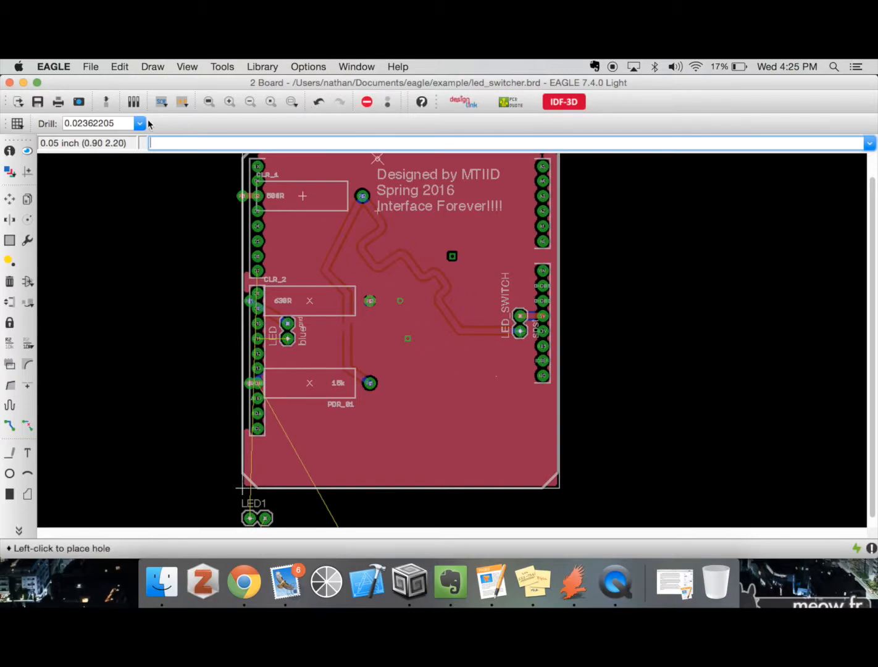
pyautogui.click(80, 125)
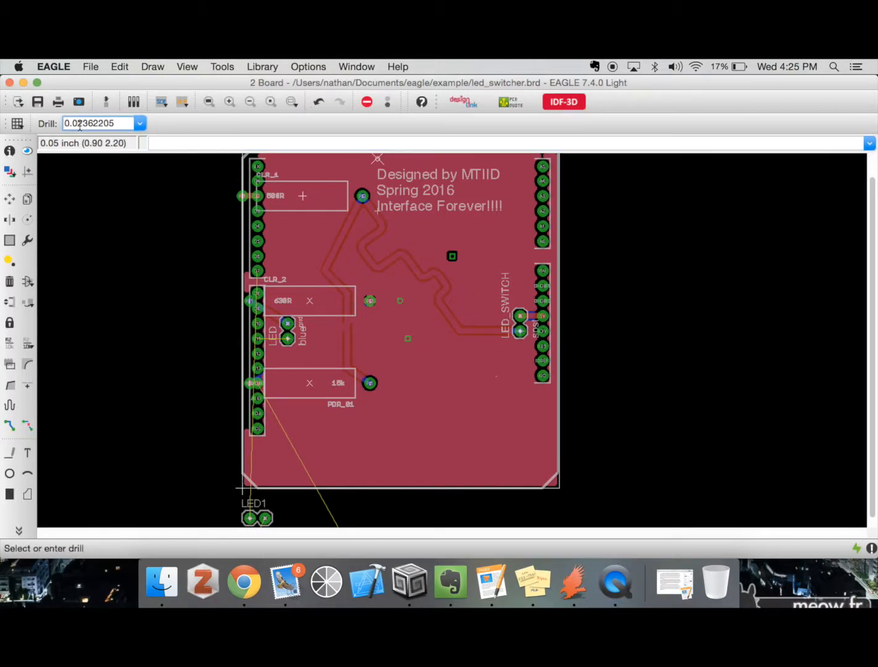
pyautogui.press('BackSpace')
pyautogui.write('1')
pyautogui.press('Return')
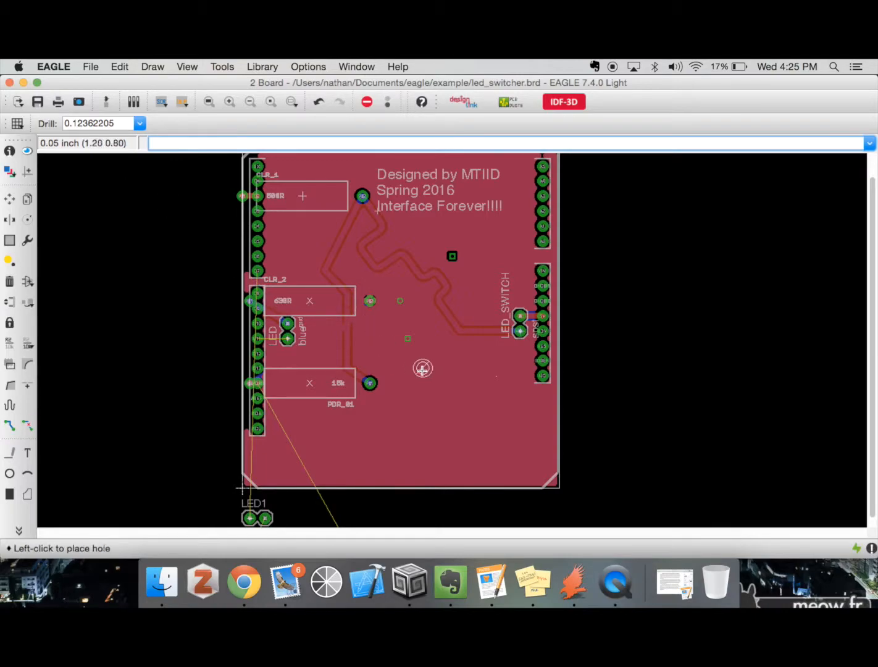
pyautogui.click(430, 390)
pyautogui.click(489, 390)
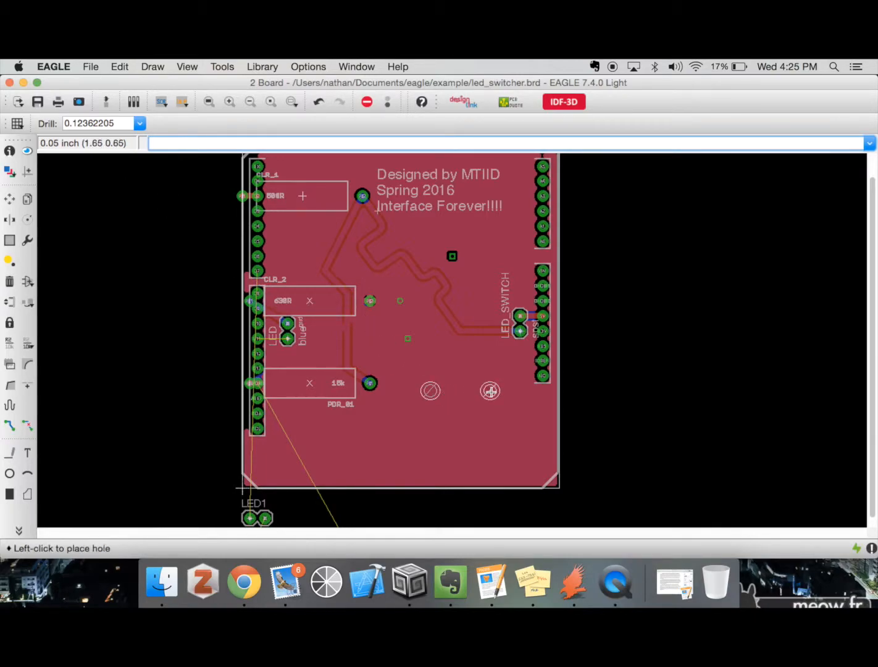
pyautogui.click(430, 443)
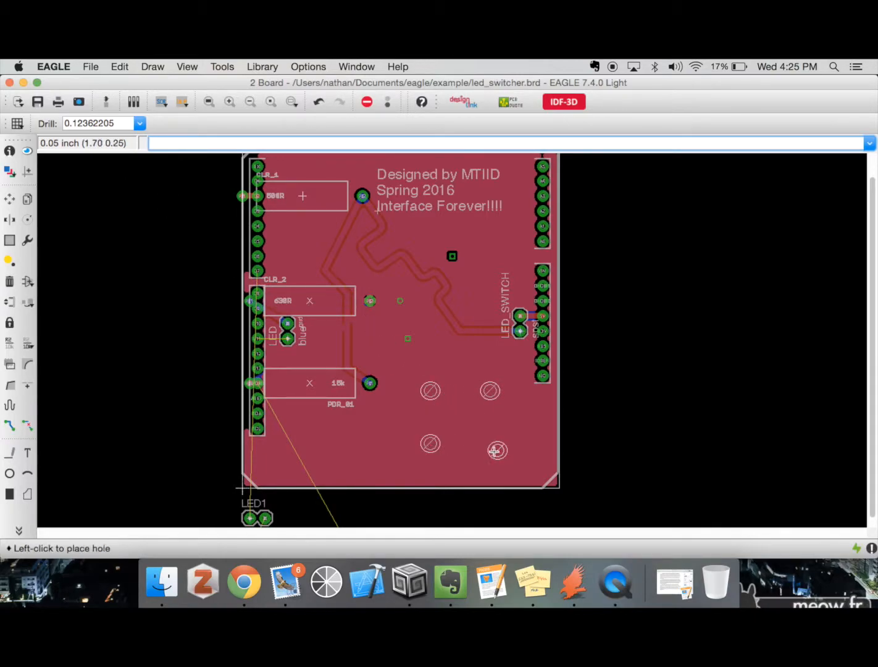
pyautogui.click(490, 444)
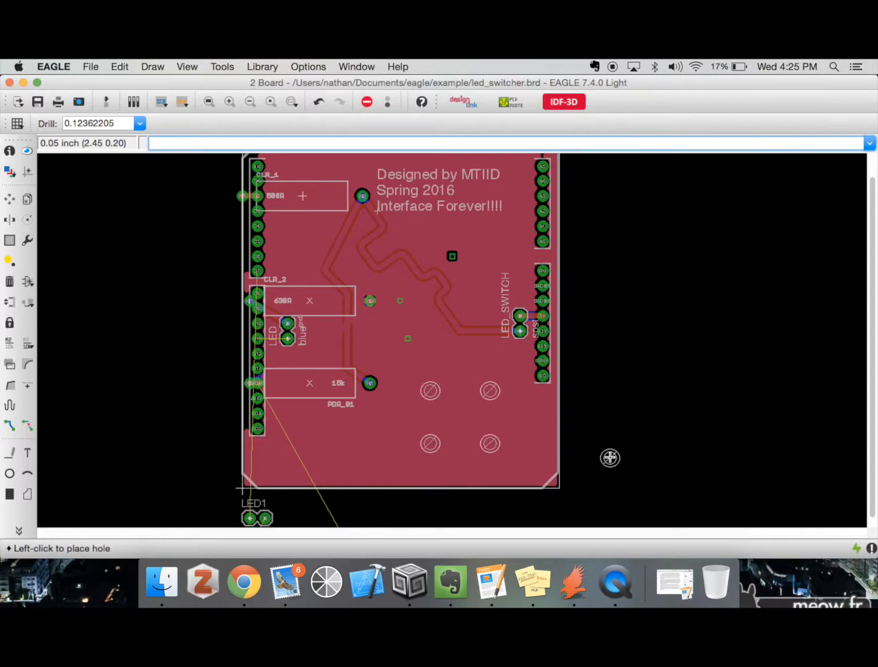
# Try a dimension in mm from LED1's left pad across the board's width, and undo the last placed hole
pyautogui.click(21, 532)
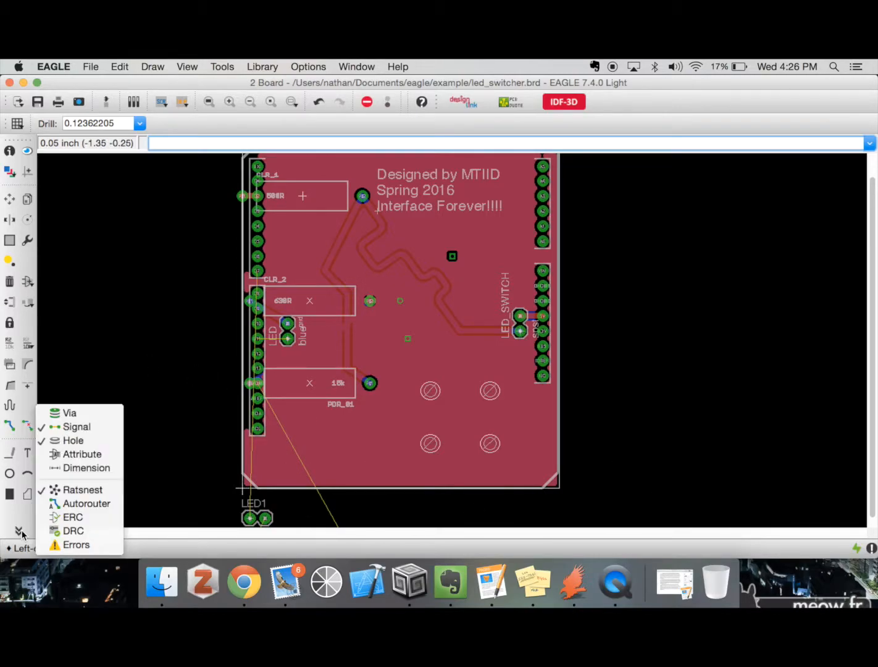
pyautogui.click(106, 455)
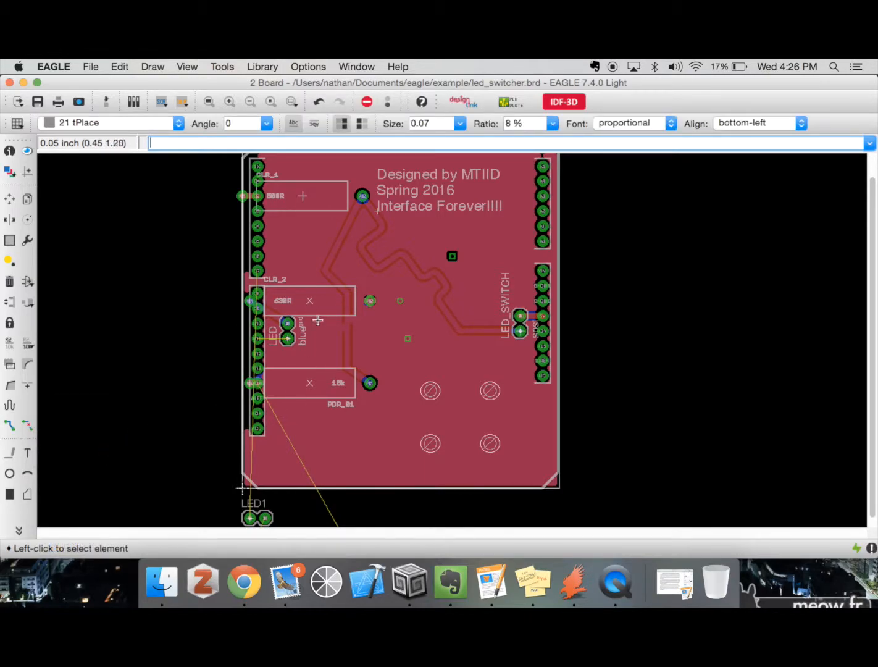
pyautogui.click(19, 531)
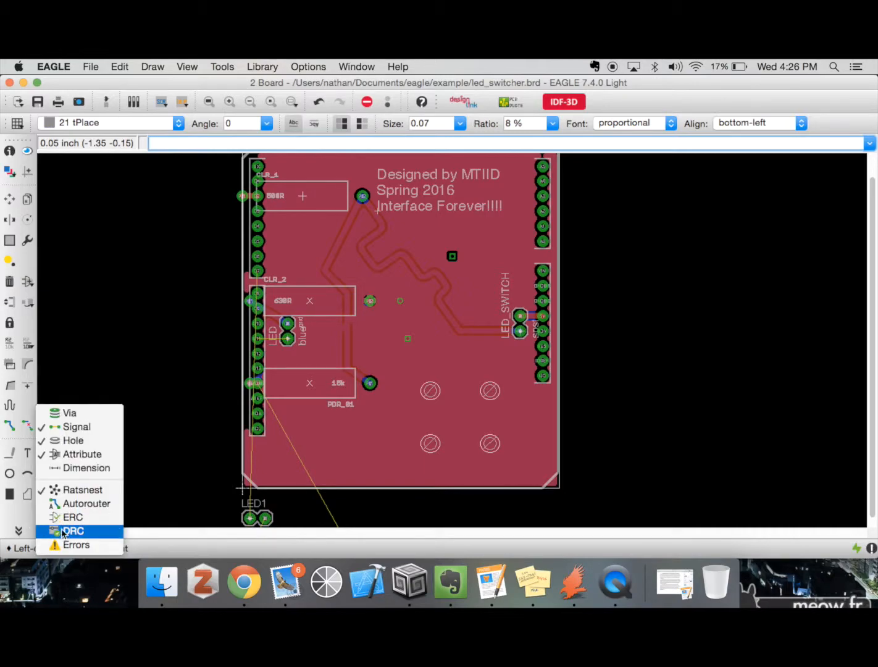
pyautogui.click(87, 468)
pyautogui.click(249, 517)
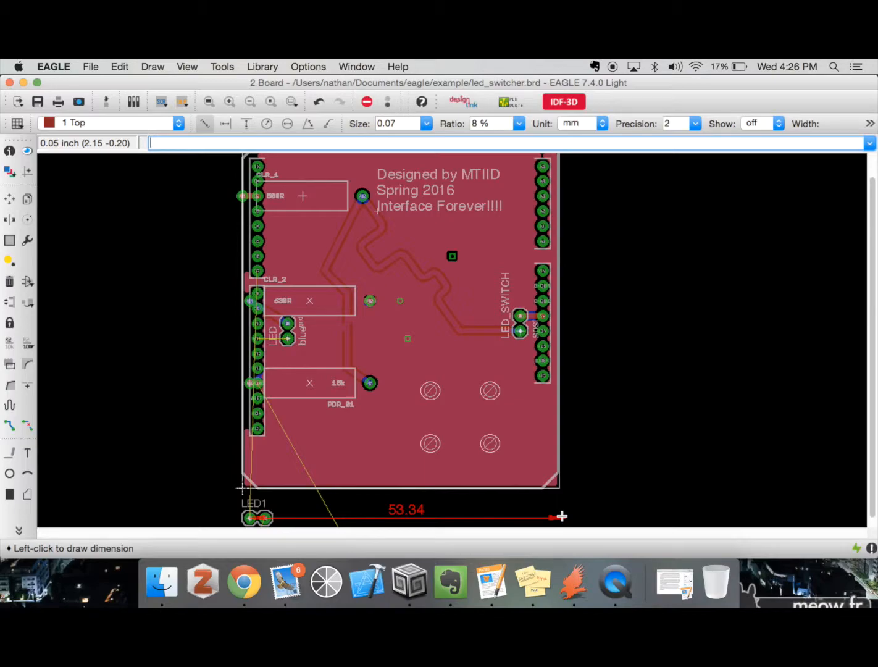
pyautogui.press('super+z')
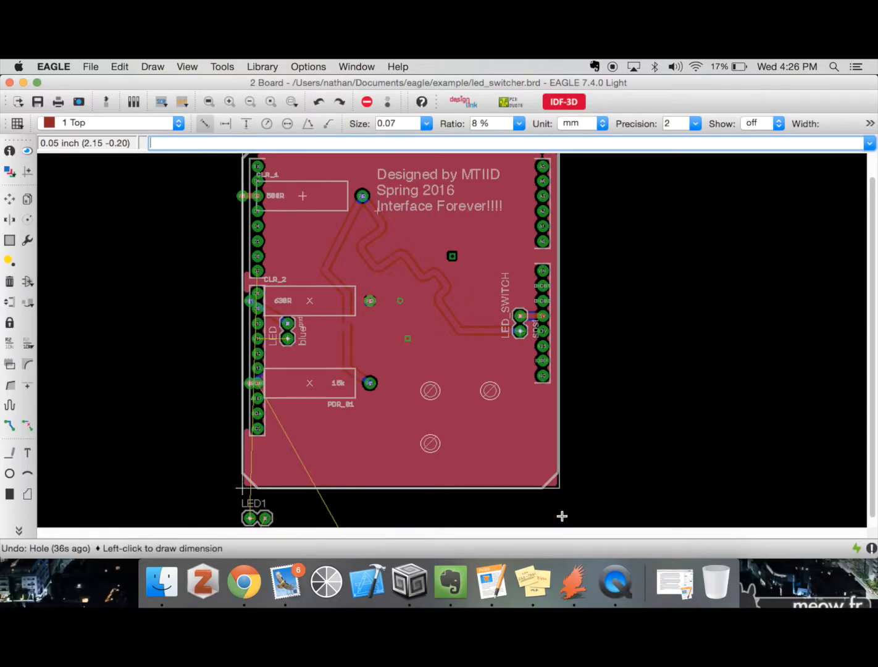
# Open the DRC error list, enlarge it to show every entry, and examine the first Clearance error on the board
pyautogui.click(19, 531)
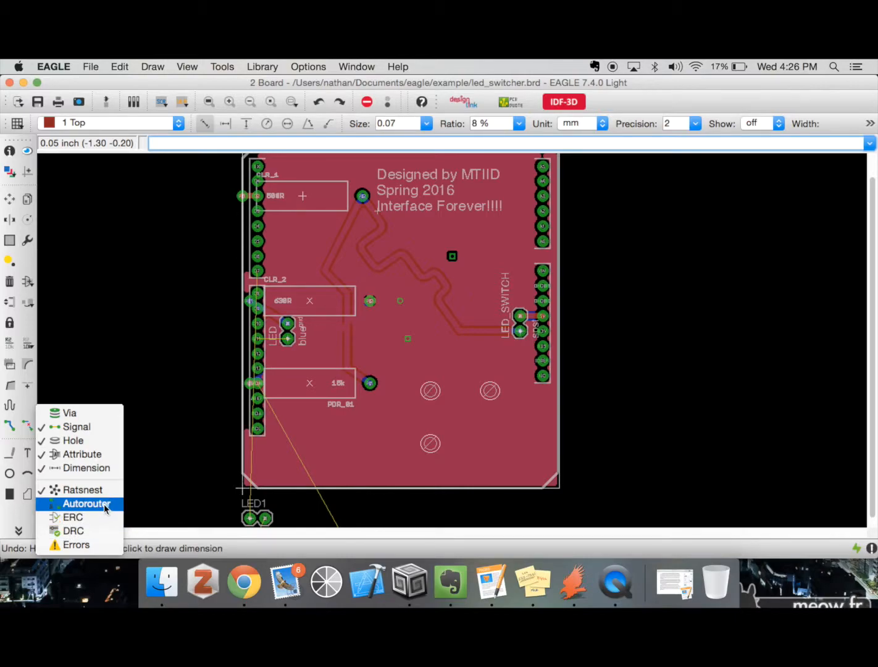
pyautogui.click(92, 545)
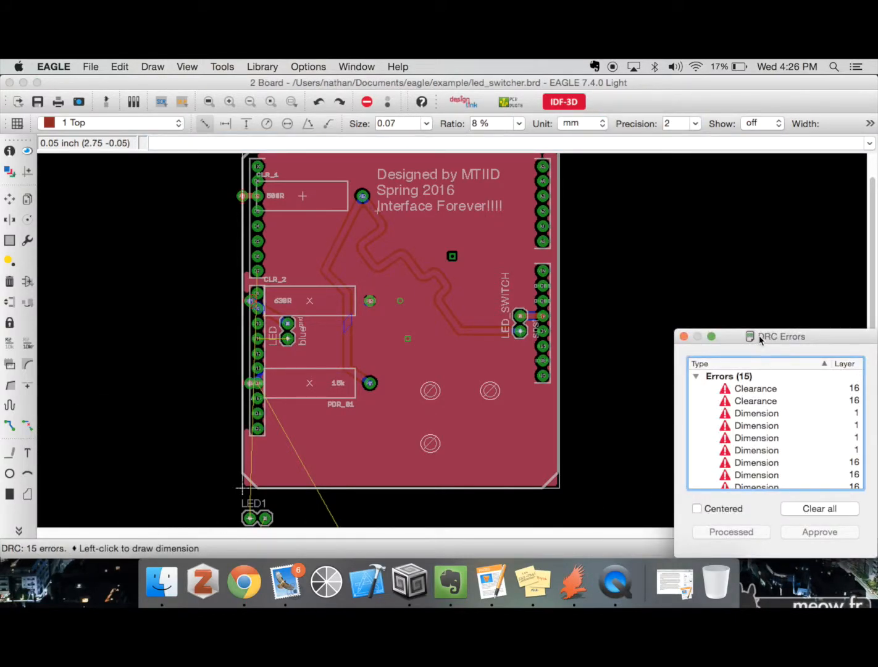
pyautogui.moveTo(755, 327); pyautogui.dragTo(657, 82)
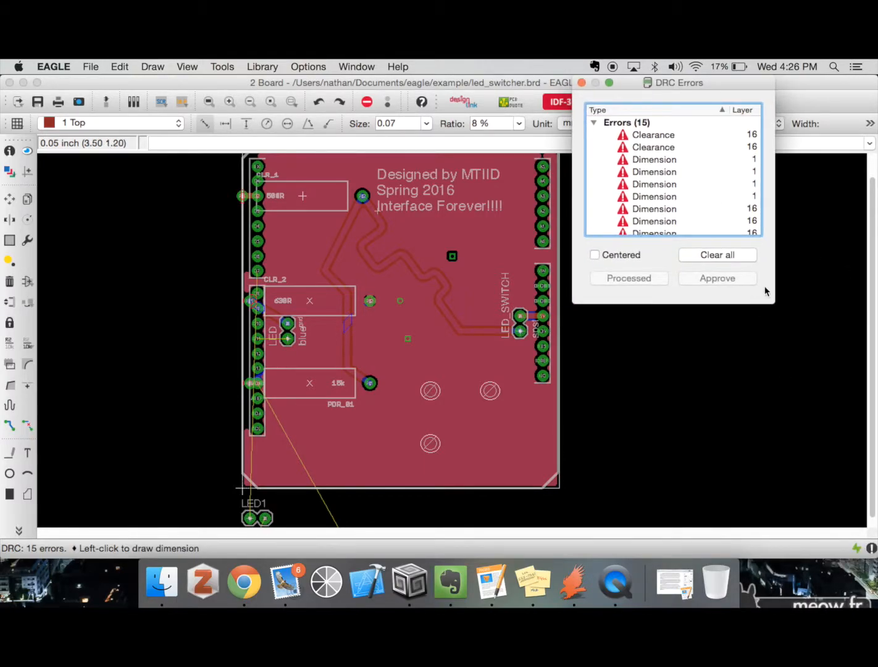
pyautogui.moveTo(771, 297); pyautogui.dragTo(864, 516)
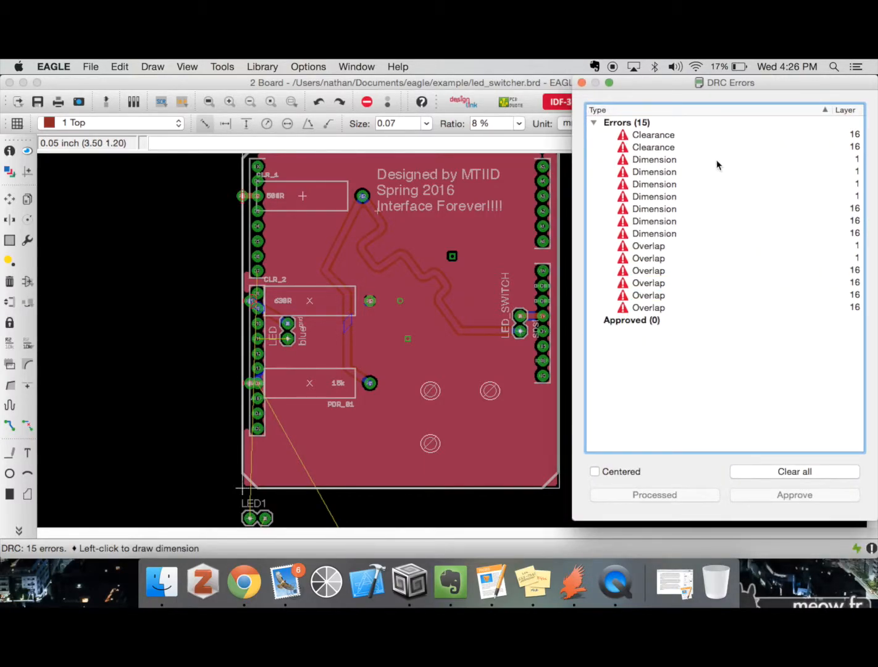
pyautogui.click(679, 135)
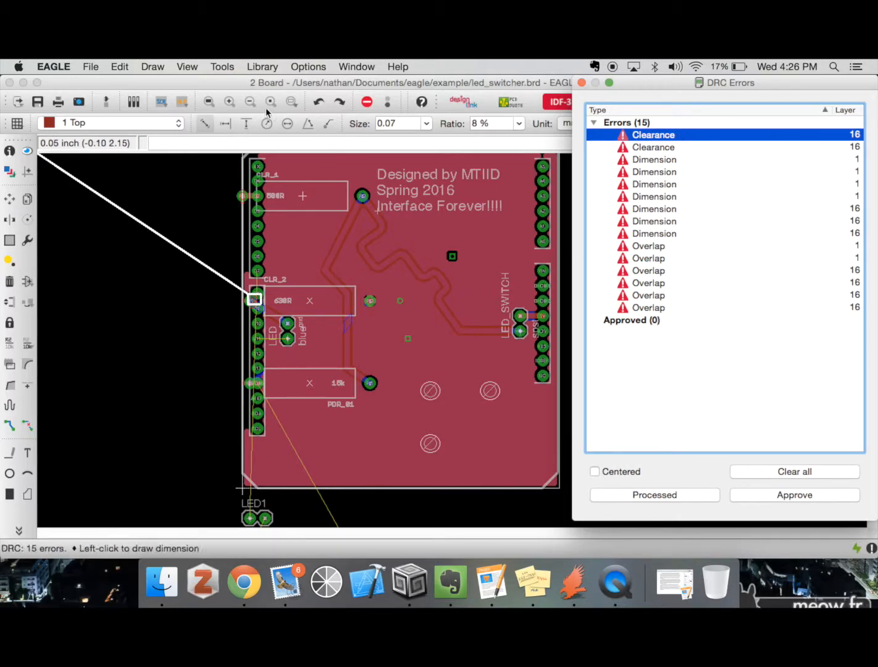
pyautogui.click(229, 102)
pyautogui.scroll(3, 229, 184)
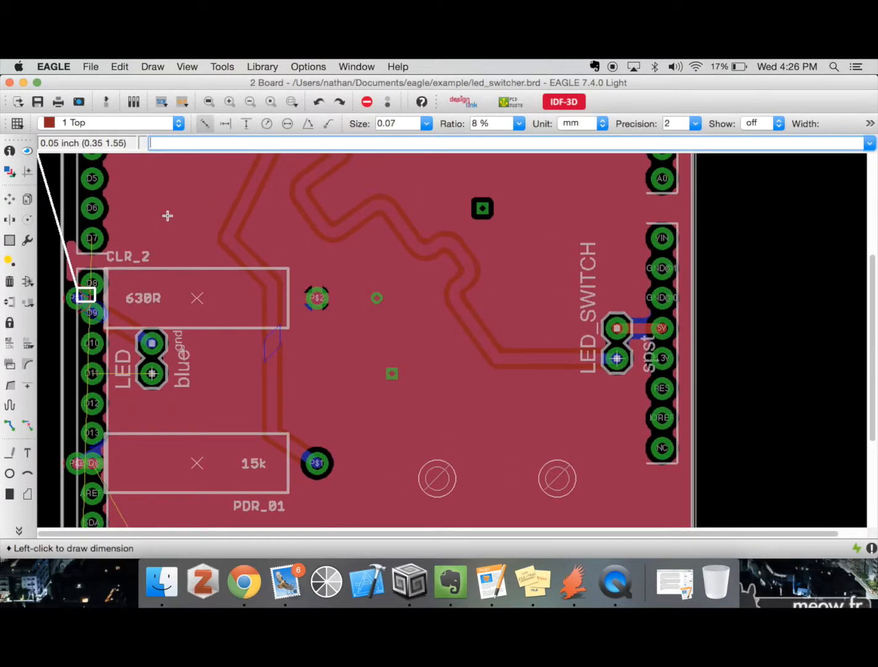
pyautogui.click(250, 102)
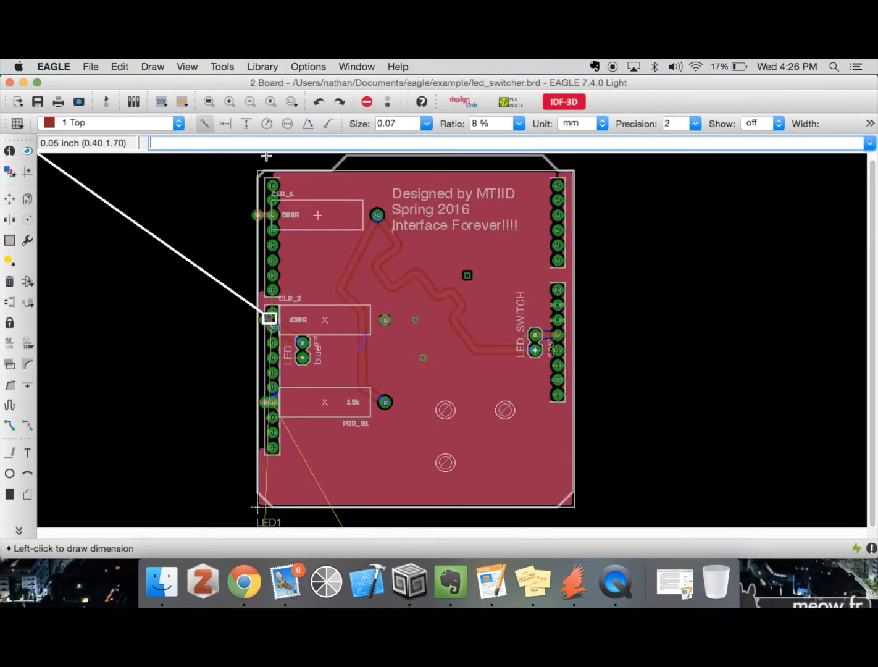